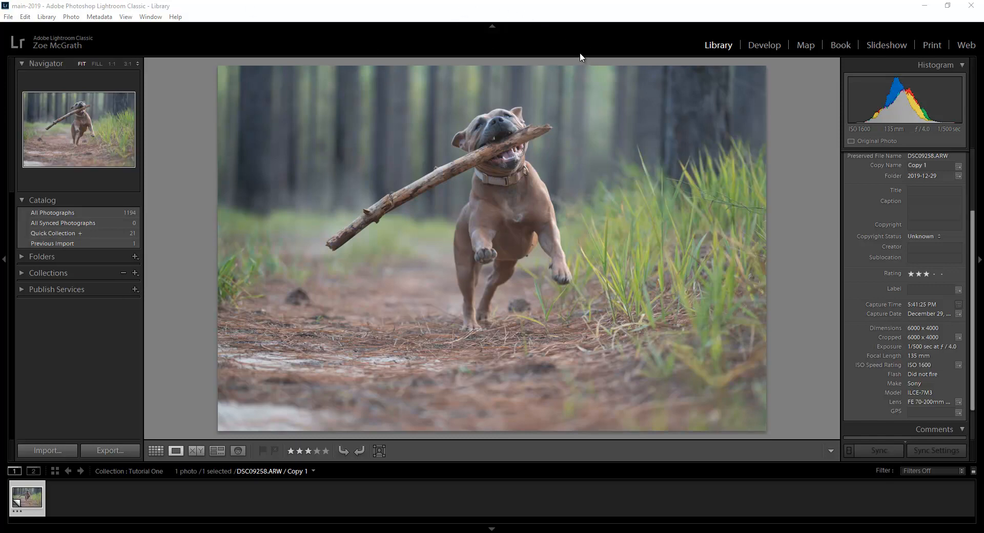
# Step: Start developing the dog photo and set Shadows to +57, Contrast to -17, Dehaze to +19 and Blacks to -14
pyautogui.click(773, 49)
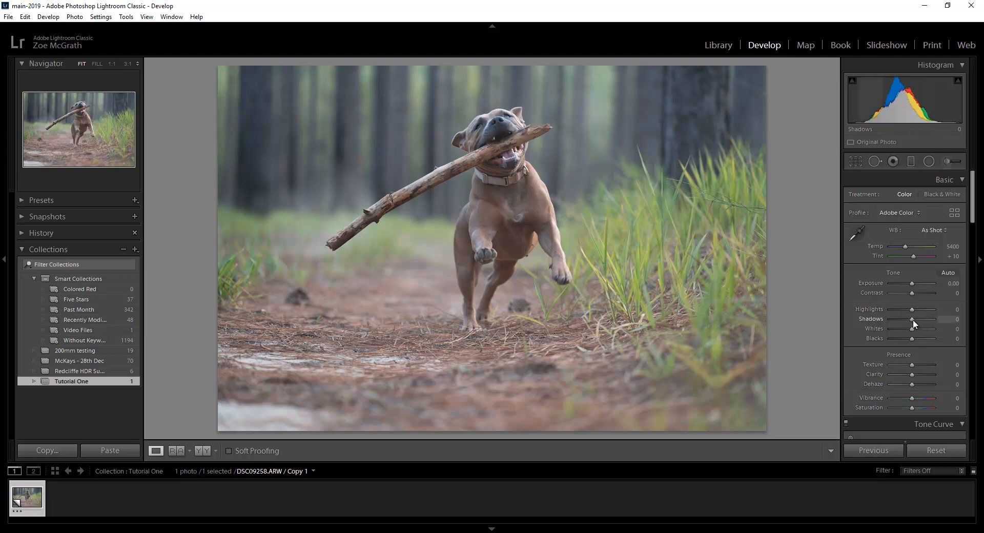
pyautogui.moveTo(912, 319); pyautogui.dragTo(924, 318)
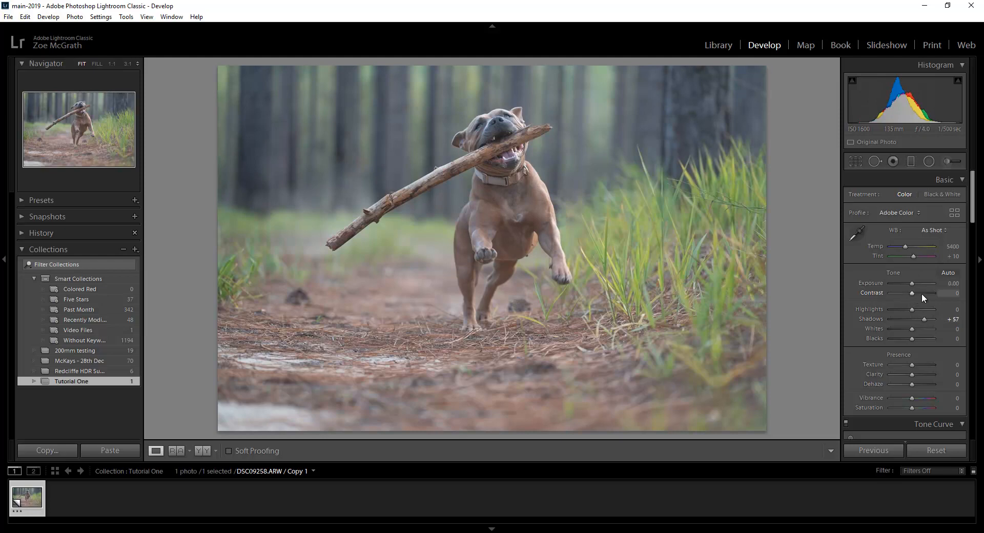
pyautogui.moveTo(918, 294); pyautogui.dragTo(906, 293)
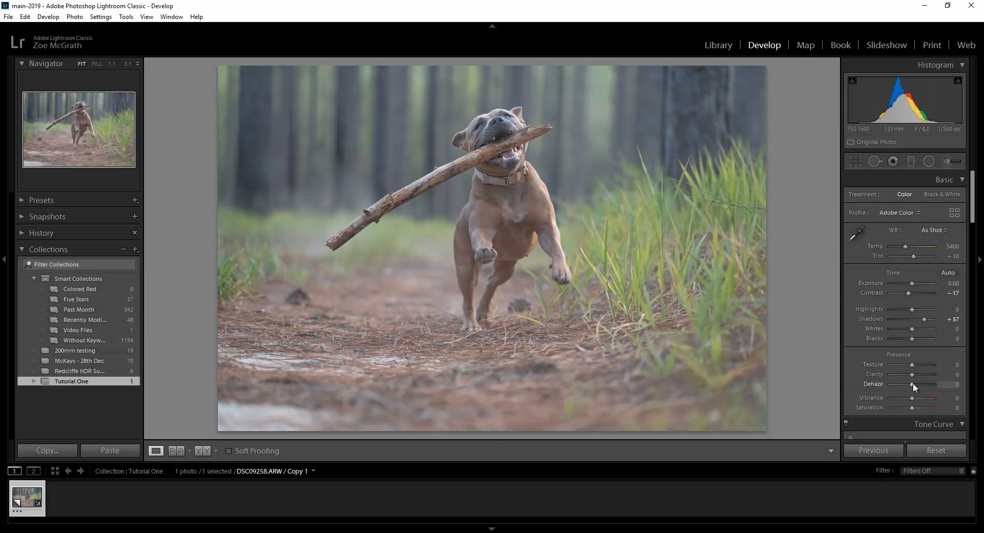
pyautogui.moveTo(913, 383); pyautogui.dragTo(917, 384)
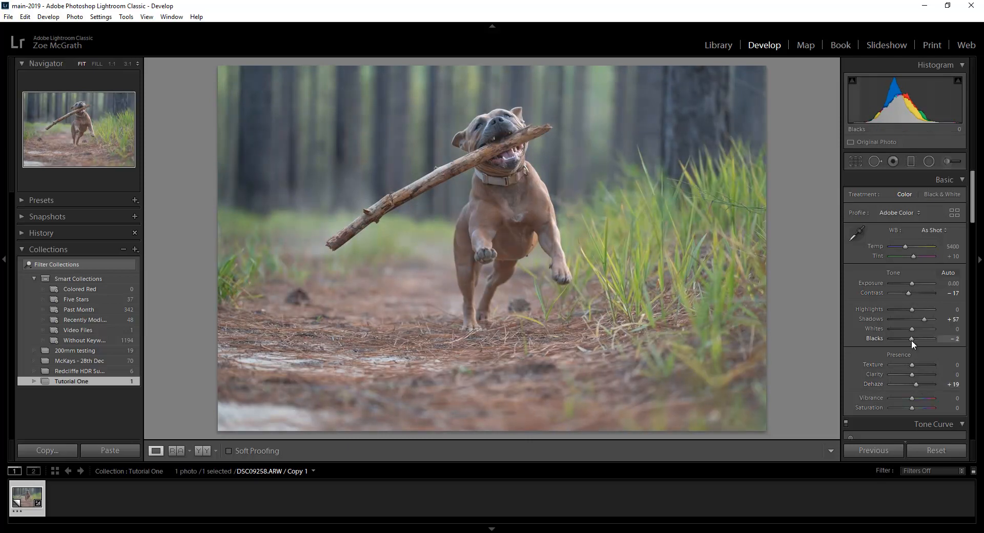
pyautogui.moveTo(909, 340); pyautogui.dragTo(908, 340)
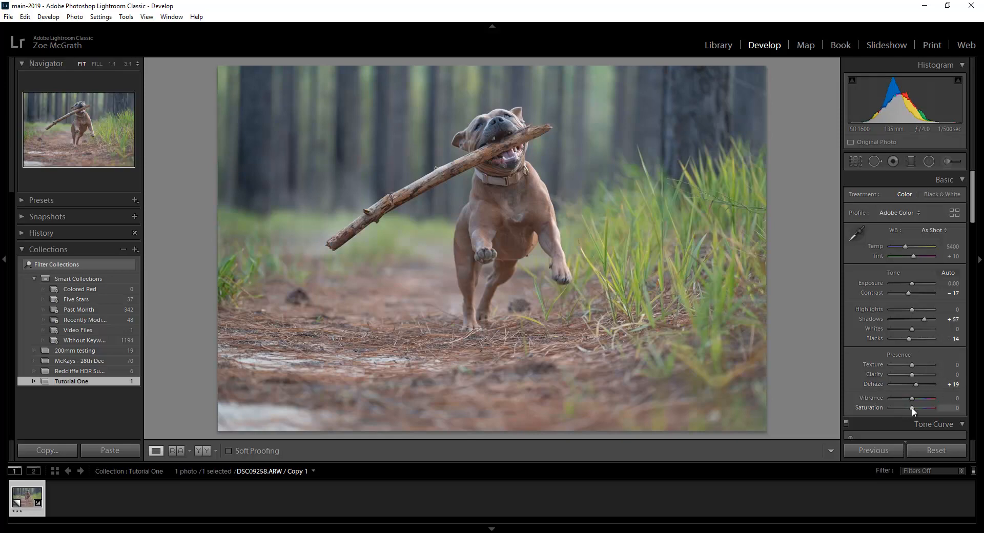
pyautogui.moveTo(913, 409)
pyautogui.mouseDown()
pyautogui.moveTo(931, 406)
pyautogui.moveTo(877, 409)
pyautogui.moveTo(925, 416)
pyautogui.moveTo(913, 415)
pyautogui.mouseUp()
# Step: Set the photo's white balance temperature to 5650
pyautogui.click(951, 248)
pyautogui.click(858, 233)
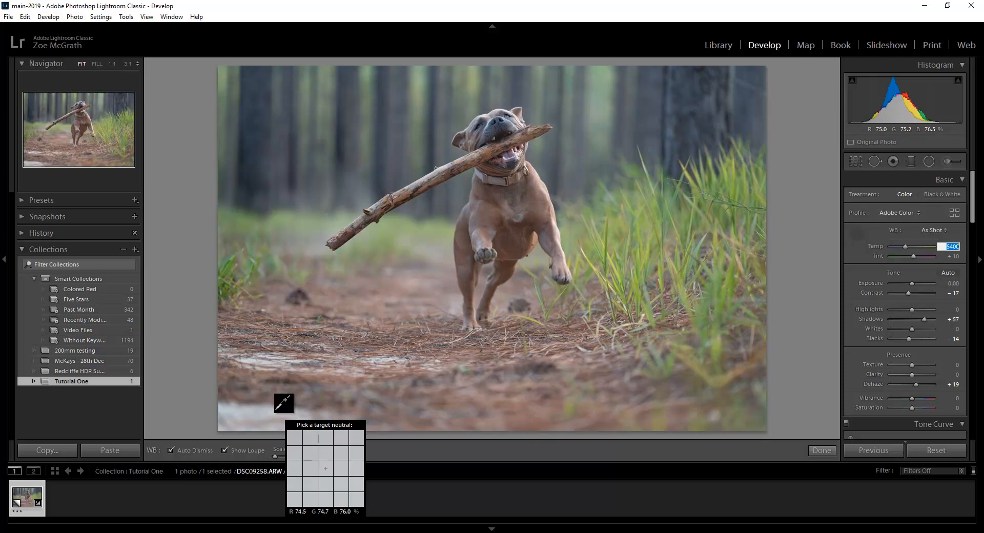
pyautogui.press('Up')
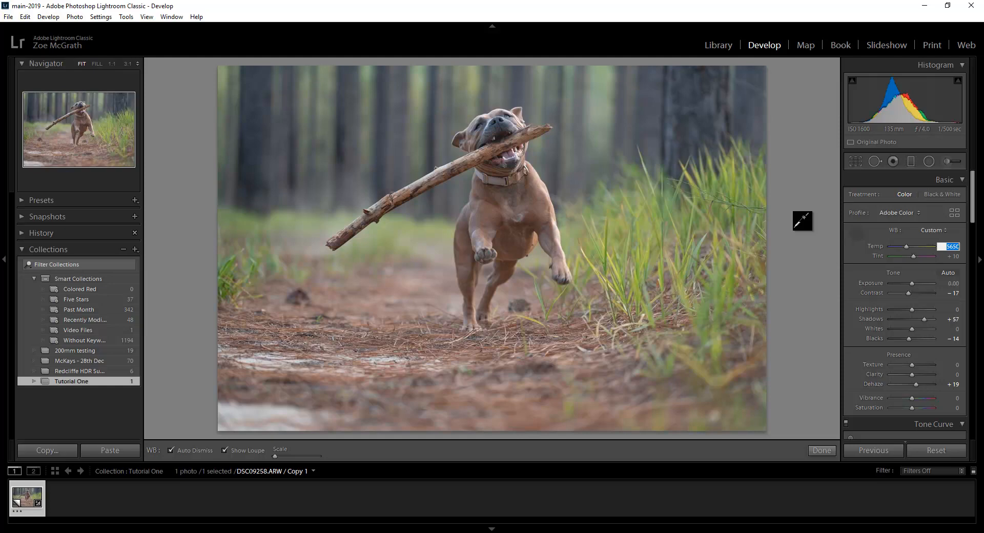
pyautogui.click(953, 283)
pyautogui.press('w')
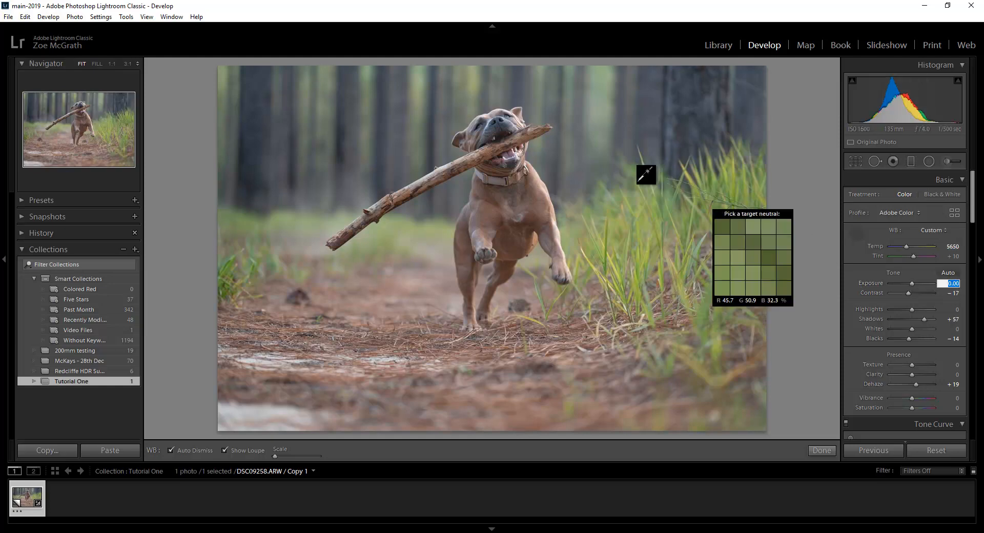
# Step: Straighten the photo to an angle of -0.81 and tighten the crop around the dog with the aspect ratio locked
pyautogui.click(855, 161)
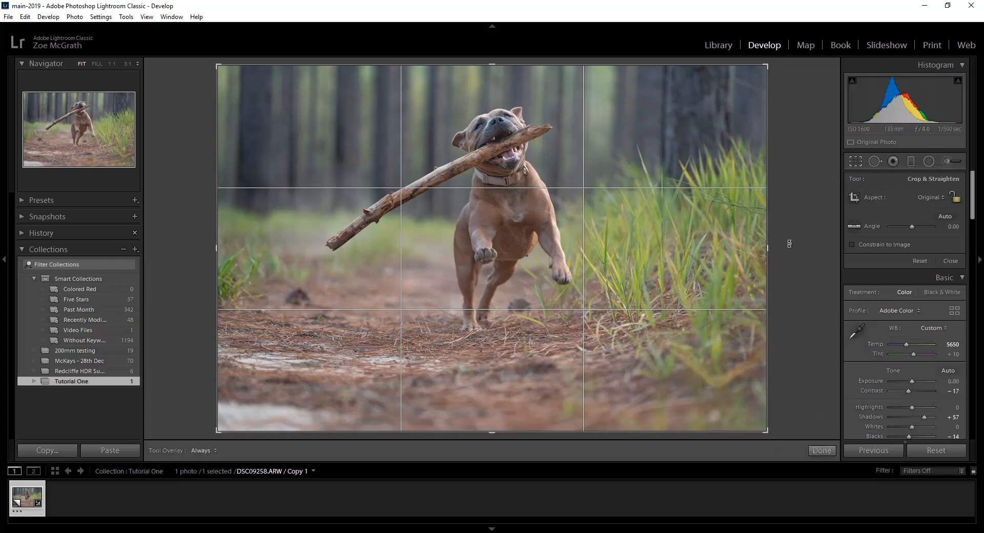
pyautogui.moveTo(789, 243); pyautogui.dragTo(802, 239)
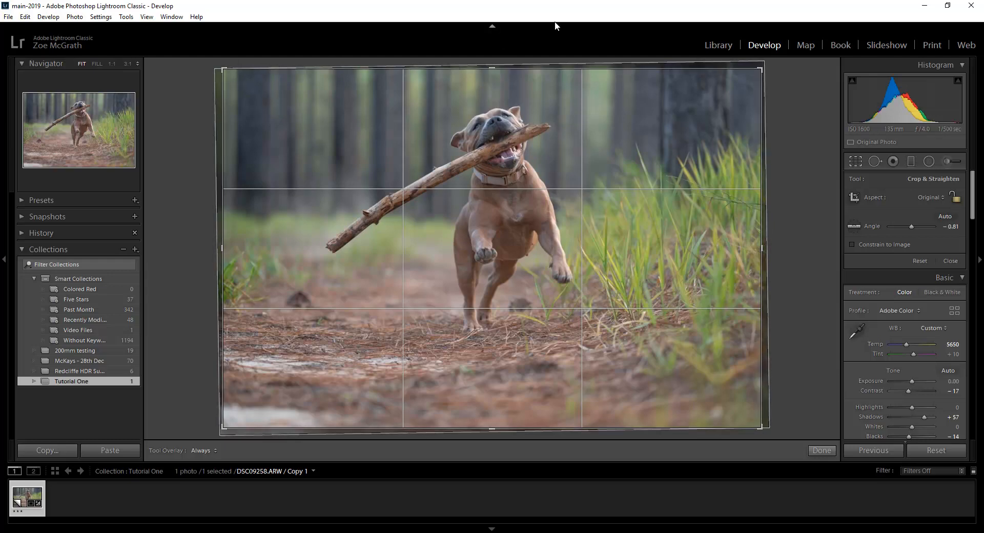
pyautogui.moveTo(762, 426); pyautogui.dragTo(750, 428)
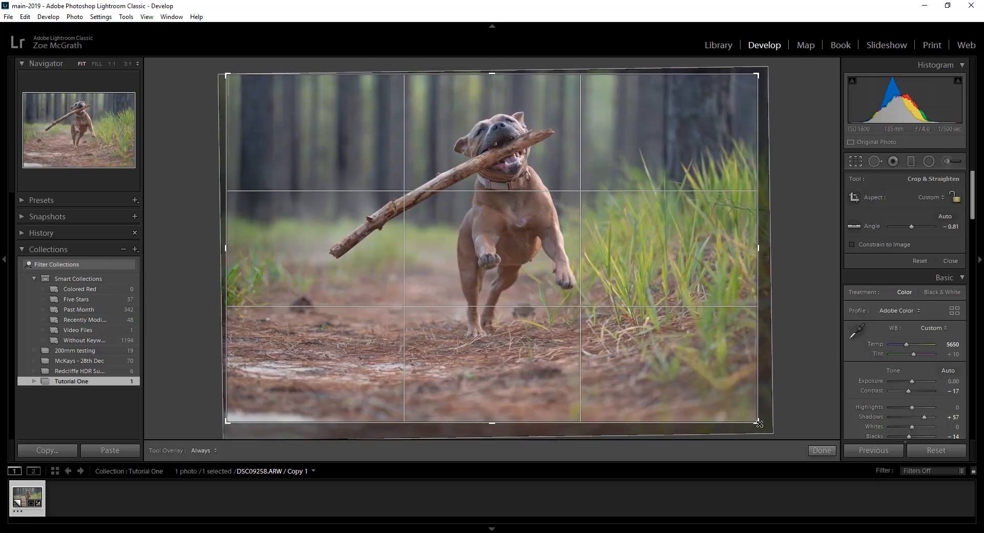
pyautogui.click(956, 199)
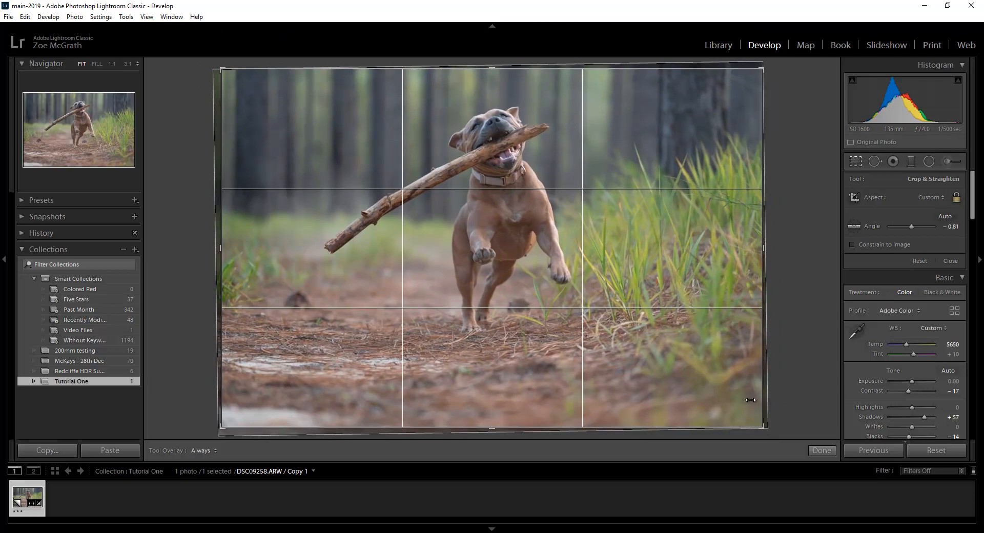
pyautogui.moveTo(763, 428); pyautogui.dragTo(722, 429)
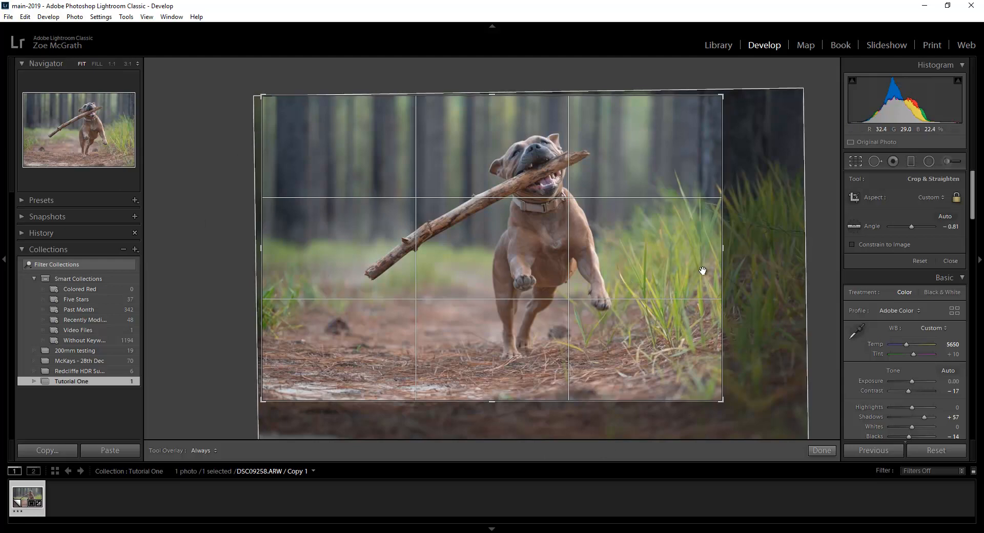
# Step: Unlock the crop's aspect ratio, widen and slightly heighten the frame, reposition the dog inside it, and apply the crop
pyautogui.click(958, 199)
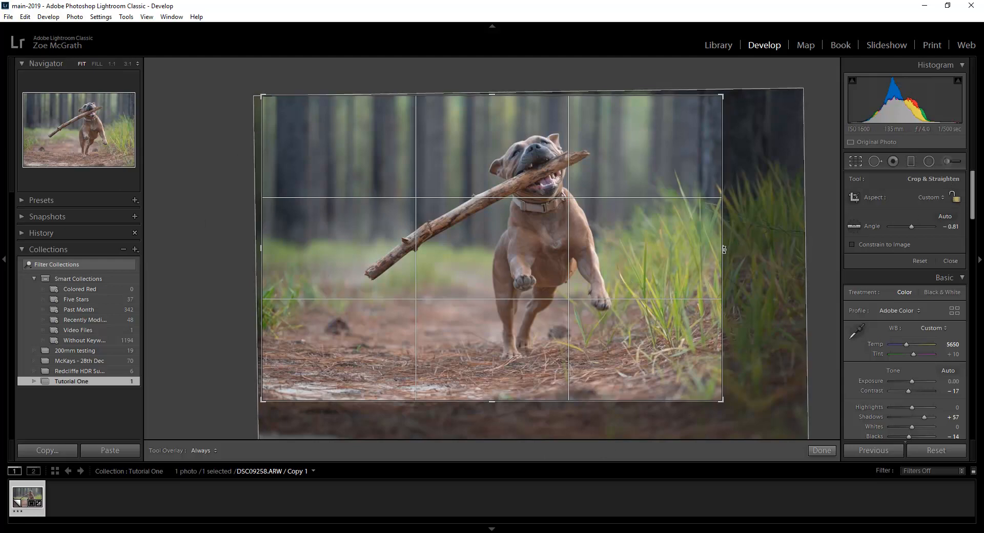
pyautogui.moveTo(723, 249); pyautogui.dragTo(735, 252)
pyautogui.moveTo(740, 253); pyautogui.dragTo(744, 254)
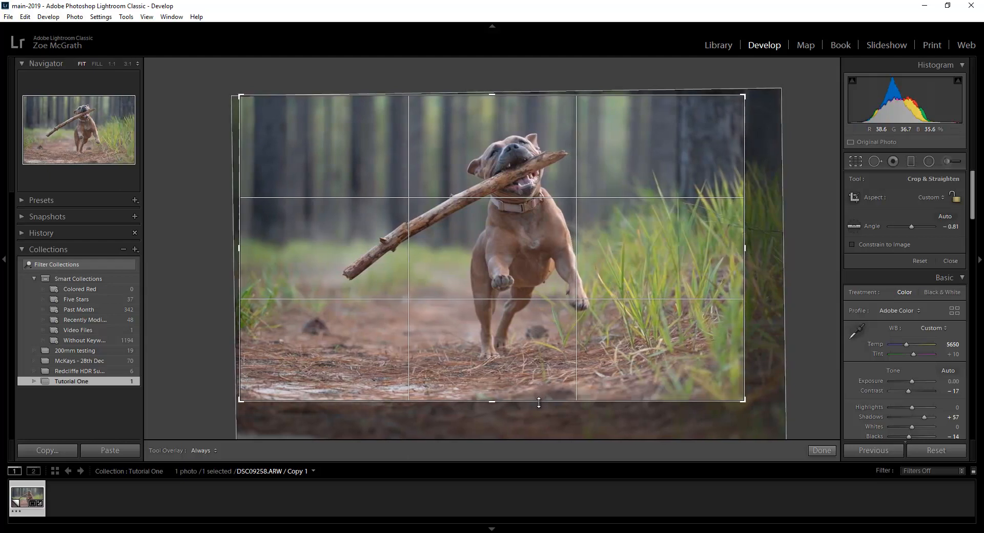
pyautogui.moveTo(538, 402); pyautogui.dragTo(535, 408)
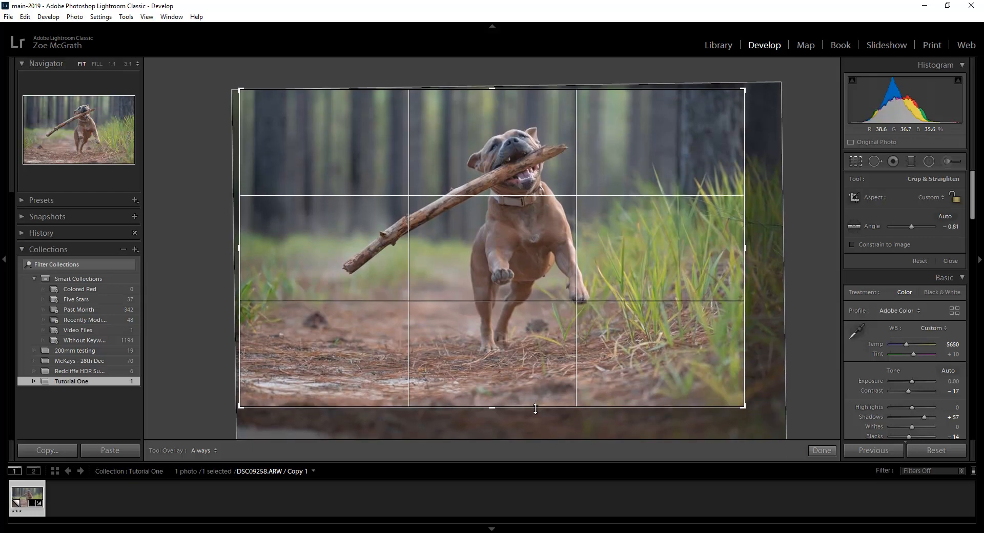
pyautogui.moveTo(452, 365); pyautogui.dragTo(459, 367)
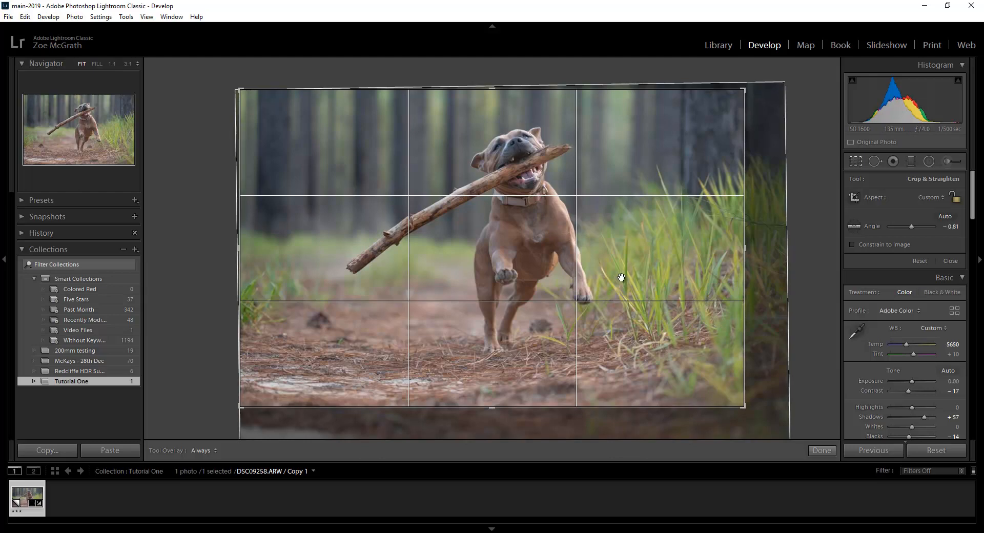
pyautogui.click(822, 450)
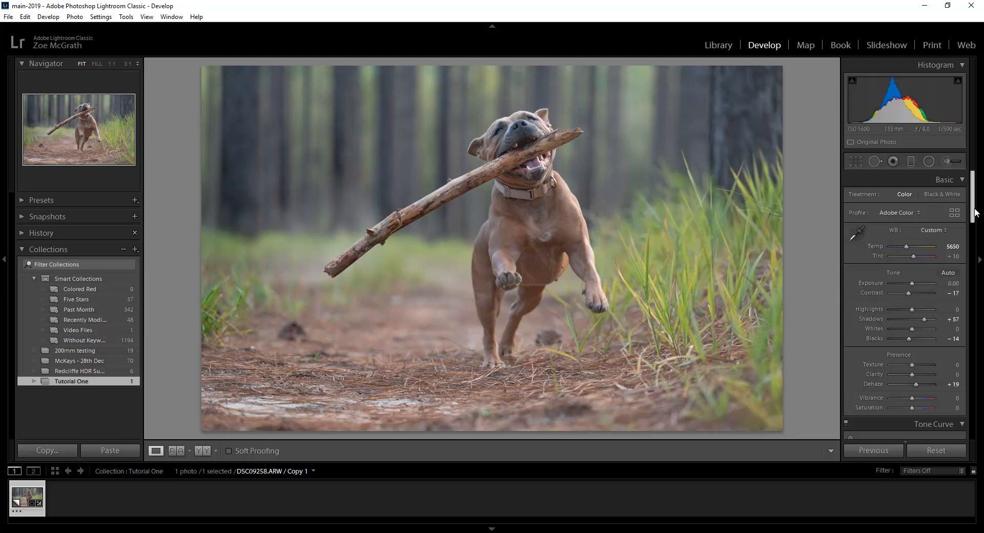
# Step: Set the sharpening Amount to 80 and Masking to 50, and the noise reduction Luminance to 20
pyautogui.moveTo(973, 212); pyautogui.dragTo(979, 293)
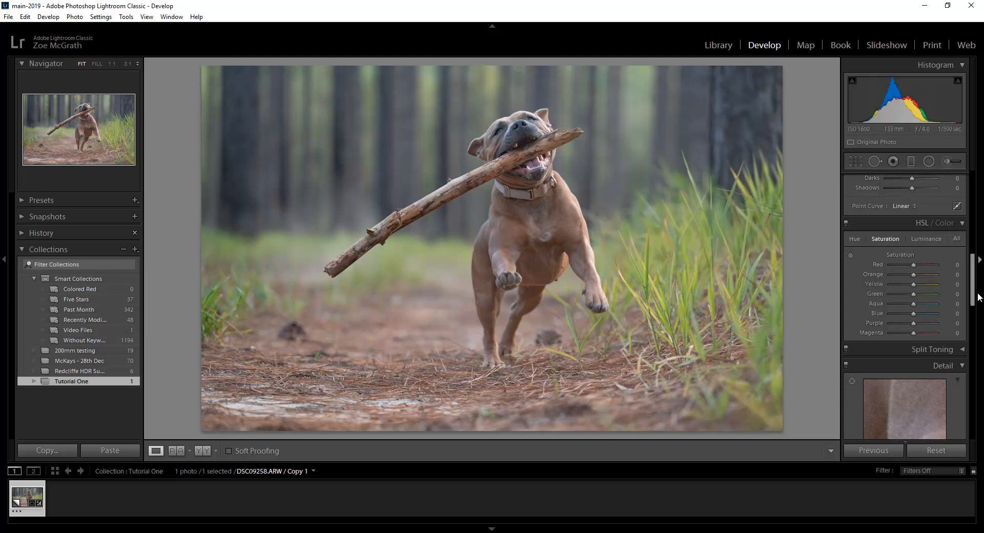
pyautogui.moveTo(975, 294); pyautogui.dragTo(971, 328)
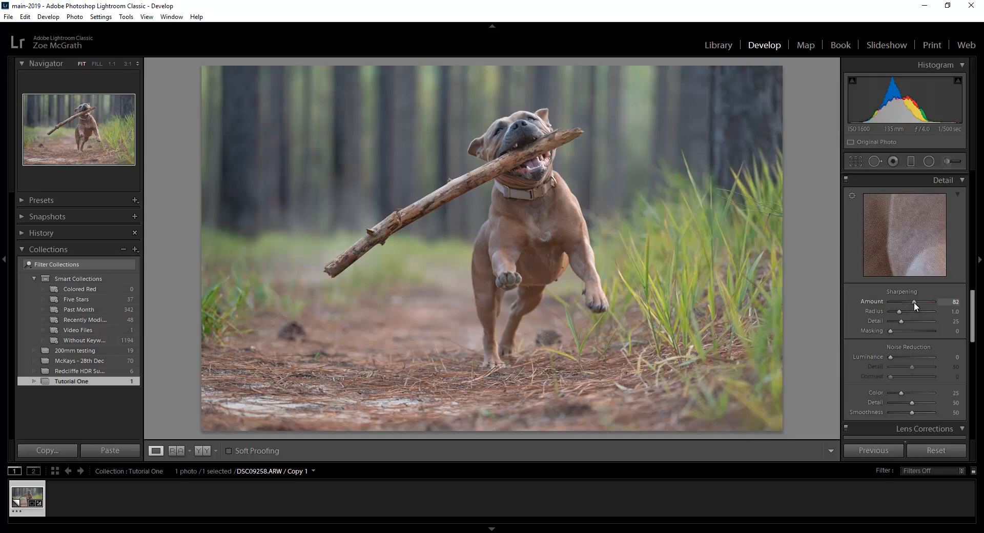
pyautogui.moveTo(915, 303); pyautogui.dragTo(913, 303)
pyautogui.click(911, 331)
pyautogui.click(900, 357)
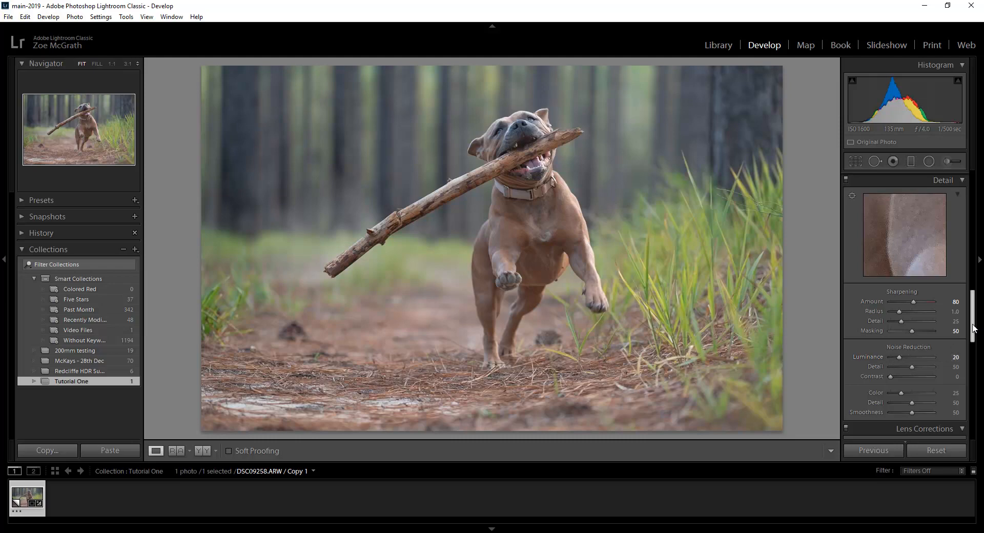
# Step: Compare the photo with and without the Detail adjustments, both in full view and at 1:1 on the stick
pyautogui.moveTo(972, 325); pyautogui.dragTo(973, 308)
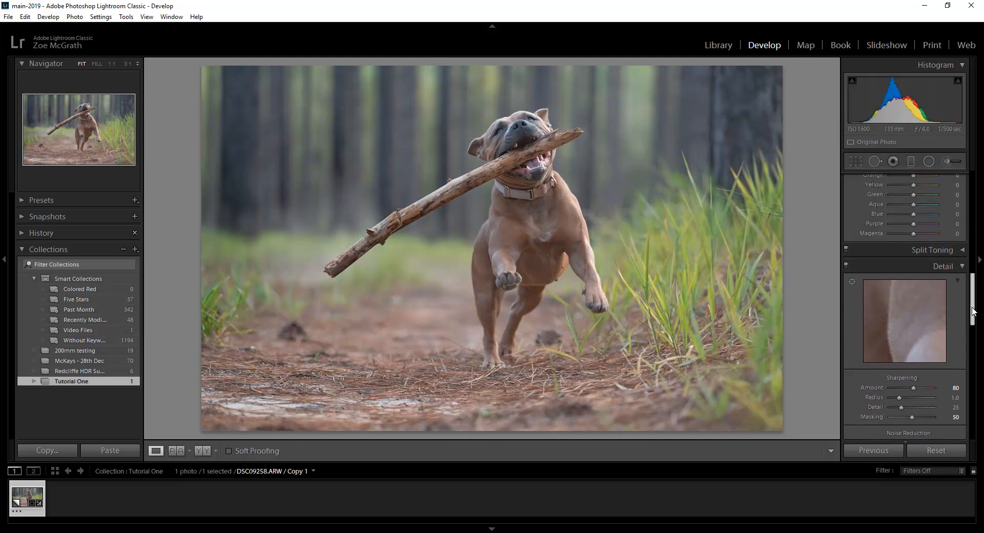
pyautogui.click(846, 266)
pyautogui.click(847, 266)
pyautogui.click(846, 266)
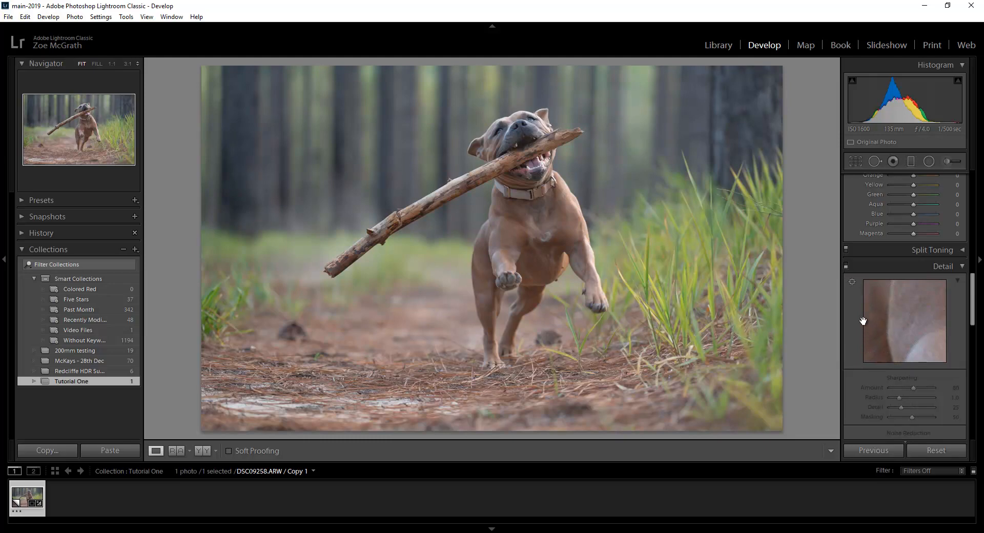
pyautogui.click(846, 265)
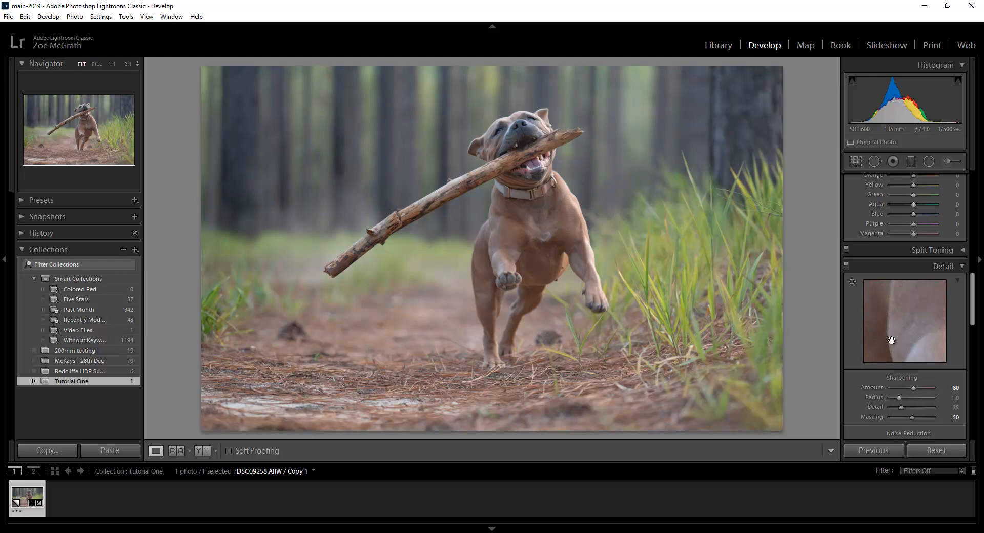
pyautogui.moveTo(977, 322); pyautogui.dragTo(977, 344)
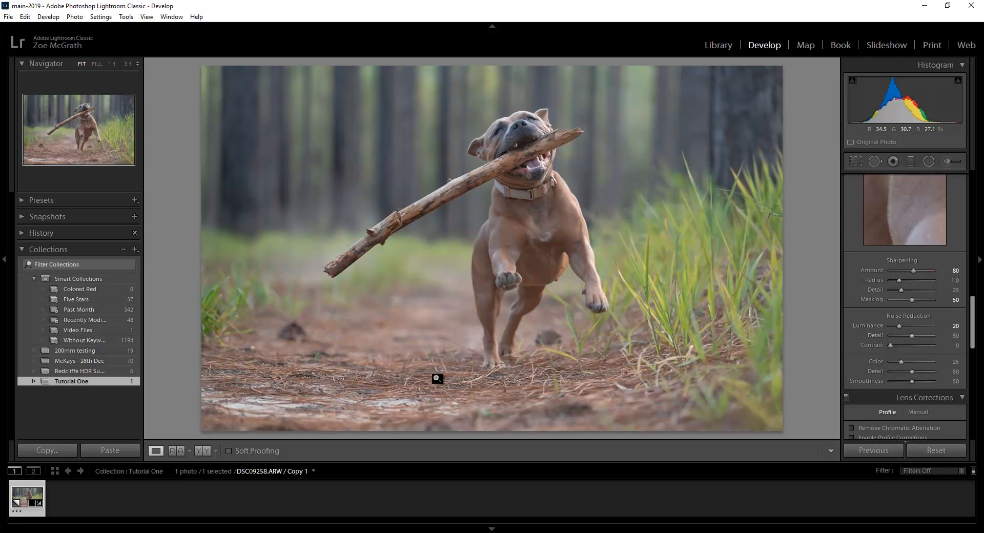
pyautogui.click(423, 203)
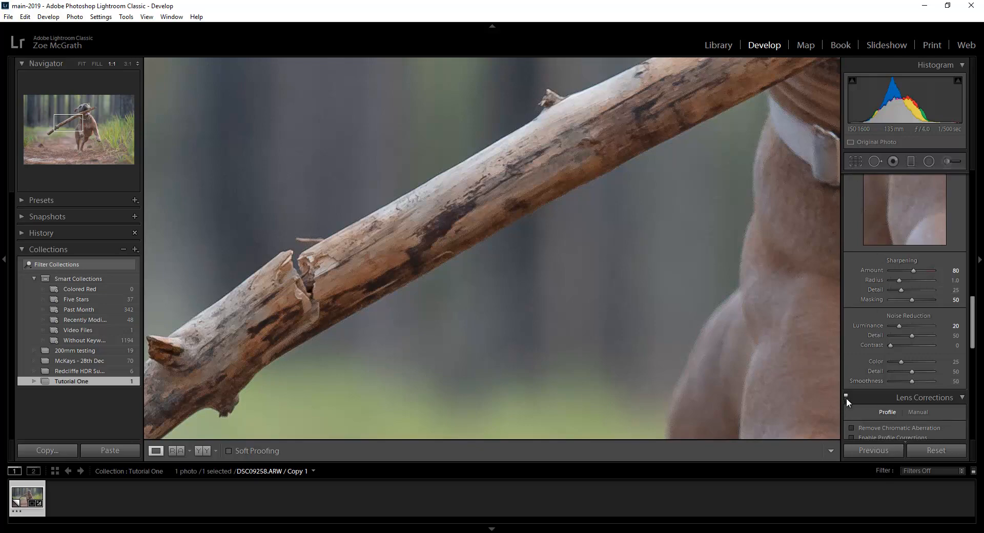
pyautogui.moveTo(973, 322); pyautogui.dragTo(976, 301)
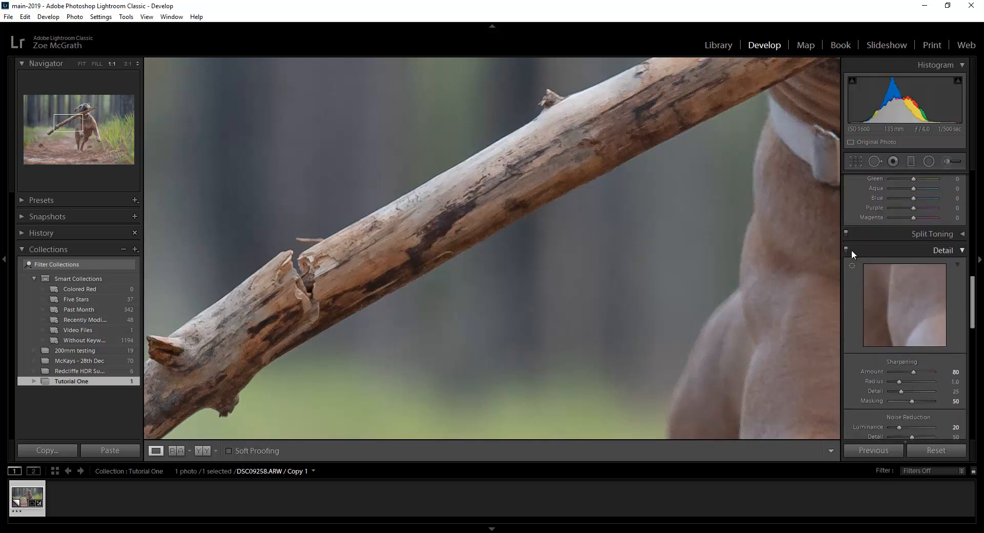
pyautogui.click(845, 248)
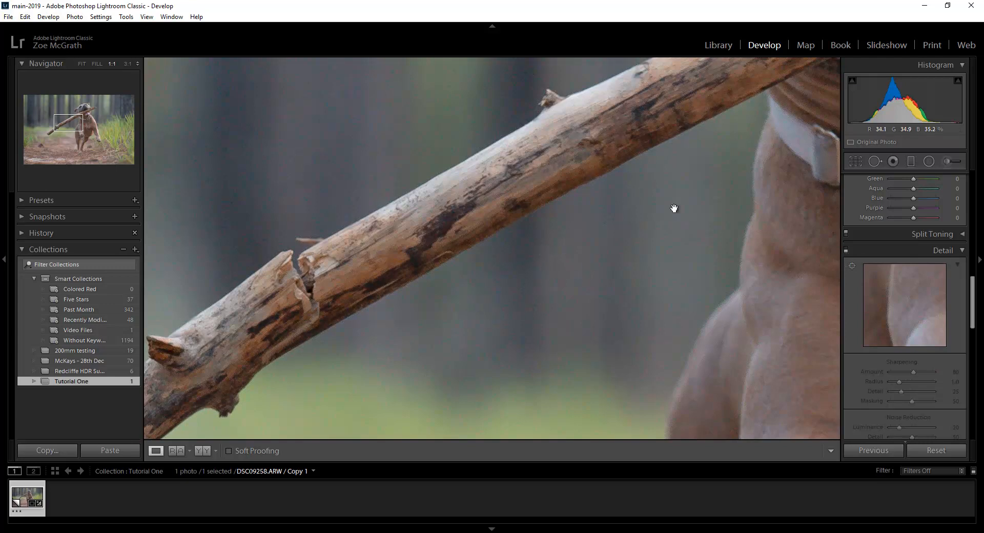
pyautogui.click(846, 249)
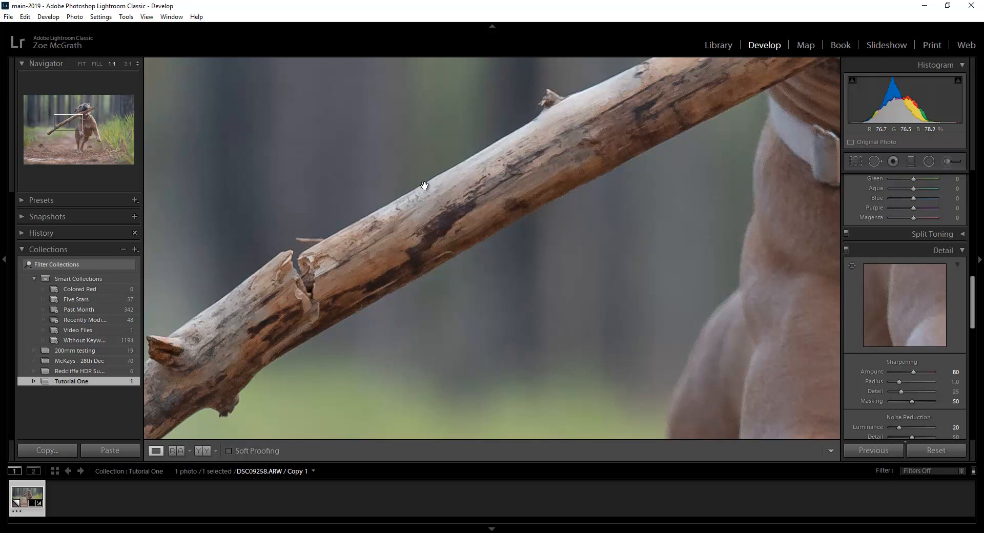
pyautogui.click(564, 296)
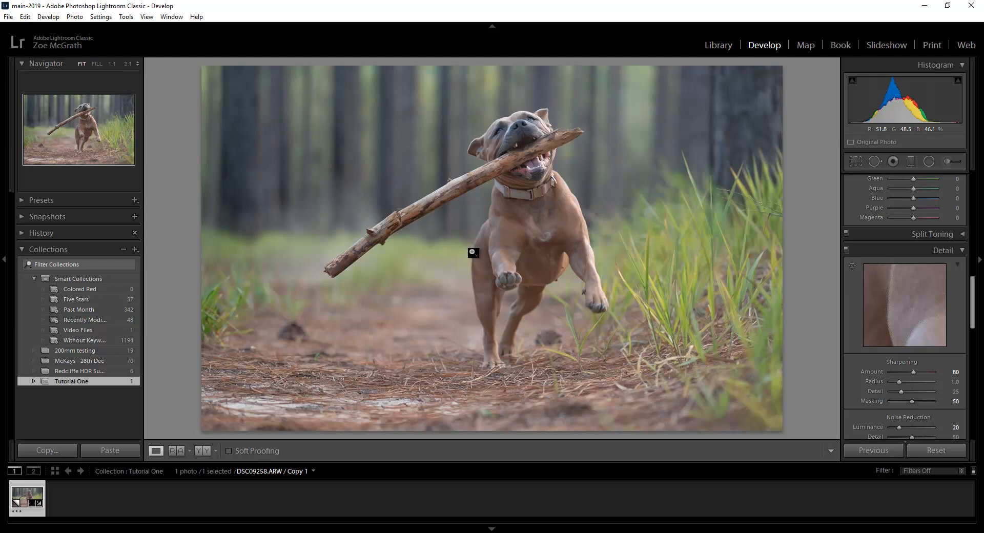
# Step: Send the developed photo from Lightroom to Photoshop for further editing
pyautogui.rightClick(530, 237)
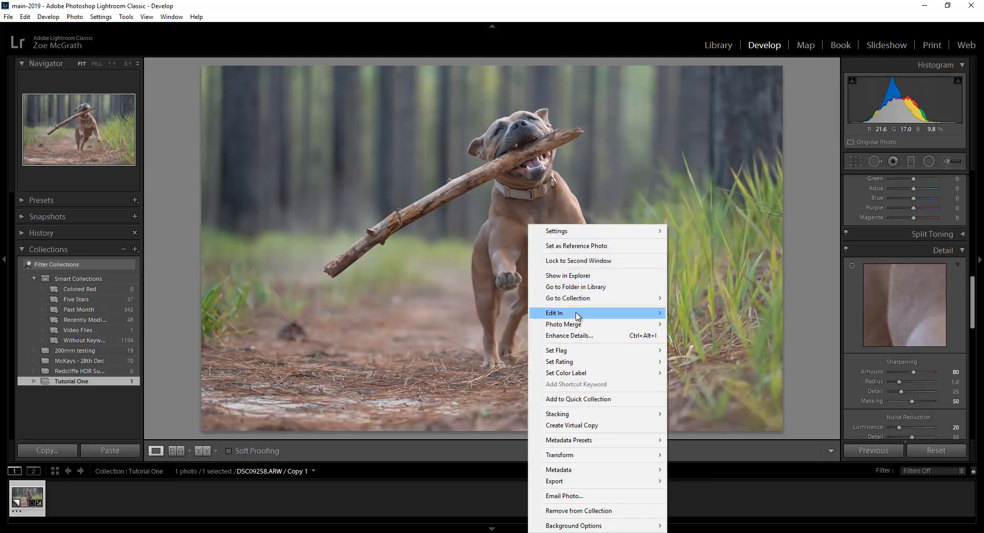
pyautogui.moveTo(575, 313)
pyautogui.click(685, 314)
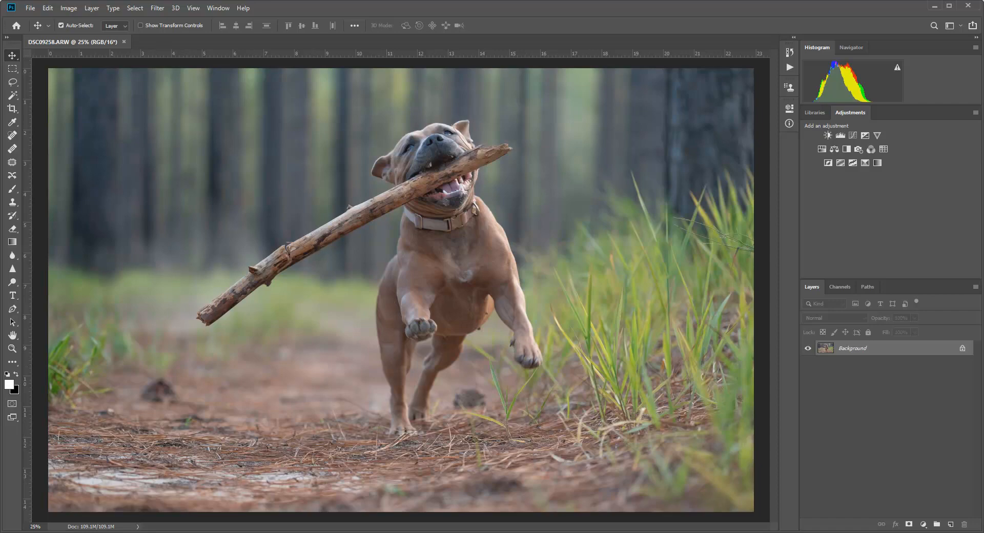
# Step: Examine the dog's head and the stick up close, then view the whole photo with empty space around it
pyautogui.click(12, 348)
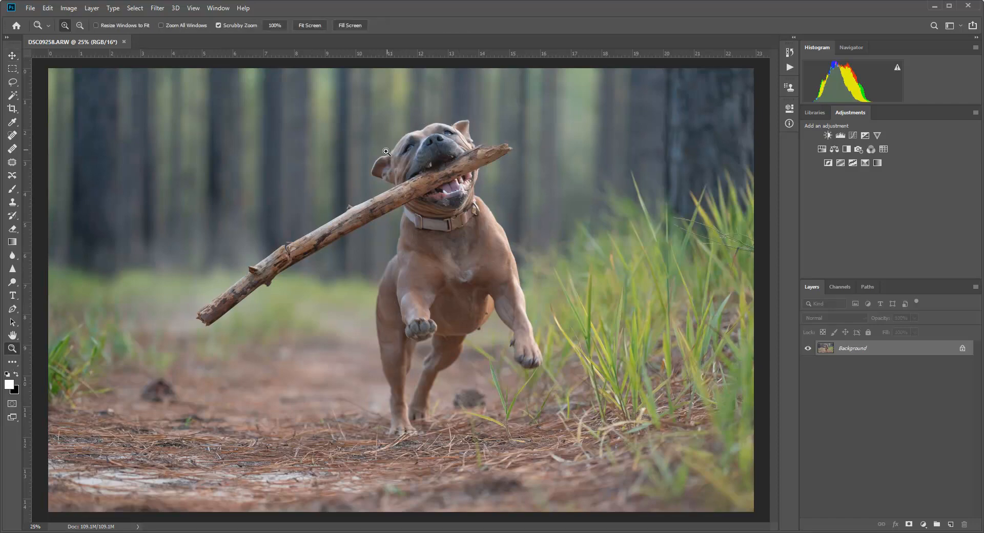
pyautogui.click(464, 133)
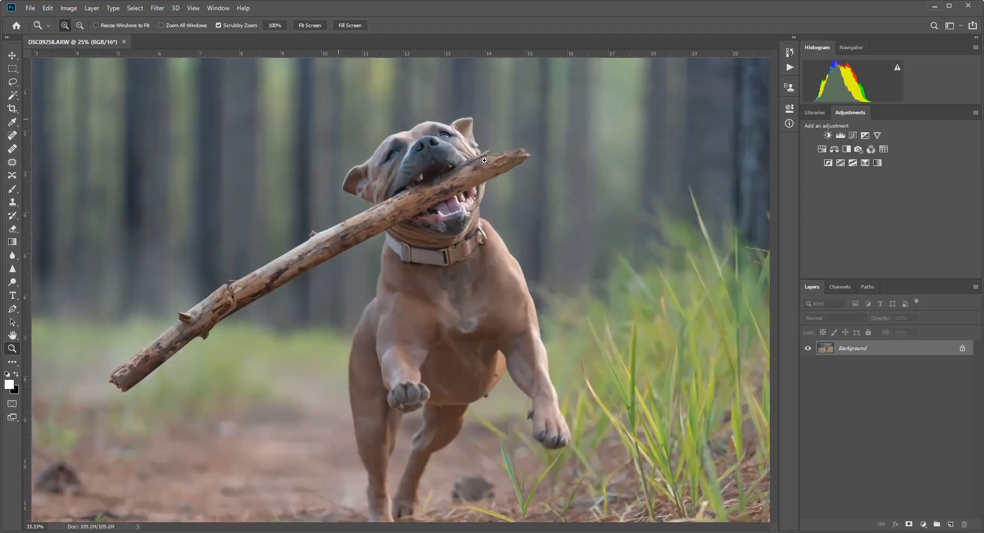
pyautogui.click(461, 131)
pyautogui.click(461, 132)
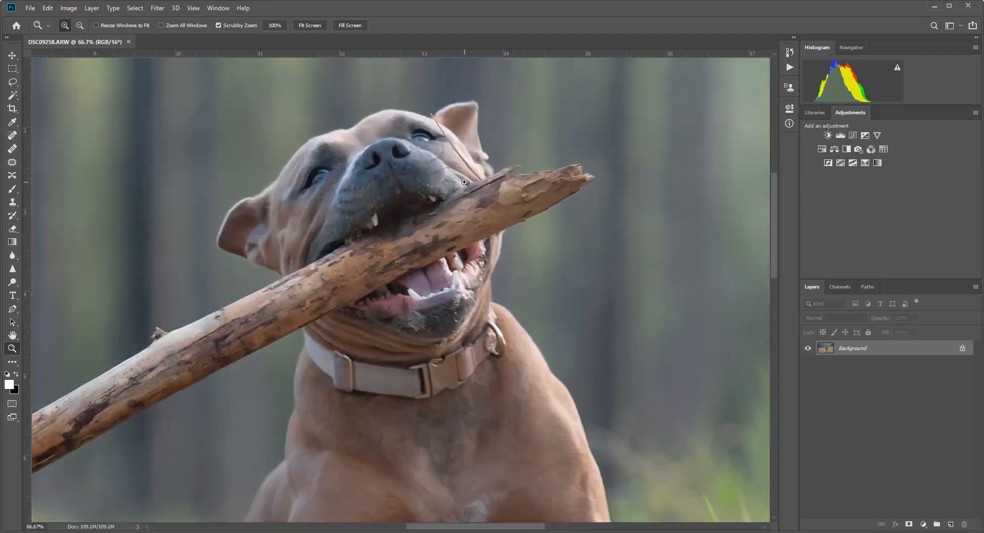
pyautogui.rightClick(412, 196)
pyautogui.click(442, 258)
pyautogui.rightClick(427, 229)
pyautogui.click(451, 287)
pyautogui.rightClick(408, 274)
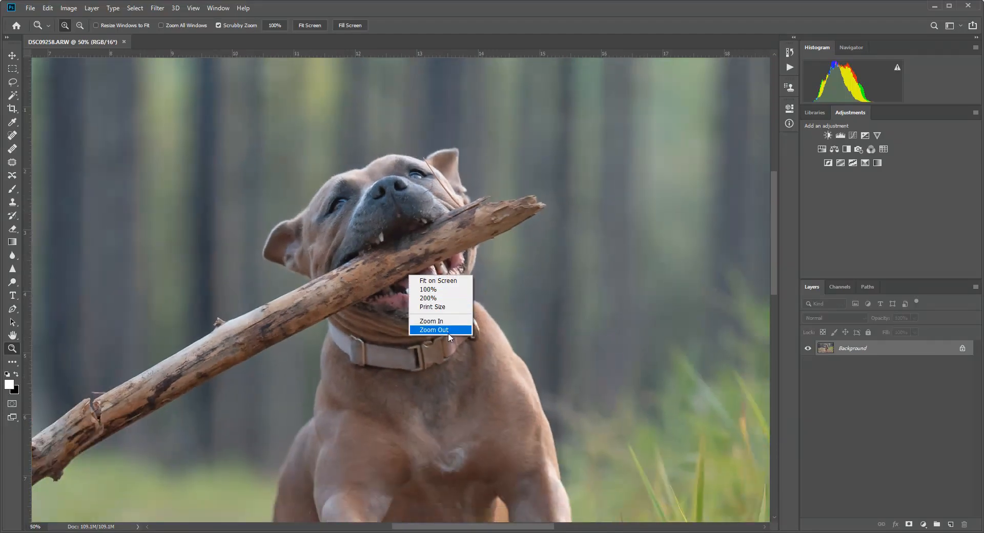
pyautogui.click(448, 333)
pyautogui.rightClick(402, 284)
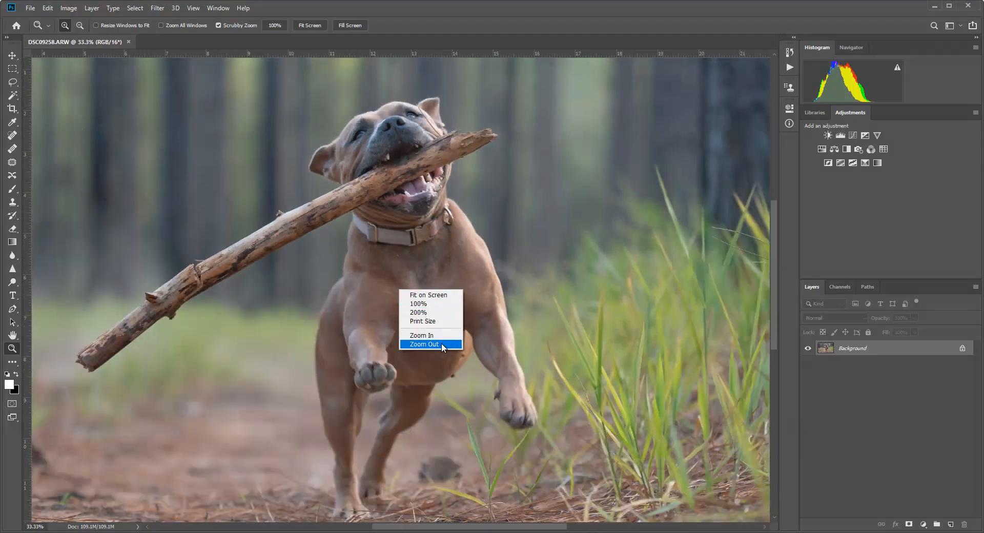
pyautogui.click(442, 343)
pyautogui.rightClick(414, 310)
pyautogui.click(438, 361)
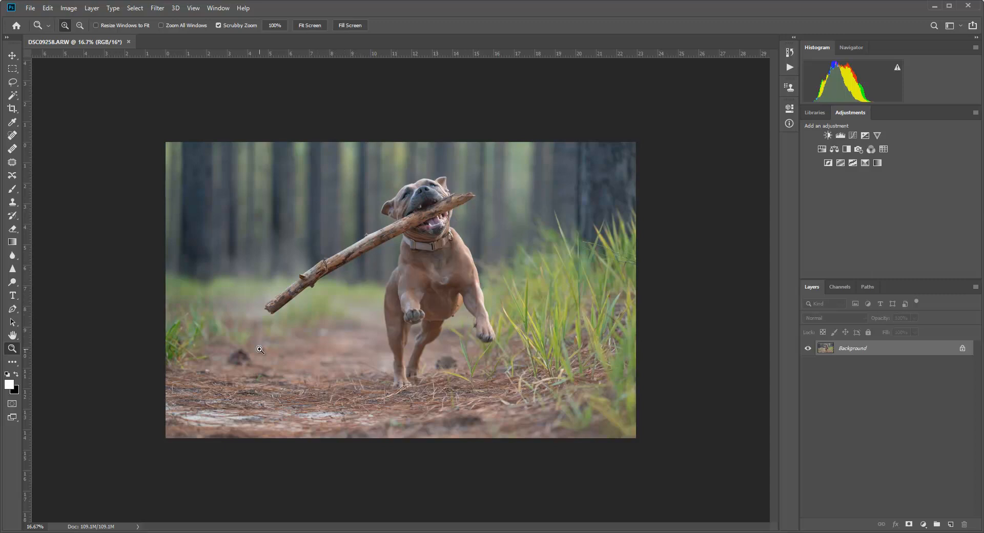
# Step: Extend the canvas upward from a bottom-centre anchor, setting its height to 16 inches and width to 23 inches
pyautogui.click(66, 9)
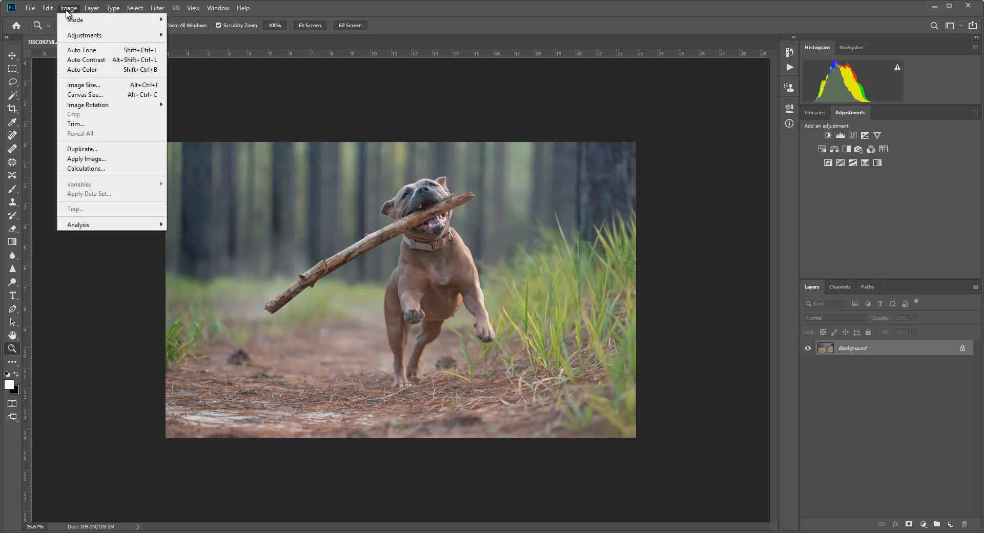
pyautogui.click(80, 96)
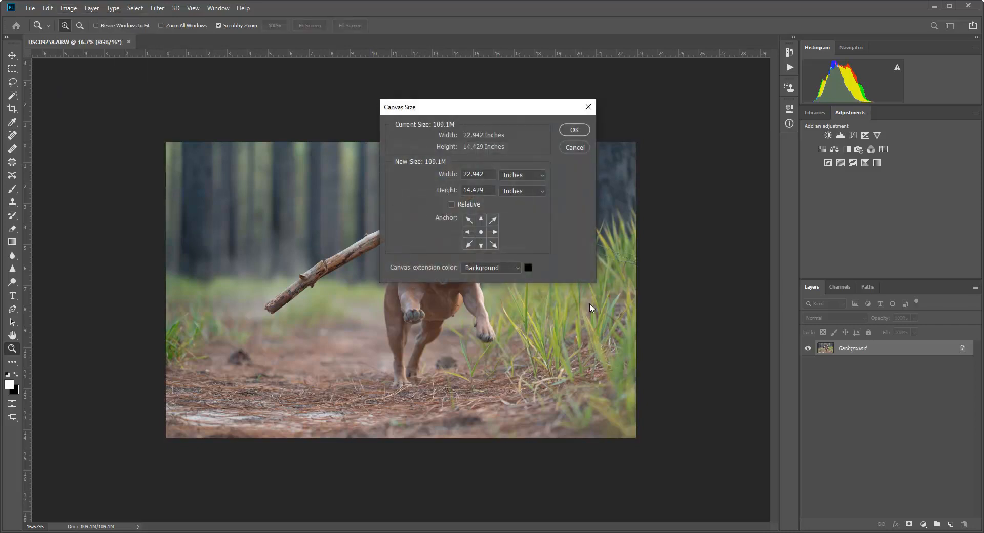
pyautogui.click(481, 247)
pyautogui.click(439, 190)
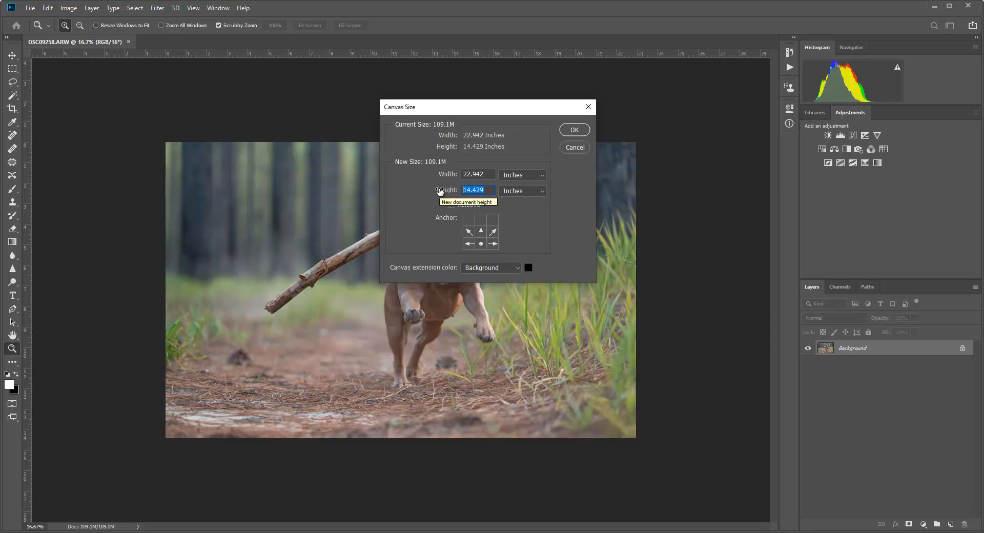
pyautogui.write('16')
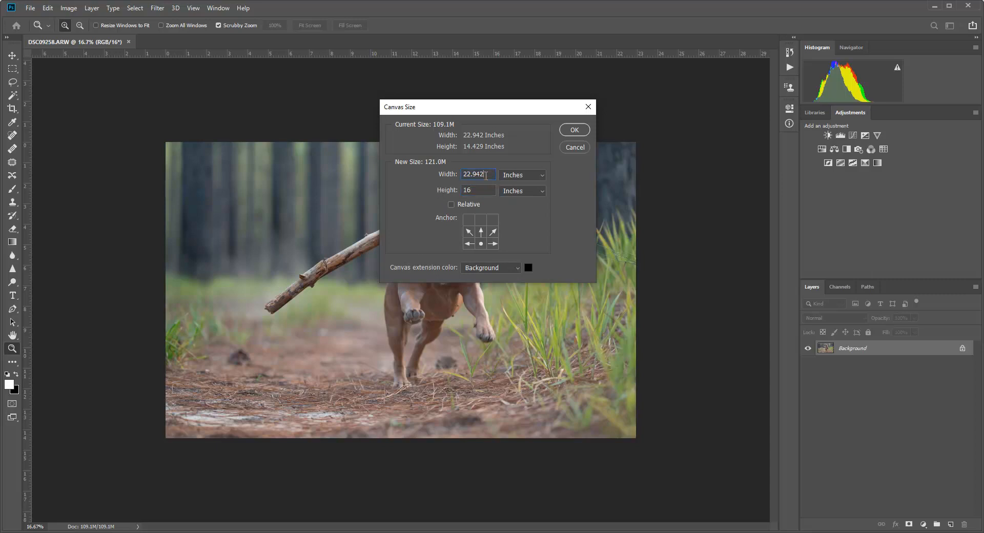
pyautogui.click(445, 178)
pyautogui.write('23')
pyautogui.click(574, 132)
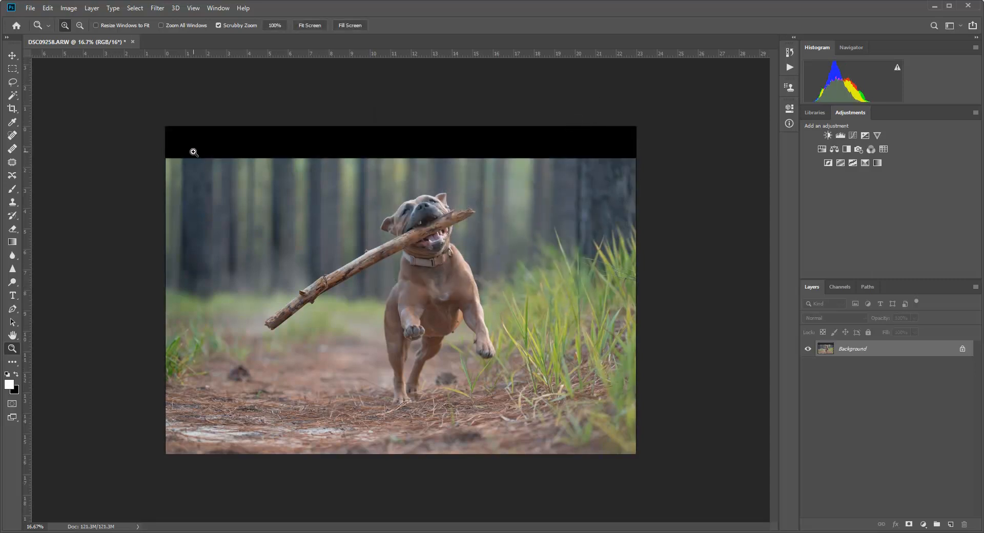
# Step: Widen the canvas to 26 inches with the anchor at bottom centre, adding space on both sides of the photo
pyautogui.click(70, 11)
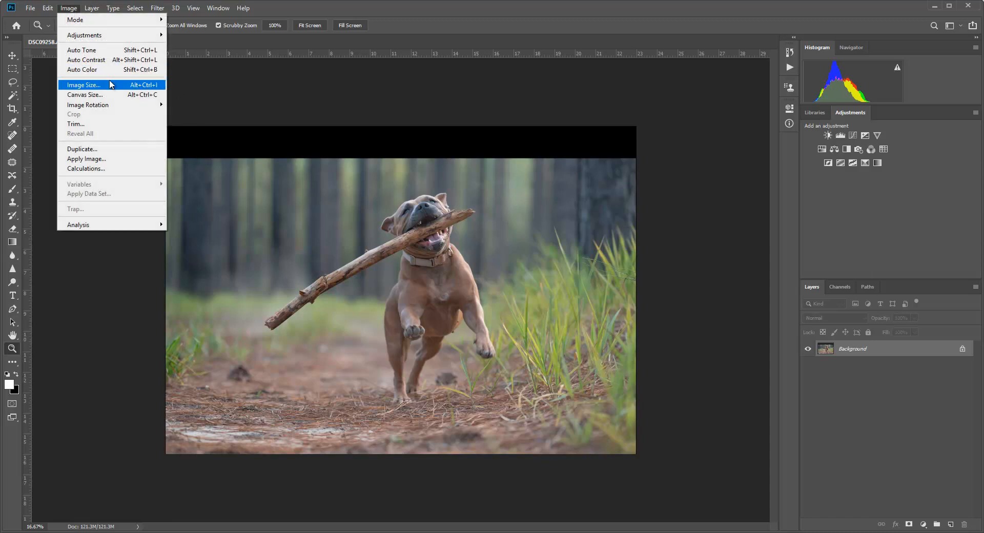
pyautogui.click(105, 97)
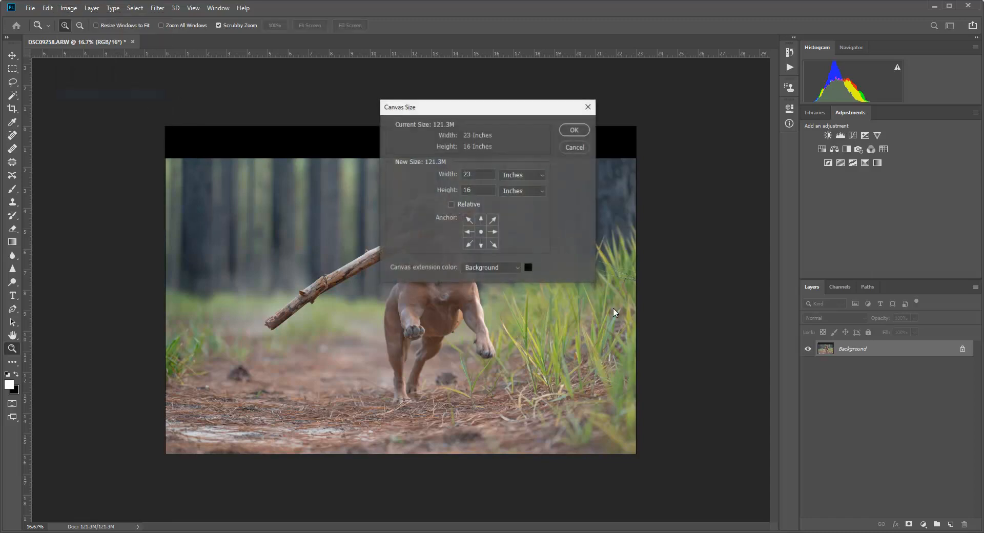
pyautogui.click(483, 245)
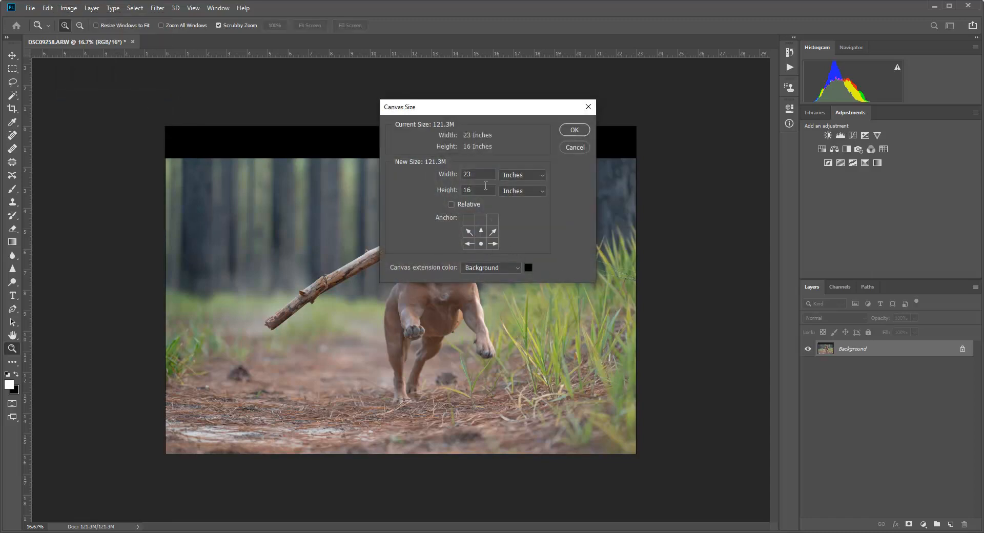
pyautogui.click(441, 174)
pyautogui.write('26')
pyautogui.click(574, 130)
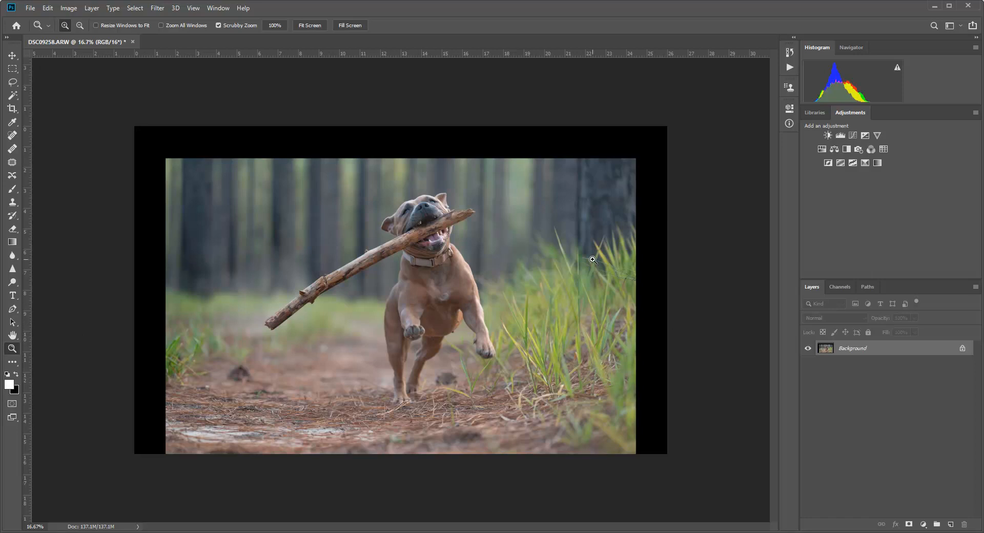
# Step: Select the black strip right of the photo, fill it with Content-Aware Fill on a new layer, and deselect
pyautogui.click(14, 69)
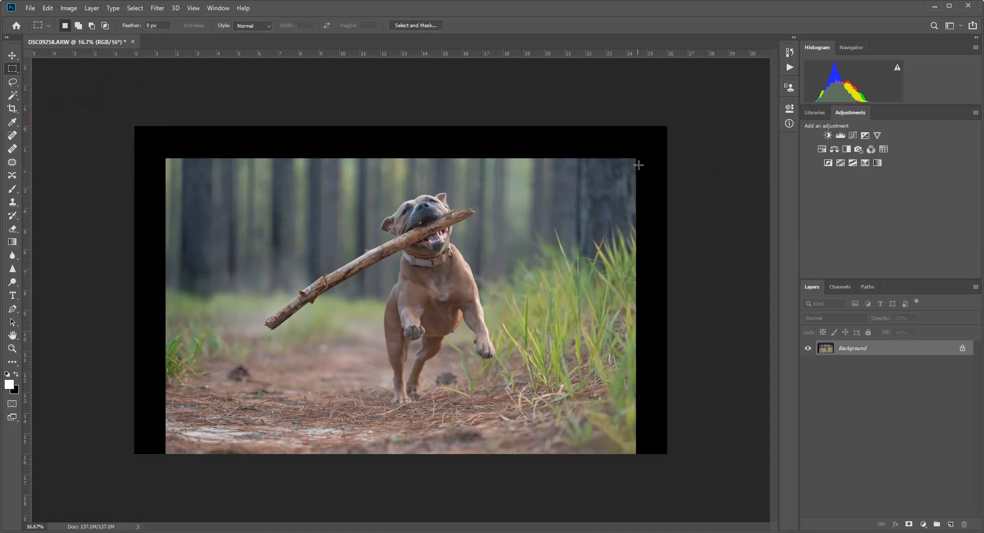
pyautogui.moveTo(668, 454); pyautogui.dragTo(636, 157)
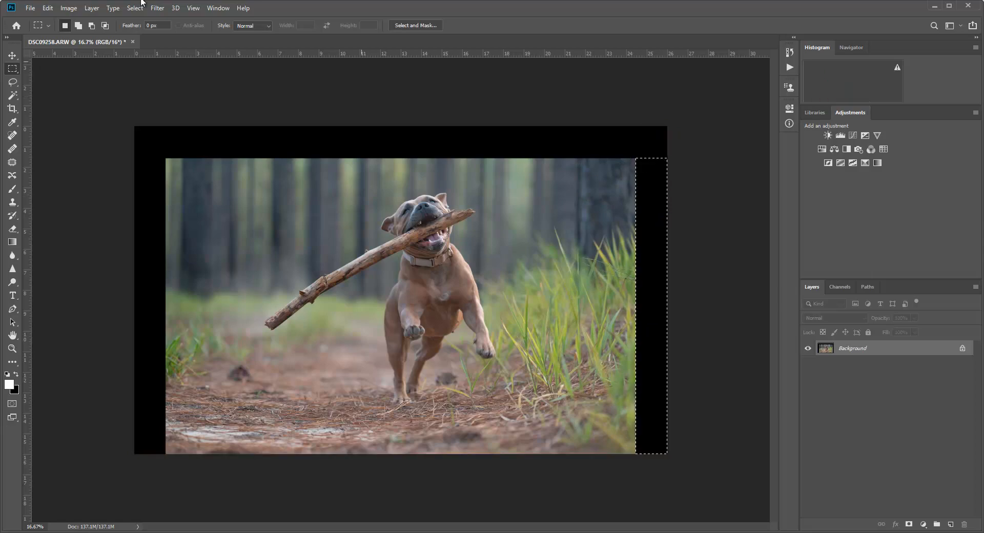
pyautogui.click(48, 8)
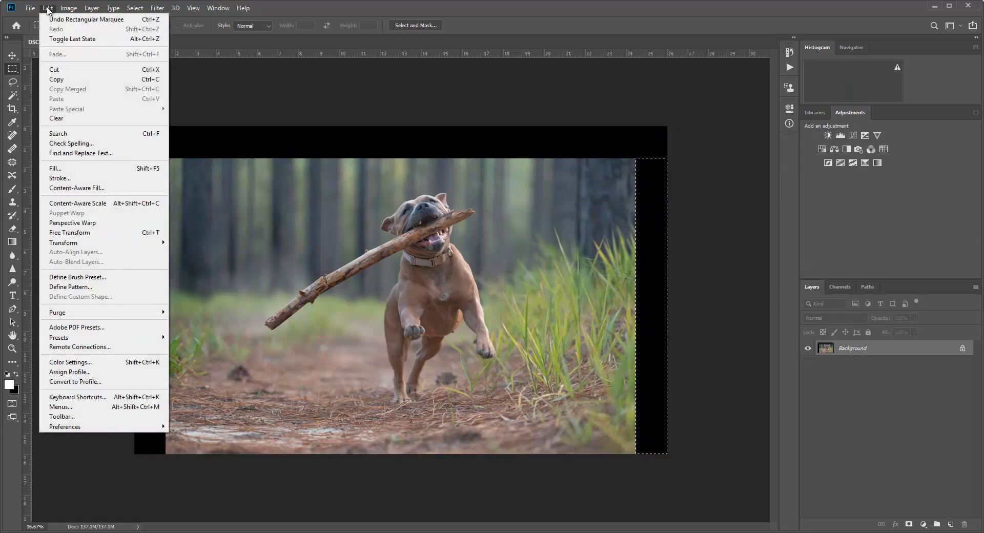
pyautogui.click(92, 188)
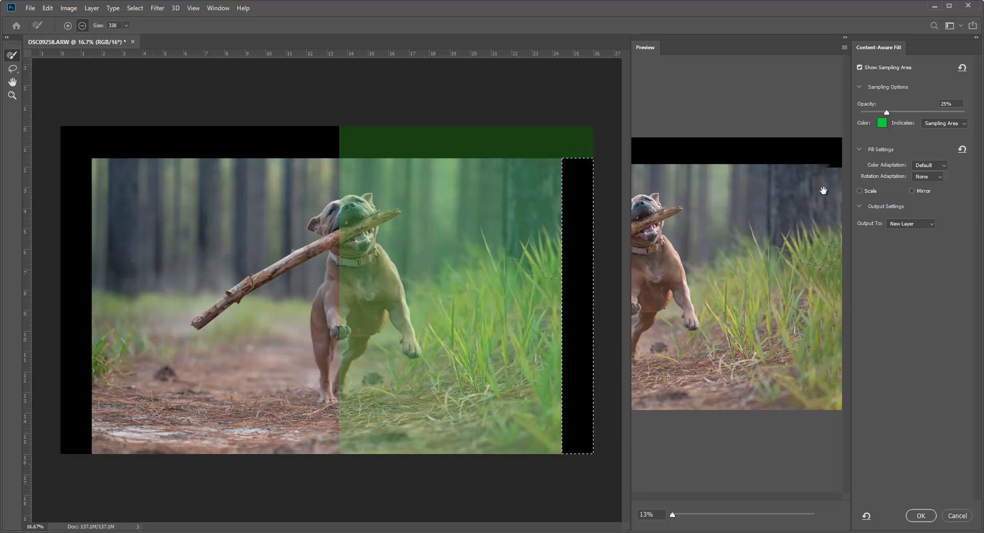
pyautogui.click(919, 516)
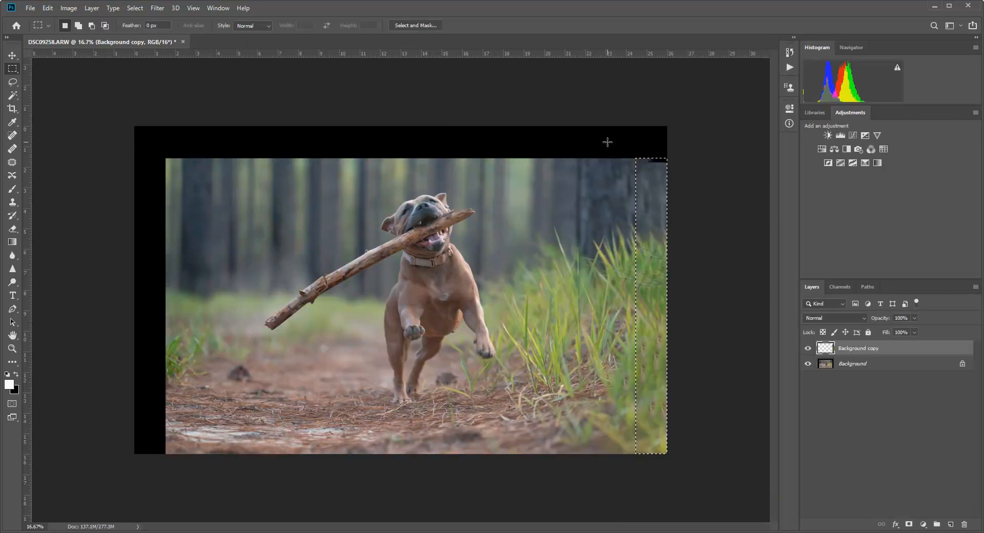
pyautogui.hotkey('ctrl', 'd')
# Step: Select the black strip left of the photo and try Content-Aware Fill from the Background copy layer
pyautogui.moveTo(134, 154); pyautogui.dragTo(165, 464)
pyautogui.click(69, 8)
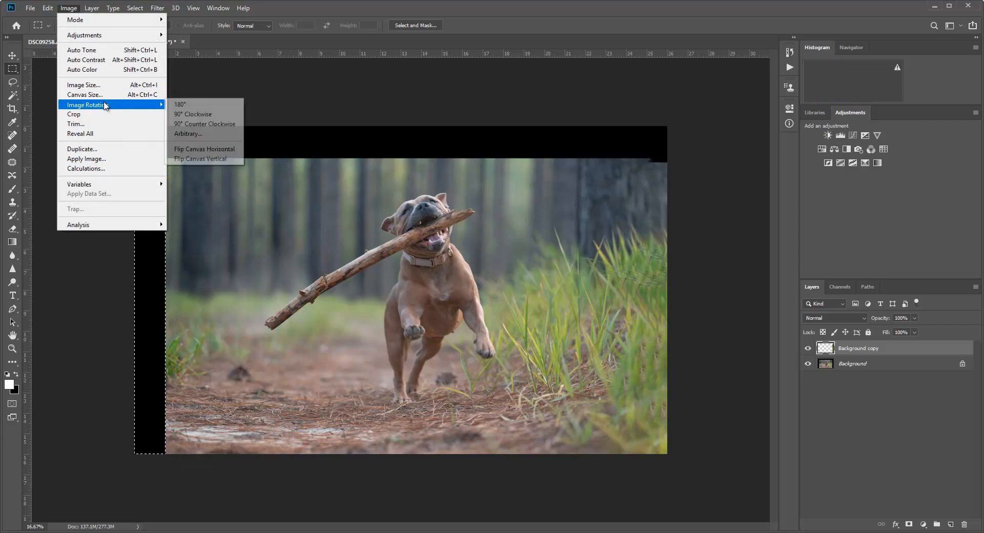
pyautogui.moveTo(48, 8)
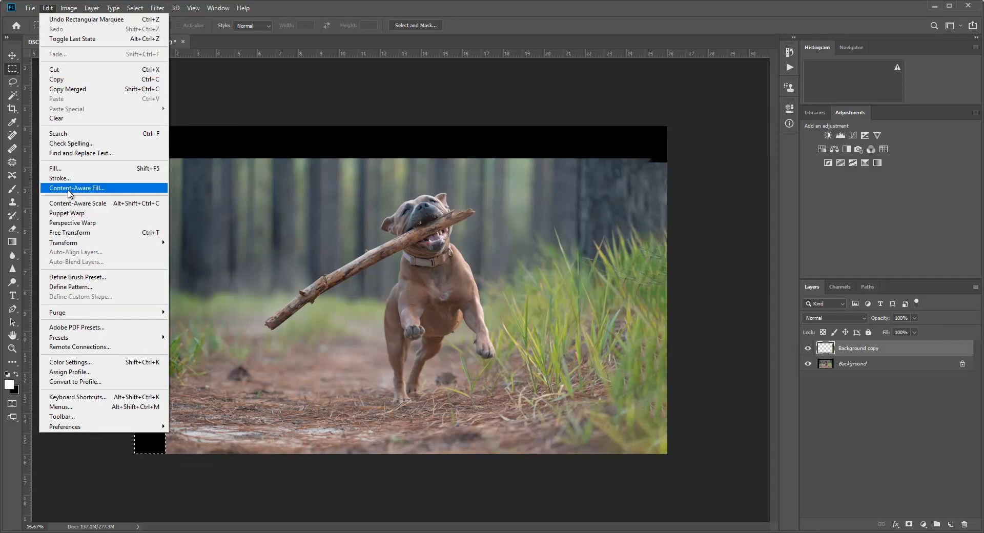
pyautogui.click(64, 188)
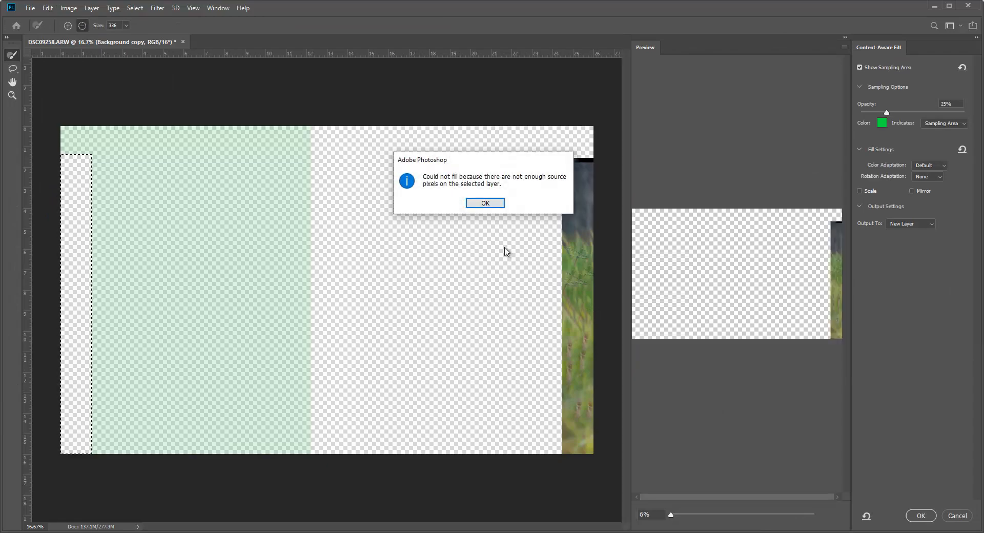
pyautogui.click(486, 204)
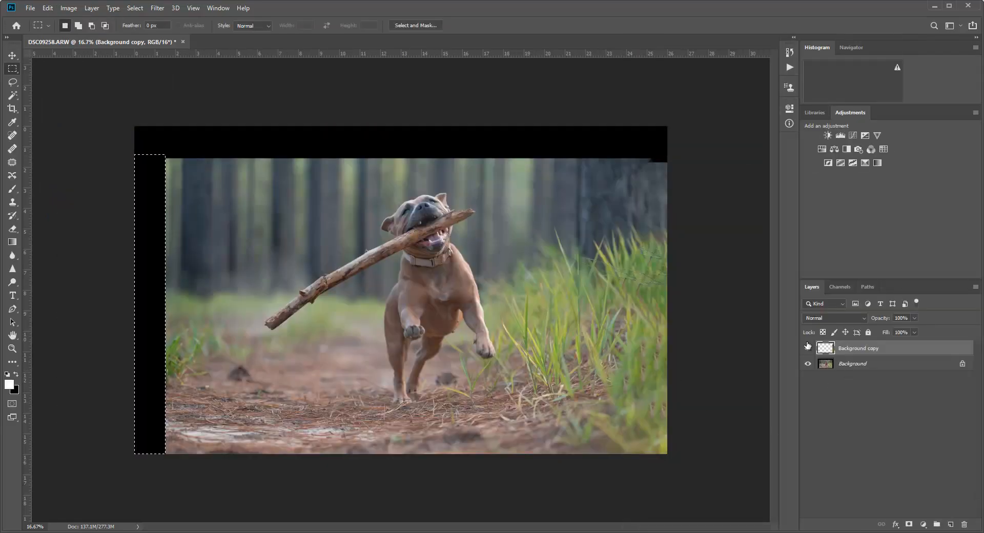
# Step: Flatten the image and fill the selected left strip with Content-Aware Fill output to a new layer
pyautogui.rightClick(860, 367)
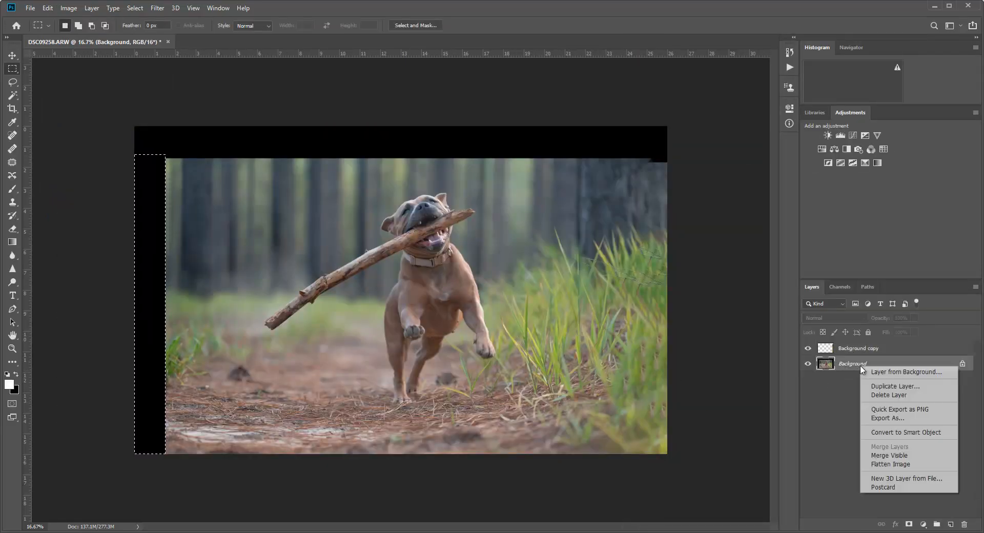
pyautogui.click(880, 464)
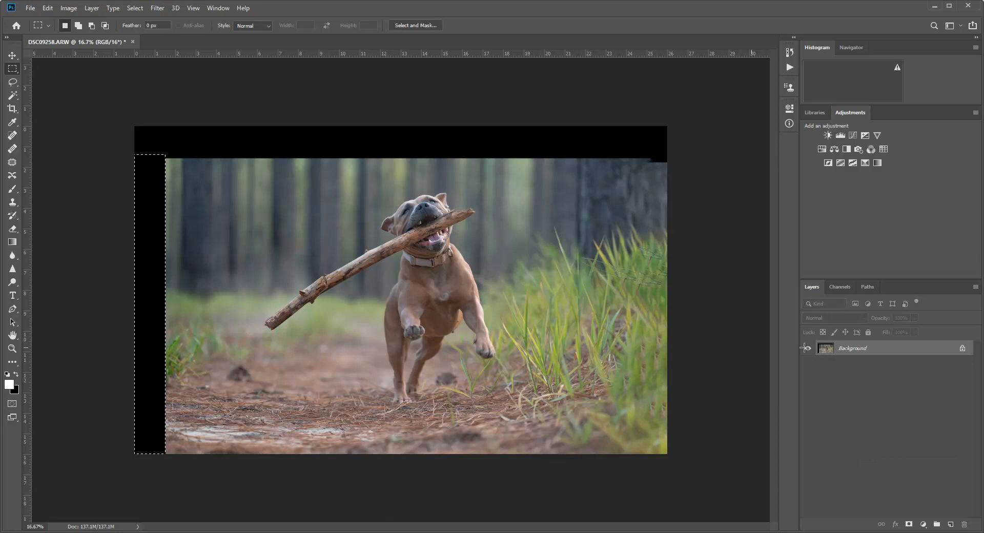
pyautogui.click(72, 8)
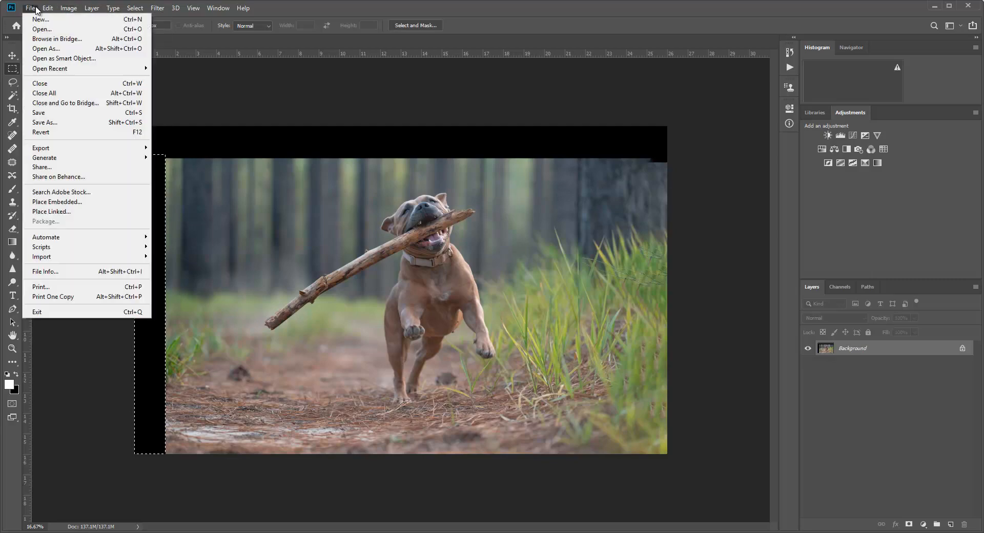
pyautogui.click(72, 186)
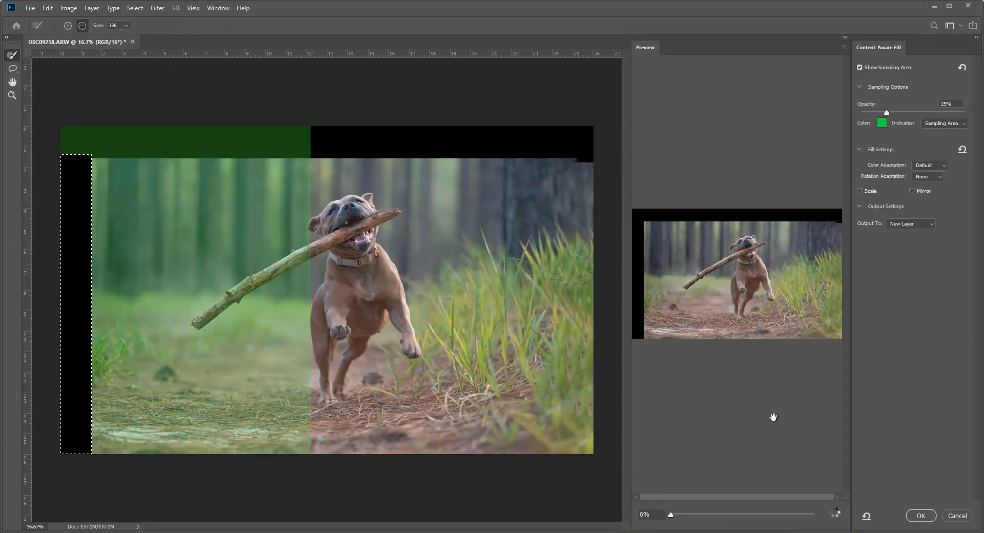
pyautogui.scroll(5, 695, 466)
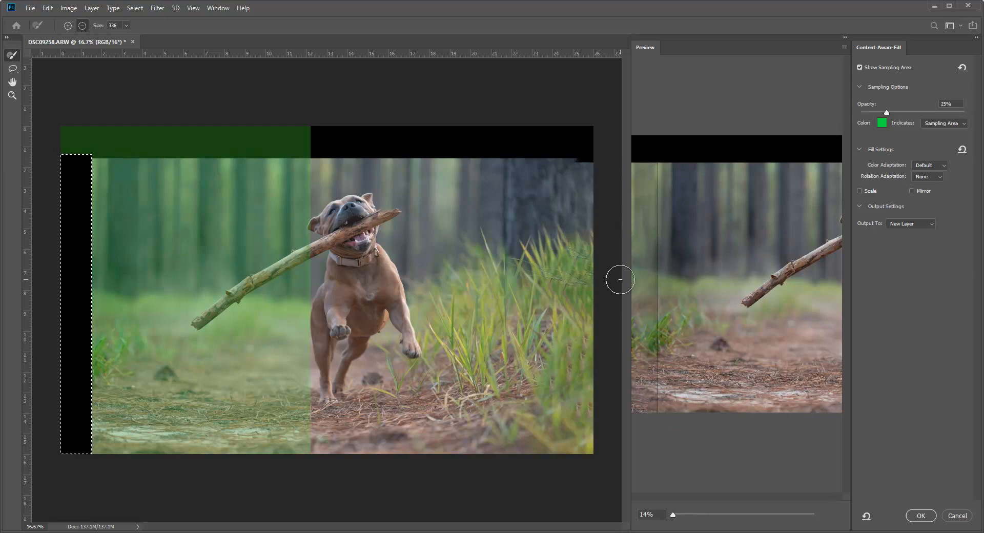
pyautogui.click(921, 516)
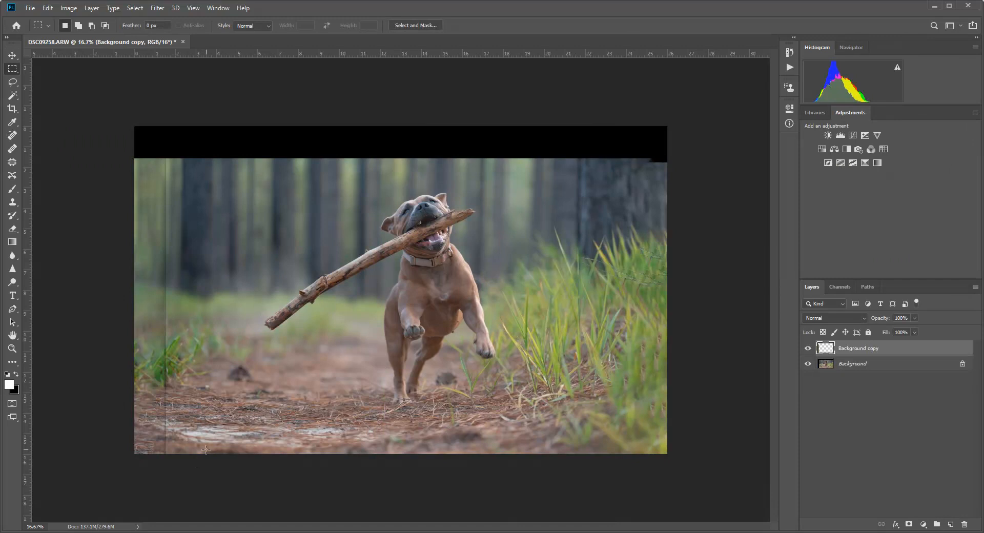
# Step: Nudge the left strip's fill layer slightly right over the photo's edge, and check the seam by toggling its visibility
pyautogui.click(12, 55)
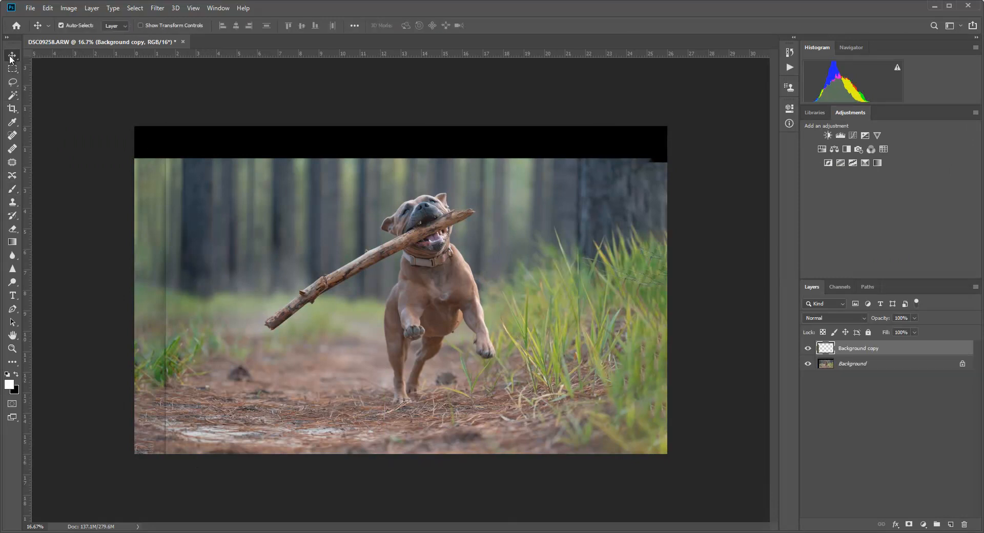
pyautogui.hotkey('shift', 'Right')
pyautogui.hotkey('shift', 'Right')
pyautogui.hotkey('shift', 'Right')
pyautogui.hotkey('shift', 'Right')
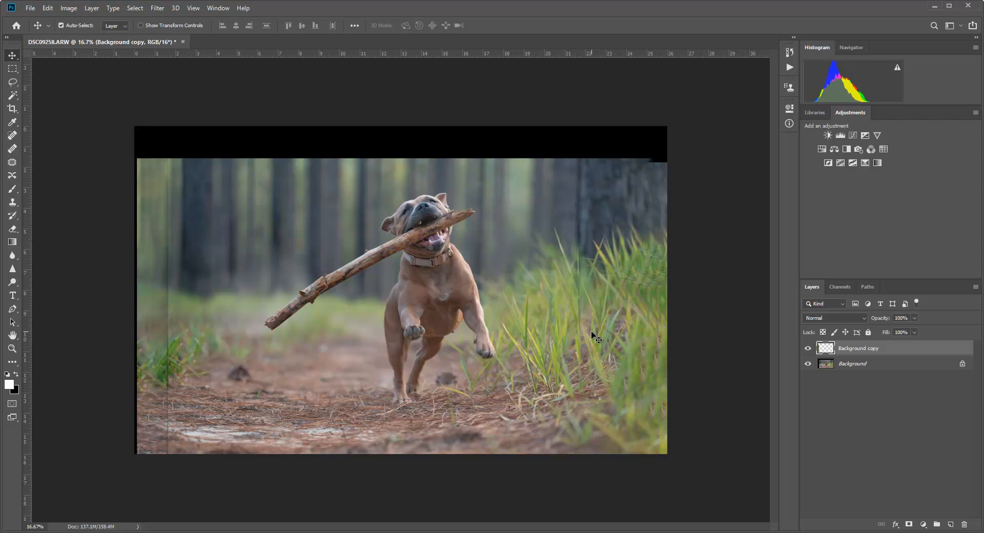
pyautogui.hotkey('shift', 'Right')
pyautogui.hotkey('shift', 'Right')
pyautogui.hotkey('shift', 'Right')
pyautogui.hotkey('shift', 'Right')
pyautogui.hotkey('shift', 'Right')
pyautogui.hotkey('shift', 'Right')
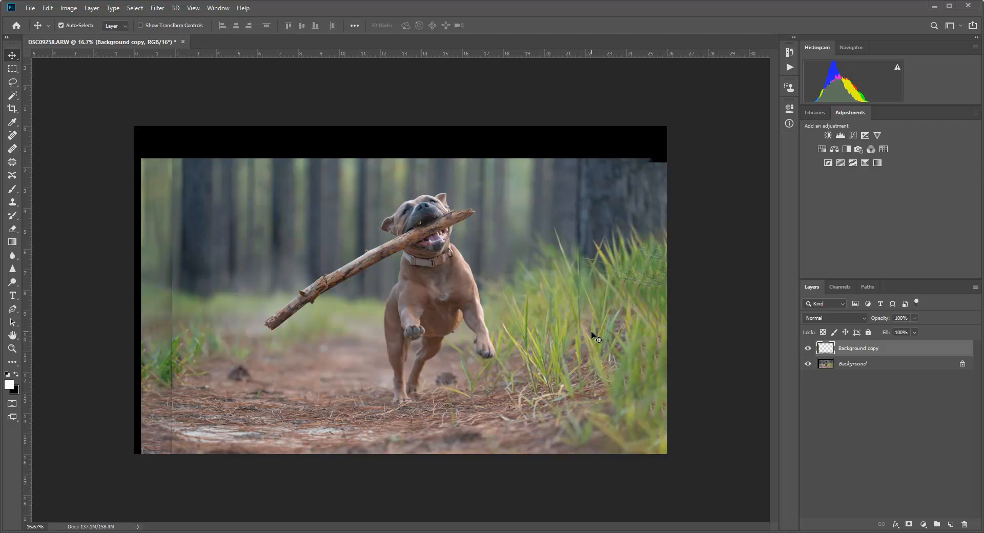
pyautogui.hotkey('shift', 'Right')
pyautogui.click(809, 349)
pyautogui.click(808, 349)
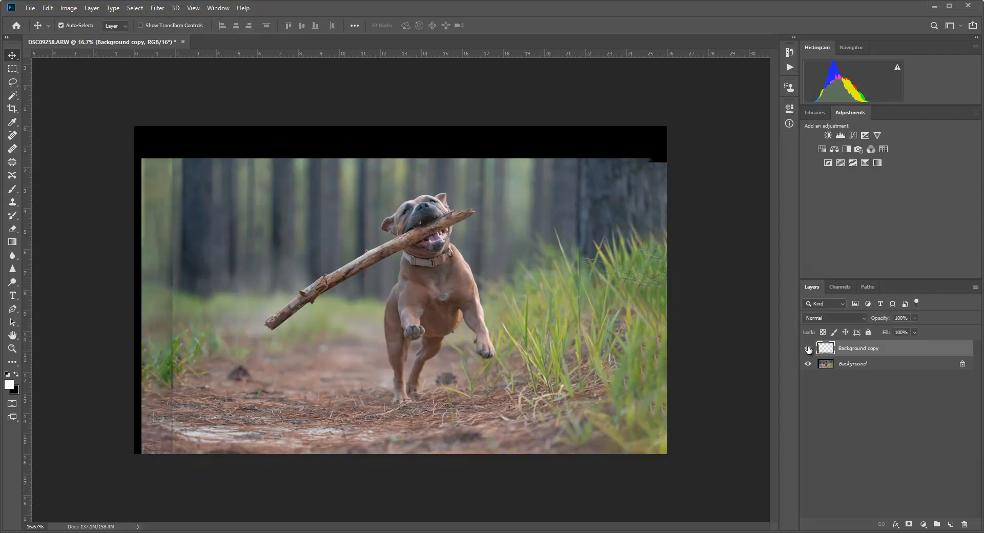
# Step: Nudge the left strip's fill layer back toward the canvas edge, keeping a small overlap with the photo
pyautogui.hotkey('shift', 'Left')
pyautogui.hotkey('shift', 'Left')
pyautogui.hotkey('shift', 'Left')
pyautogui.hotkey('shift', 'Left')
pyautogui.hotkey('shift', 'Left')
pyautogui.hotkey('shift', 'Left')
pyautogui.hotkey('shift', 'Right')
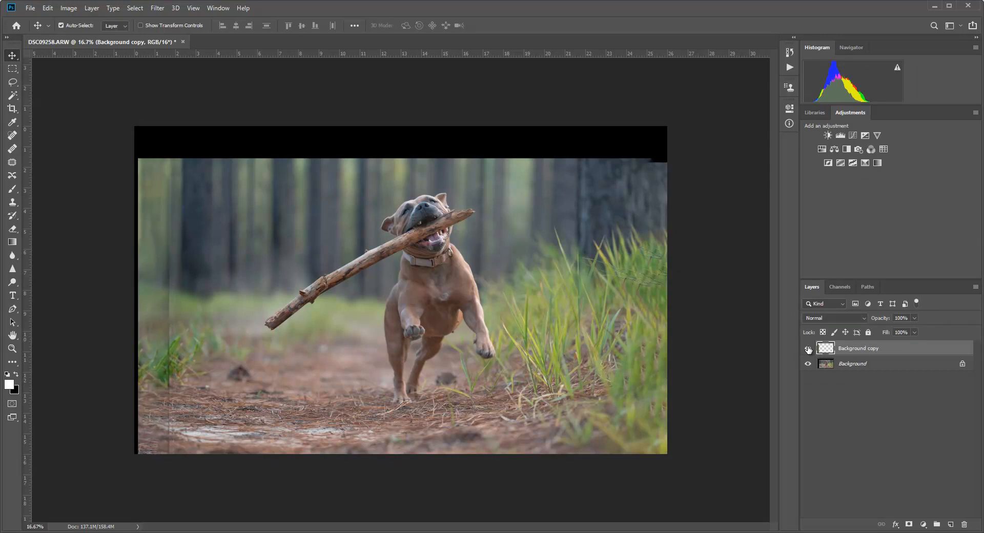
# Step: Add a layer mask to the left strip's fill layer and paint black along its seam with a soft 400 px brush, Normal mode, 100% opacity
pyautogui.click(909, 525)
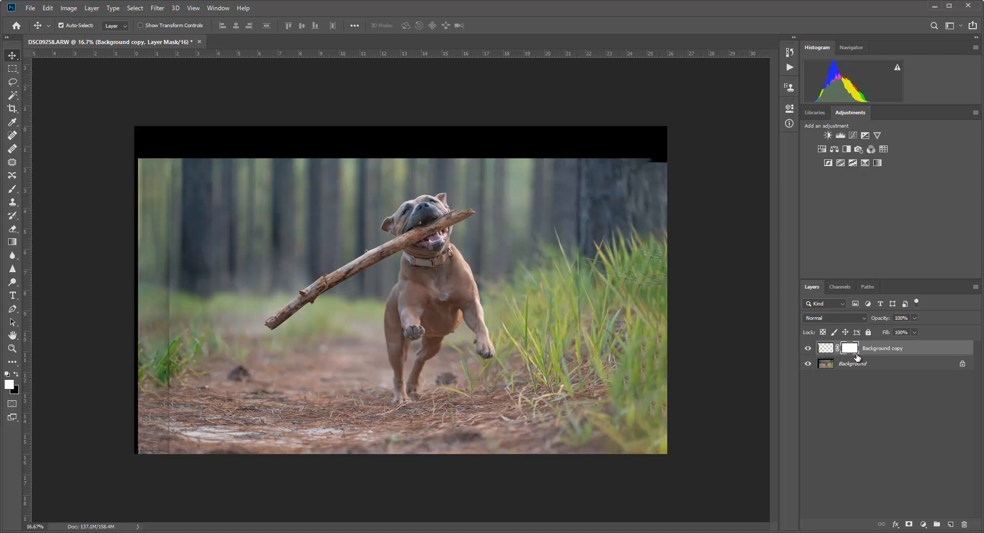
pyautogui.click(17, 374)
pyautogui.click(12, 189)
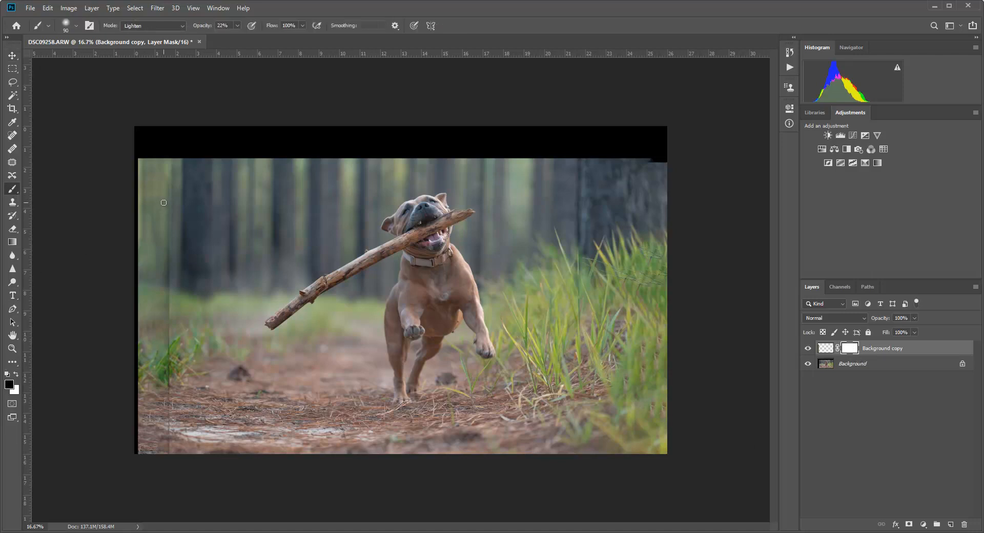
pyautogui.click(76, 26)
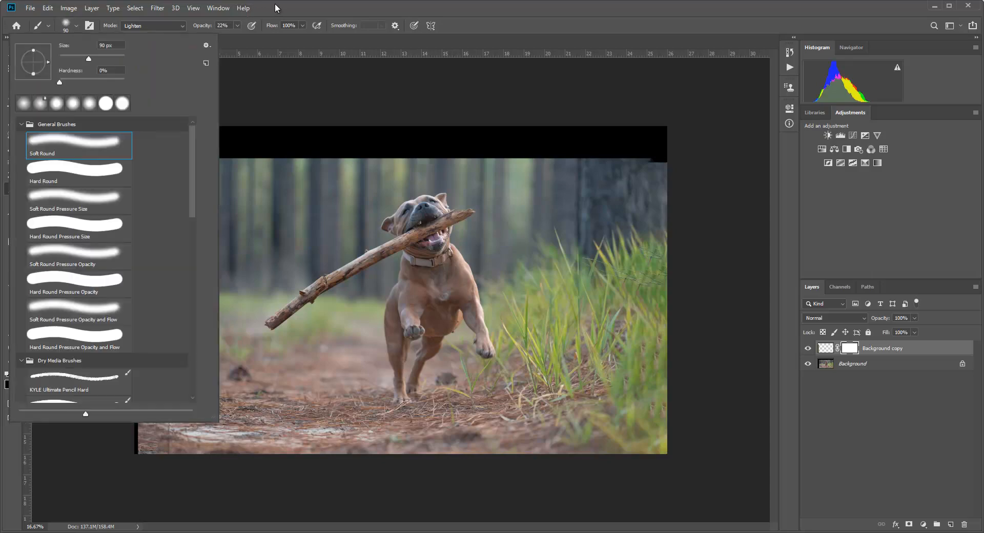
pyautogui.click(263, 16)
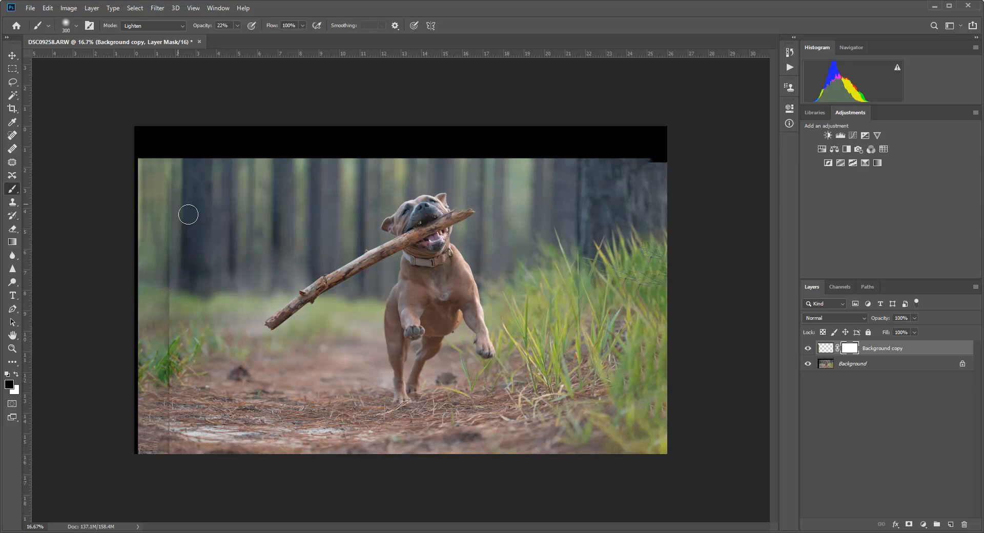
pyautogui.press(']')
pyautogui.press(']')
pyautogui.click(178, 25)
pyautogui.click(164, 33)
pyautogui.press('0')
pyautogui.moveTo(180, 161)
pyautogui.mouseDown()
pyautogui.moveTo(193, 206)
pyautogui.moveTo(181, 266)
pyautogui.moveTo(179, 257)
pyautogui.moveTo(188, 315)
pyautogui.moveTo(179, 310)
pyautogui.moveTo(180, 451)
pyautogui.mouseUp()
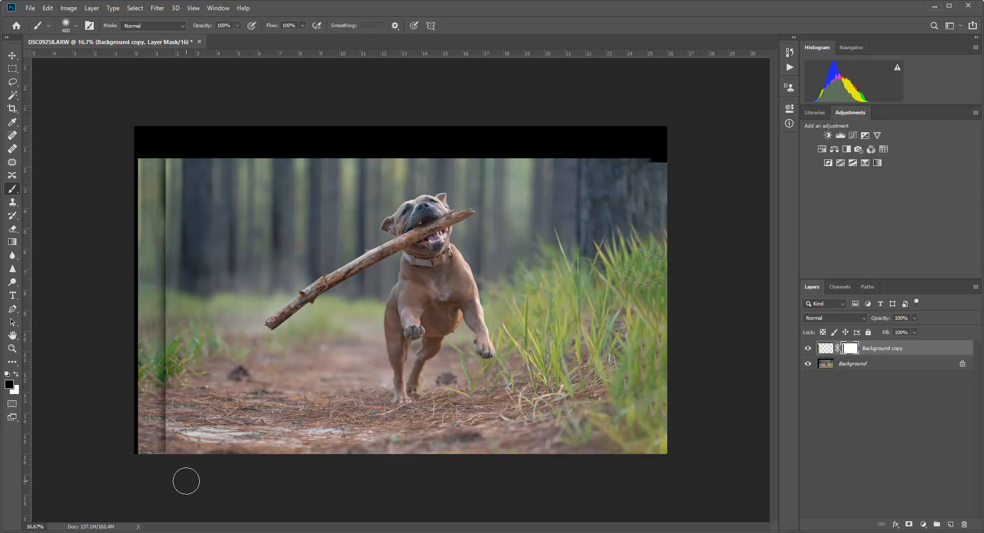
# Step: Nudge the masked left strip's fill layer right until its inner edge blends into the photo
pyautogui.click(13, 55)
pyautogui.moveTo(146, 282); pyautogui.dragTo(151, 282)
pyautogui.hotkey('shift', 'Right')
pyautogui.hotkey('shift', 'Right')
pyautogui.hotkey('shift', 'Right')
pyautogui.hotkey('shift', 'Right')
pyautogui.hotkey('shift', 'Right')
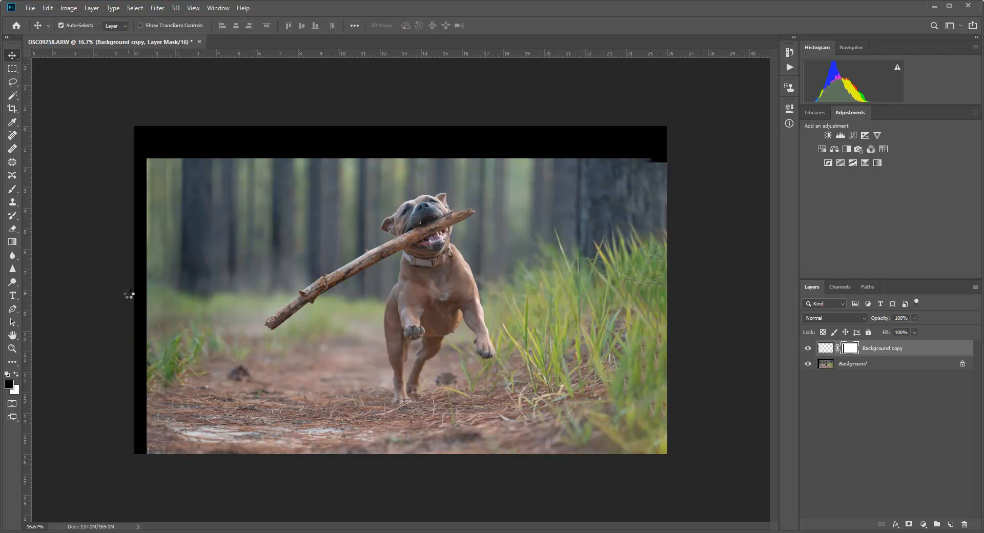
pyautogui.hotkey('shift', 'Right')
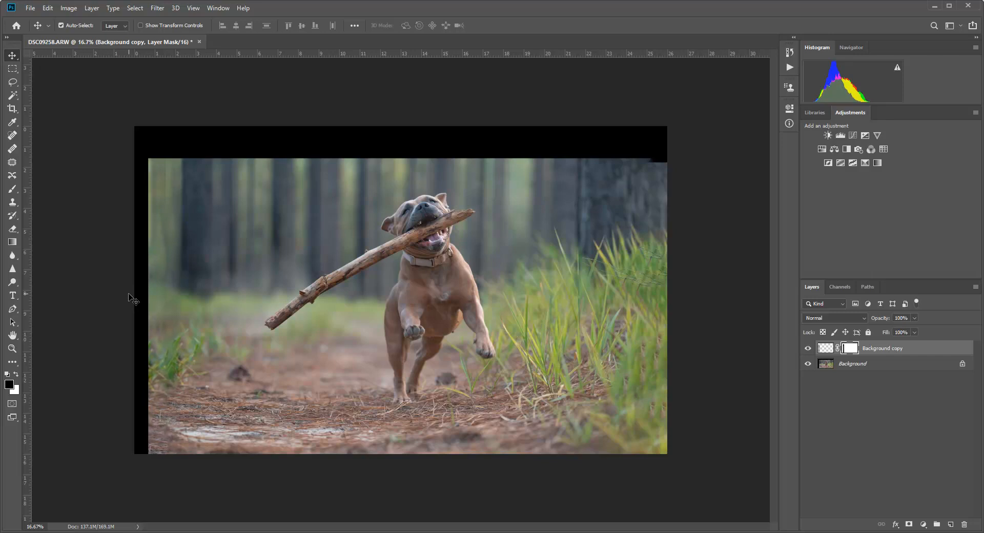
pyautogui.hotkey('shift', 'Right')
pyautogui.hotkey('shift', 'Right')
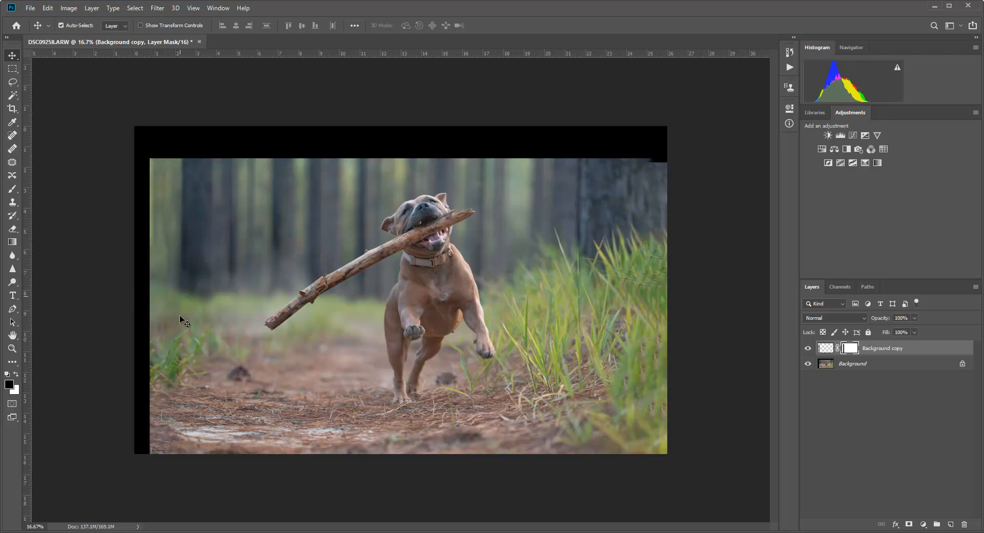
# Step: Select the whole canvas, shift the selection right to the photo's left edge, and crop the image to it
pyautogui.click(12, 68)
pyautogui.moveTo(139, 136); pyautogui.dragTo(669, 456)
pyautogui.moveTo(695, 529); pyautogui.dragTo(765, 529)
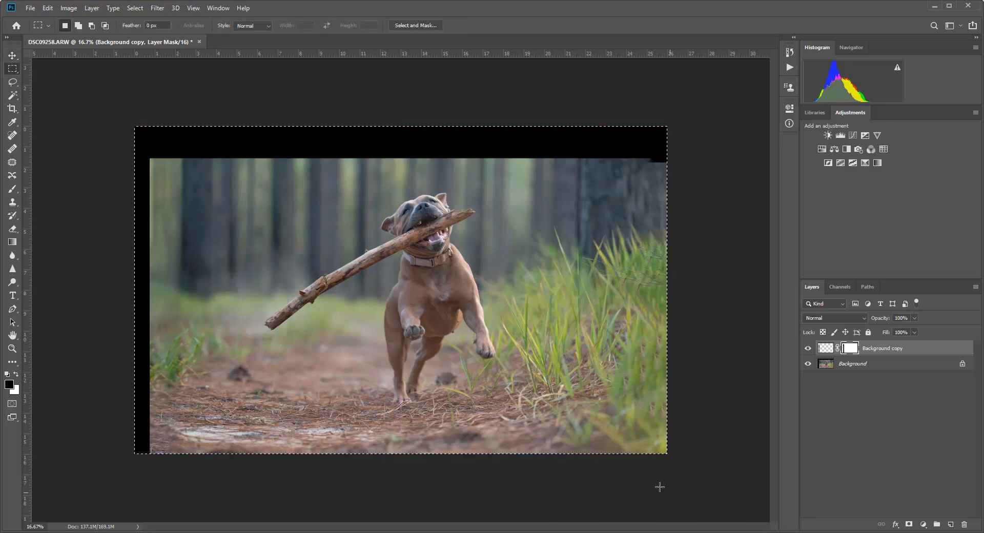
pyautogui.hotkey('shift', 'Right')
pyautogui.hotkey('shift', 'Right')
pyautogui.hotkey('shift', 'Right')
pyautogui.hotkey('shift', 'Right')
pyautogui.hotkey('shift', 'Right')
pyautogui.hotkey('shift', 'Right')
pyautogui.hotkey('shift', 'Right')
pyautogui.hotkey('shift', 'Right')
pyautogui.hotkey('shift', 'Right')
pyautogui.hotkey('shift', 'Right')
pyautogui.hotkey('shift', 'Right')
pyautogui.hotkey('shift', 'Right')
pyautogui.hotkey('shift', 'Right')
pyautogui.hotkey('shift', 'Right')
pyautogui.hotkey('shift', 'Right')
pyautogui.hotkey('shift', 'Right')
pyautogui.click(70, 8)
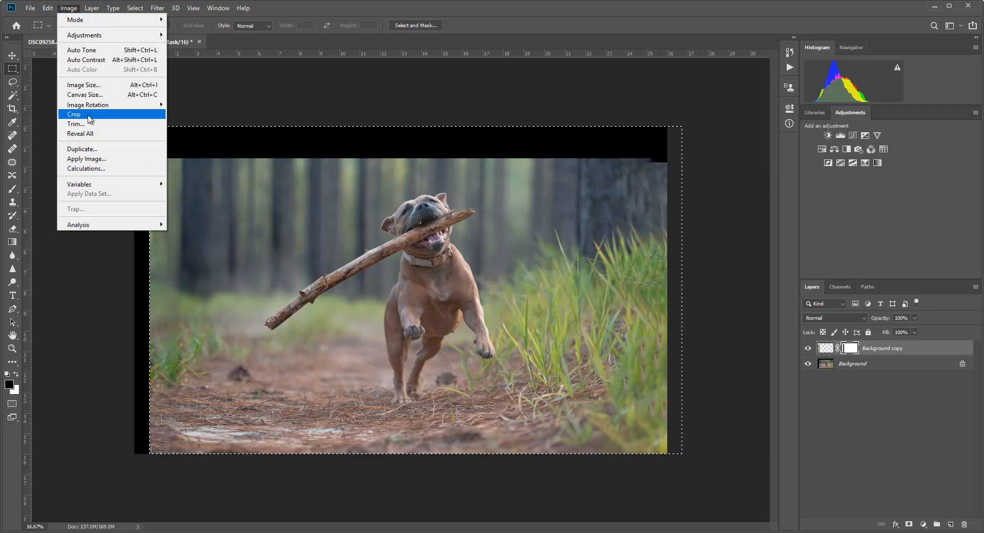
pyautogui.click(82, 115)
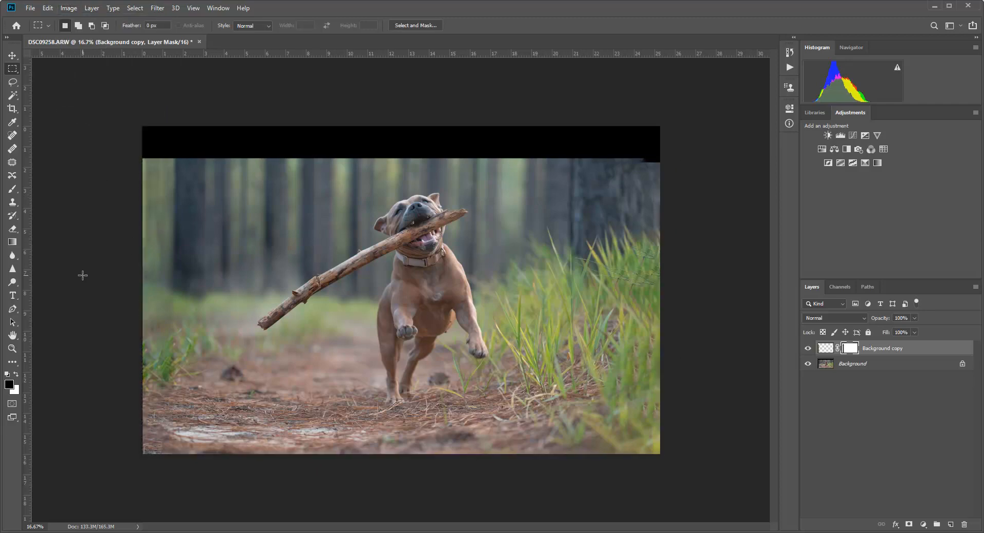
# Step: Flatten the cropped image into a single Background layer
pyautogui.click(883, 365)
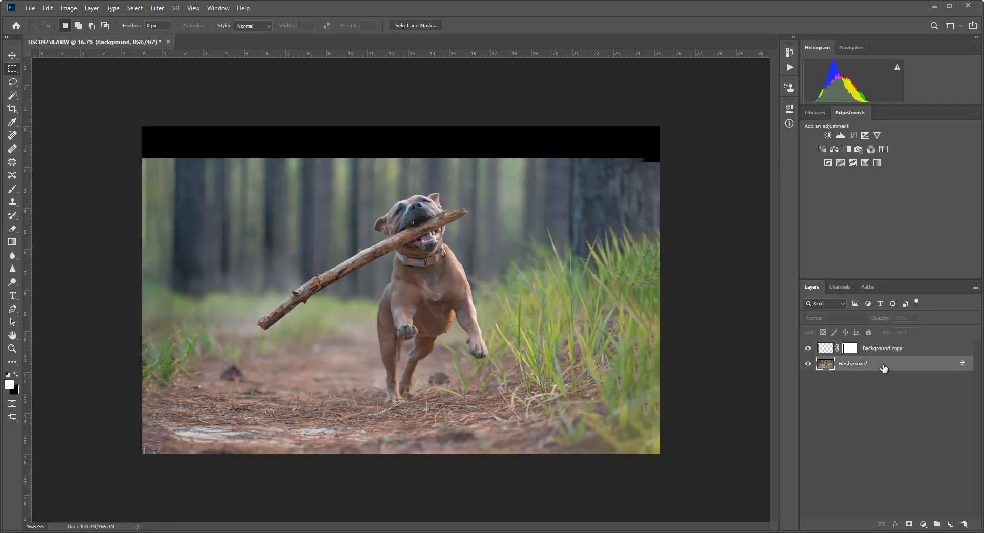
pyautogui.rightClick(882, 366)
pyautogui.click(906, 463)
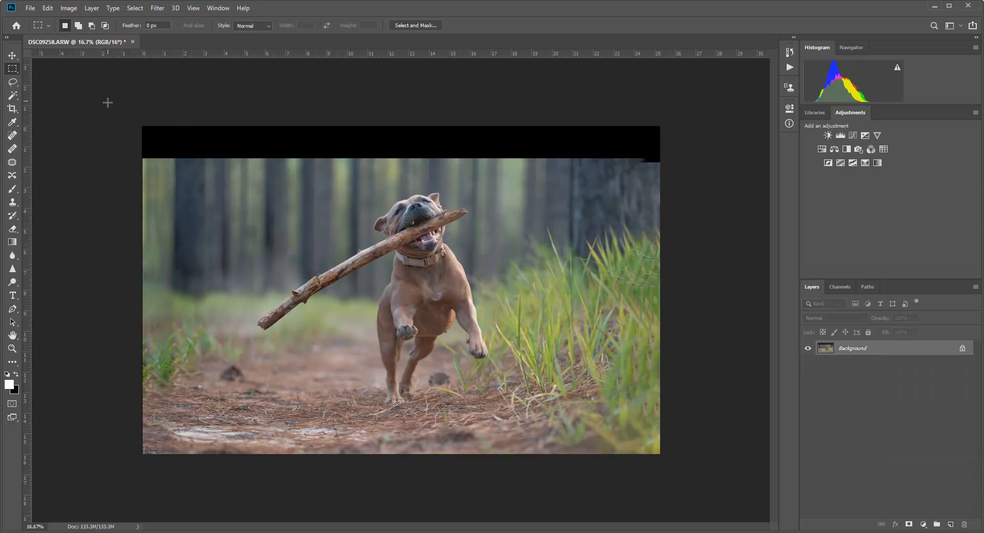
# Step: Select the black strip above the photo with a slight overlap and open it in Content-Aware Fill
pyautogui.moveTo(141, 126); pyautogui.dragTo(711, 163)
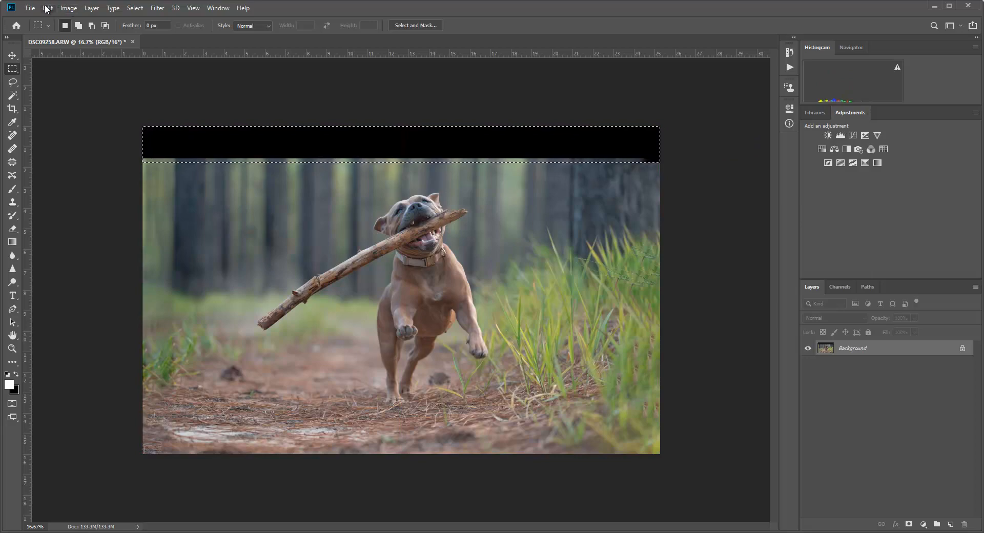
pyautogui.click(46, 8)
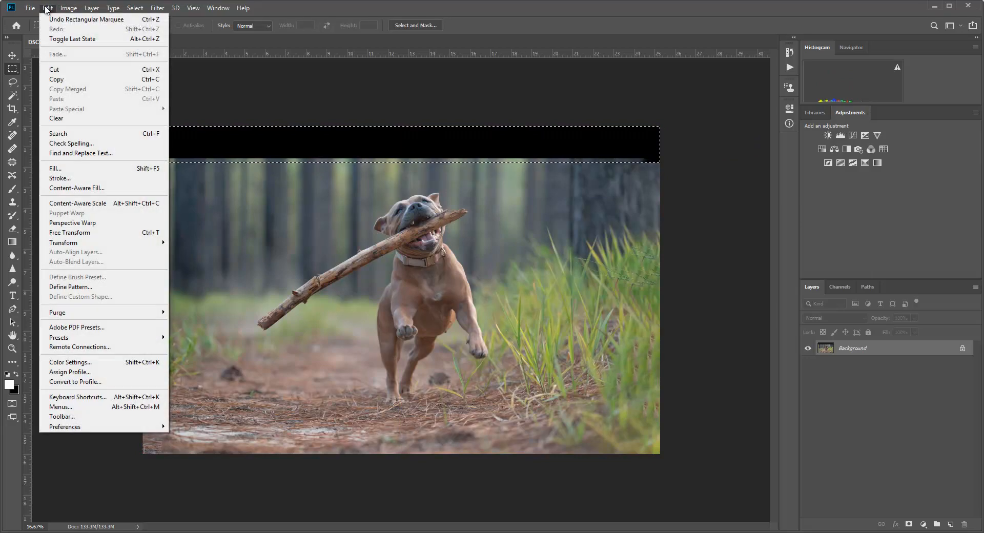
pyautogui.click(82, 188)
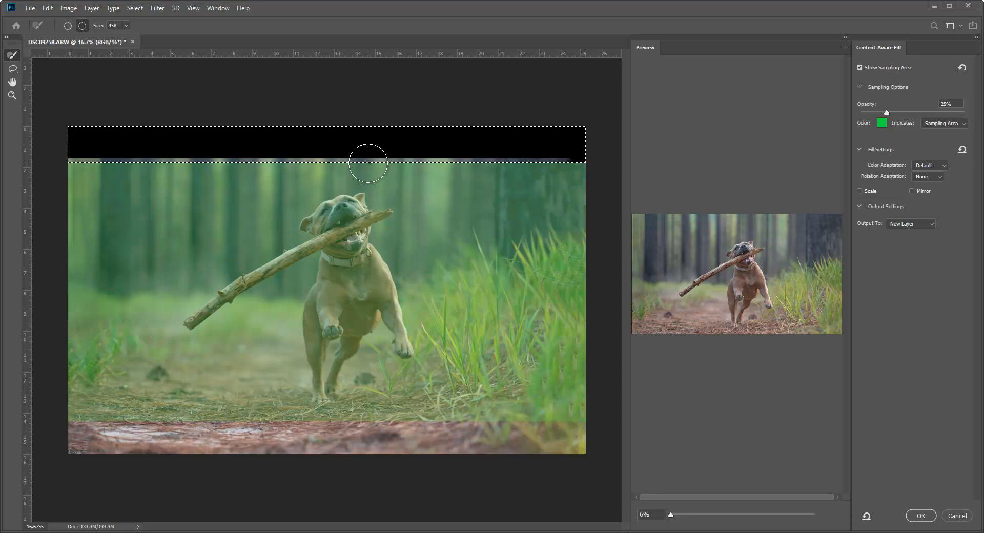
# Step: Exclude the dog's head, the upper part of the stick and the dog's chest from the sampling area, using brush sizes from 100 to 250
pyautogui.press('[')
pyautogui.press('[')
pyautogui.press('[')
pyautogui.press('[')
pyautogui.press('[')
pyautogui.press('[')
pyautogui.moveTo(345, 205)
pyautogui.mouseDown()
pyautogui.moveTo(308, 225)
pyautogui.moveTo(333, 235)
pyautogui.moveTo(361, 199)
pyautogui.mouseUp()
pyautogui.click(360, 199)
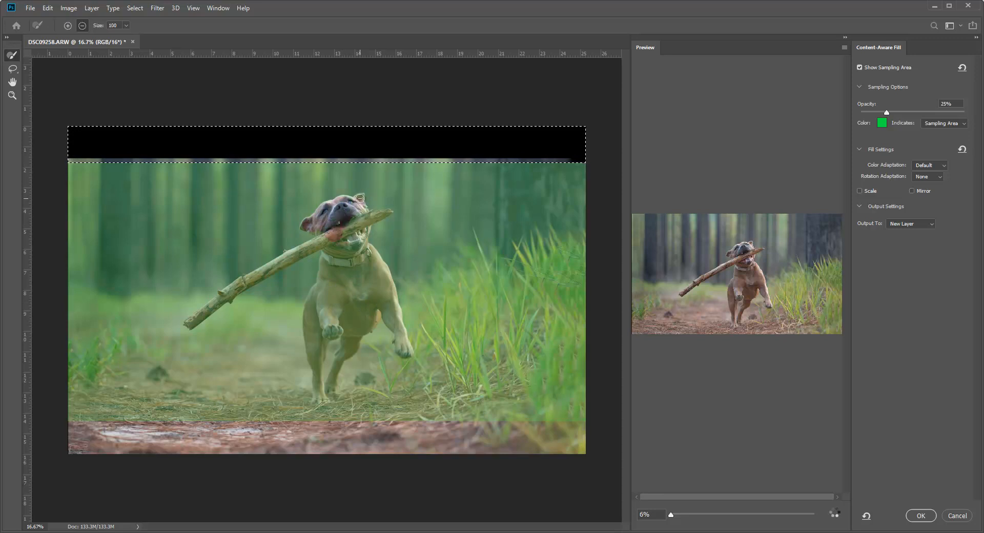
pyautogui.moveTo(359, 221)
pyautogui.mouseDown()
pyautogui.moveTo(376, 217)
pyautogui.moveTo(332, 238)
pyautogui.mouseUp()
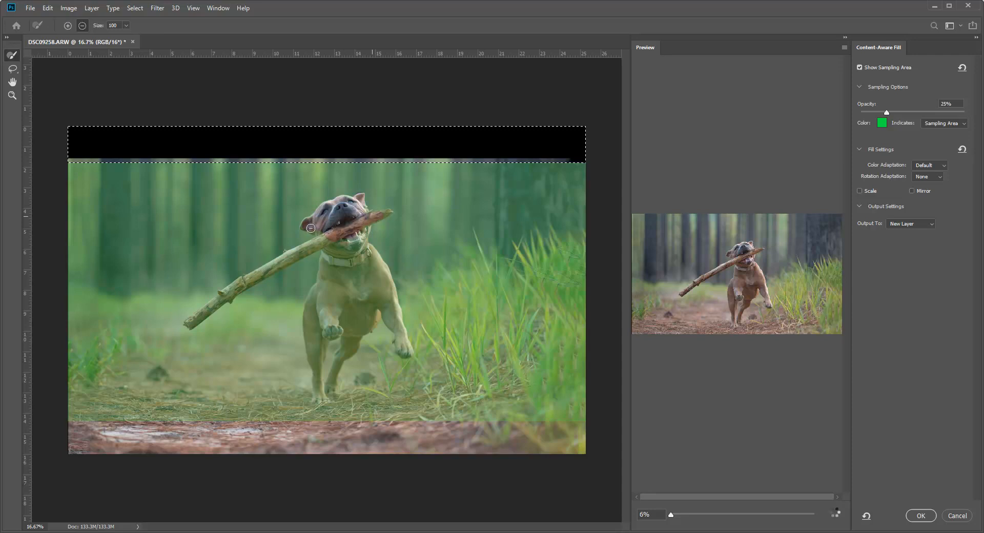
pyautogui.moveTo(311, 228); pyautogui.dragTo(332, 240)
pyautogui.press(']')
pyautogui.press(']')
pyautogui.press(']')
pyautogui.press(']')
pyautogui.press(']')
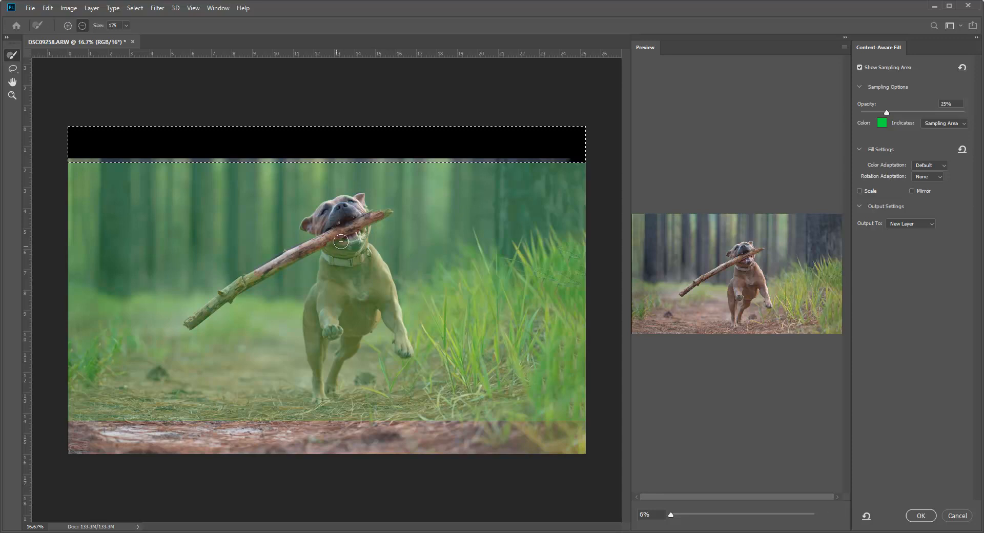
pyautogui.moveTo(344, 243)
pyautogui.mouseDown()
pyautogui.moveTo(358, 228)
pyautogui.moveTo(352, 262)
pyautogui.moveTo(332, 264)
pyautogui.moveTo(330, 299)
pyautogui.moveTo(370, 293)
pyautogui.moveTo(367, 257)
pyautogui.moveTo(377, 282)
pyautogui.mouseUp()
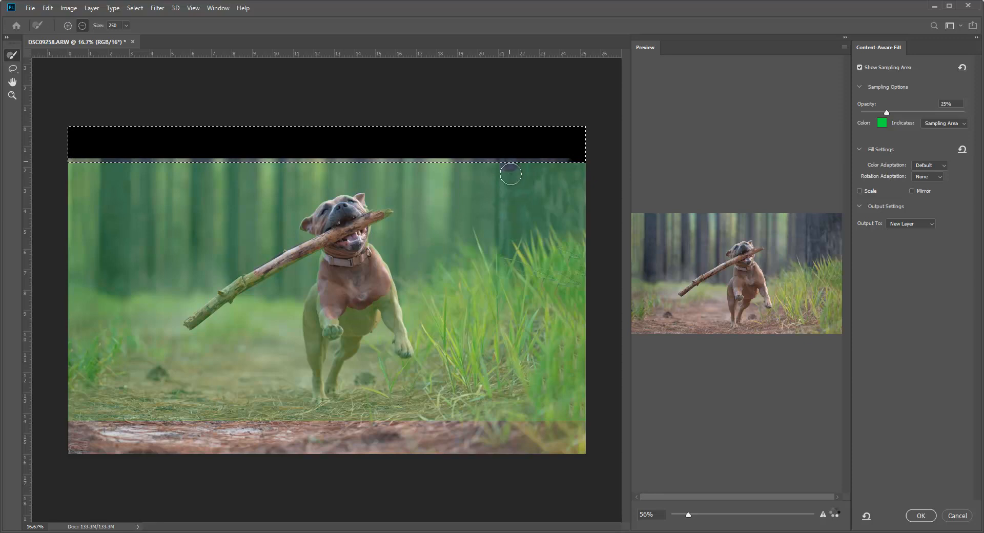
# Step: Exclude the large dark tree trunk at the photo's right side from the sampling area and inspect the enlarged fill preview there
pyautogui.moveTo(510, 174); pyautogui.dragTo(511, 238)
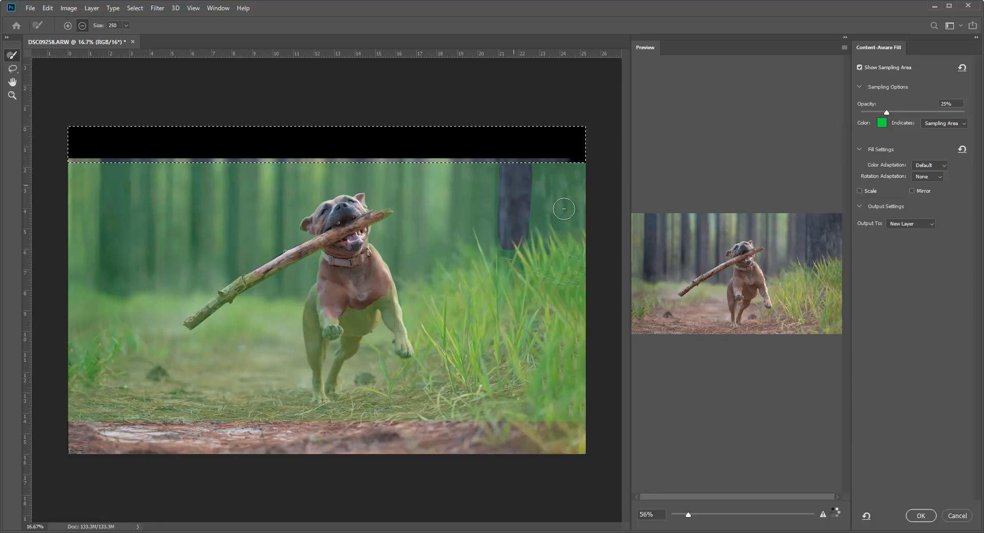
pyautogui.moveTo(563, 209)
pyautogui.mouseDown()
pyautogui.moveTo(563, 240)
pyautogui.moveTo(577, 176)
pyautogui.moveTo(580, 237)
pyautogui.moveTo(586, 168)
pyautogui.moveTo(587, 244)
pyautogui.moveTo(588, 164)
pyautogui.moveTo(589, 243)
pyautogui.mouseUp()
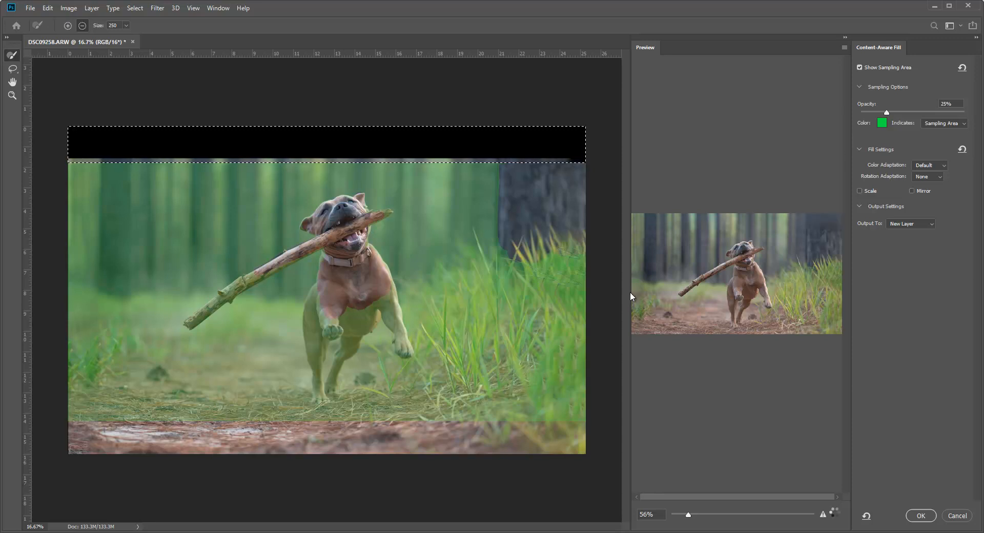
pyautogui.moveTo(689, 514)
pyautogui.mouseDown()
pyautogui.moveTo(709, 523)
pyautogui.moveTo(673, 515)
pyautogui.mouseUp()
pyautogui.moveTo(681, 272); pyautogui.dragTo(642, 268)
pyautogui.moveTo(760, 265); pyautogui.dragTo(755, 278)
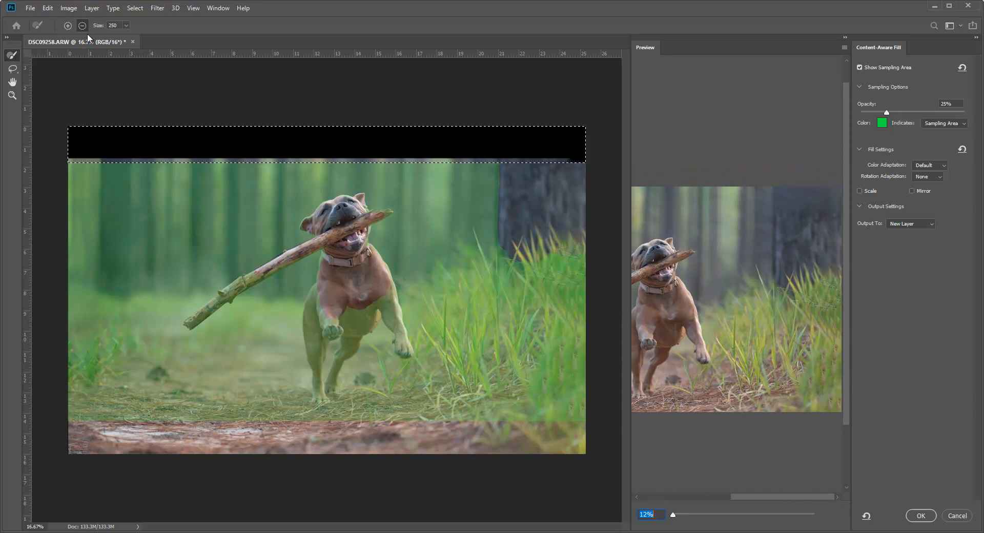
# Step: Add the large dark tree trunk back to the sampling area, enlarging the sampling brush to 900
pyautogui.click(68, 26)
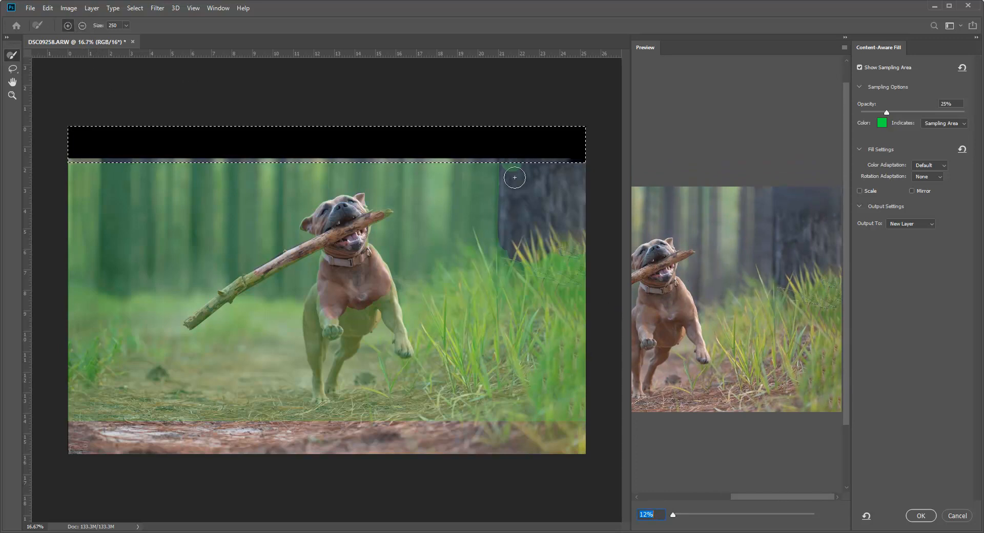
pyautogui.moveTo(514, 178); pyautogui.dragTo(527, 246)
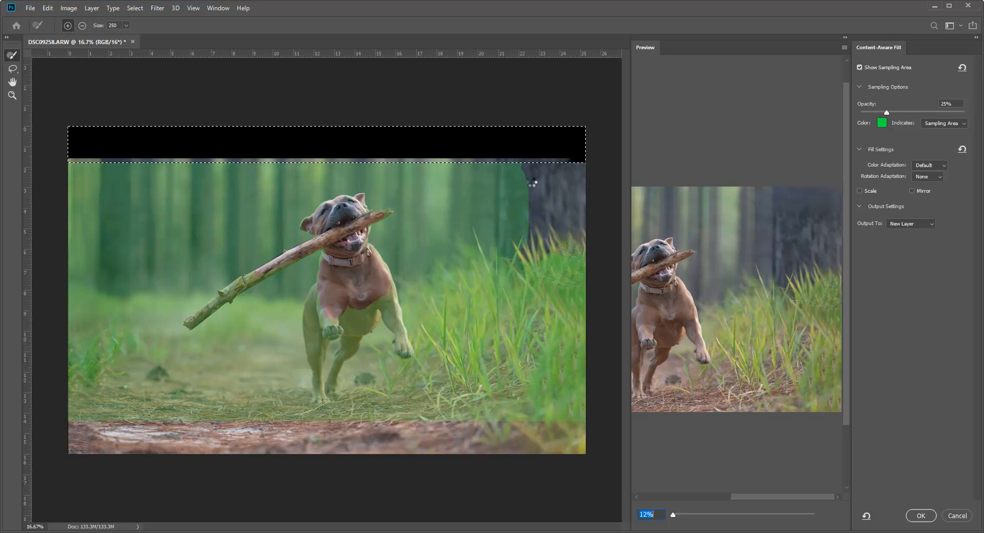
pyautogui.press(']')
pyautogui.press(']')
pyautogui.press(']')
pyautogui.press(']')
pyautogui.press(']')
pyautogui.press(']')
pyautogui.press(']')
pyautogui.moveTo(551, 190)
pyautogui.mouseDown()
pyautogui.moveTo(571, 241)
pyautogui.moveTo(550, 241)
pyautogui.mouseUp()
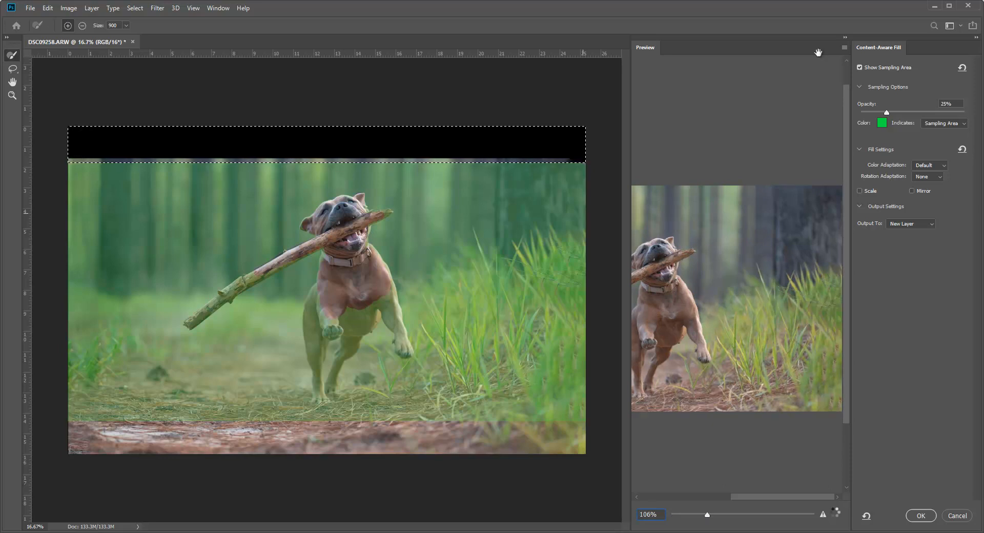
# Step: Apply the upper strip's Content-Aware Fill to a new layer, clear the selection and flatten the image
pyautogui.click(924, 515)
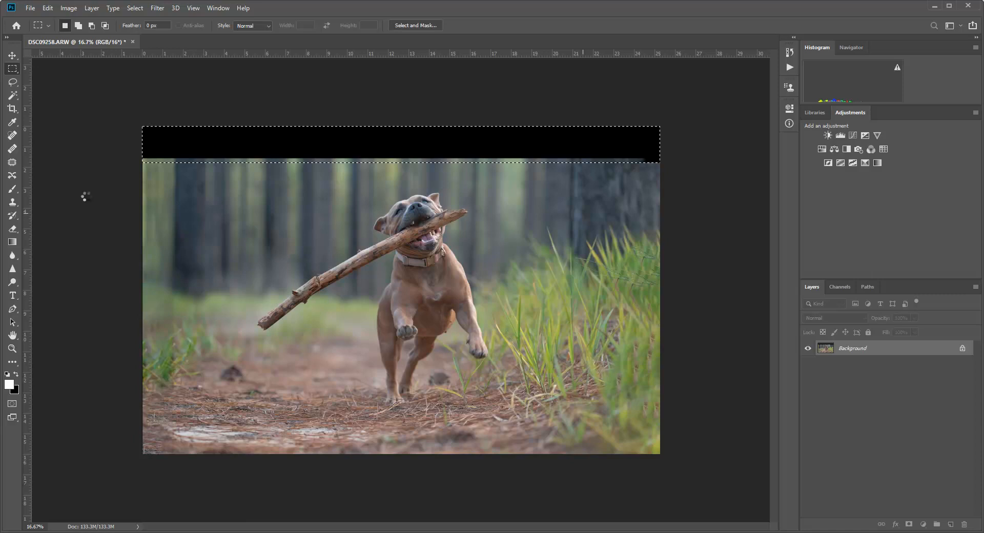
pyautogui.hotkey('ctrl', 'd')
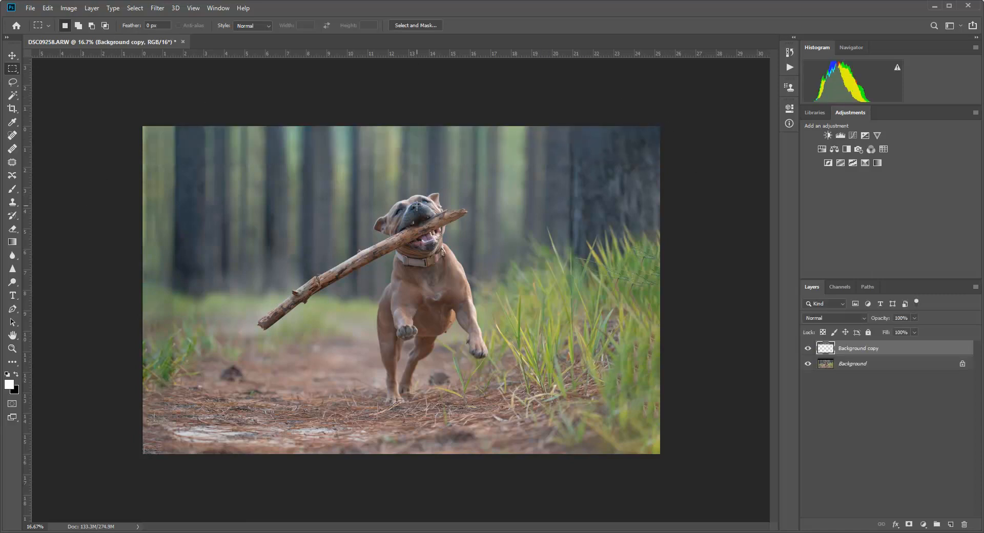
pyautogui.rightClick(843, 364)
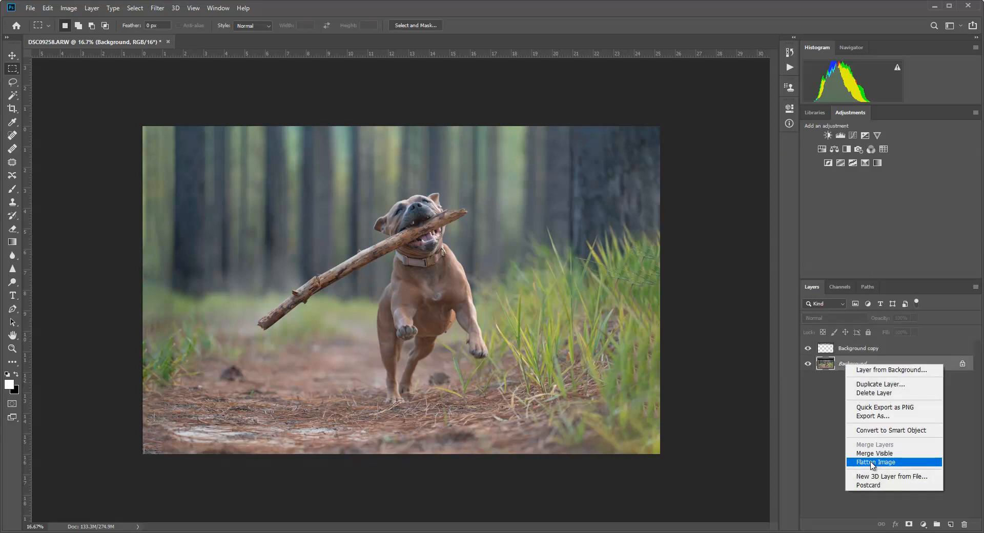
pyautogui.click(872, 463)
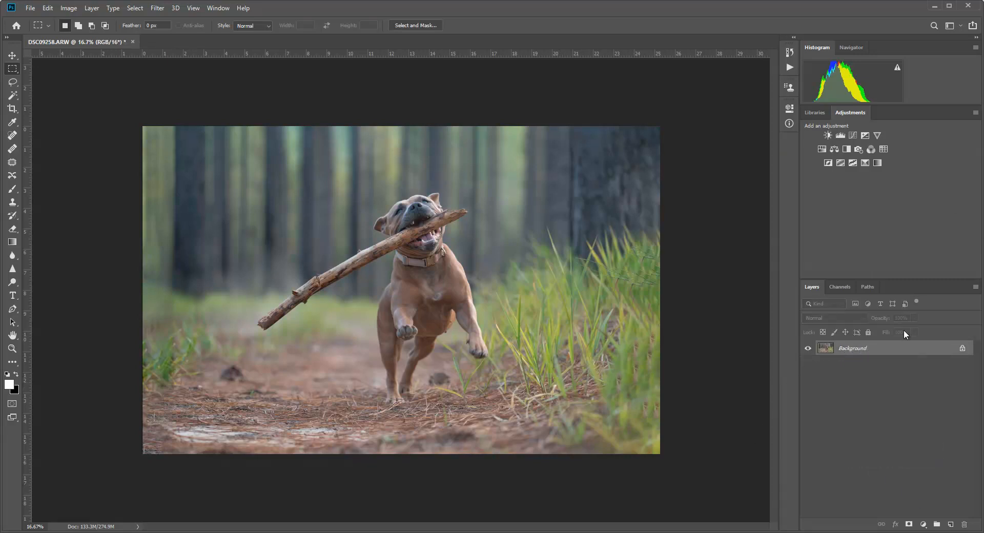
# Step: Start an original-ratio crop that trims the photo's right side, and change its aspect ratio to a landscape 7 : 5
pyautogui.click(12, 55)
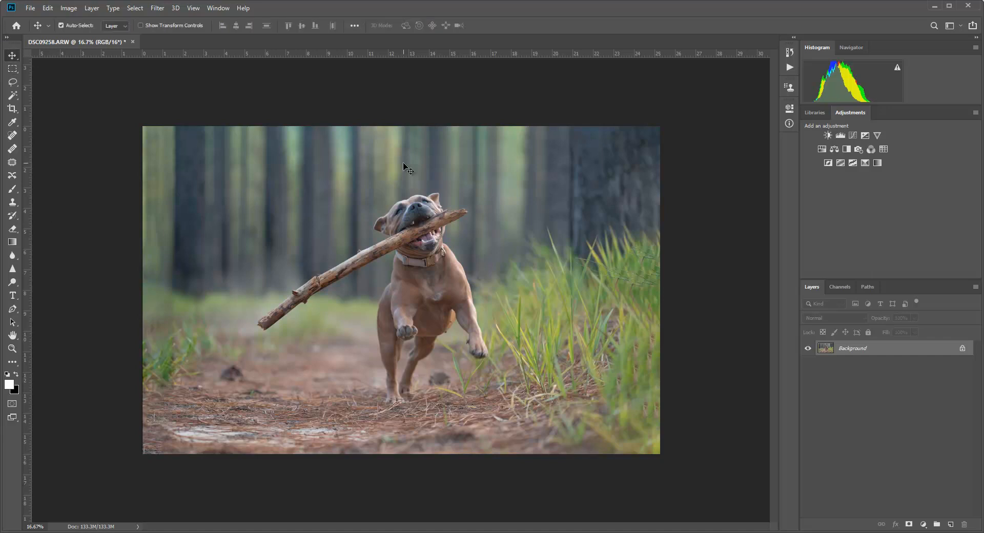
pyautogui.click(12, 108)
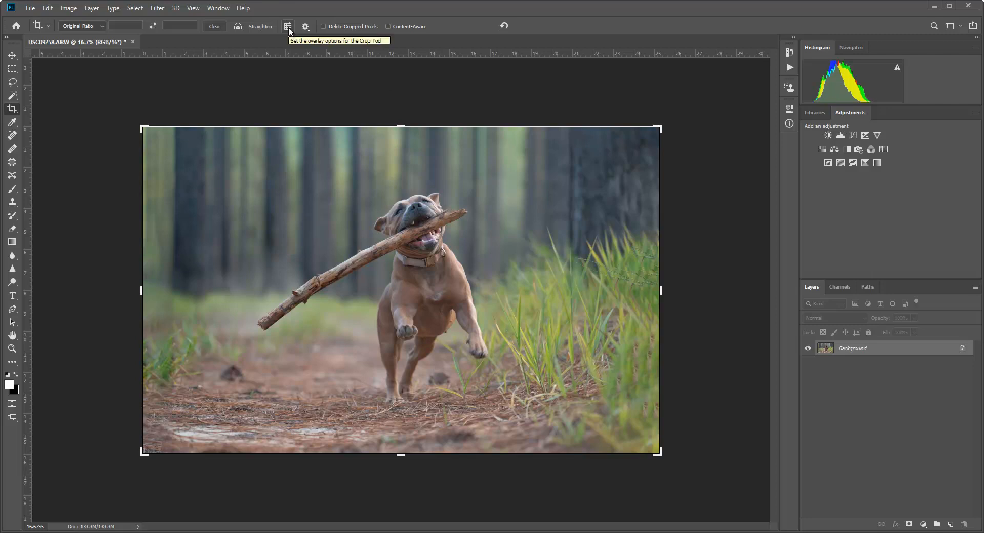
pyautogui.moveTo(663, 292); pyautogui.dragTo(636, 296)
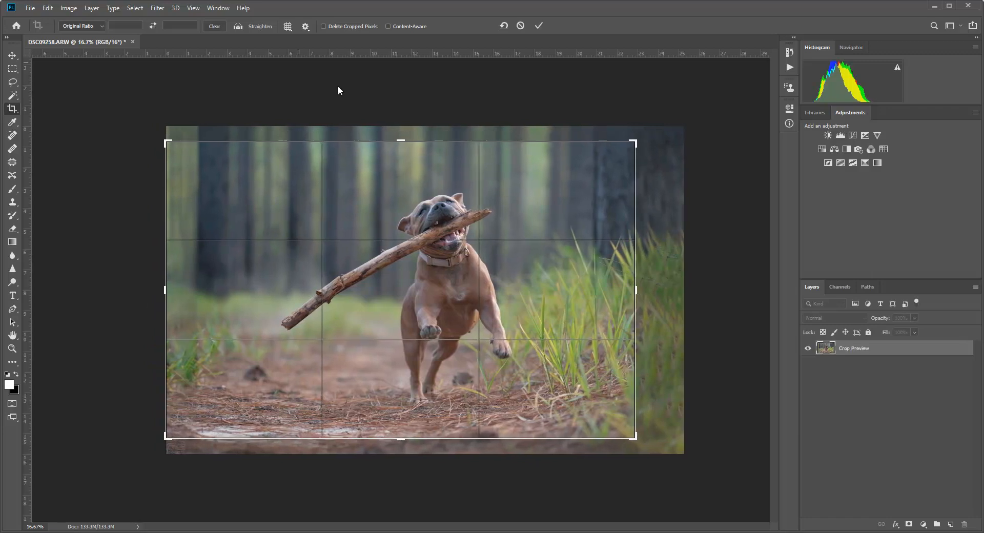
pyautogui.click(104, 28)
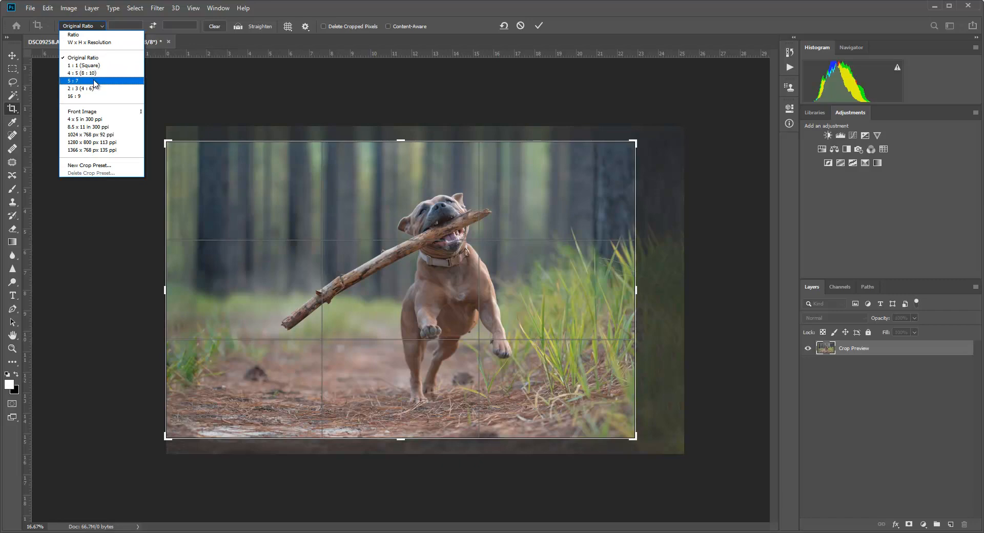
pyautogui.click(95, 81)
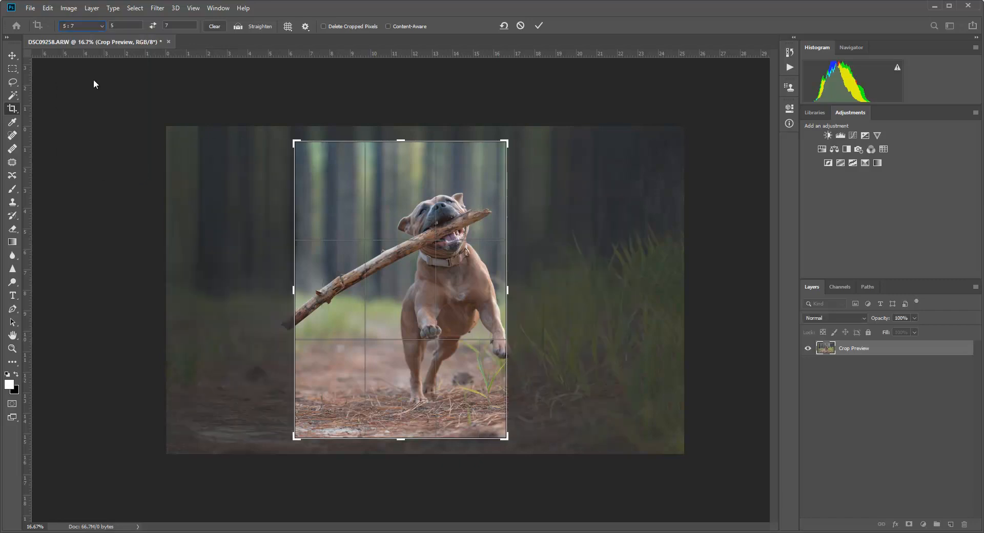
pyautogui.click(152, 25)
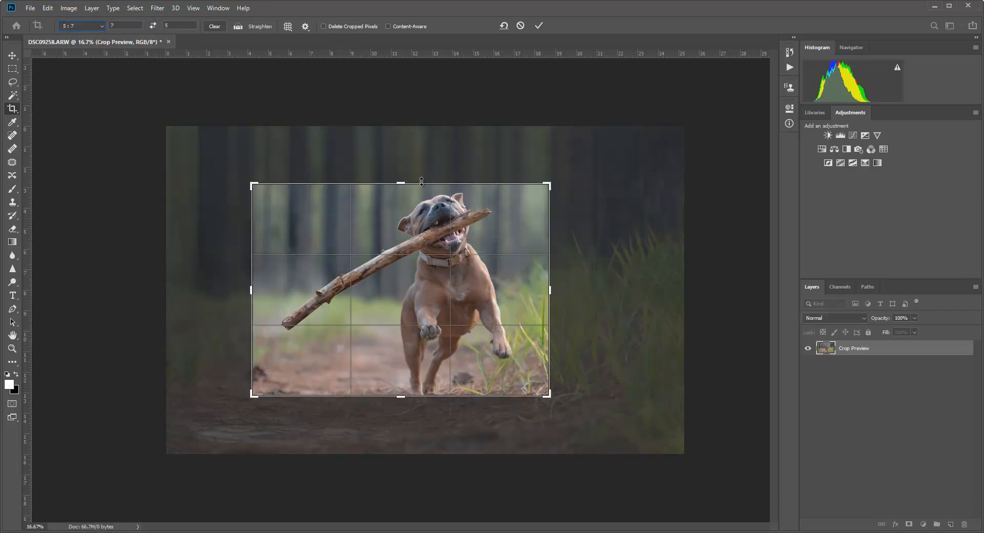
# Step: Try enlarging the 7 : 5 crop frame and shifting the photo down and right inside it, and cancel the crop
pyautogui.moveTo(421, 181); pyautogui.dragTo(427, 154)
pyautogui.moveTo(493, 427); pyautogui.dragTo(496, 452)
pyautogui.moveTo(525, 375); pyautogui.dragTo(527, 389)
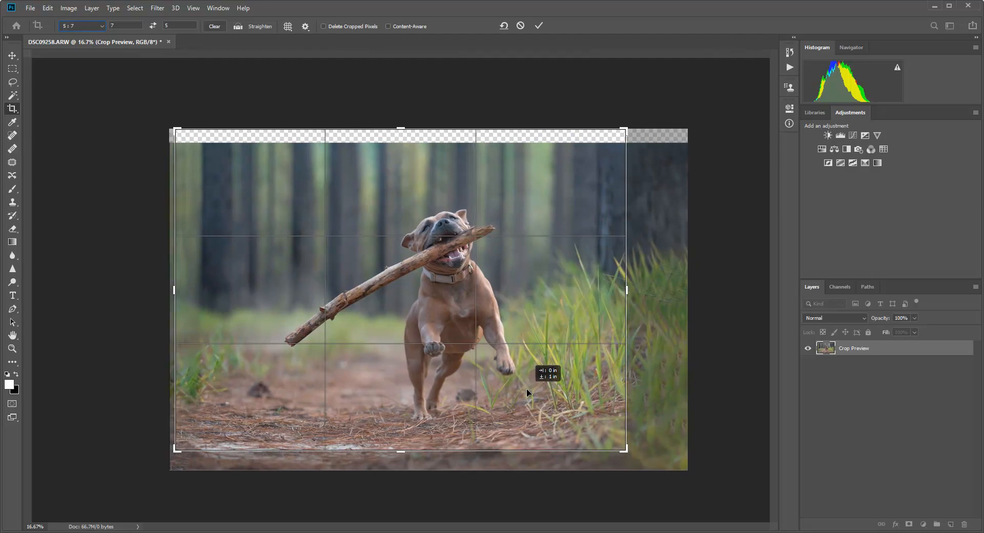
pyautogui.moveTo(527, 388); pyautogui.dragTo(527, 389)
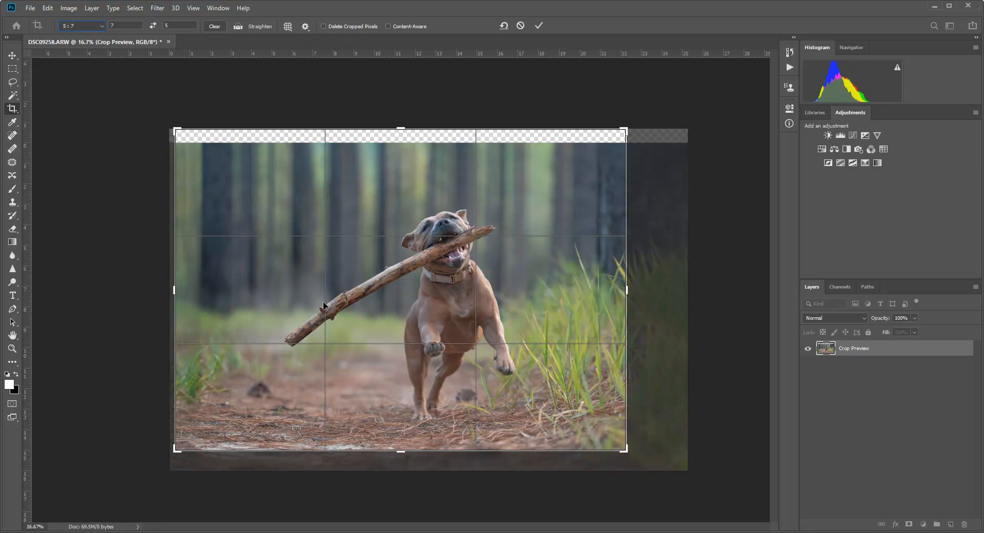
pyautogui.moveTo(390, 326)
pyautogui.mouseDown()
pyautogui.moveTo(417, 323)
pyautogui.moveTo(401, 317)
pyautogui.moveTo(407, 325)
pyautogui.mouseUp()
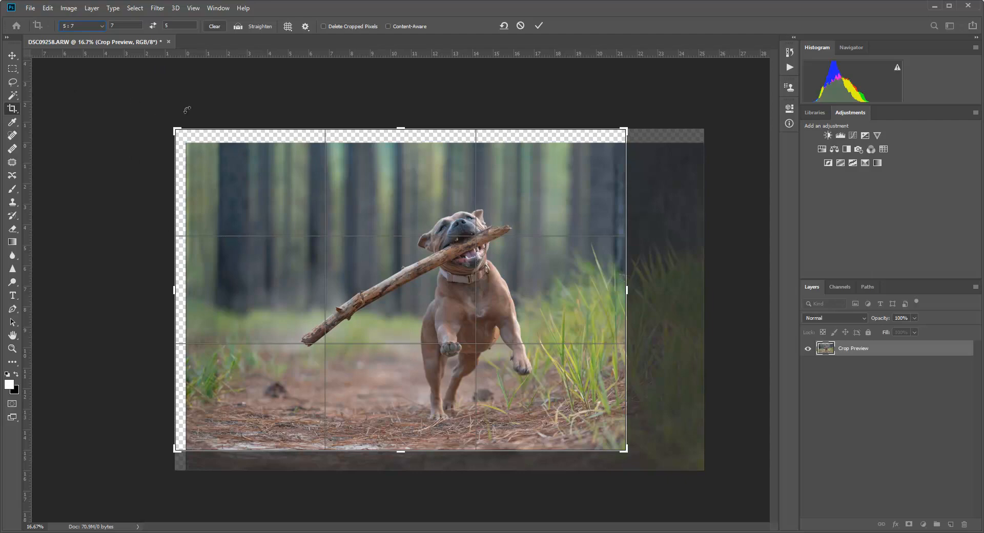
pyautogui.click(520, 25)
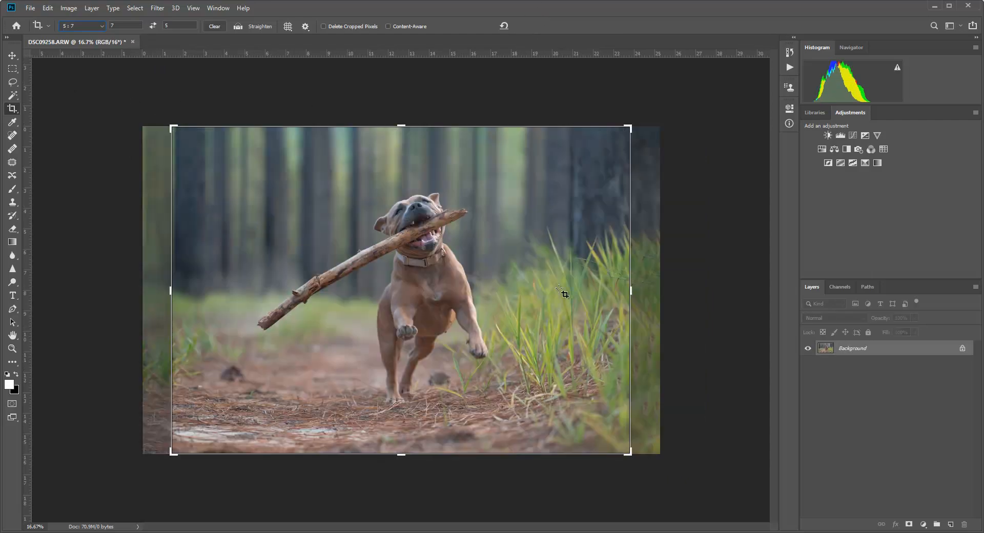
# Step: Extend the canvas to 27 inches wide and 18 inches high, anchoring the photo at the lower-right corner
pyautogui.click(12, 64)
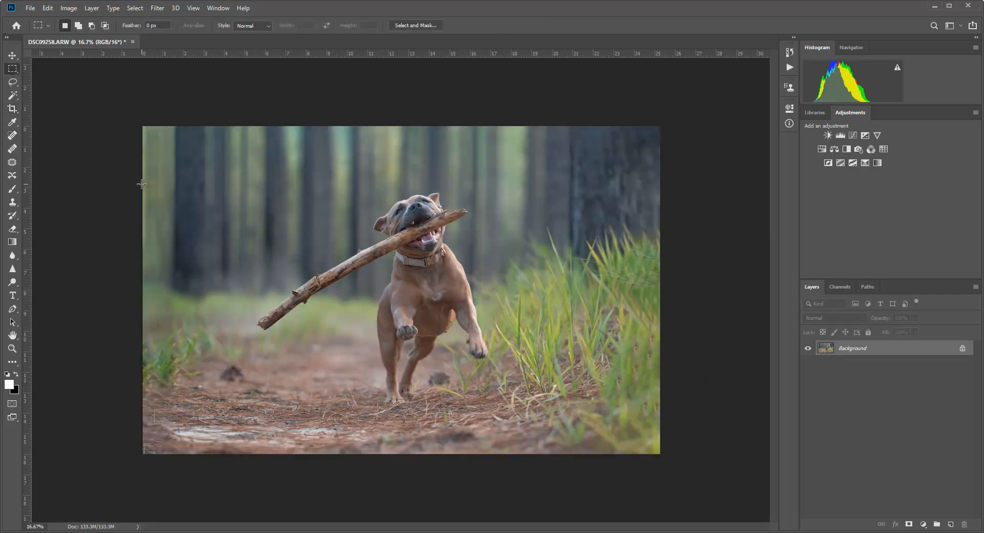
pyautogui.click(68, 8)
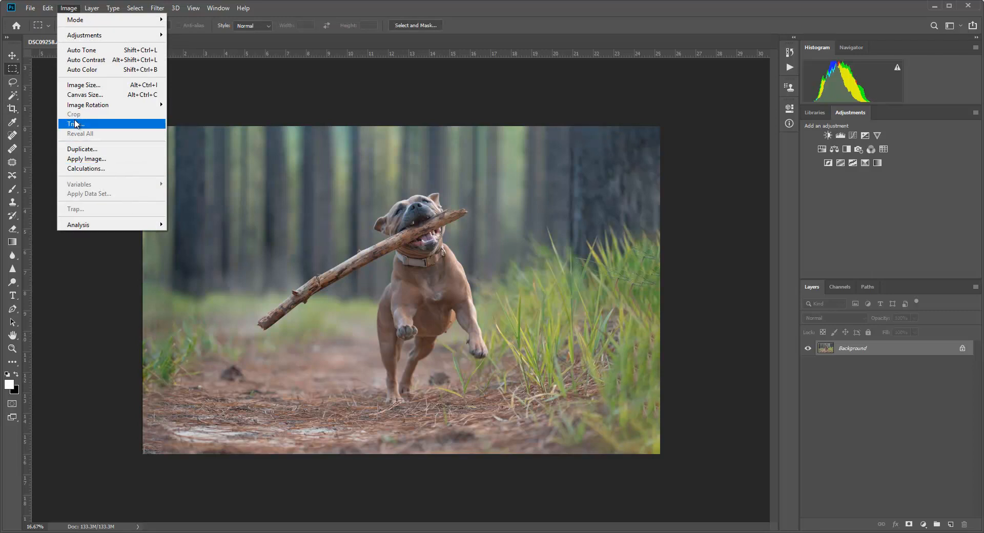
pyautogui.click(70, 95)
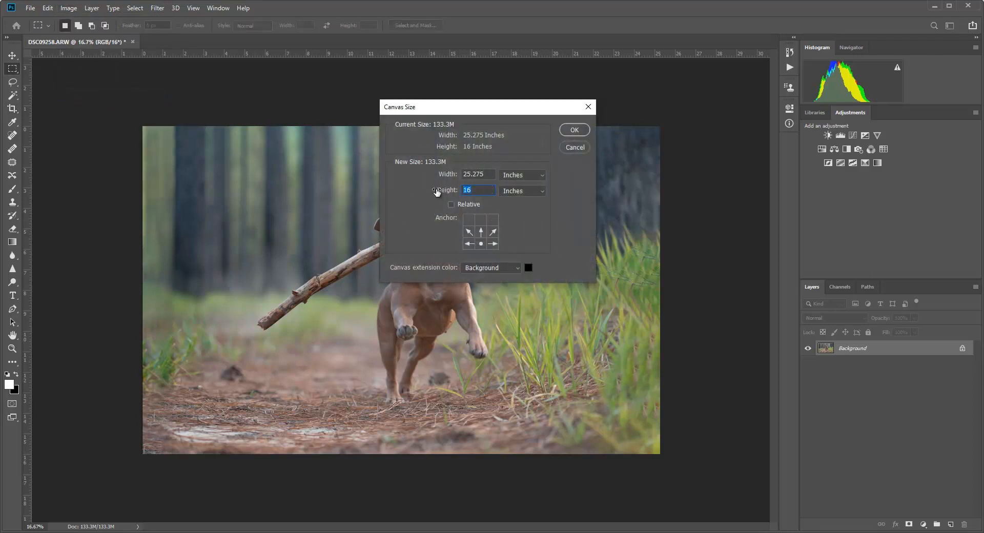
pyautogui.write('18')
pyautogui.click(493, 244)
pyautogui.hotkey('shift', 'Tab')
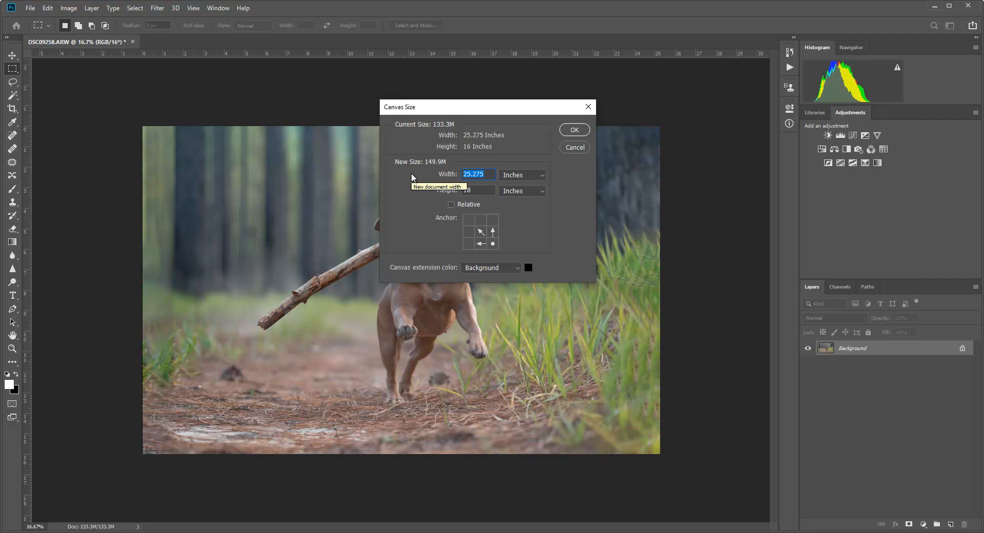
pyautogui.write('27')
pyautogui.click(583, 131)
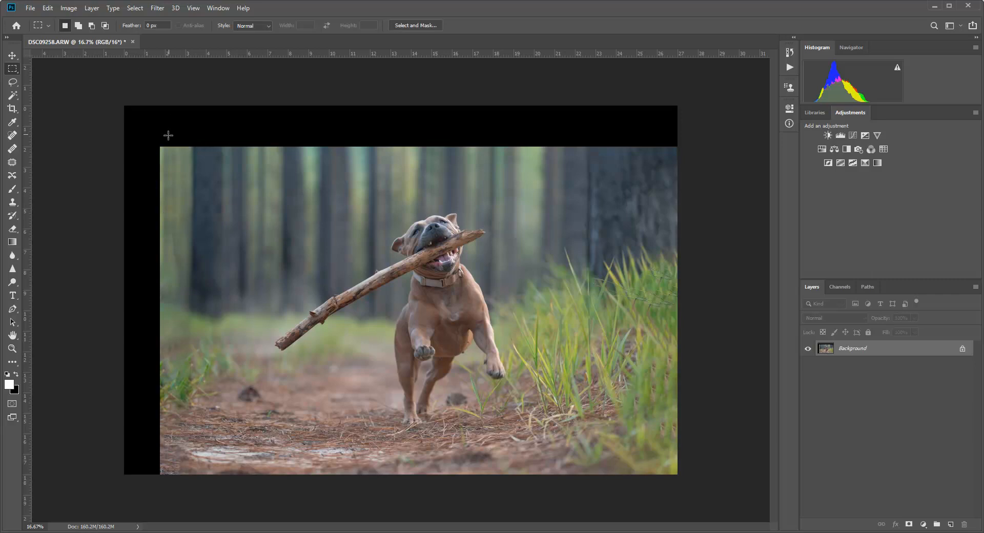
# Step: Try a Content-Aware Fill on the black strip beside the photo's left edge, cancel it and clear the selection
pyautogui.moveTo(167, 491); pyautogui.dragTo(47, 149)
pyautogui.click(48, 149)
pyautogui.moveTo(161, 147); pyautogui.dragTo(37, 493)
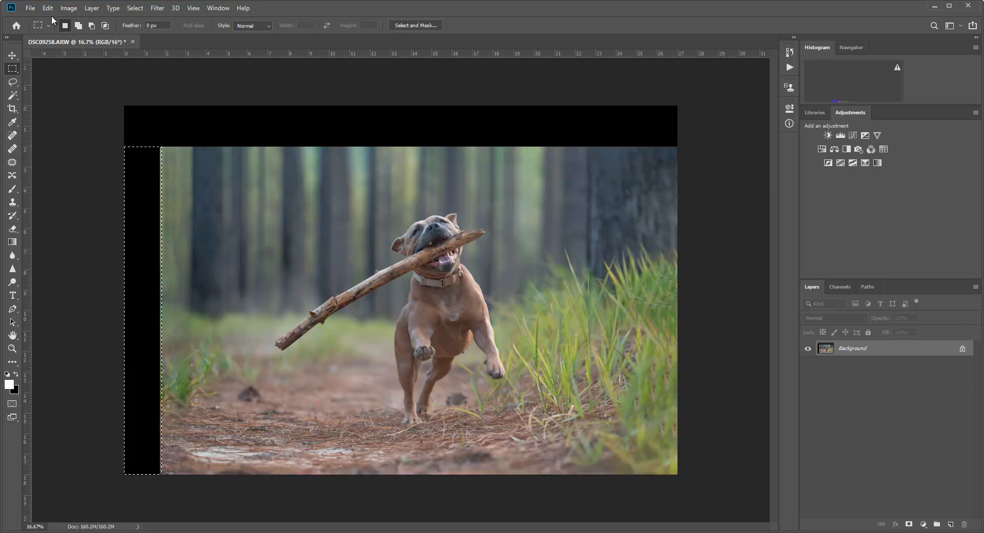
pyautogui.click(72, 10)
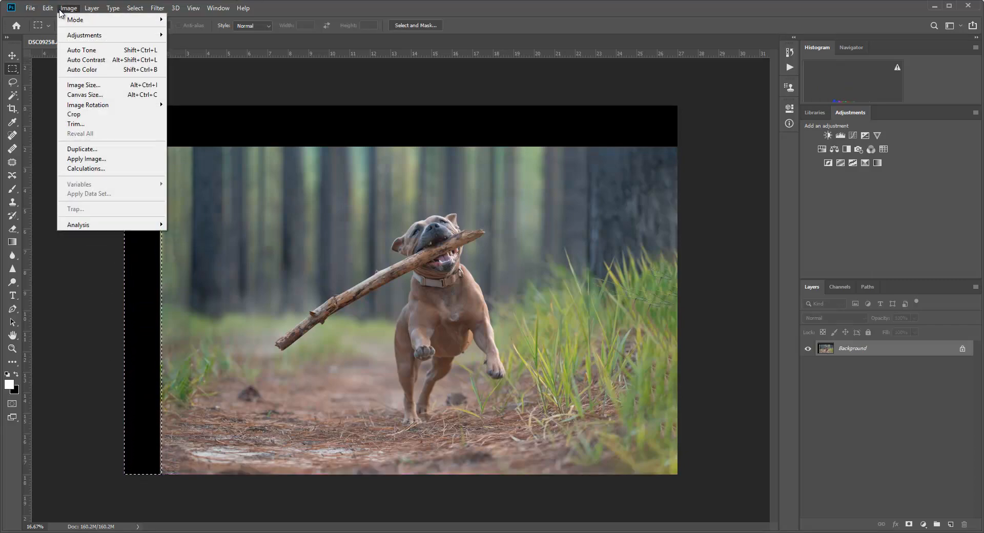
pyautogui.moveTo(48, 8)
pyautogui.click(93, 188)
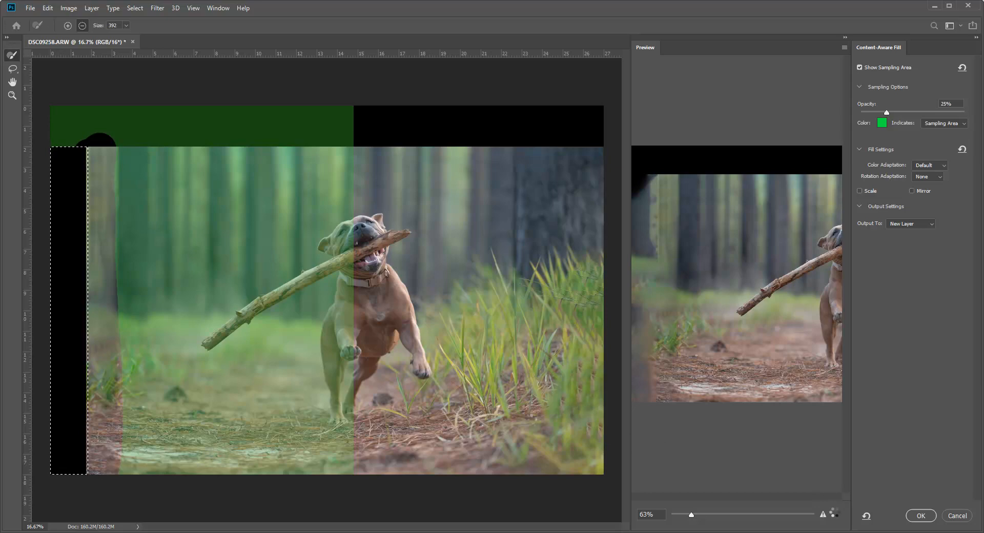
pyautogui.click(957, 515)
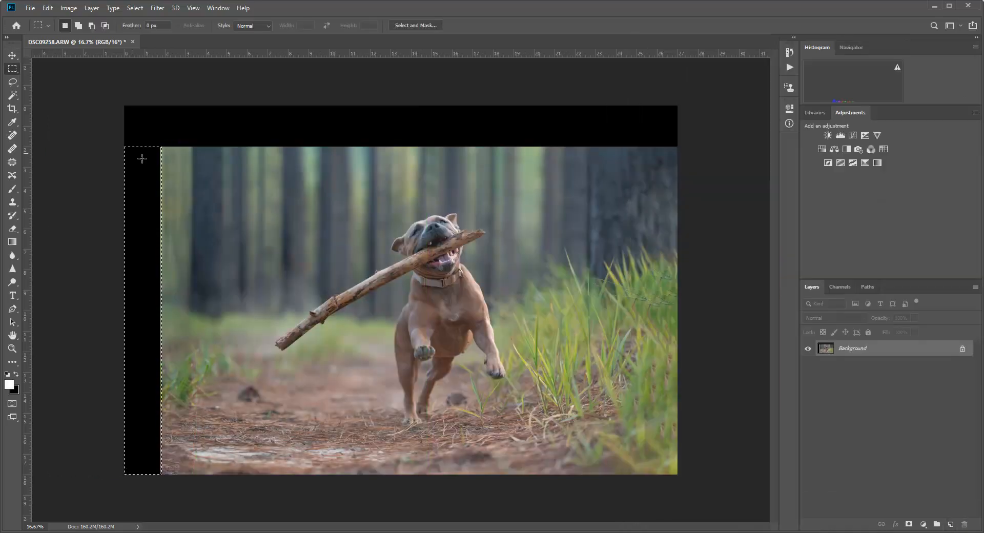
pyautogui.click(44, 98)
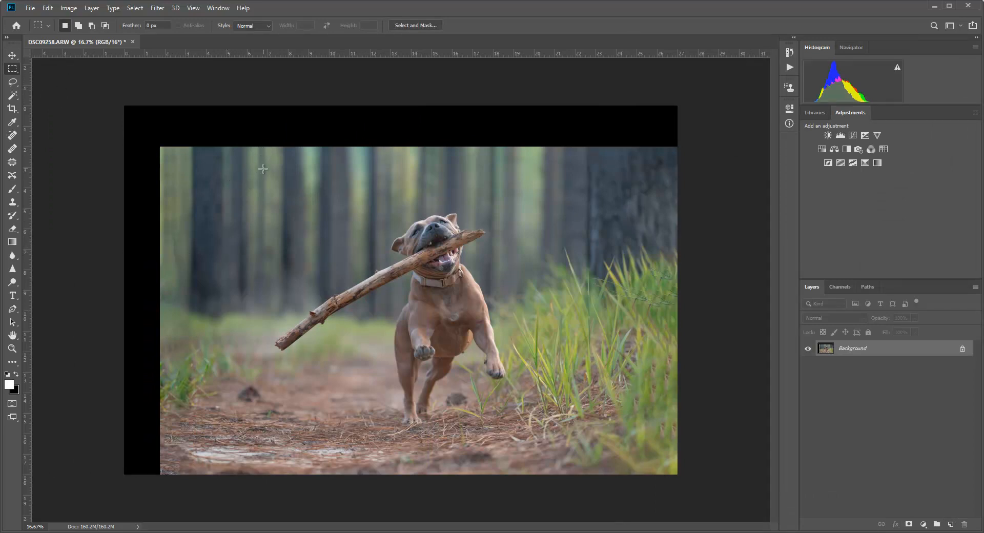
# Step: Patch the upper part of the left black strip with forest background sampled right of the large dark trunk, and clear the selection
pyautogui.click(13, 162)
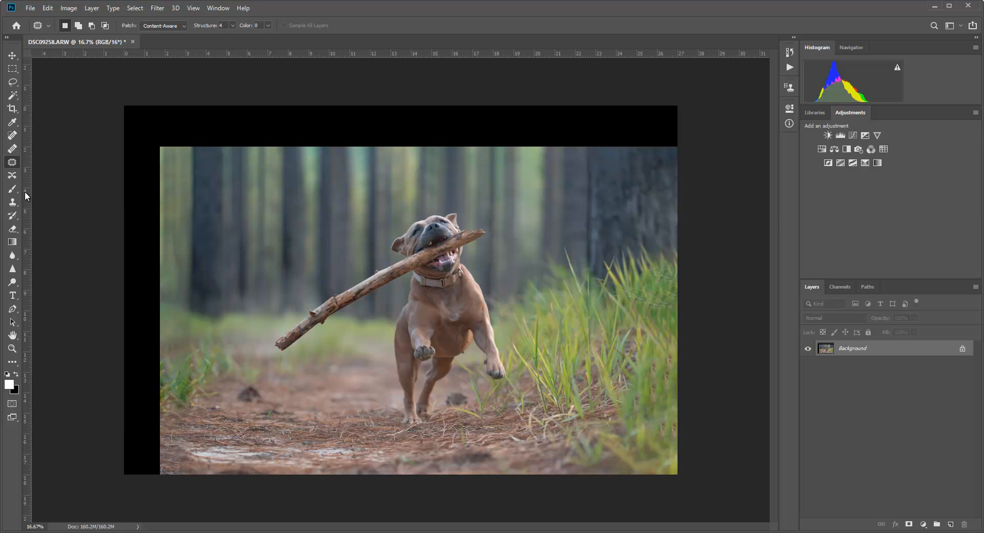
pyautogui.click(124, 144)
pyautogui.click(455, 204)
pyautogui.moveTo(138, 147); pyautogui.dragTo(157, 146)
pyautogui.moveTo(160, 367); pyautogui.dragTo(109, 365)
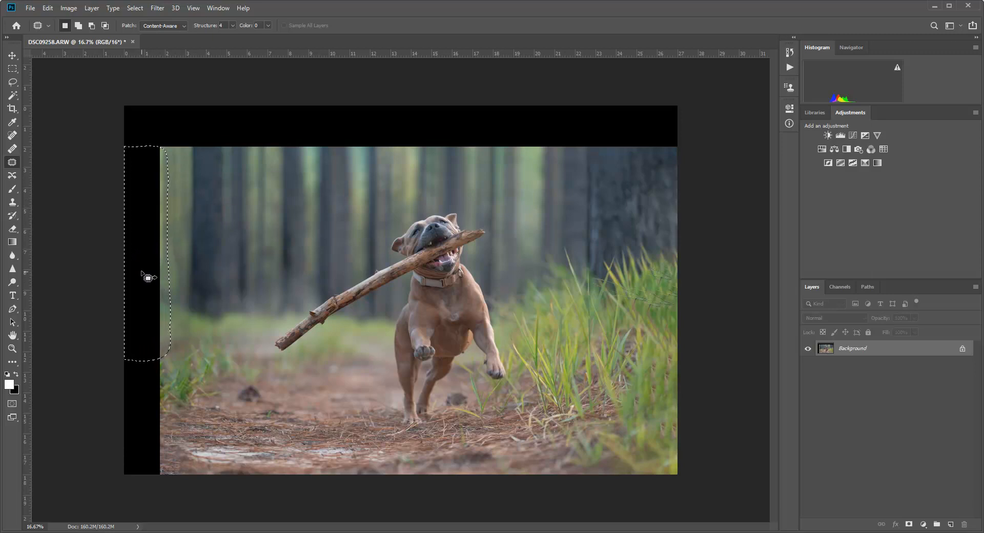
pyautogui.moveTo(147, 280); pyautogui.dragTo(247, 269)
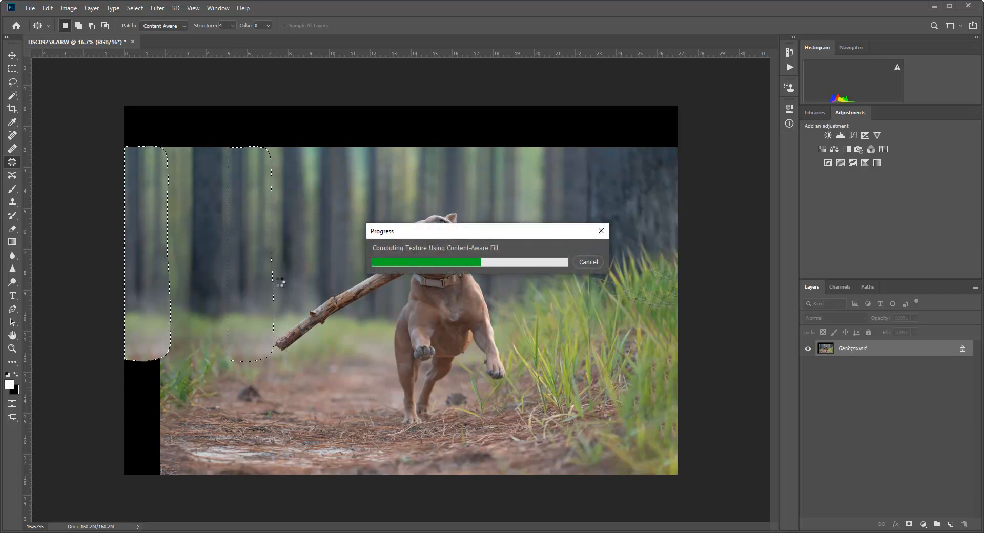
pyautogui.hotkey('ctrl', 'd')
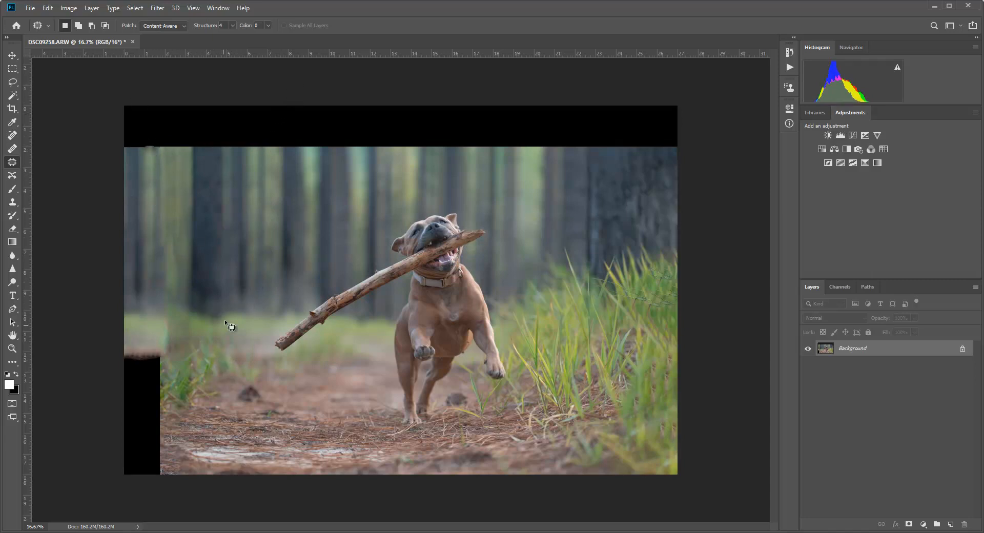
# Step: Patch the seam between the filled strip and the large dark trunk with forest background sampled further right, and clear the selection
pyautogui.moveTo(163, 140); pyautogui.dragTo(159, 293)
pyautogui.moveTo(195, 328); pyautogui.dragTo(192, 119)
pyautogui.moveTo(181, 309); pyautogui.dragTo(251, 301)
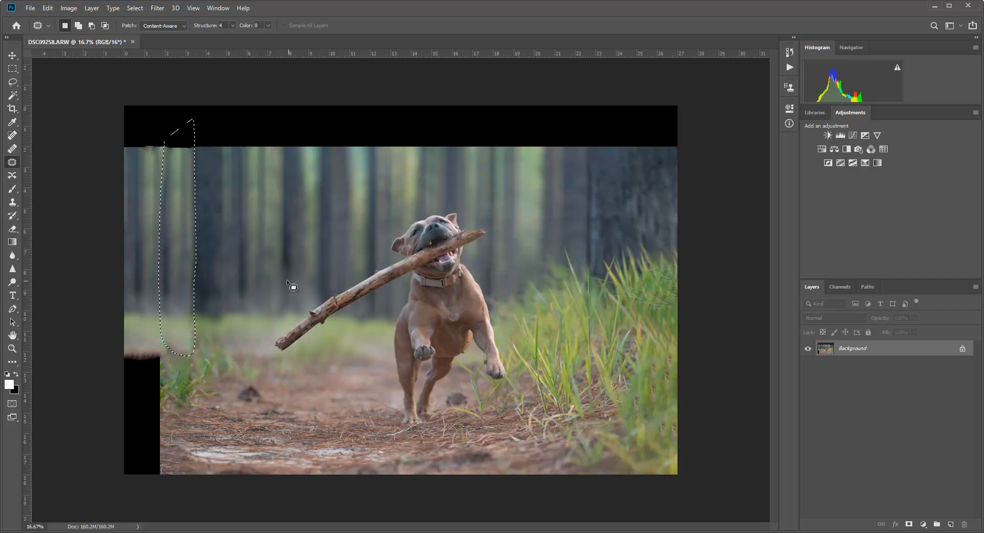
pyautogui.click(102, 261)
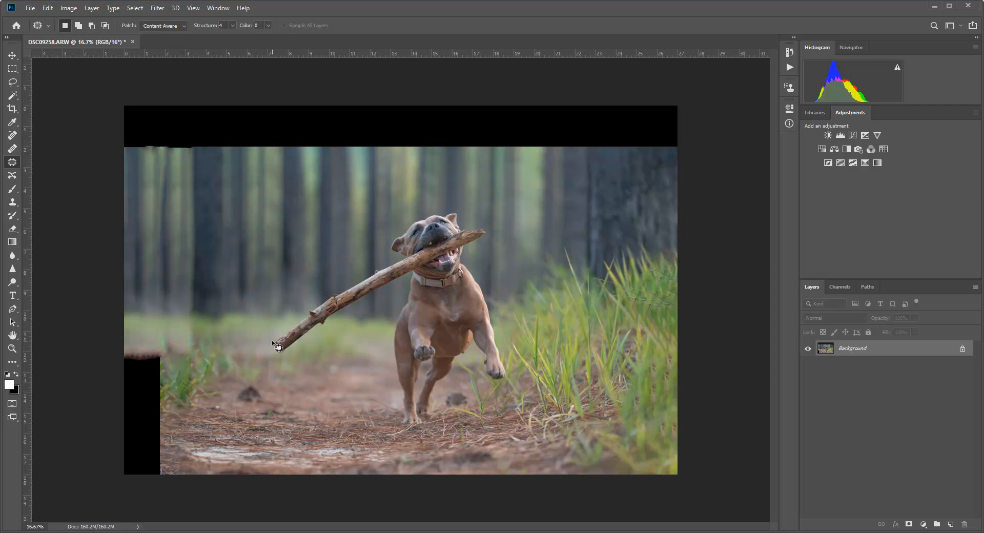
# Step: Lasso the tall grass and ground to the right of the dog and paste a copy of it onto a new layer
pyautogui.click(13, 82)
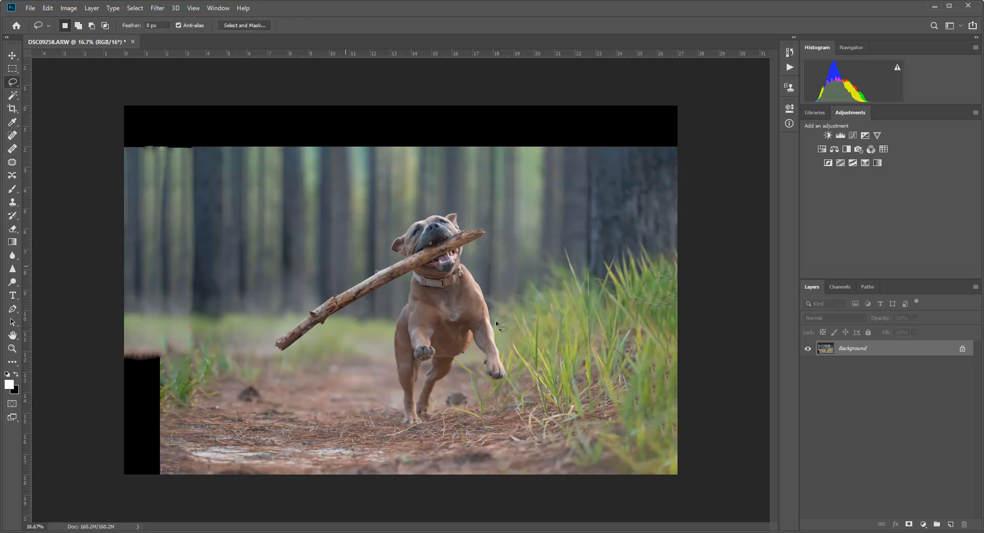
pyautogui.moveTo(637, 479)
pyautogui.mouseDown()
pyautogui.moveTo(627, 278)
pyautogui.moveTo(592, 246)
pyautogui.moveTo(528, 257)
pyautogui.moveTo(500, 293)
pyautogui.moveTo(515, 412)
pyautogui.moveTo(506, 493)
pyautogui.mouseUp()
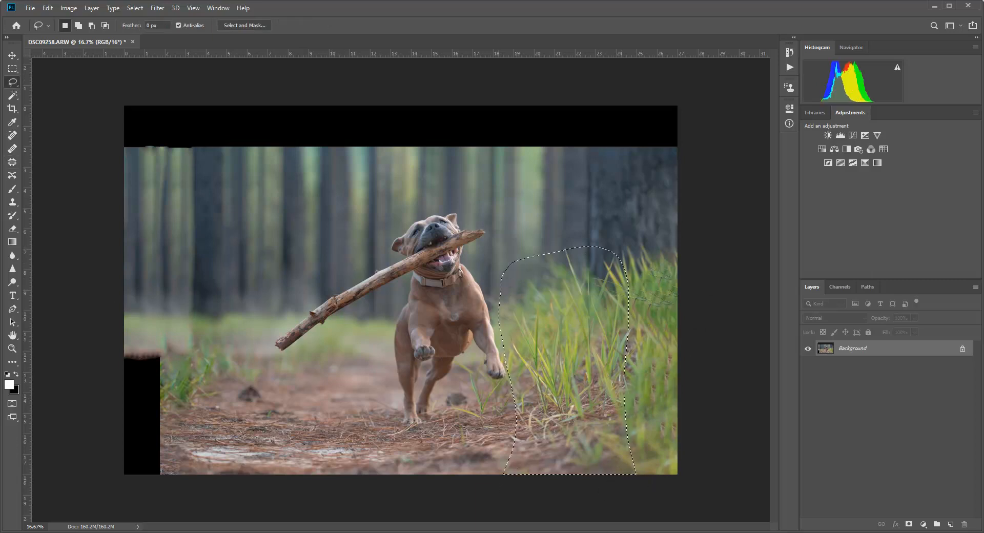
pyautogui.click(47, 8)
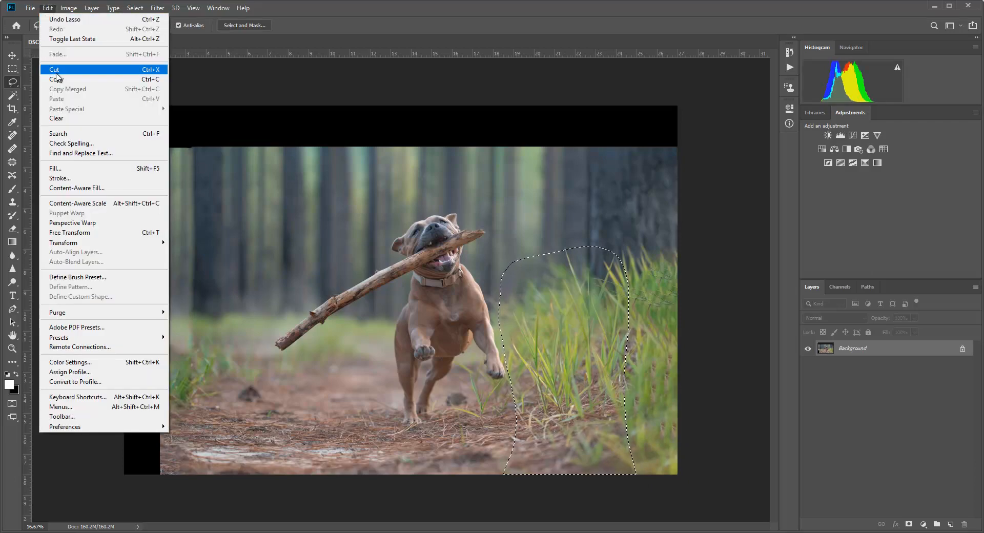
pyautogui.click(57, 74)
pyautogui.click(47, 8)
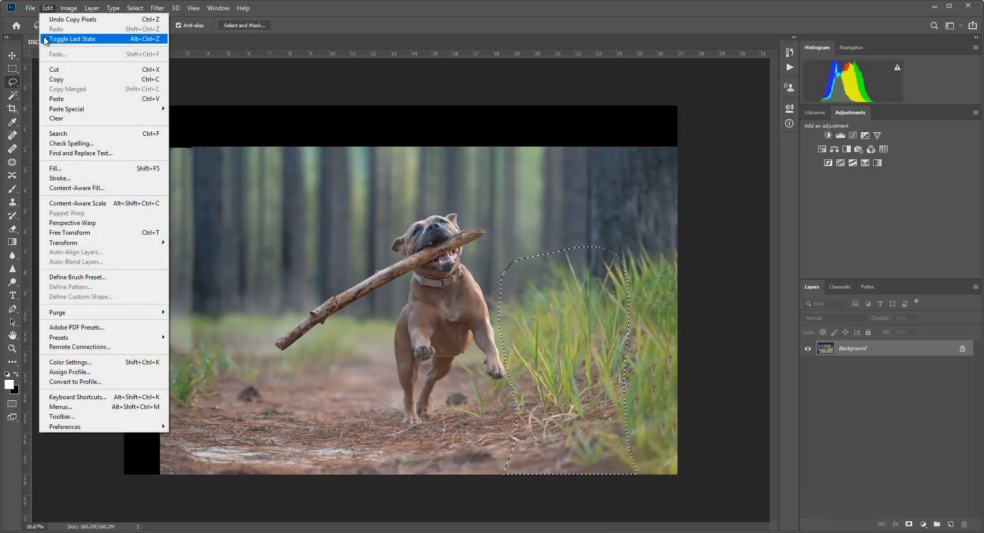
pyautogui.click(59, 99)
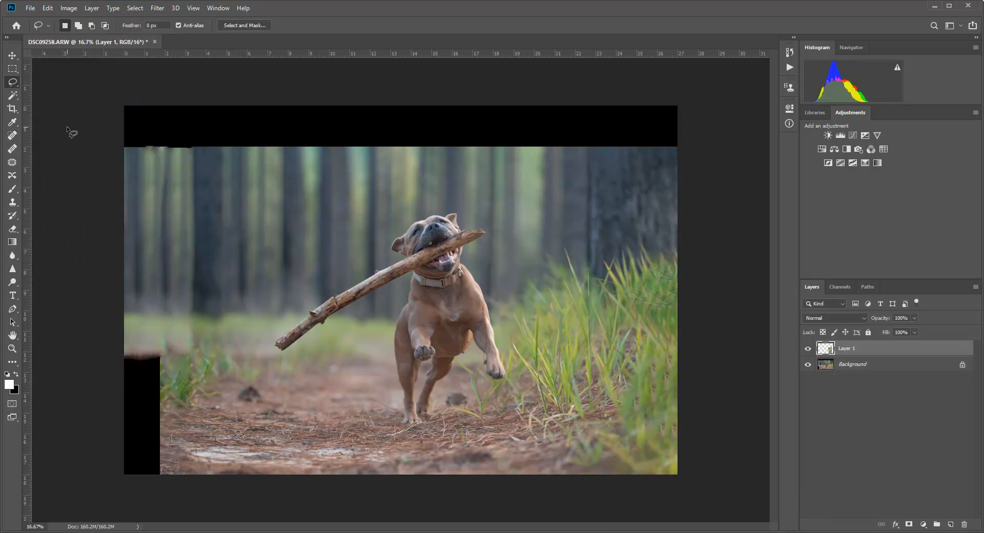
# Step: Flip the copied grass layer horizontally and move it over the remaining black area at the photo's lower-left corner
pyautogui.click(13, 56)
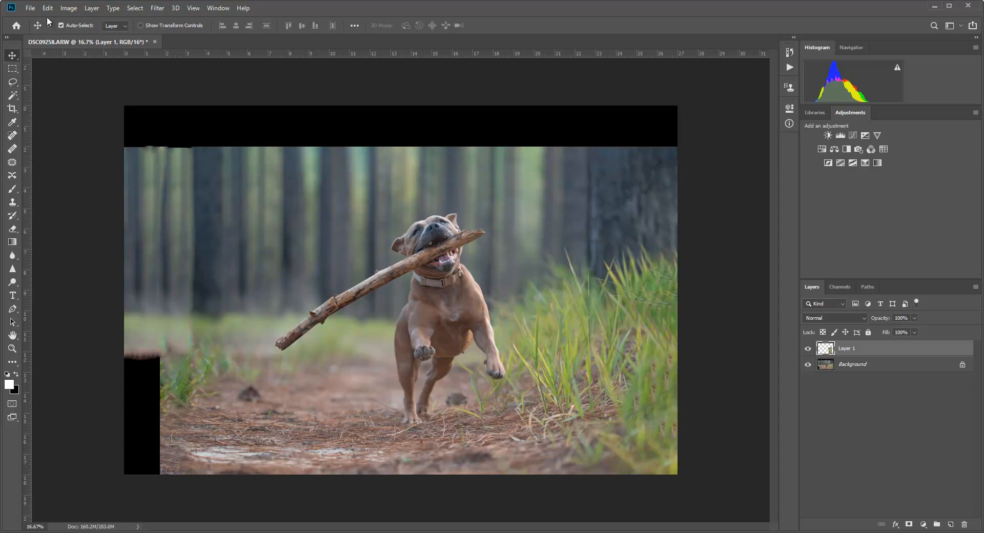
pyautogui.click(48, 8)
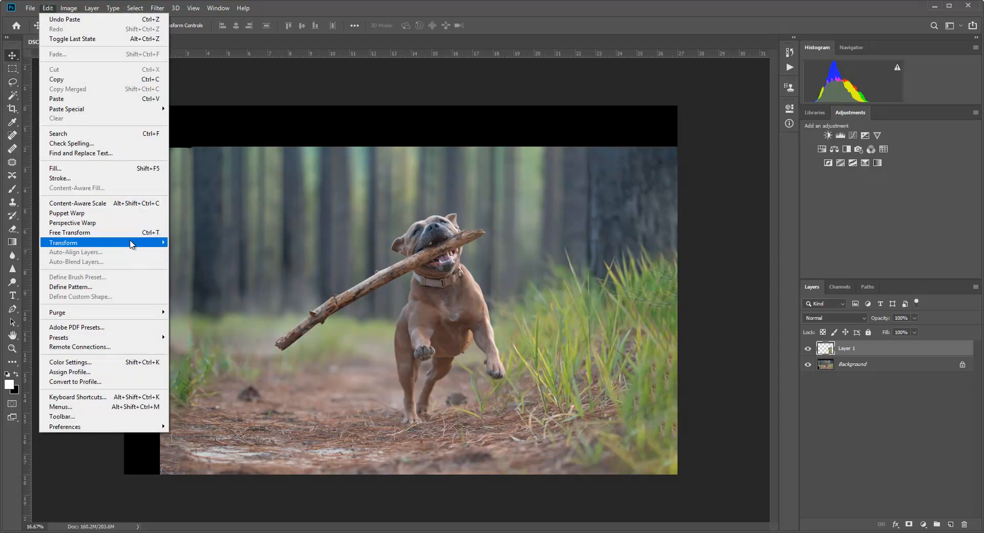
pyautogui.moveTo(132, 244)
pyautogui.click(251, 362)
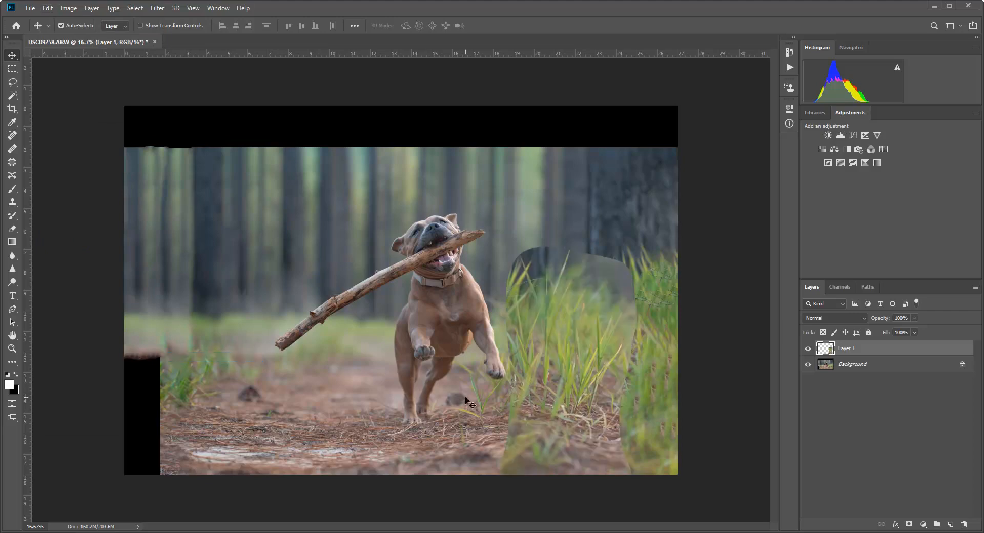
pyautogui.moveTo(543, 425); pyautogui.dragTo(153, 422)
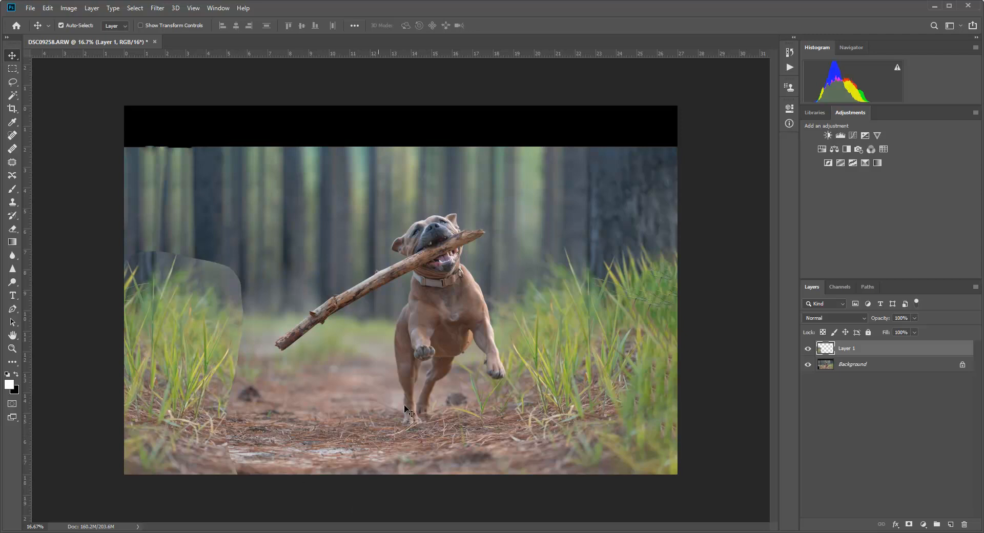
# Step: Add a layer mask to the copied grass layer and test hiding and restoring its upper and right edges with a 400 px brush
pyautogui.click(909, 524)
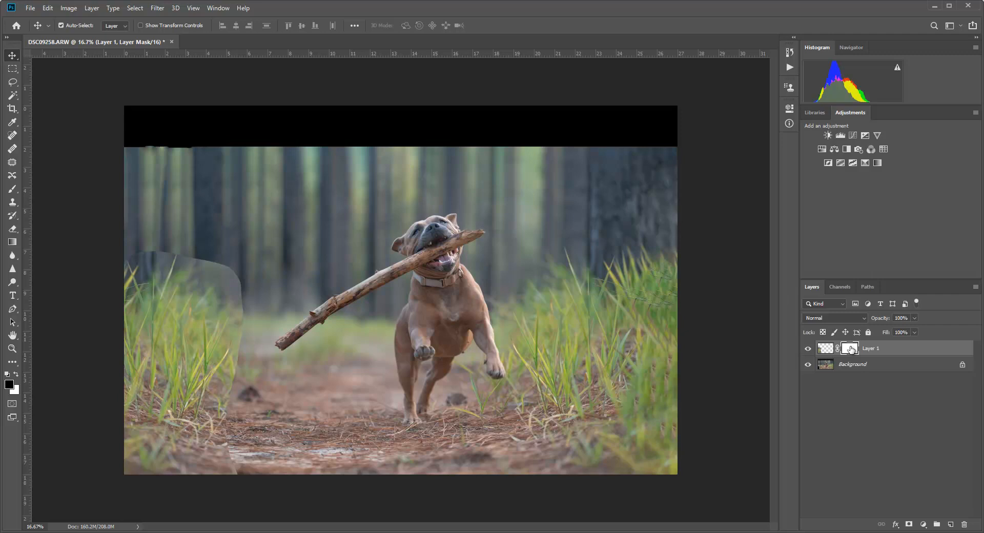
pyautogui.press('b')
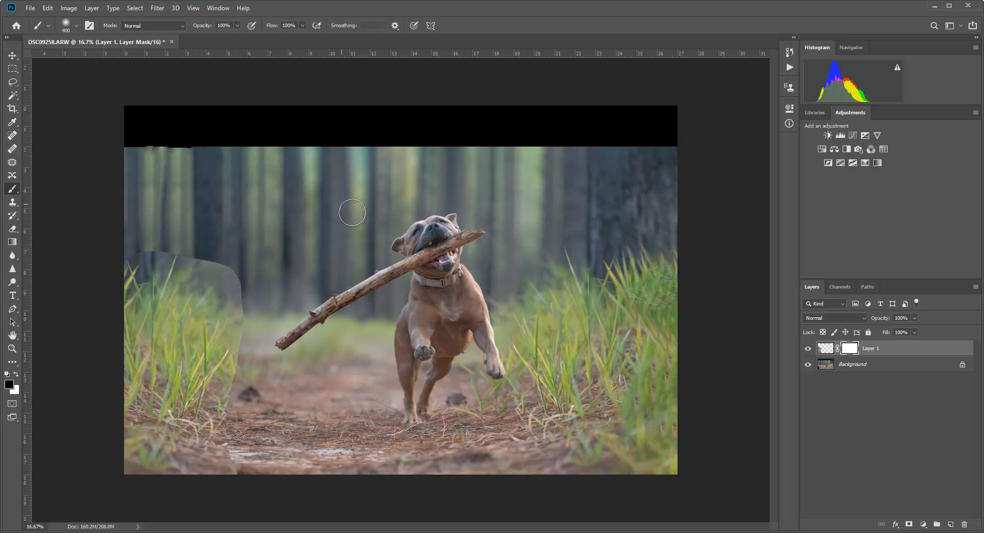
pyautogui.moveTo(208, 256)
pyautogui.mouseDown()
pyautogui.moveTo(228, 289)
pyautogui.moveTo(205, 258)
pyautogui.moveTo(249, 293)
pyautogui.moveTo(242, 308)
pyautogui.moveTo(237, 295)
pyautogui.moveTo(315, 262)
pyautogui.mouseUp()
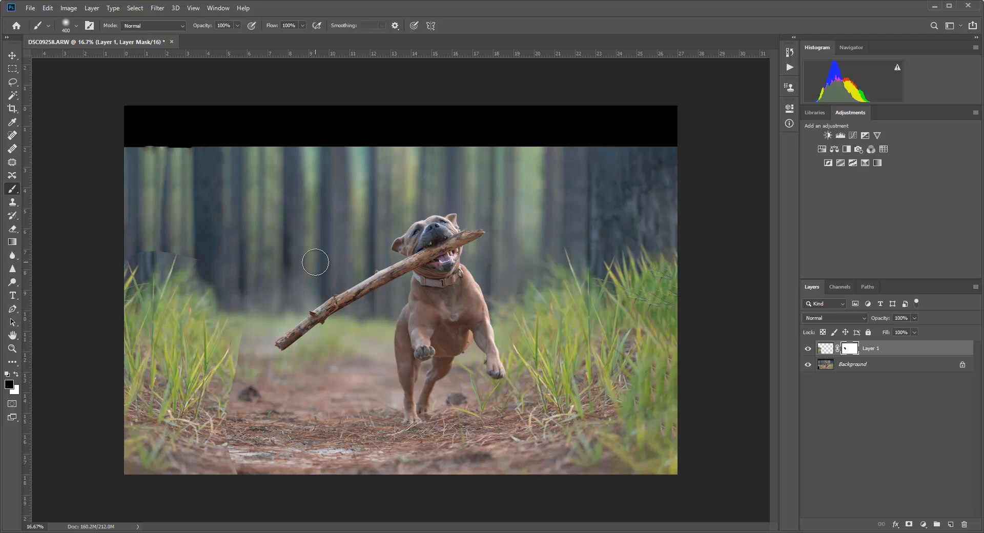
pyautogui.click(16, 374)
pyautogui.moveTo(216, 275)
pyautogui.mouseDown()
pyautogui.moveTo(194, 285)
pyautogui.moveTo(211, 294)
pyautogui.moveTo(251, 290)
pyautogui.moveTo(232, 344)
pyautogui.moveTo(238, 411)
pyautogui.mouseUp()
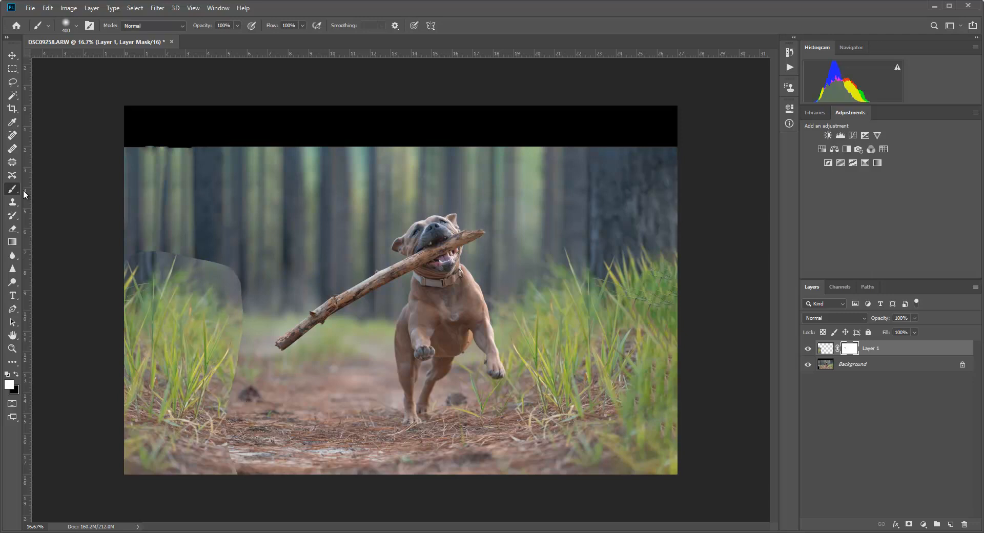
# Step: Mask out the hard upper edge of the copied grass layer, left of the large dark trunk, with a 90 px black brush
pyautogui.click(16, 374)
pyautogui.press('[')
pyautogui.press('[')
pyautogui.press('[')
pyautogui.press('[')
pyautogui.press('[')
pyautogui.press('[')
pyautogui.press('[')
pyautogui.press('[')
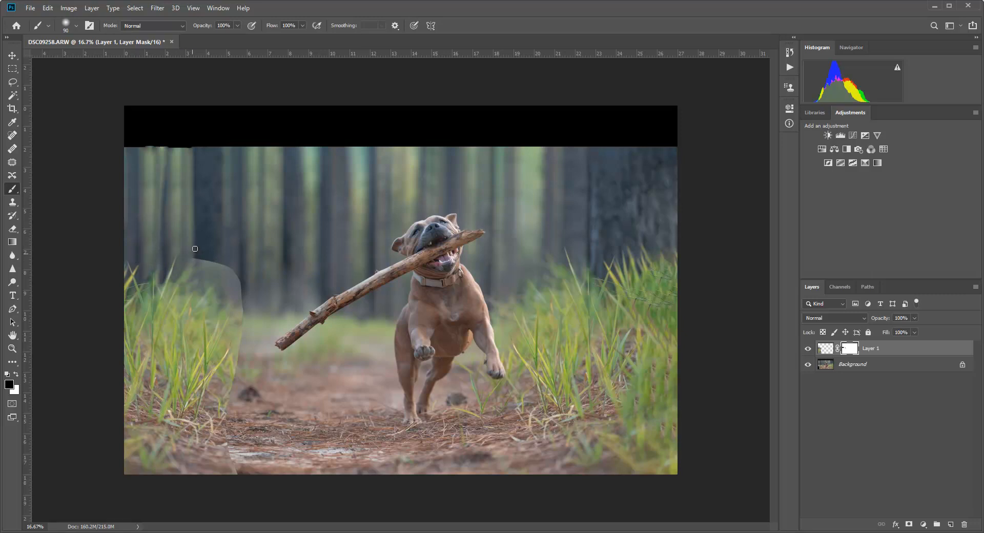
# Step: Mask out the copied grass layer's rounded edge below the dark trunk and down its right side with a larger black brush
pyautogui.press(']')
pyautogui.press(']')
pyautogui.press(']')
pyautogui.press(']')
pyautogui.press(']')
pyautogui.press(']')
pyautogui.press(']')
pyautogui.moveTo(207, 277)
pyautogui.mouseDown()
pyautogui.moveTo(228, 262)
pyautogui.moveTo(252, 341)
pyautogui.mouseUp()
# Step: Blend the copied layer's lower-right edge into the path by masking with black at brush sizes of 150 and 300 px
pyautogui.press('[')
pyautogui.press('[')
pyautogui.press('[')
pyautogui.press('[')
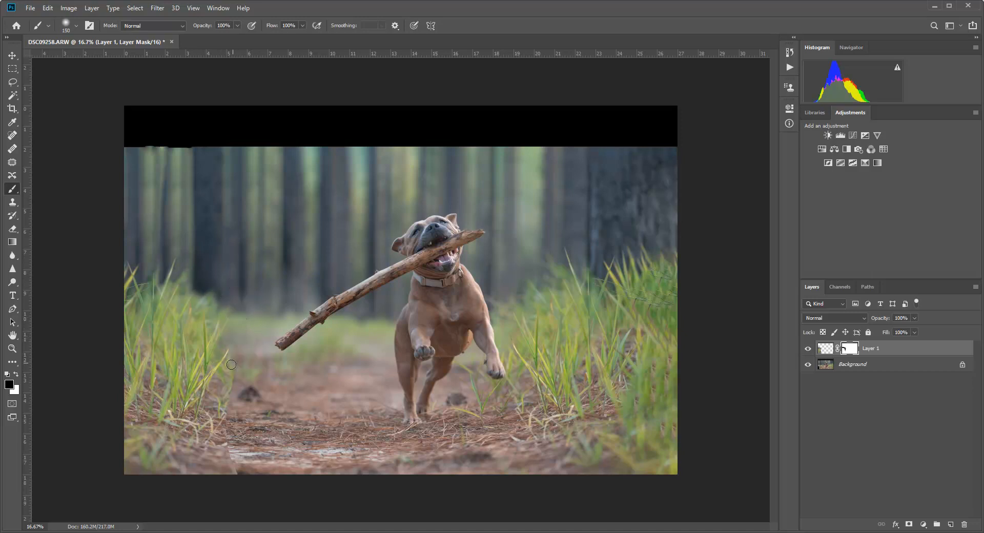
pyautogui.press(']')
pyautogui.press(']')
pyautogui.press(']')
pyautogui.press(']')
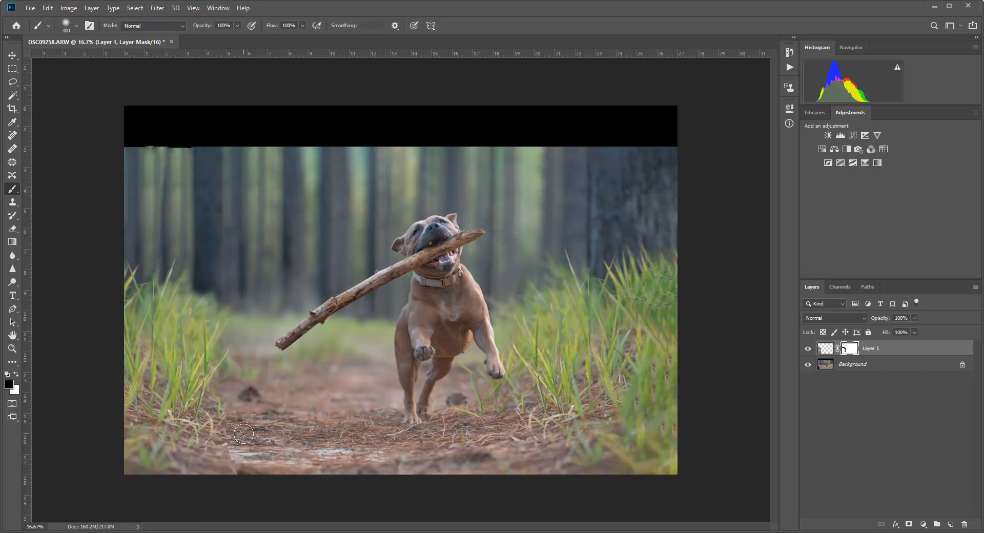
pyautogui.moveTo(223, 406)
pyautogui.mouseDown()
pyautogui.moveTo(235, 431)
pyautogui.moveTo(227, 421)
pyautogui.moveTo(225, 451)
pyautogui.moveTo(239, 480)
pyautogui.moveTo(213, 457)
pyautogui.moveTo(226, 479)
pyautogui.mouseUp()
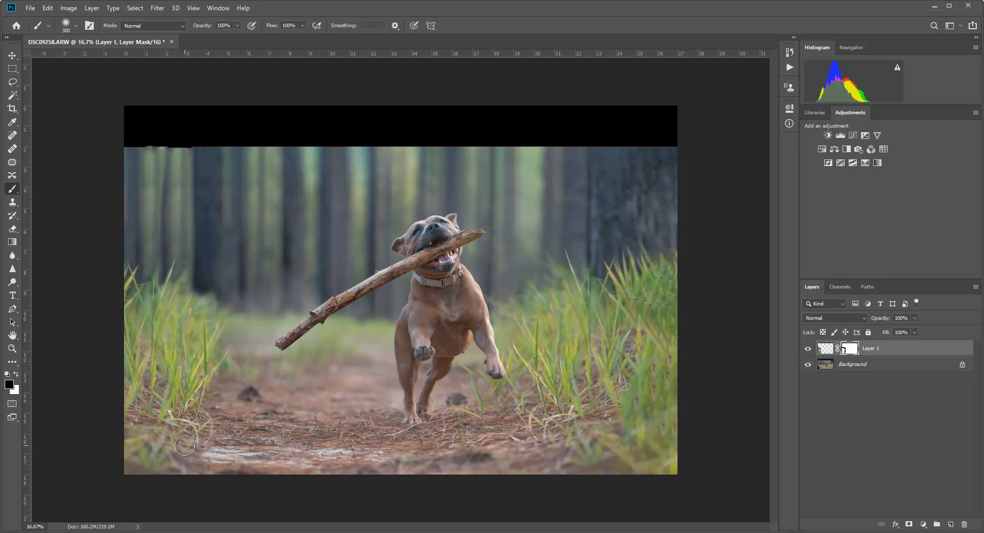
# Step: Move the copied grass layer slightly down and touch up its mask with a black brush reduced to 125 px
pyautogui.click(13, 55)
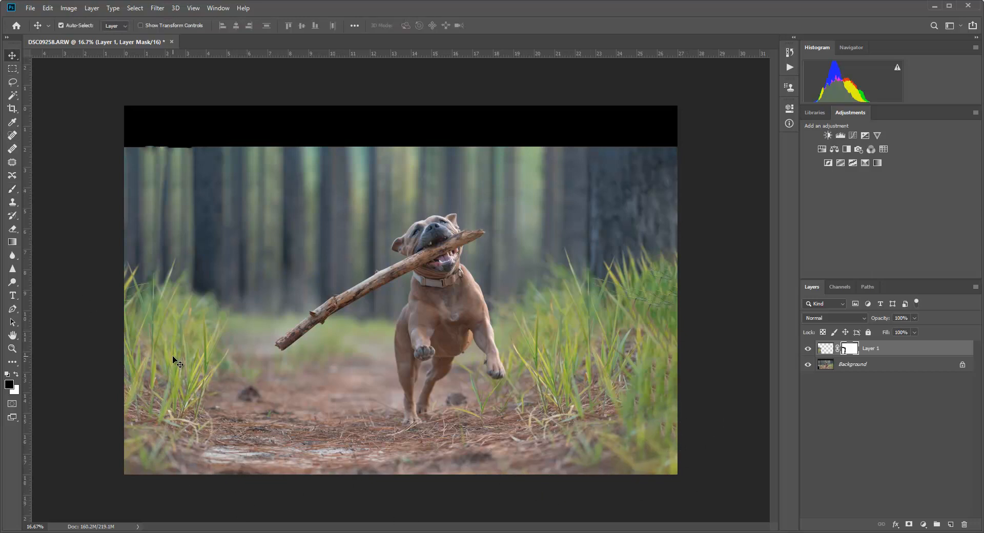
pyautogui.moveTo(172, 356)
pyautogui.mouseDown()
pyautogui.moveTo(168, 384)
pyautogui.moveTo(173, 362)
pyautogui.mouseUp()
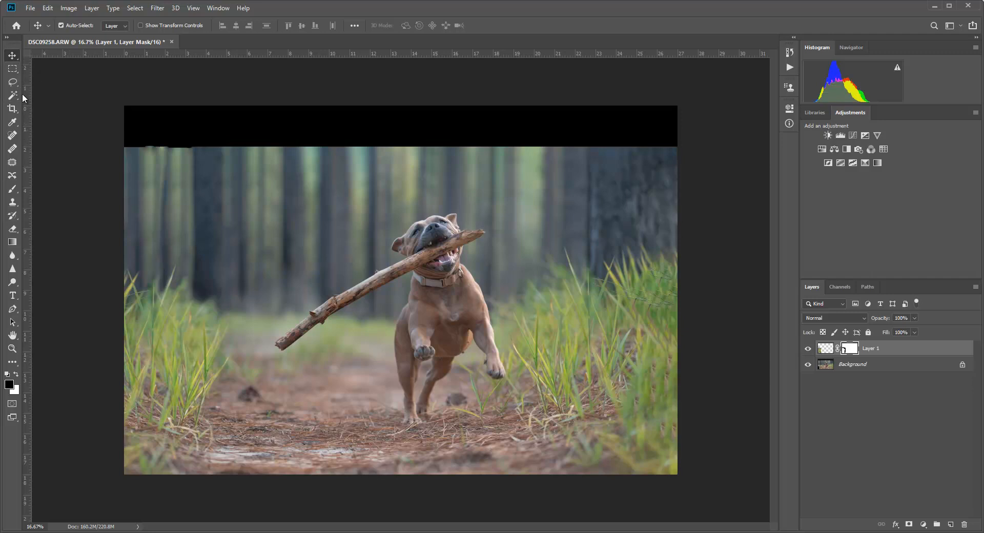
pyautogui.click(12, 189)
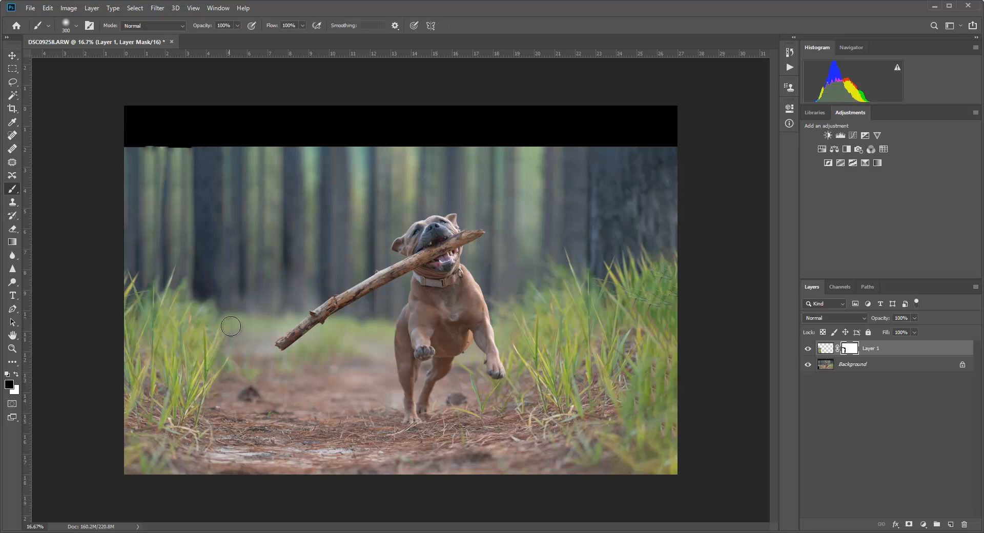
pyautogui.press('[')
pyautogui.press('[')
pyautogui.press('[')
pyautogui.press('[')
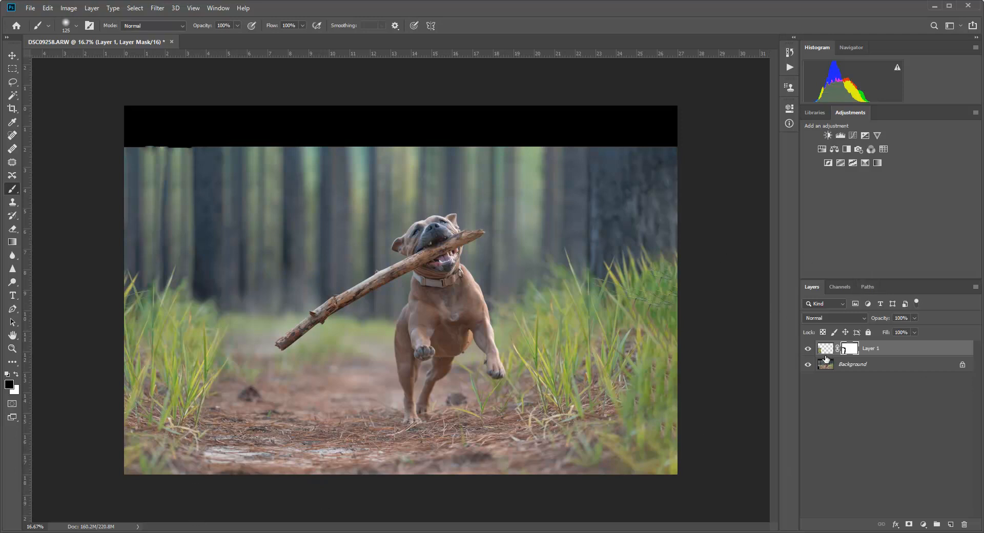
# Step: Flatten the image and soften parts of the retouched area with the Blur tool, reducing its brush size as needed
pyautogui.rightClick(849, 365)
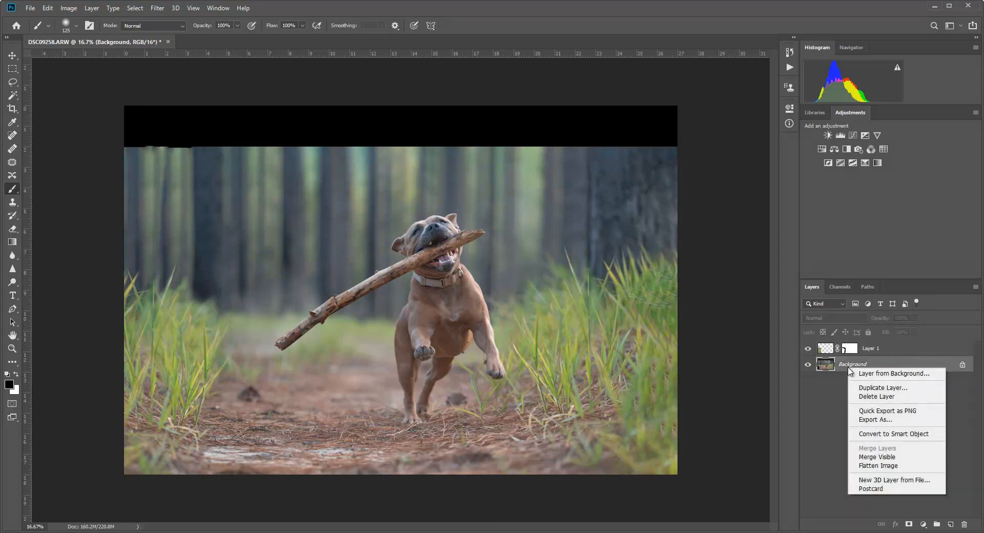
pyautogui.click(883, 466)
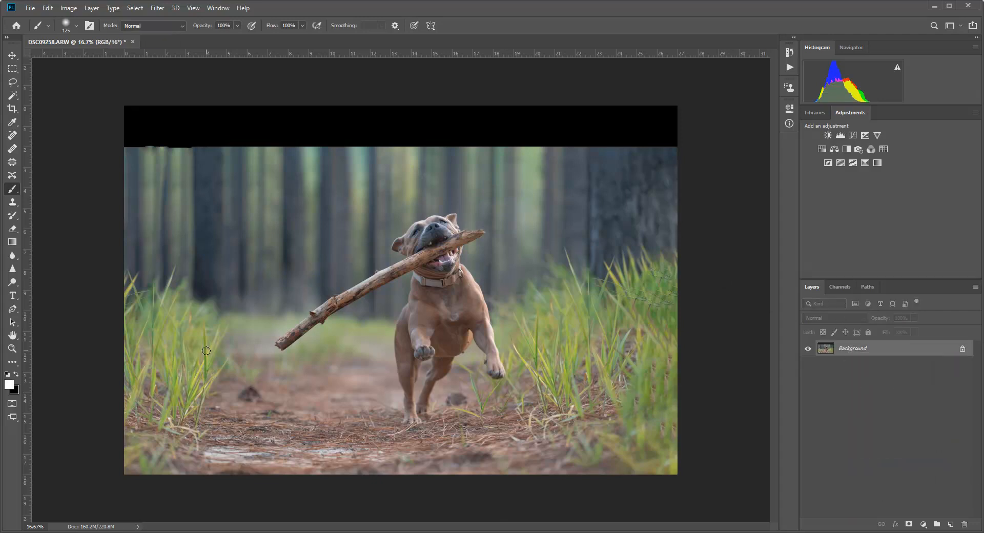
pyautogui.click(11, 257)
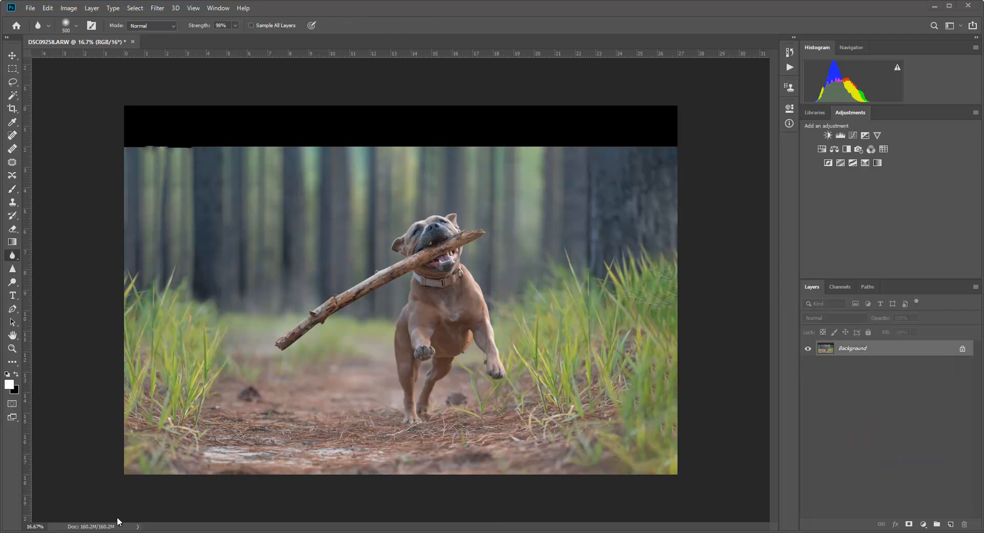
pyautogui.click(135, 531)
pyautogui.click(409, 189)
pyautogui.press('[')
pyautogui.press('[')
pyautogui.press('[')
pyautogui.press('[')
# Step: Select the full black strip above the photo with a rectangular marquee that slightly overlaps the forest's upper edge
pyautogui.click(11, 70)
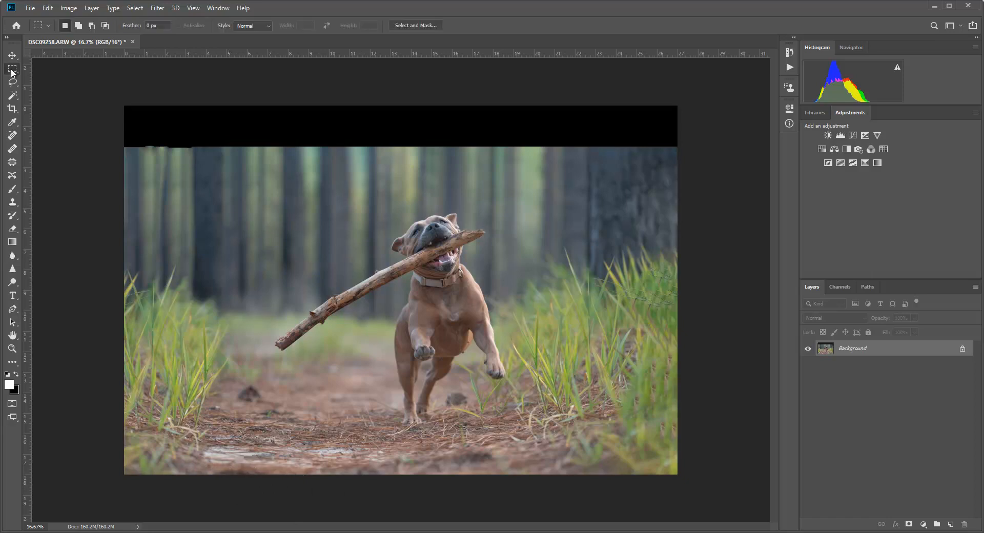
pyautogui.moveTo(124, 106); pyautogui.dragTo(693, 144)
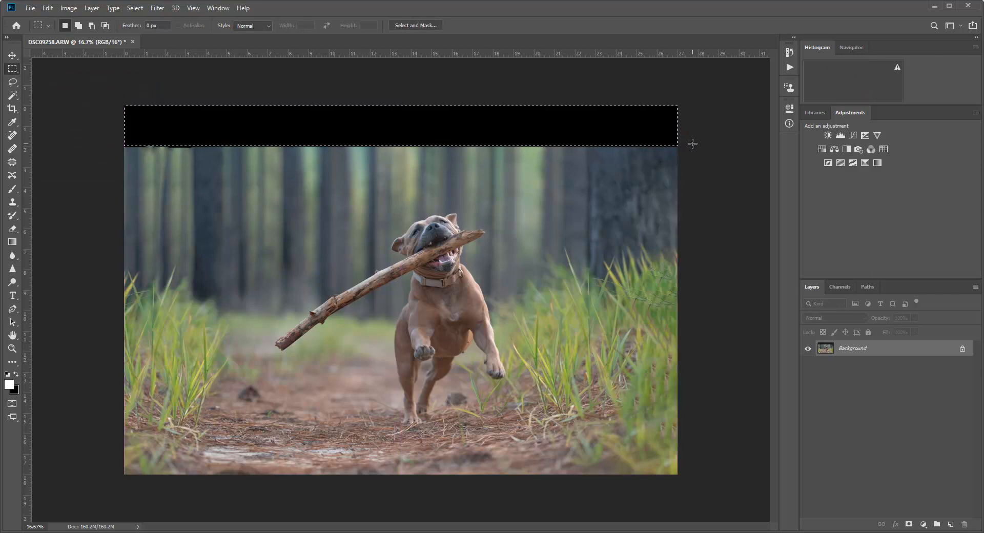
pyautogui.hotkey('ctrl', 'd')
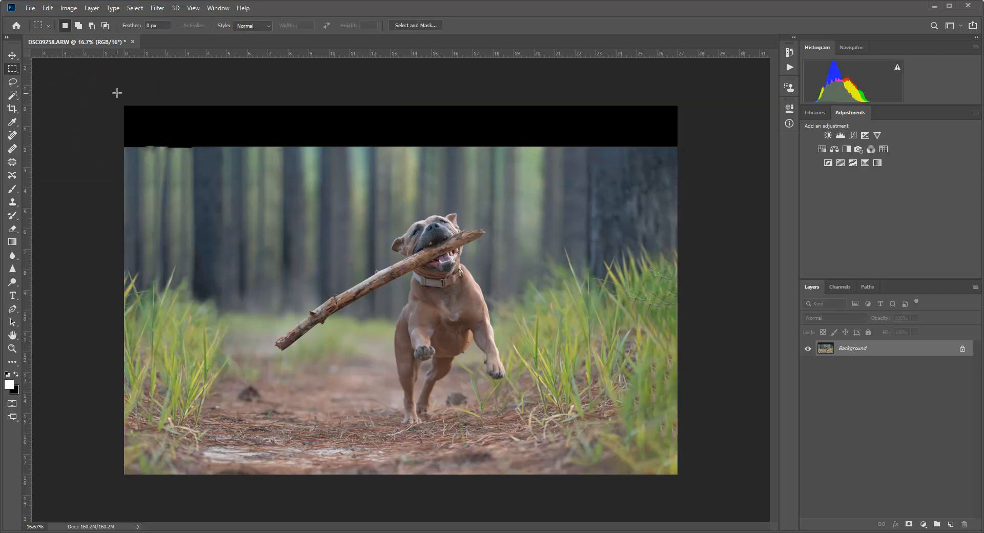
pyautogui.moveTo(124, 106); pyautogui.dragTo(684, 146)
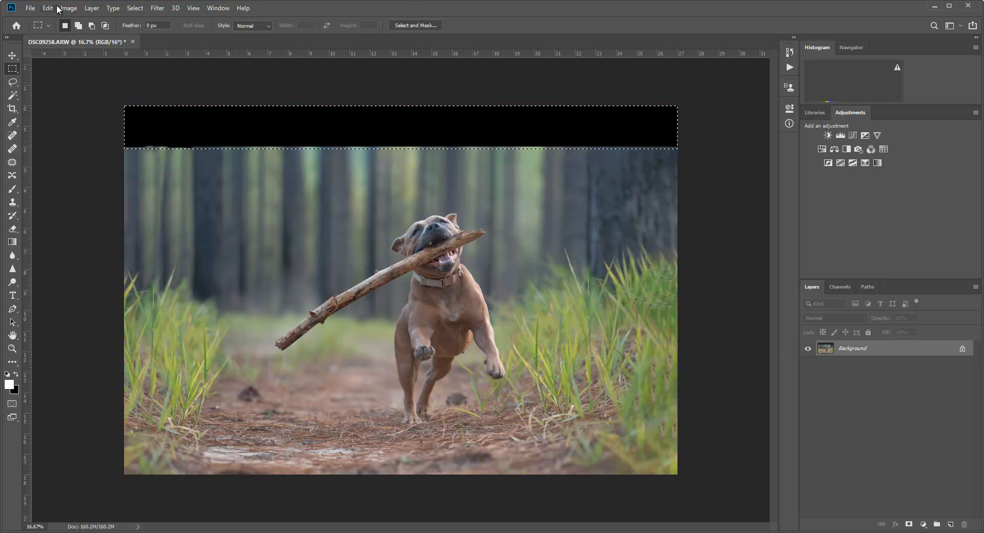
# Step: Fill the selected strip with Content-Aware Fill output to a new layer, clear the selection and flatten the image
pyautogui.click(69, 9)
pyautogui.moveTo(47, 9)
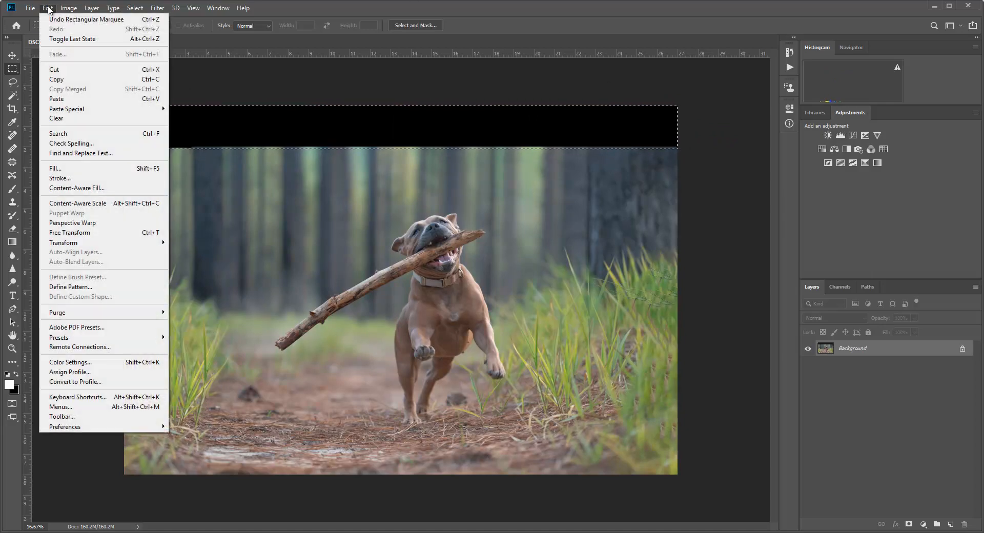
pyautogui.click(77, 188)
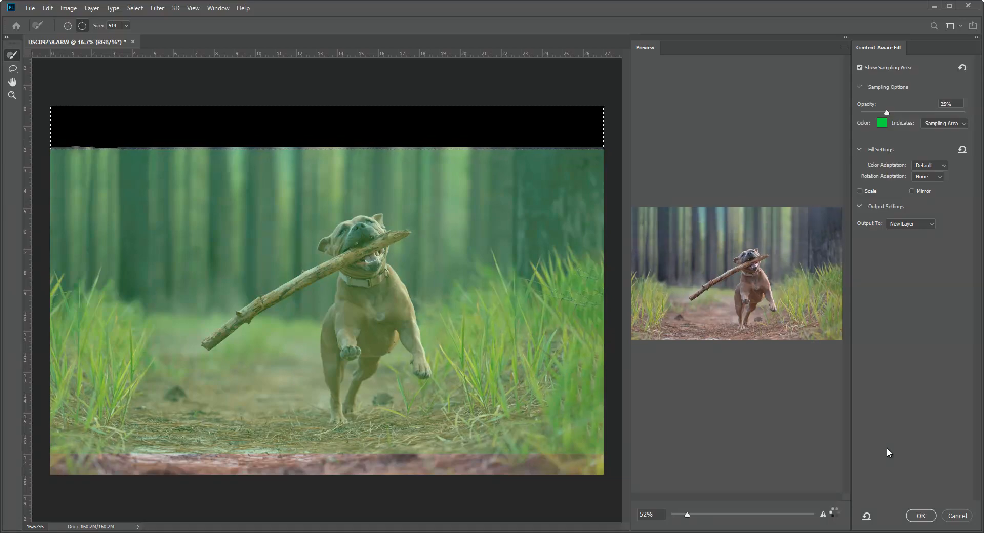
pyautogui.click(923, 516)
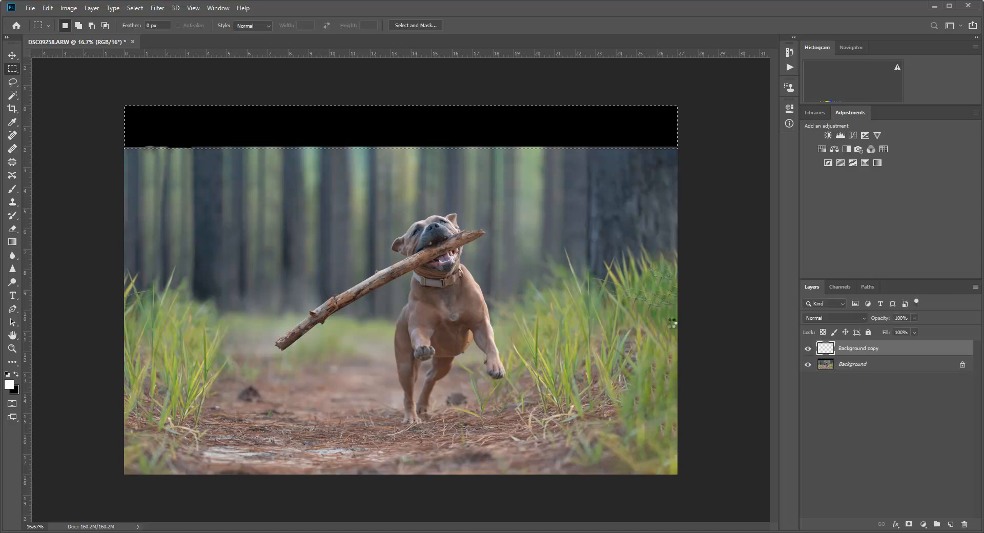
pyautogui.hotkey('ctrl', 'd')
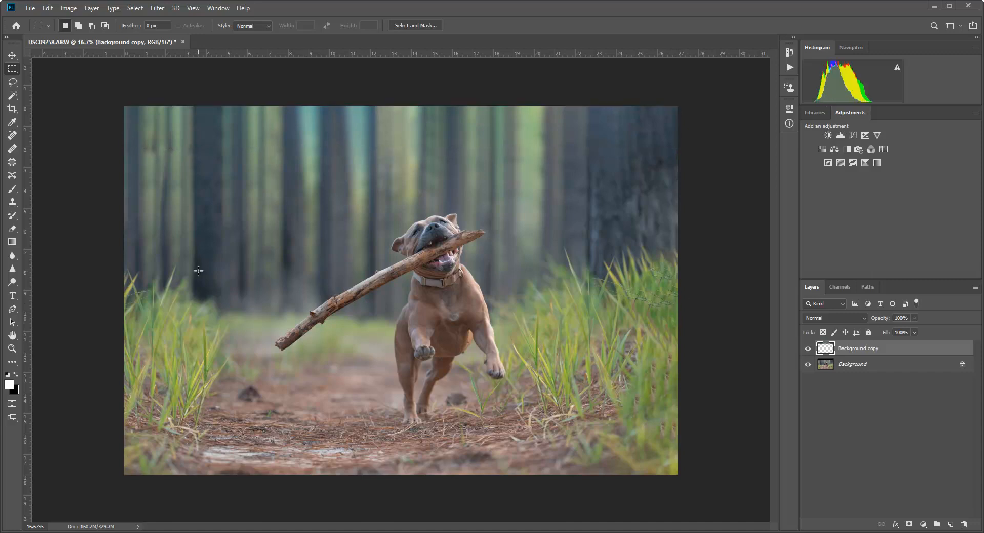
pyautogui.rightClick(865, 364)
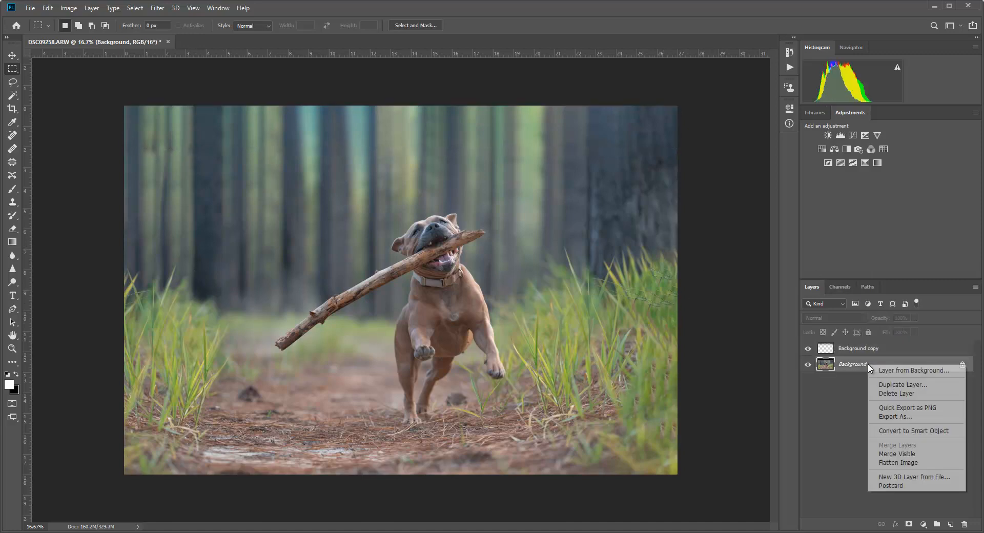
pyautogui.click(891, 464)
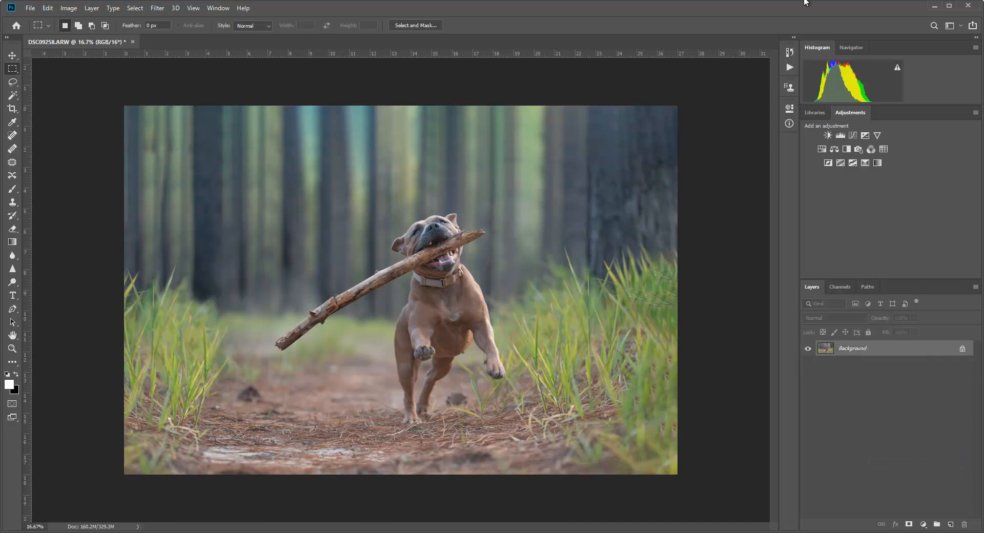
# Step: Take a history snapshot of the extended photo and compare it with the original DSC09258.ARW state, ending on the snapshot
pyautogui.click(789, 53)
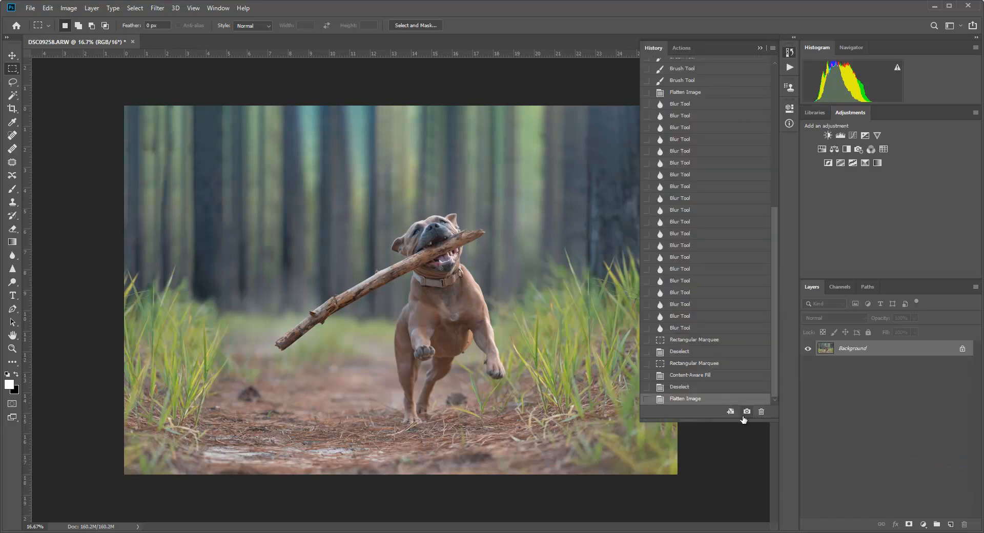
pyautogui.moveTo(775, 366); pyautogui.dragTo(786, 142)
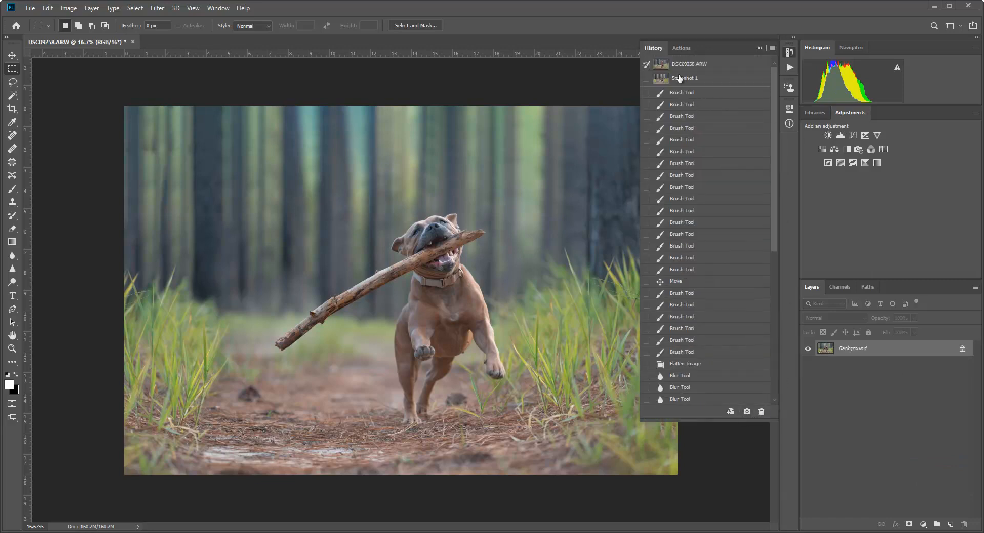
pyautogui.click(660, 65)
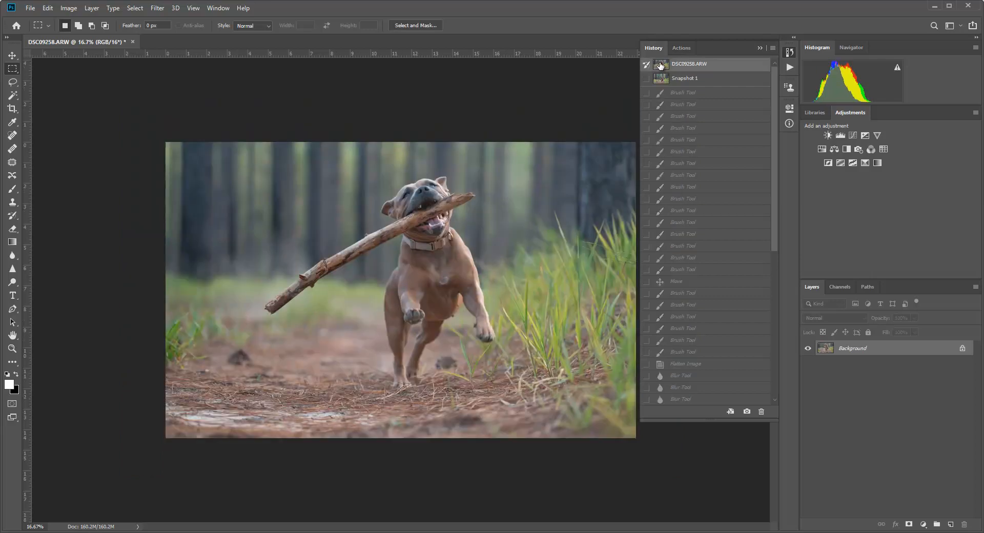
pyautogui.click(660, 79)
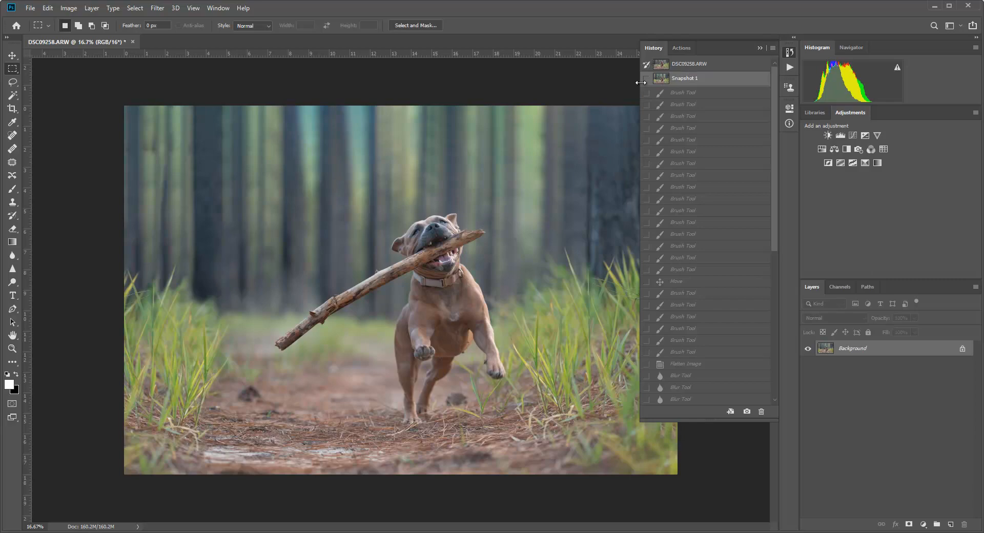
pyautogui.moveTo(640, 82); pyautogui.dragTo(677, 85)
pyautogui.click(678, 64)
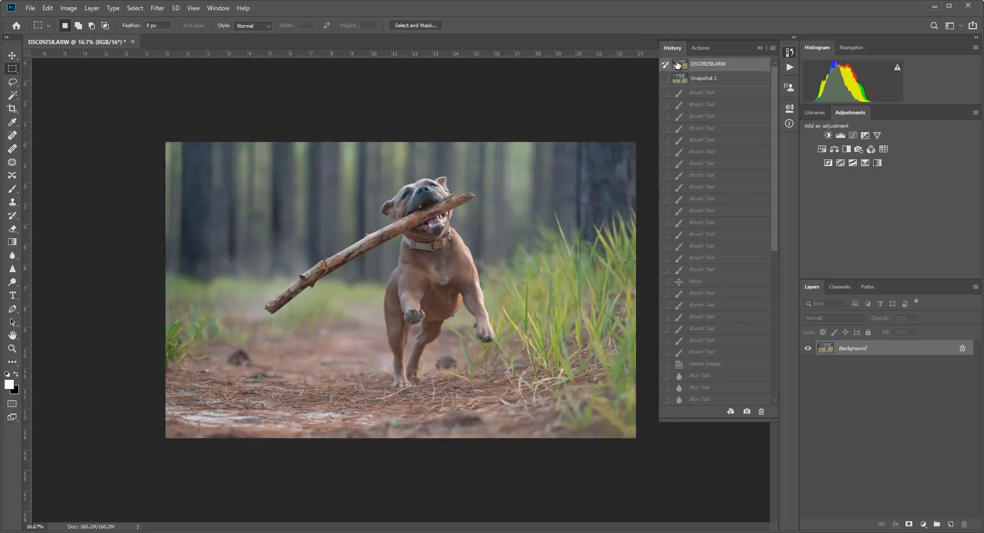
pyautogui.click(682, 79)
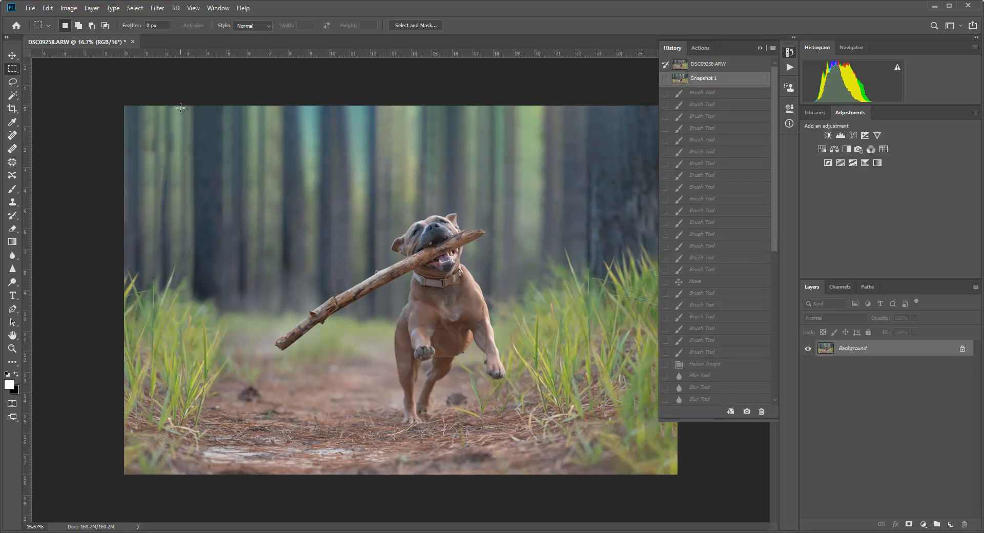
pyautogui.click(761, 48)
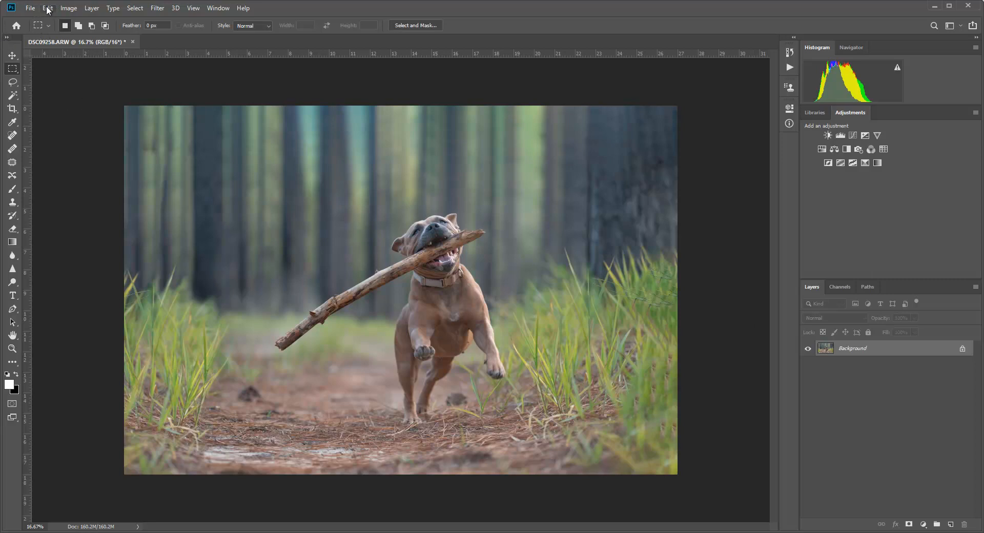
# Step: Crop the photo tighter at the 7:5 ratio, positioning the dog near the frame's right third, and apply the crop
pyautogui.click(12, 108)
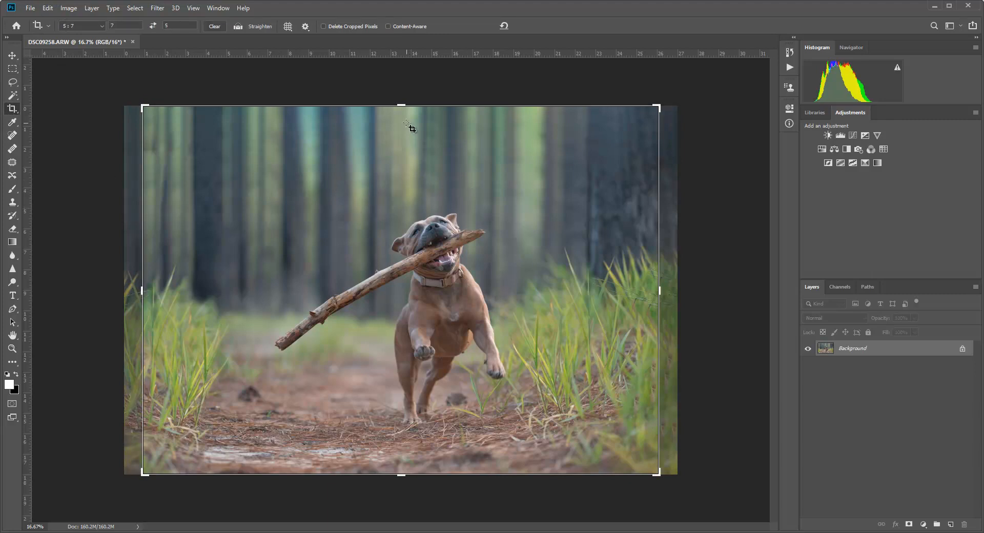
pyautogui.moveTo(400, 105); pyautogui.dragTo(401, 114)
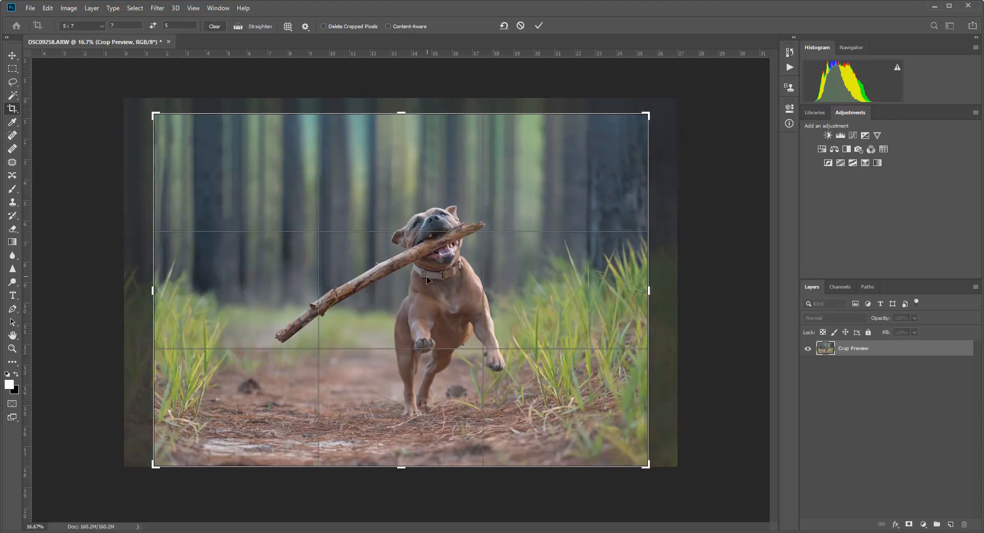
pyautogui.moveTo(427, 277); pyautogui.dragTo(442, 281)
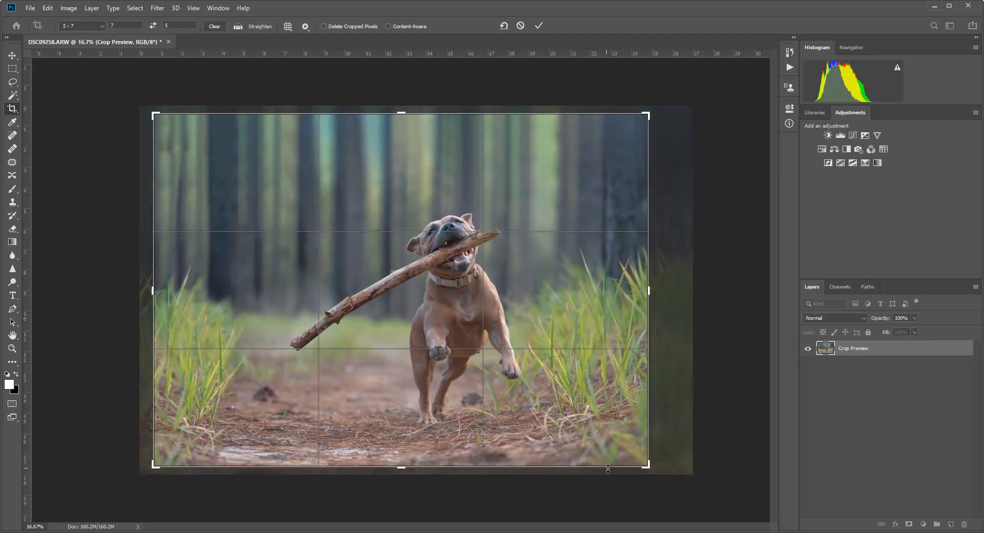
pyautogui.moveTo(647, 467); pyautogui.dragTo(638, 463)
pyautogui.hotkey('ctrl', 'r')
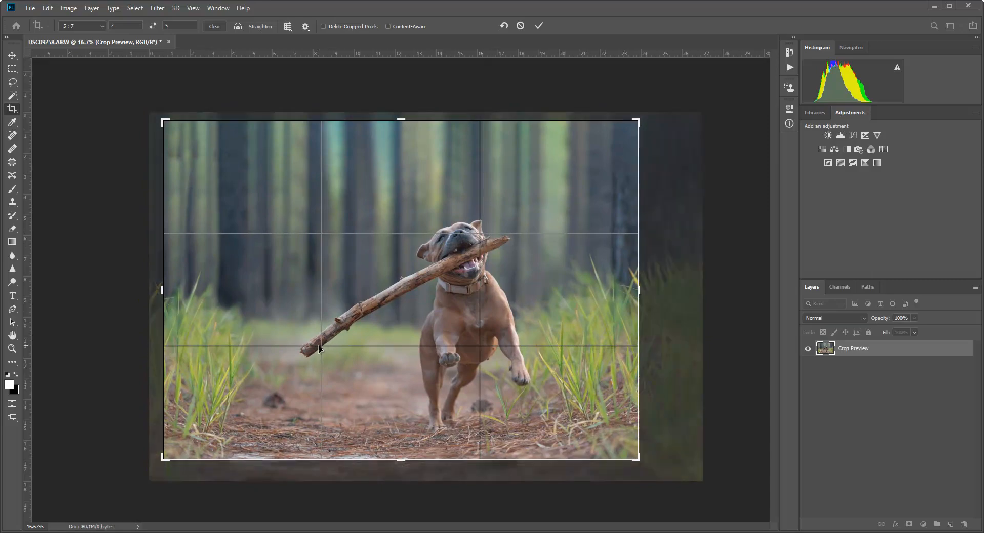
pyautogui.moveTo(321, 349); pyautogui.dragTo(349, 330)
pyautogui.moveTo(468, 119); pyautogui.dragTo(472, 126)
pyautogui.moveTo(494, 275); pyautogui.dragTo(500, 273)
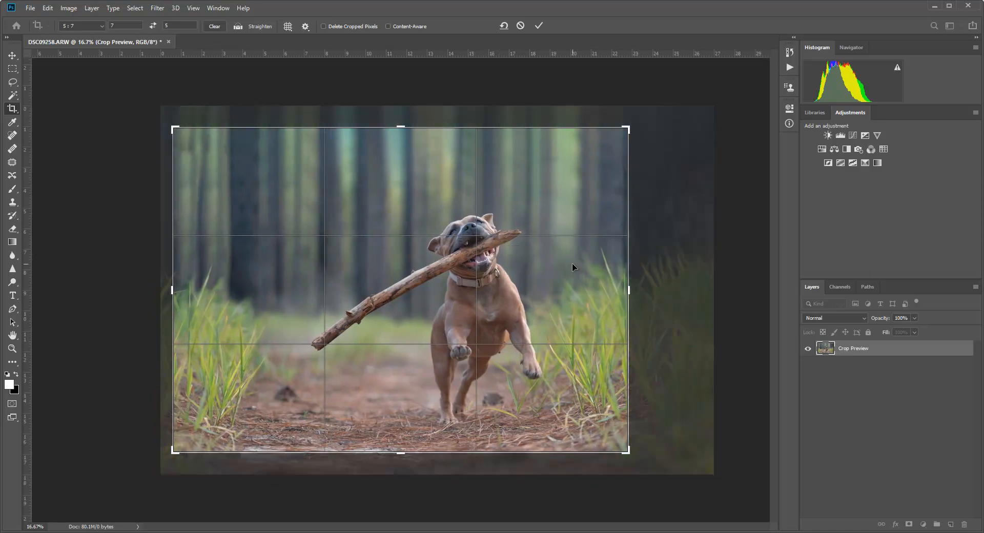
pyautogui.moveTo(572, 263); pyautogui.dragTo(570, 263)
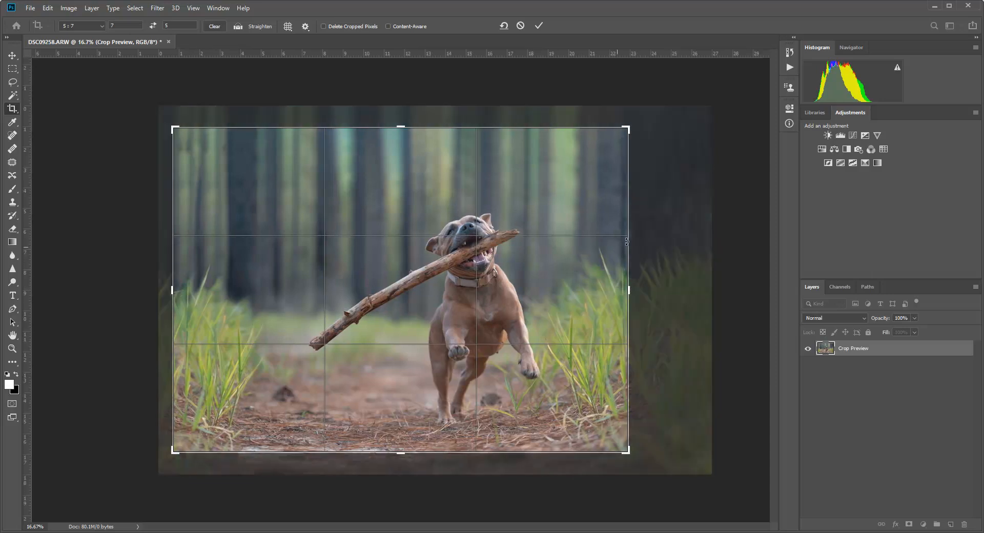
pyautogui.click(539, 25)
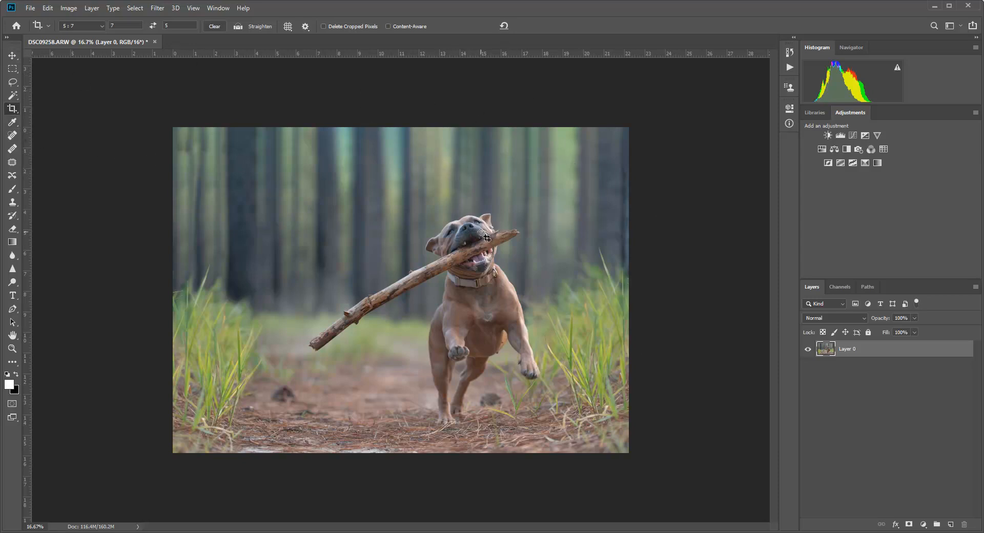
# Step: Reset the crop adjustment and its fixed ratio, shift the photo up so the dog sits higher in the frame, and apply
pyautogui.click(13, 111)
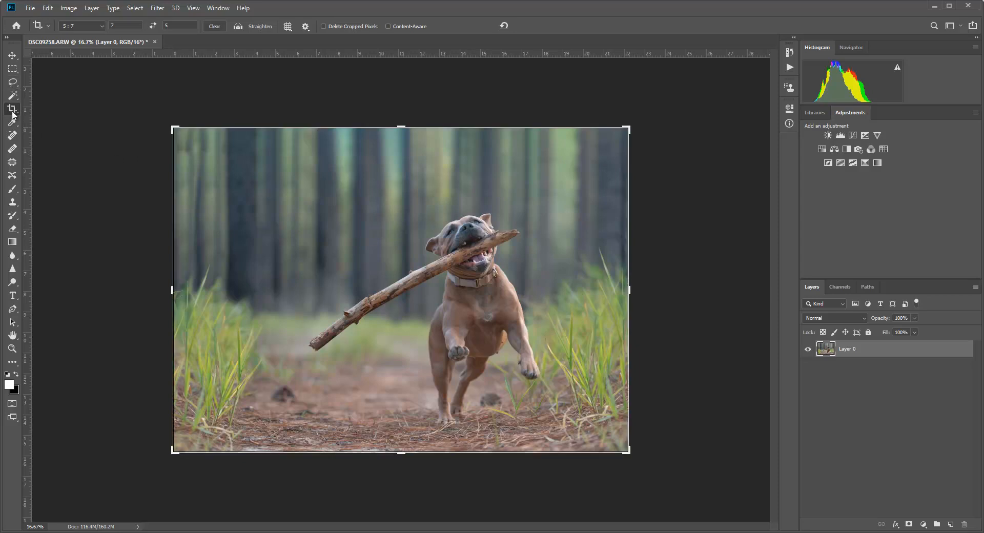
pyautogui.moveTo(492, 336); pyautogui.dragTo(505, 359)
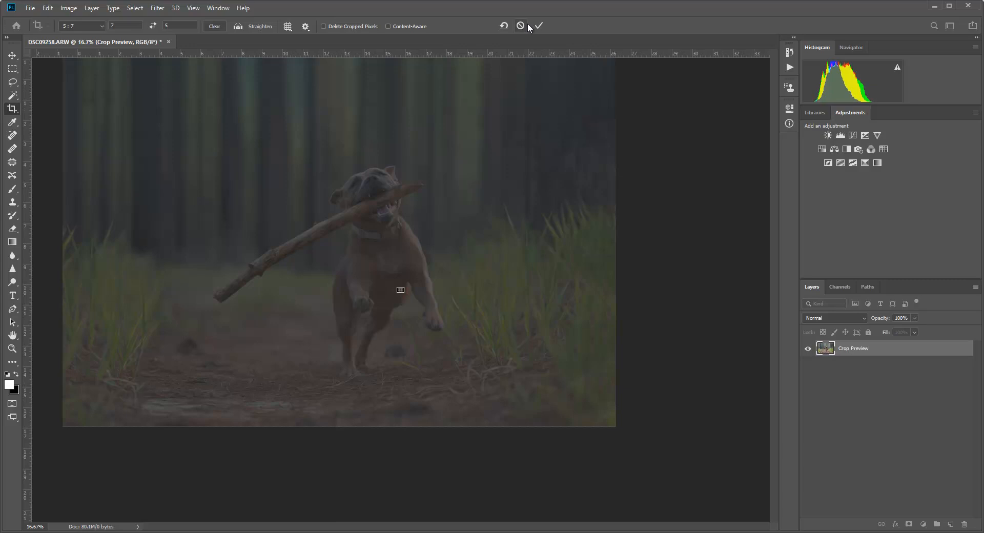
pyautogui.click(507, 26)
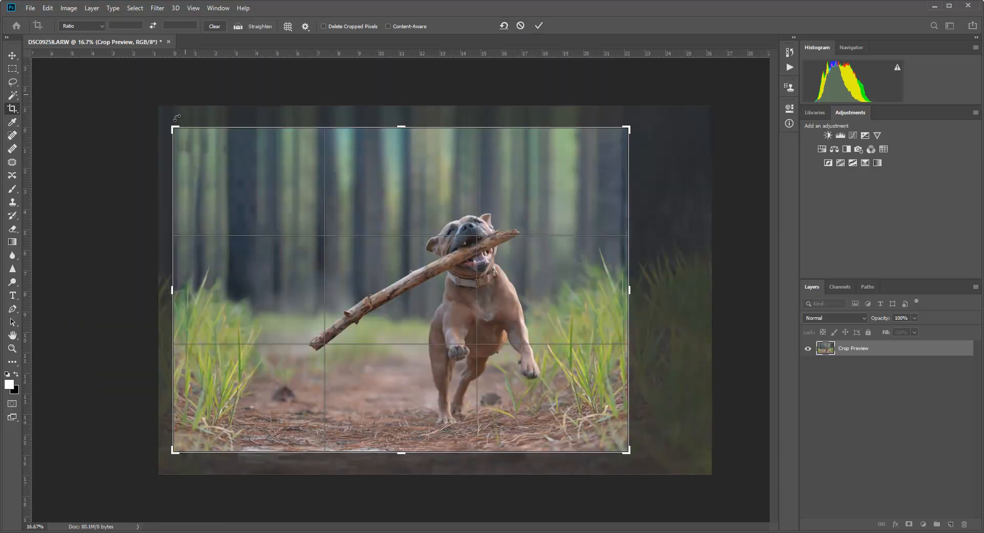
pyautogui.moveTo(453, 306)
pyautogui.mouseDown()
pyautogui.moveTo(462, 315)
pyautogui.moveTo(457, 295)
pyautogui.mouseUp()
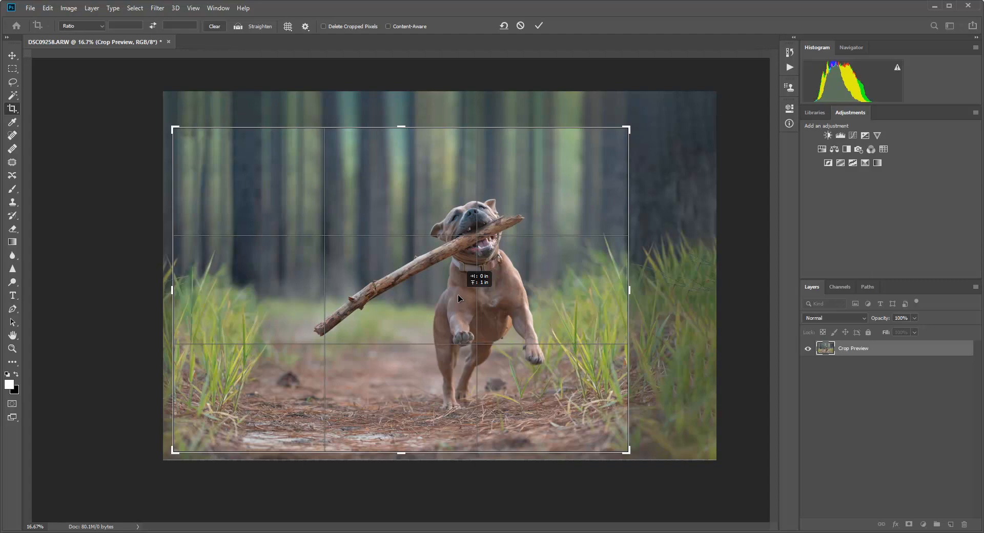
pyautogui.moveTo(458, 297); pyautogui.dragTo(458, 297)
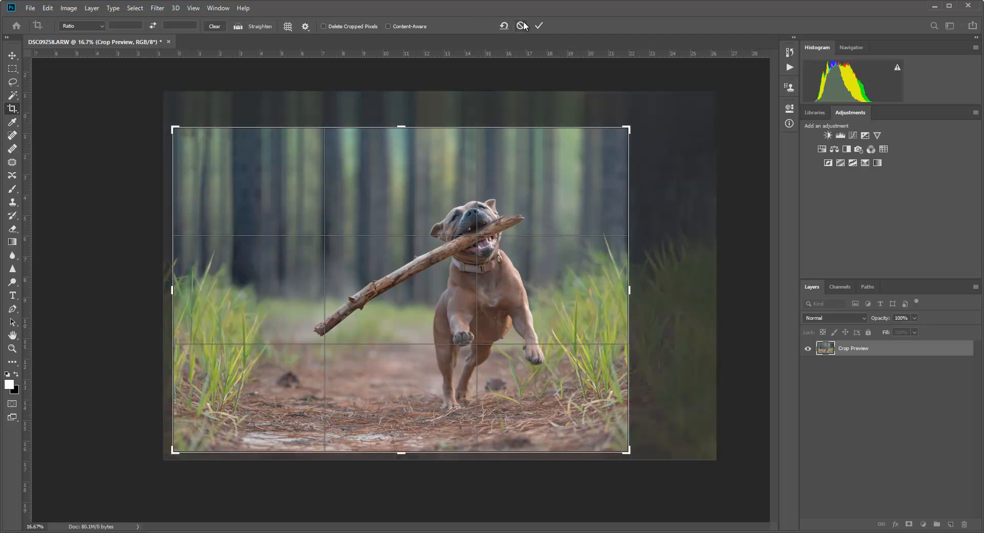
pyautogui.click(539, 25)
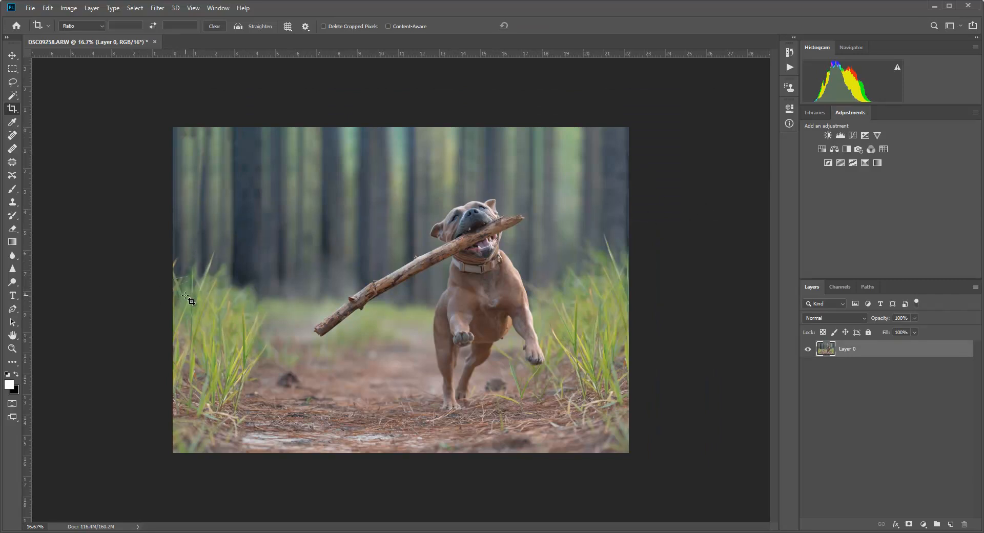
# Step: Recrop with an unconstrained ratio, shifting the photo left and slightly down within the frame and trimming its upper edge, and apply
pyautogui.click(14, 112)
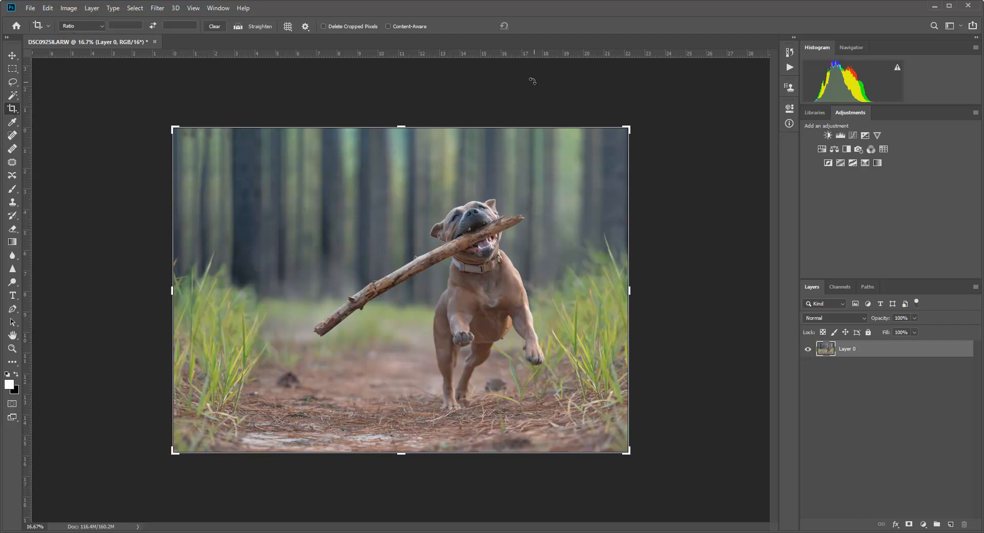
pyautogui.click(511, 232)
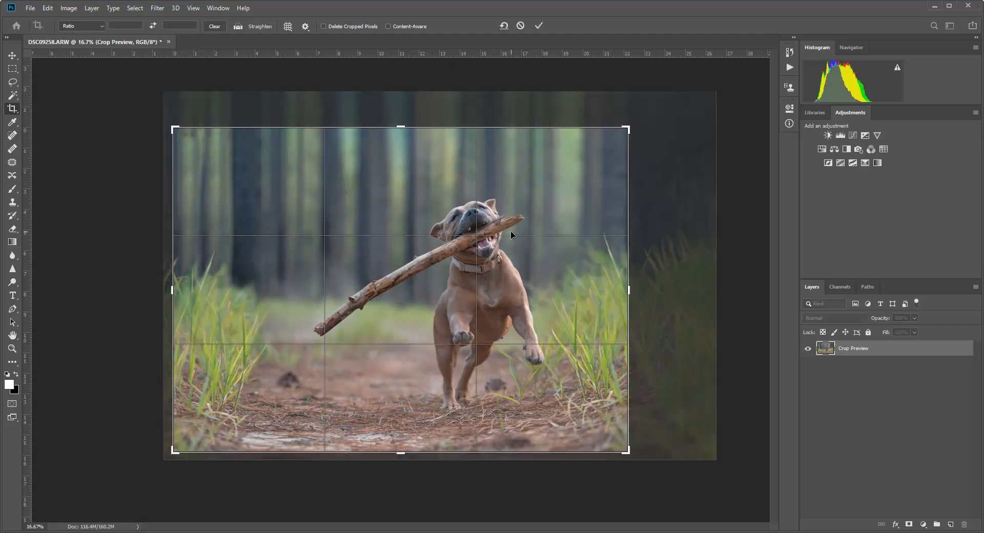
pyautogui.click(516, 274)
pyautogui.moveTo(517, 274); pyautogui.dragTo(500, 278)
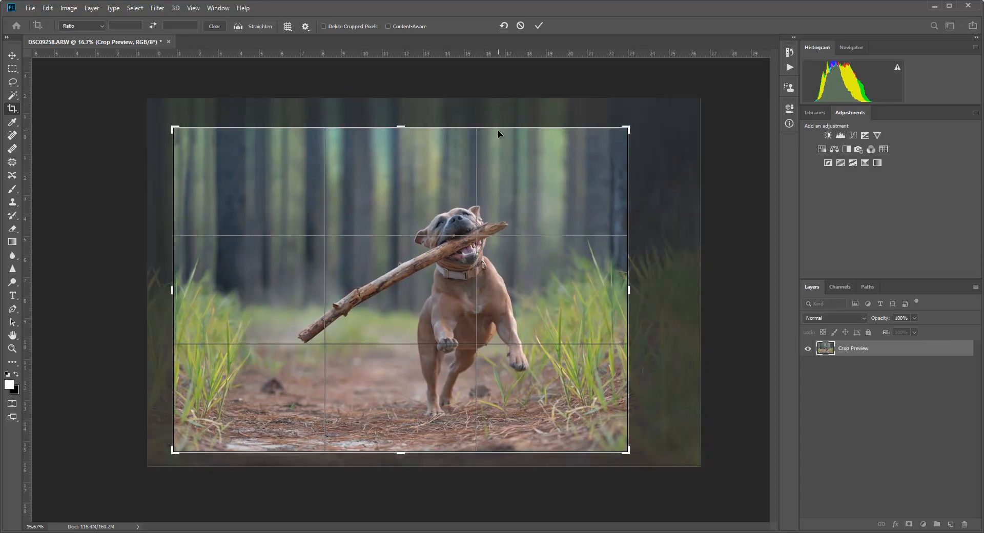
pyautogui.moveTo(498, 126); pyautogui.dragTo(500, 134)
pyautogui.moveTo(505, 255); pyautogui.dragTo(506, 261)
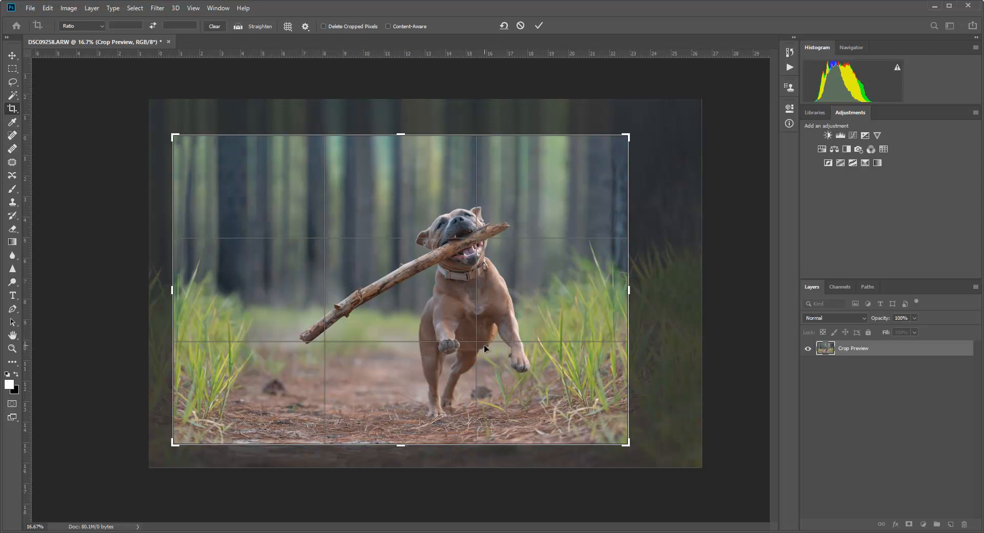
pyautogui.click(539, 27)
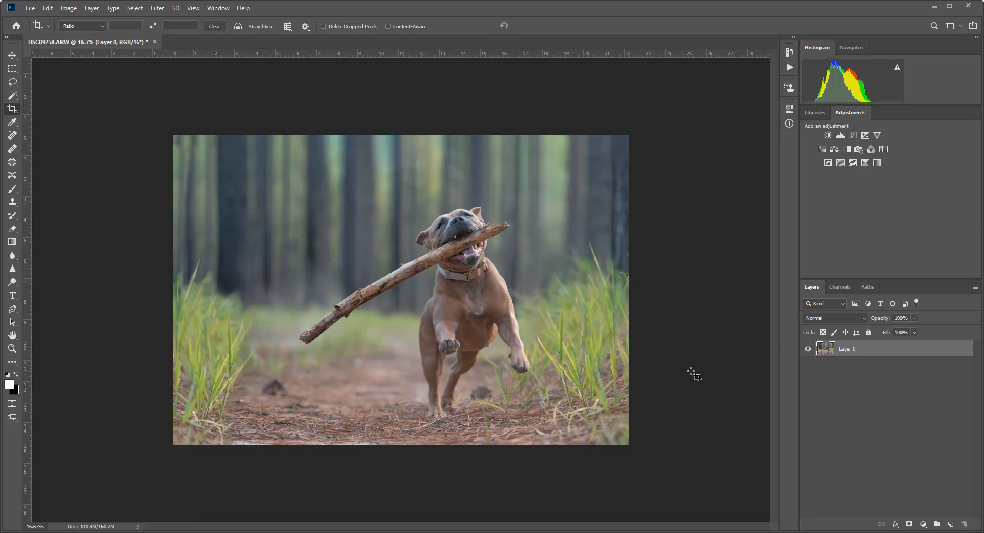
# Step: Take a history snapshot of the cropped photo and rename it "before cleanup"
pyautogui.click(12, 55)
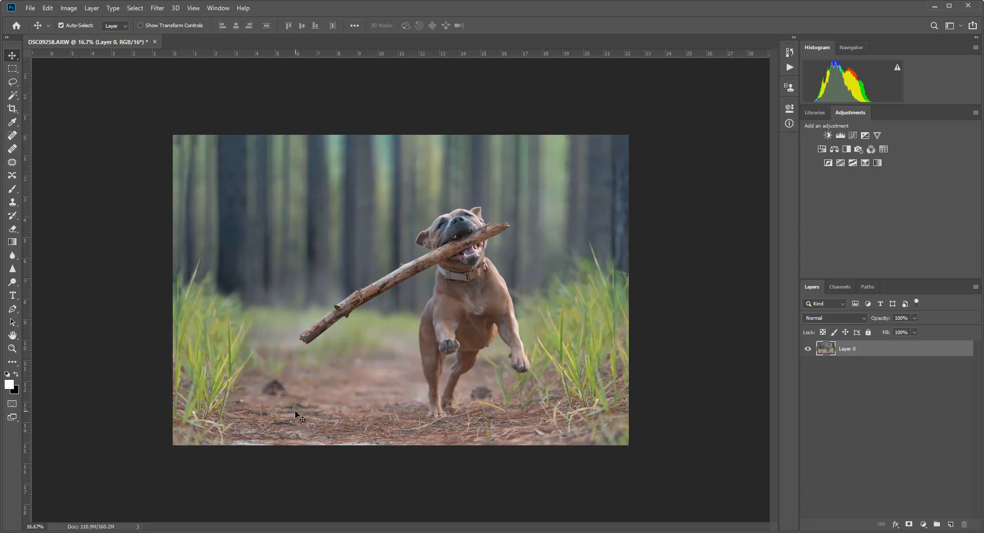
pyautogui.click(789, 53)
pyautogui.click(746, 415)
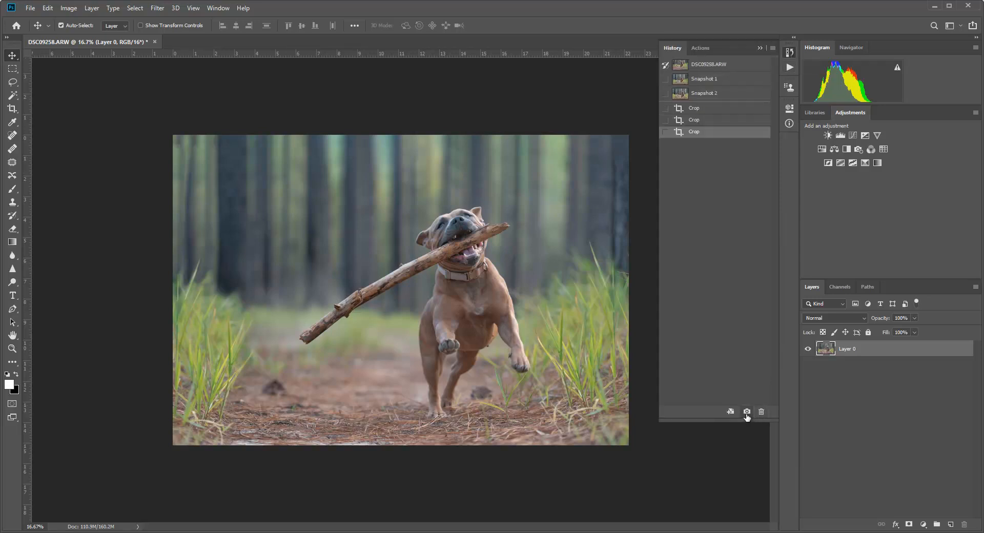
pyautogui.click(703, 94)
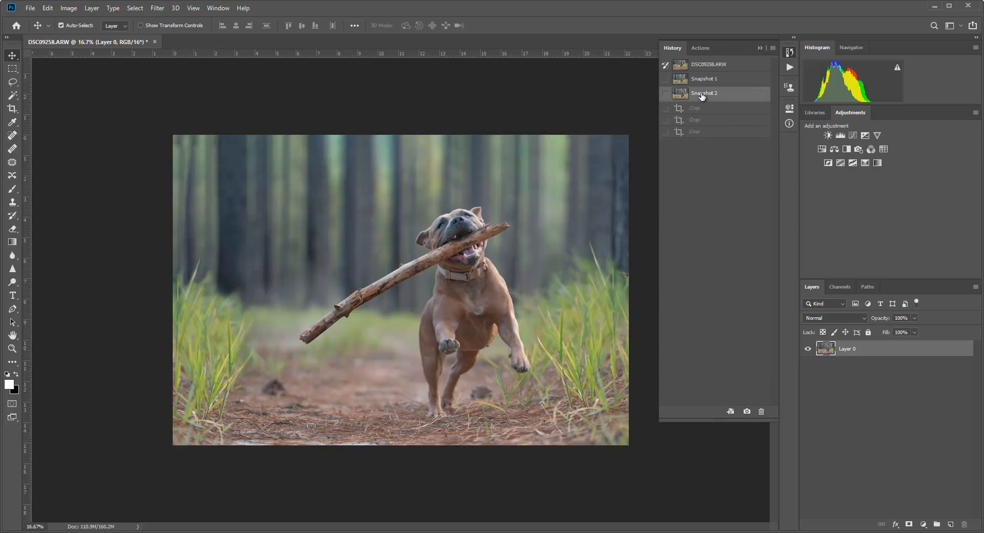
pyautogui.doubleClick(703, 94)
pyautogui.write('before cleanup')
pyautogui.press('Return')
pyautogui.click(760, 47)
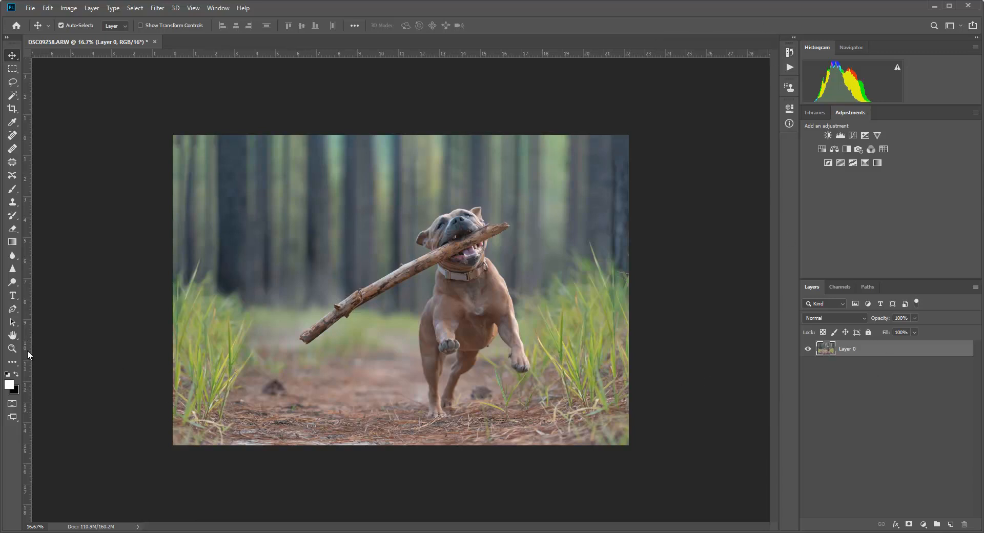
# Step: Remove the dark clump on the path near the left-hand grass with the content-aware Patch tool, sampling clean ground to its right, and deselect
pyautogui.click(12, 349)
pyautogui.click(302, 411)
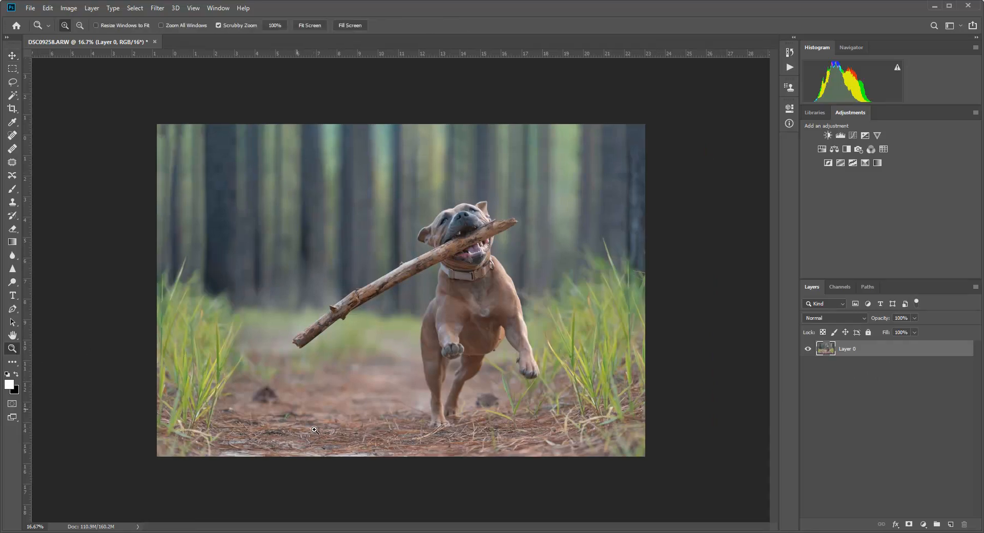
pyautogui.scroll(-1, 223, 469)
pyautogui.click(169, 418)
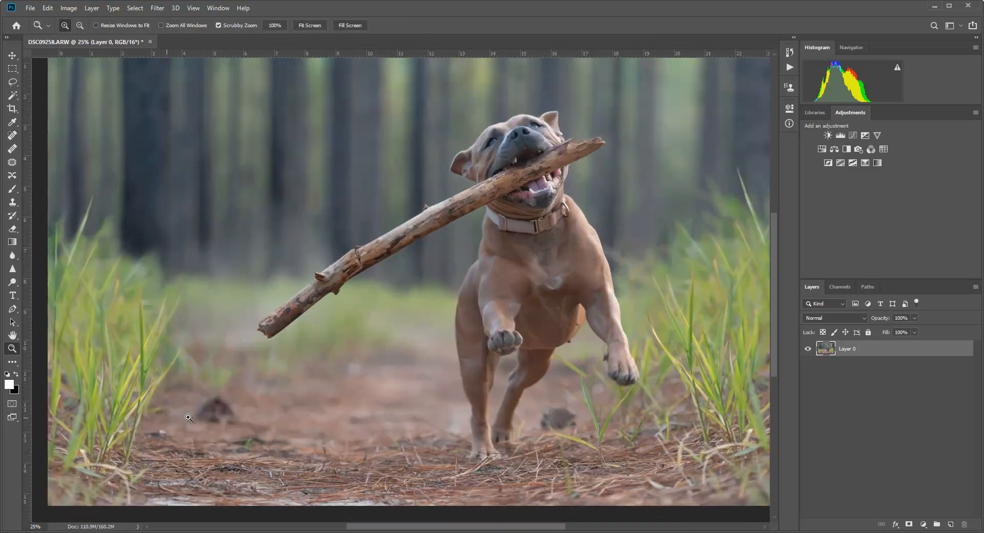
pyautogui.scroll(-1, 244, 418)
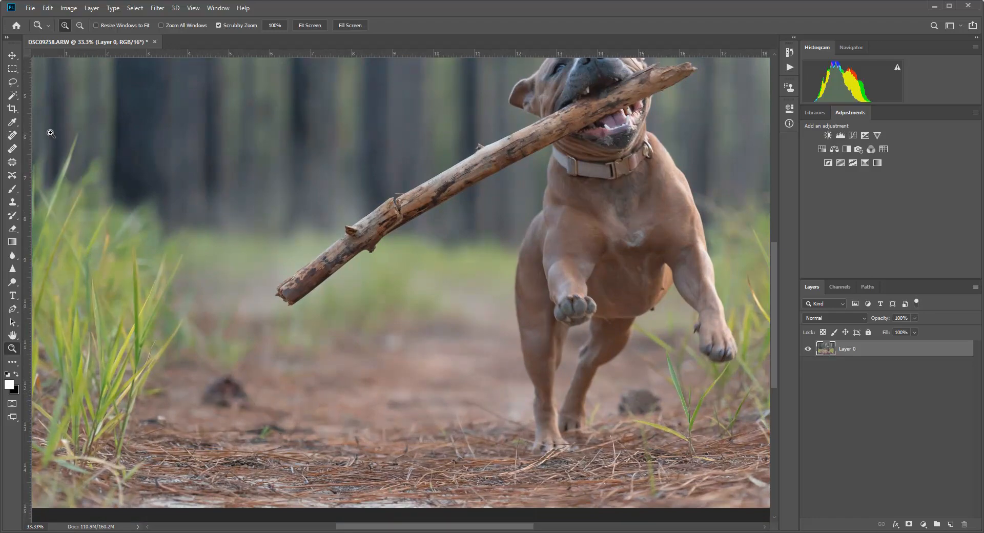
pyautogui.click(12, 163)
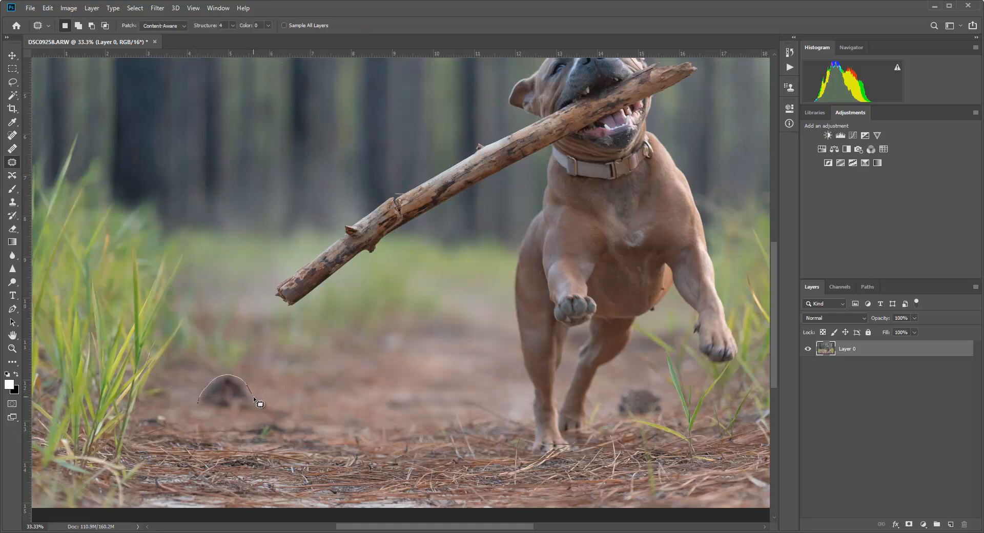
pyautogui.moveTo(243, 412); pyautogui.dragTo(198, 404)
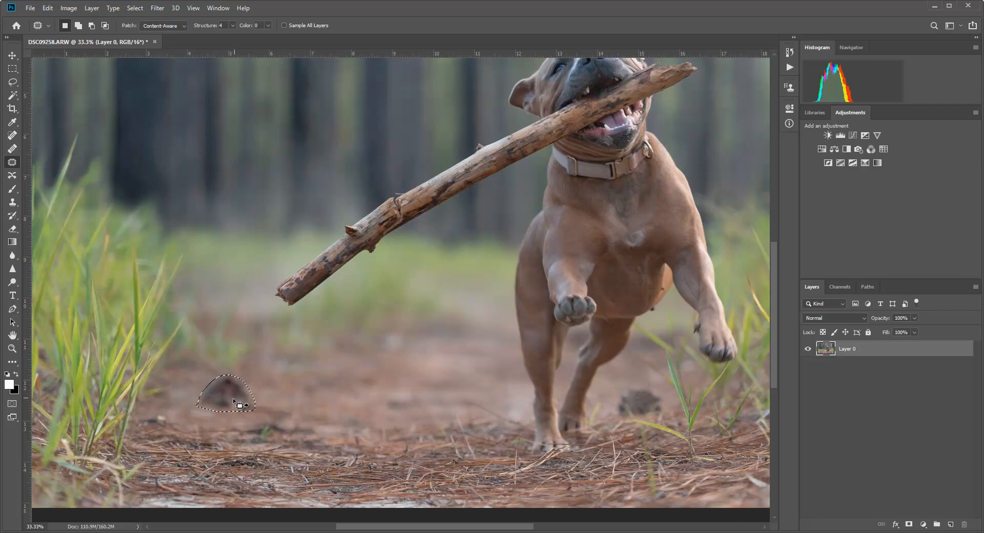
pyautogui.press('shift')
pyautogui.moveTo(221, 398)
pyautogui.mouseDown()
pyautogui.moveTo(235, 379)
pyautogui.moveTo(240, 405)
pyautogui.moveTo(232, 394)
pyautogui.moveTo(317, 397)
pyautogui.moveTo(256, 419)
pyautogui.moveTo(269, 406)
pyautogui.moveTo(349, 399)
pyautogui.moveTo(352, 344)
pyautogui.moveTo(333, 421)
pyautogui.moveTo(378, 340)
pyautogui.moveTo(336, 407)
pyautogui.moveTo(517, 338)
pyautogui.moveTo(276, 363)
pyautogui.moveTo(402, 409)
pyautogui.moveTo(559, 387)
pyautogui.moveTo(298, 400)
pyautogui.moveTo(344, 398)
pyautogui.mouseUp()
pyautogui.hotkey('ctrl', 'd')
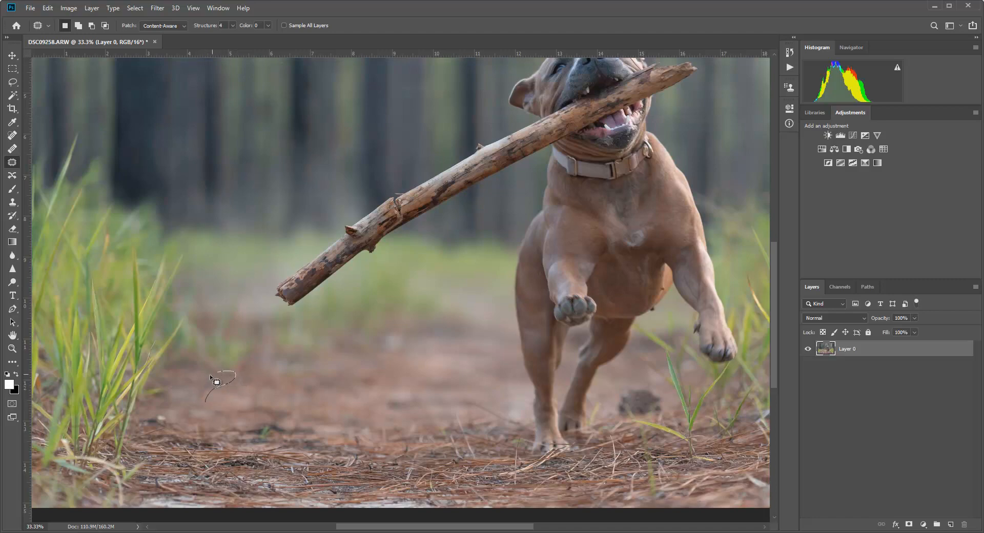
# Step: Patch the leftover area beside the removed clump and the second clump next to the dog's hind leg with clean path texture, clearing each selection
pyautogui.moveTo(202, 410)
pyautogui.mouseDown()
pyautogui.moveTo(241, 387)
pyautogui.moveTo(336, 388)
pyautogui.mouseUp()
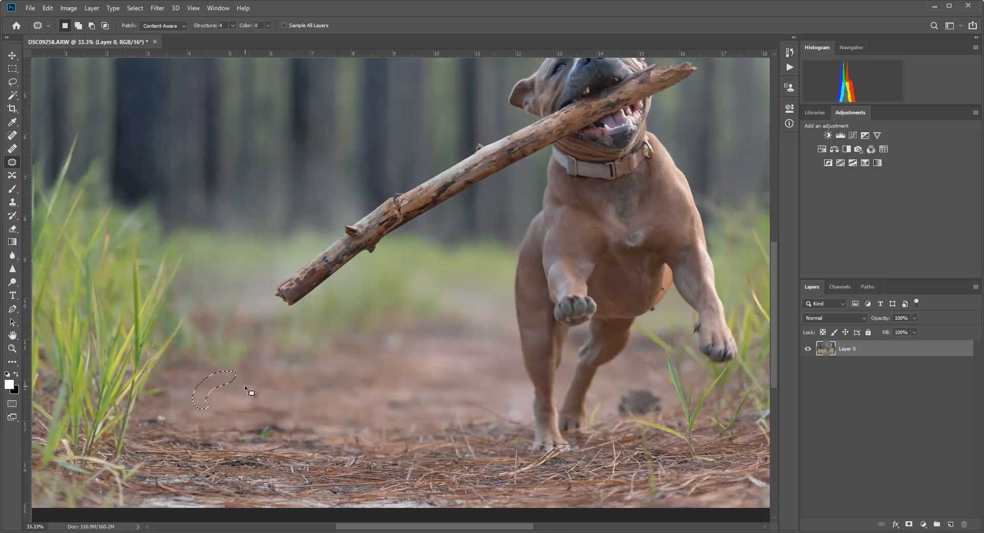
pyautogui.hotkey('ctrl', 'd')
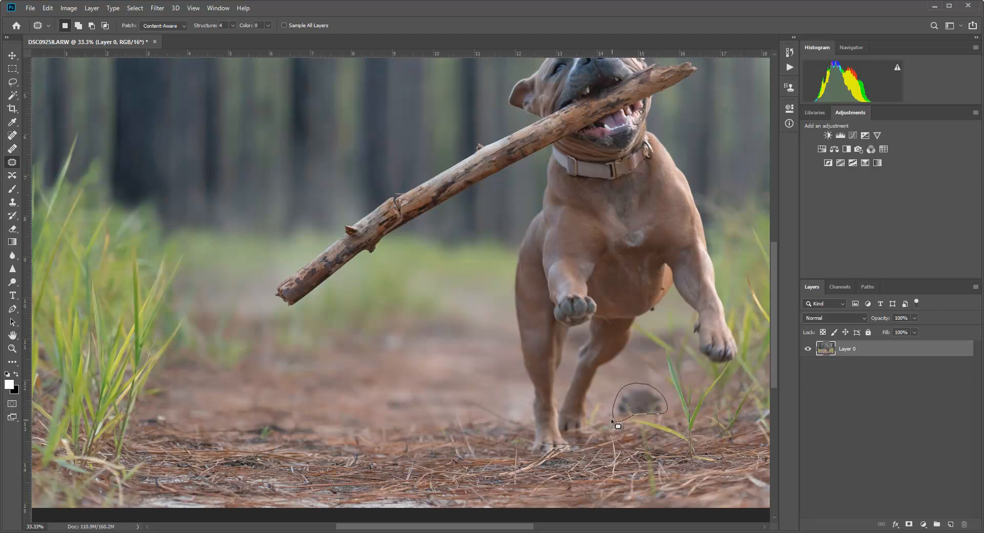
pyautogui.moveTo(612, 419)
pyautogui.mouseDown()
pyautogui.moveTo(600, 405)
pyautogui.moveTo(506, 402)
pyautogui.moveTo(423, 413)
pyautogui.mouseUp()
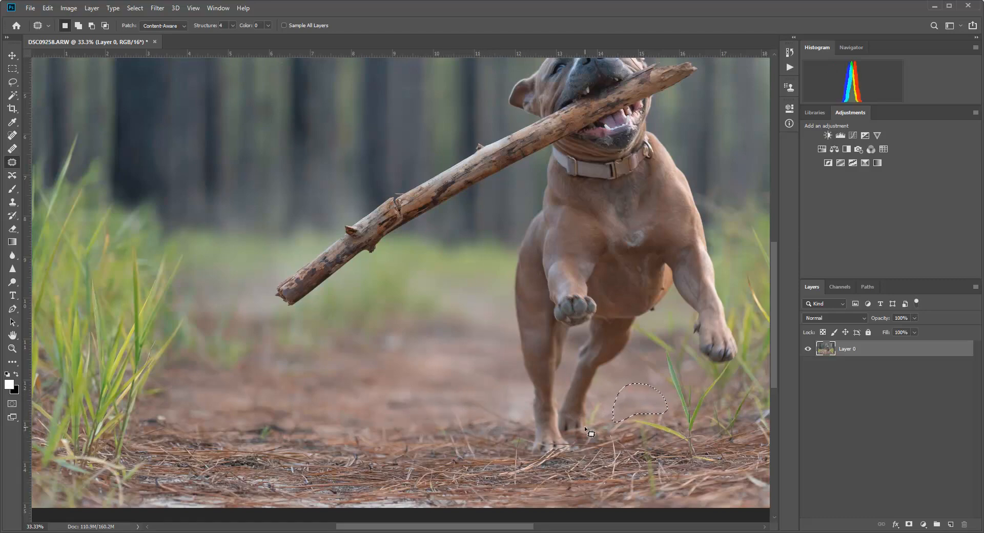
pyautogui.hotkey('ctrl', 'd')
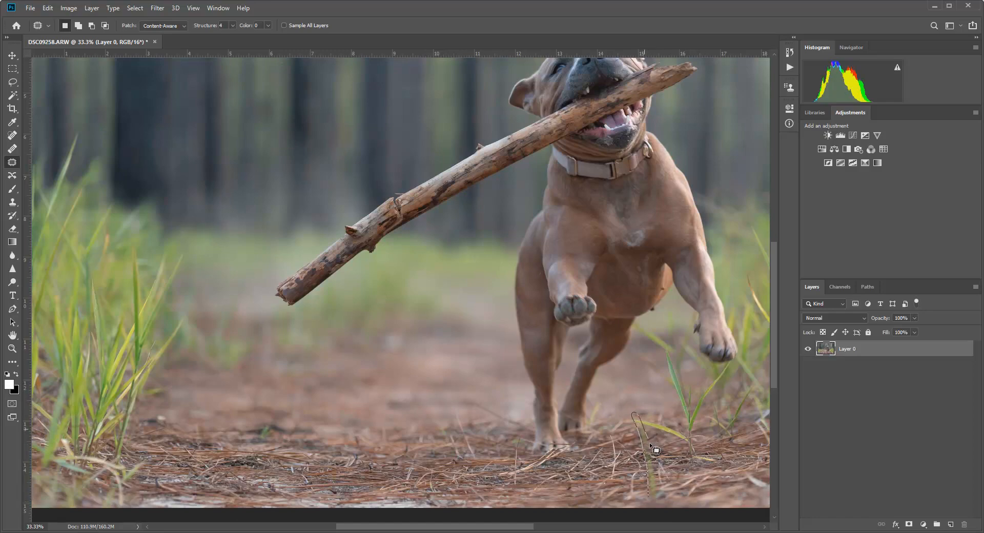
# Step: Try to patch out the thin green blade on the path near the photo's lower edge, sampling ground to its left
pyautogui.moveTo(661, 502); pyautogui.dragTo(657, 490)
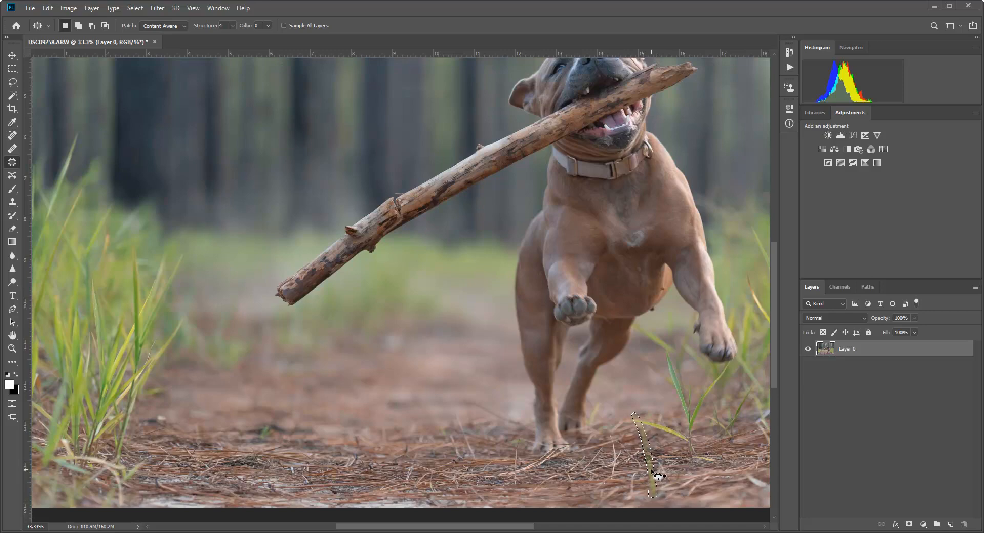
pyautogui.press('shift')
pyautogui.press('shift')
pyautogui.press('shift')
pyautogui.press('shift')
pyautogui.press('shift')
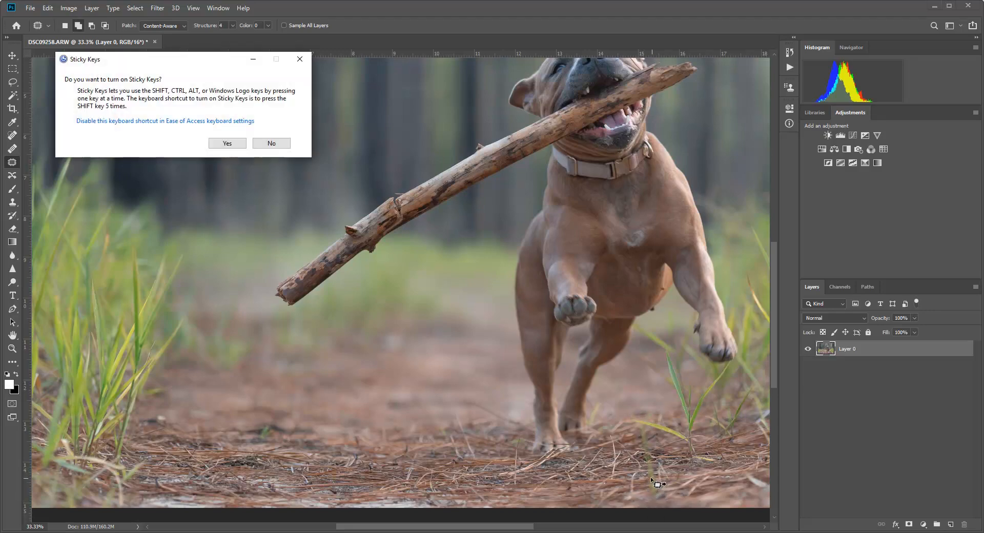
pyautogui.click(277, 143)
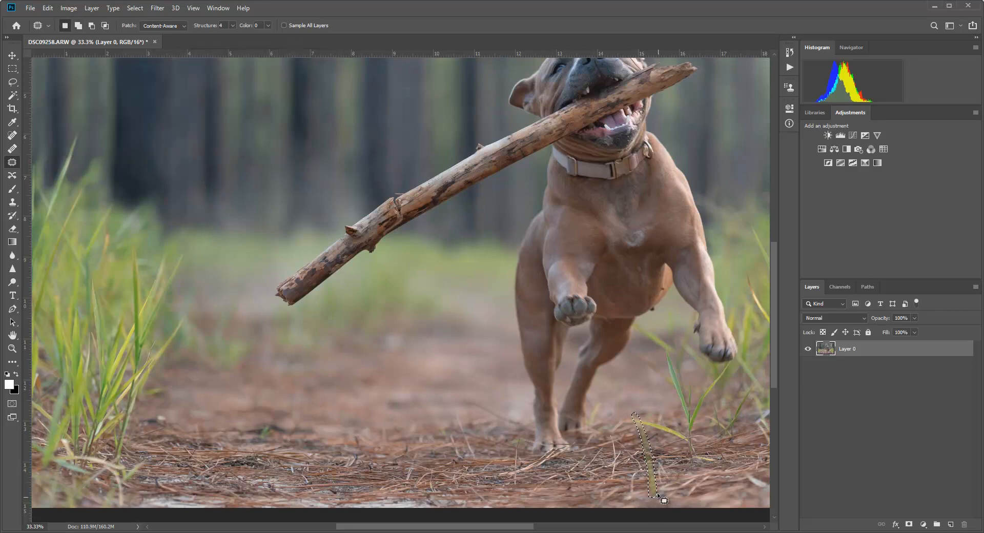
pyautogui.moveTo(650, 474); pyautogui.dragTo(623, 480)
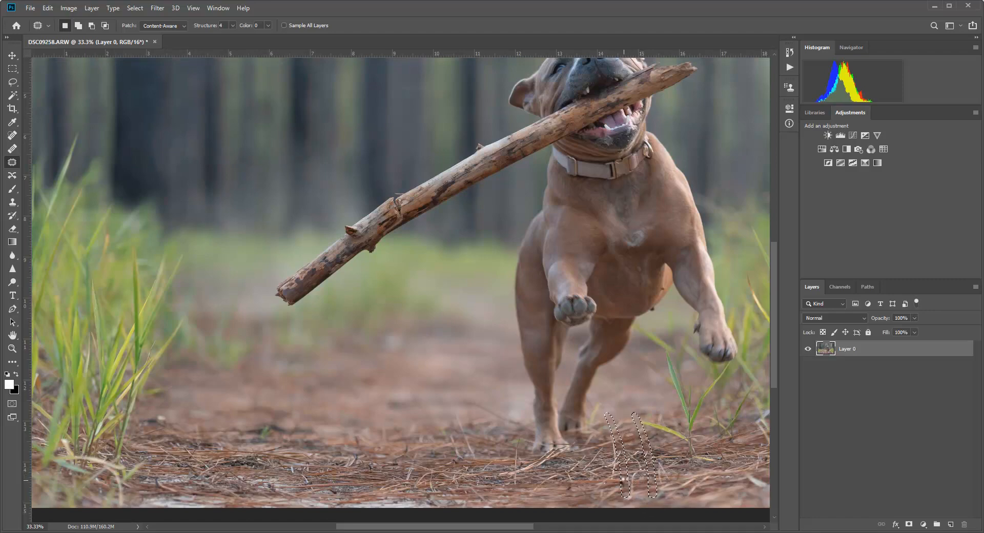
pyautogui.click(660, 466)
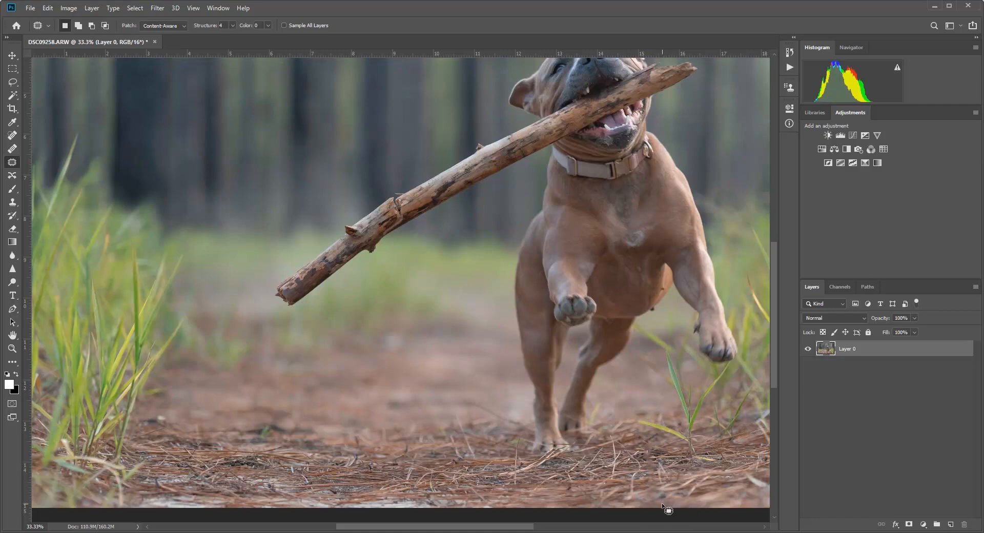
# Step: Undo the patch on the thin green blade along with its selection
pyautogui.hotkey('ctrl', 'z')
pyautogui.hotkey('ctrl', 'z')
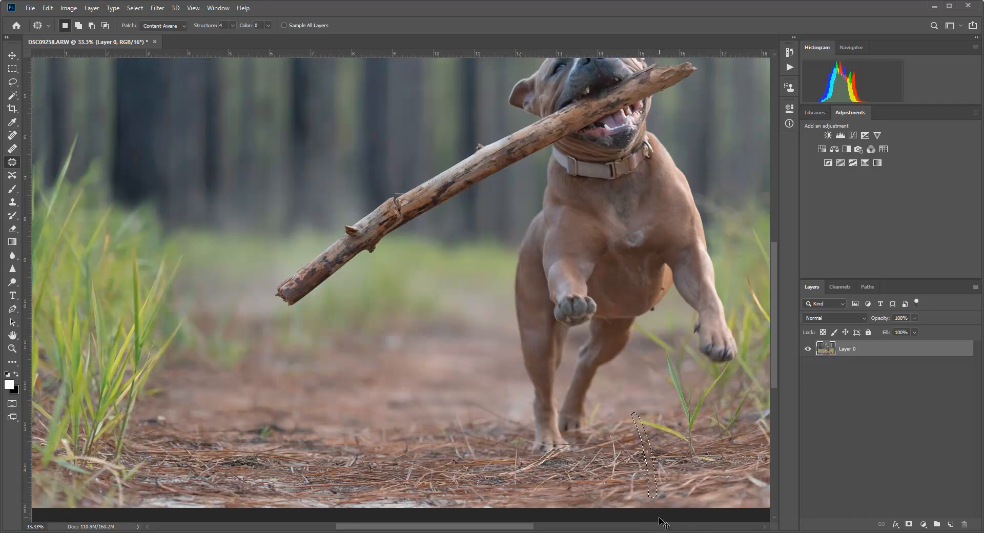
pyautogui.hotkey('ctrl', 'shift', 'z')
pyautogui.hotkey('ctrl', 'shift', 'z')
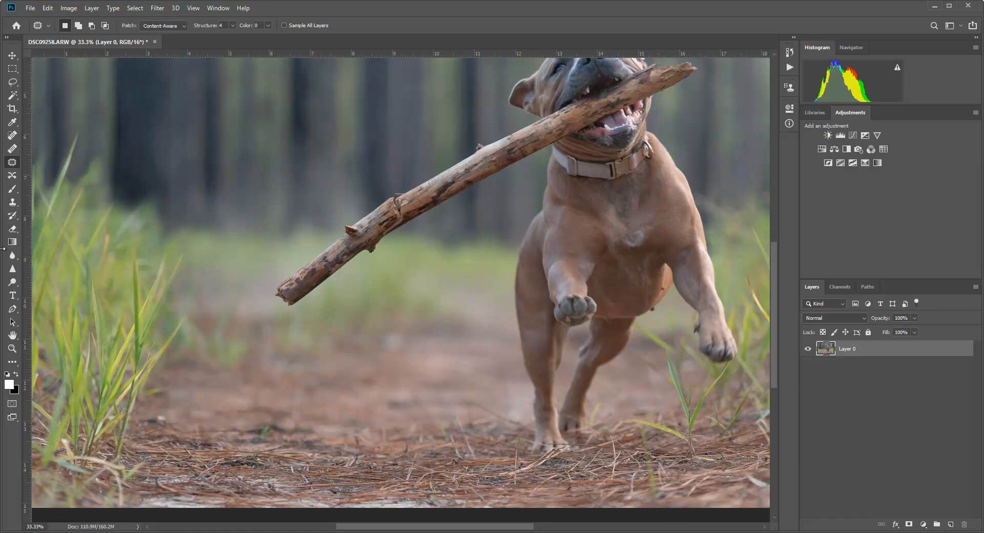
# Step: Clone pine-needle ground over the main length of the thin green blade with the Clone Stamp at brush size 125
pyautogui.click(21, 202)
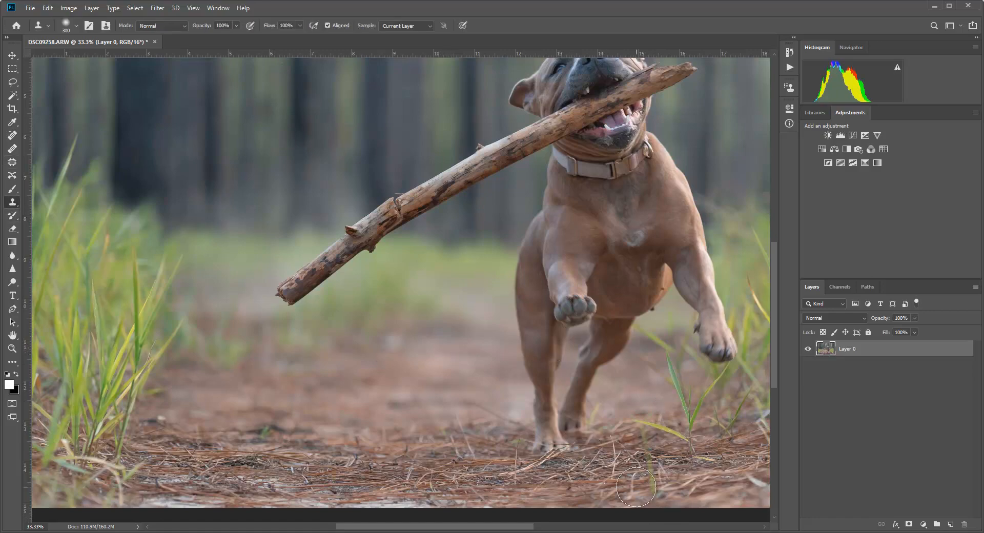
pyautogui.click(12, 348)
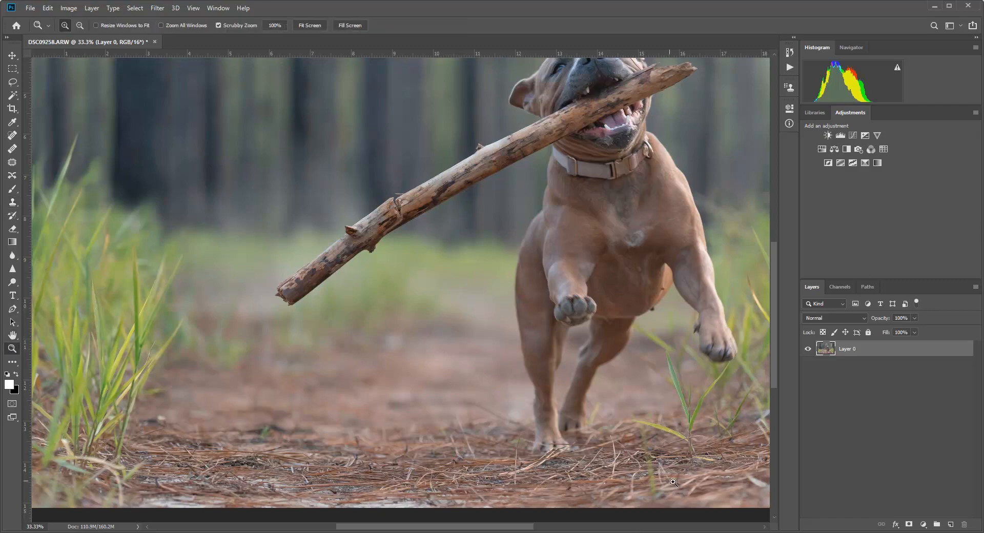
pyautogui.click(673, 478)
pyautogui.click(673, 479)
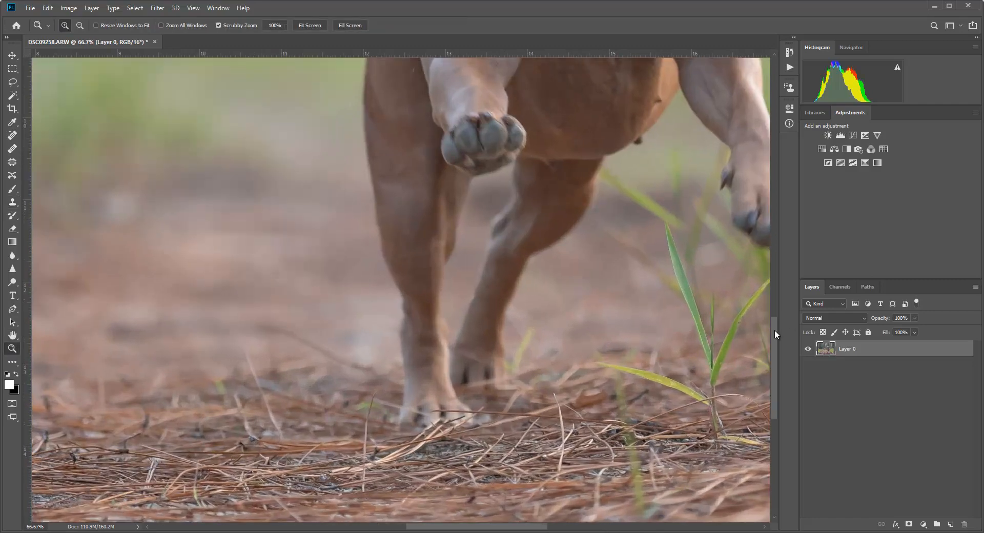
pyautogui.moveTo(776, 365); pyautogui.dragTo(776, 379)
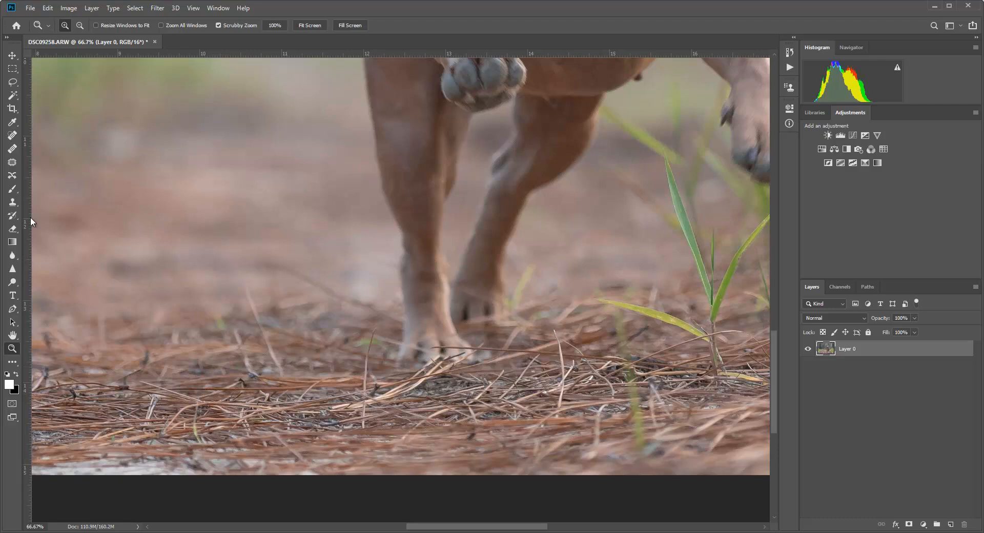
pyautogui.click(13, 203)
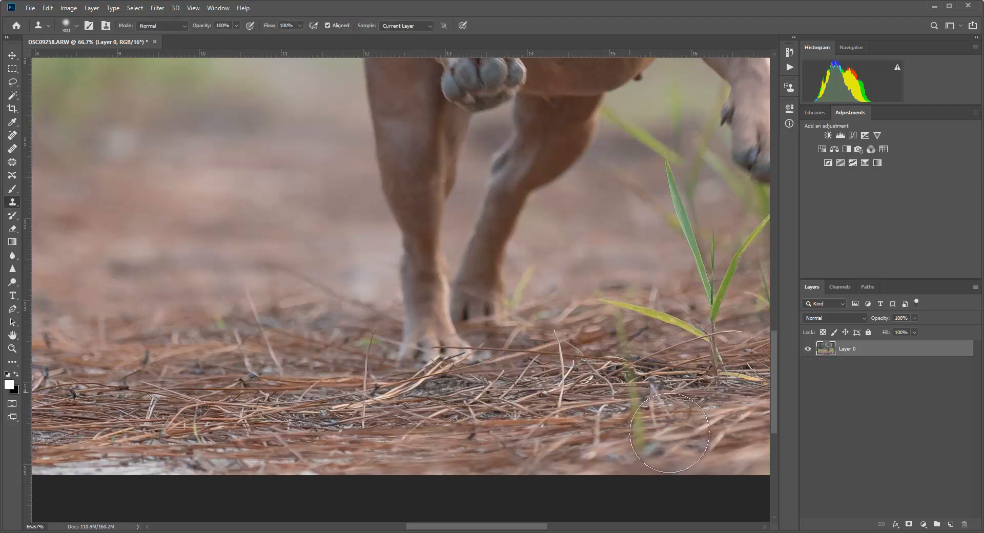
pyautogui.press('[')
pyautogui.press('[')
pyautogui.press('[')
pyautogui.press('[')
pyautogui.press('[')
pyautogui.press('[')
pyautogui.press(']')
pyautogui.press('alt')
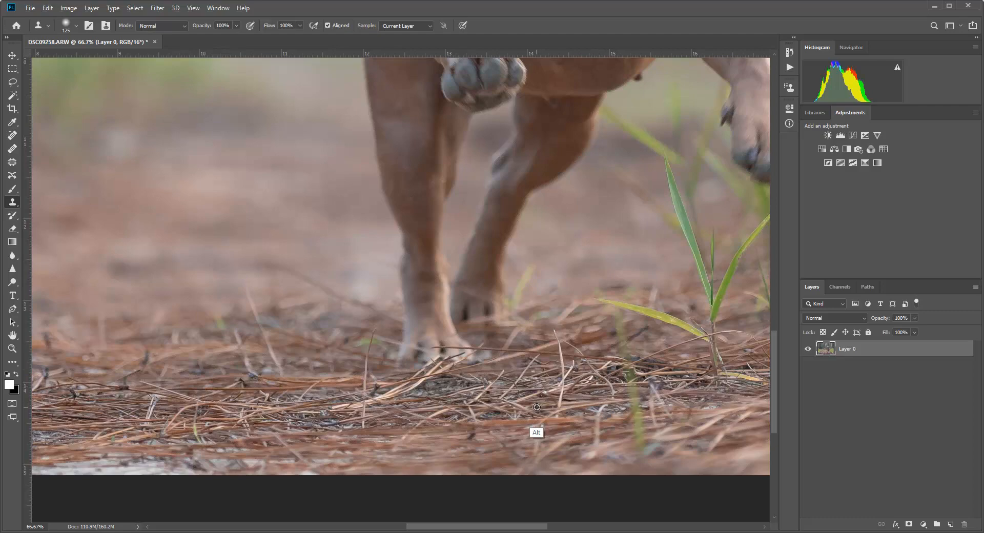
pyautogui.keyDown('alt'); pyautogui.click(582, 386); pyautogui.keyUp('alt')
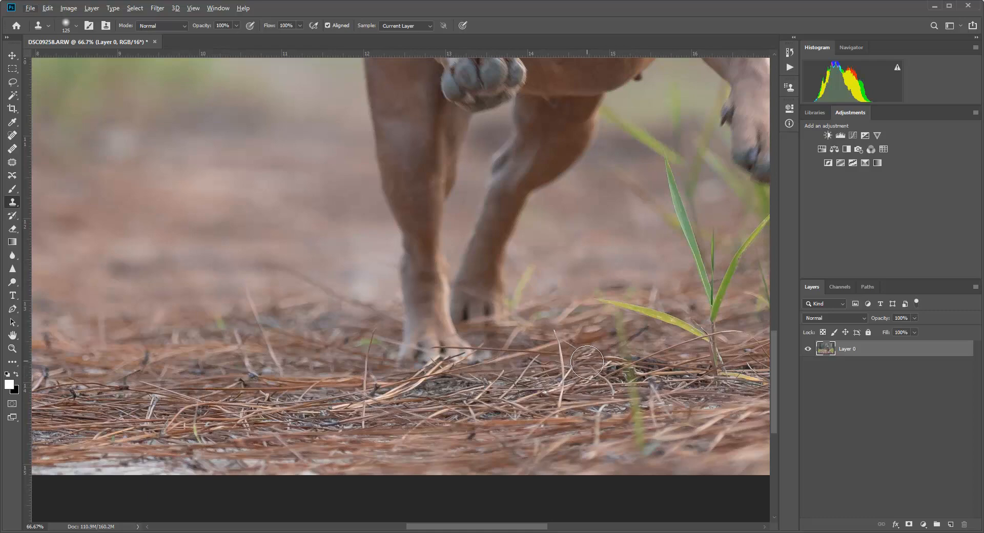
pyautogui.click(633, 381)
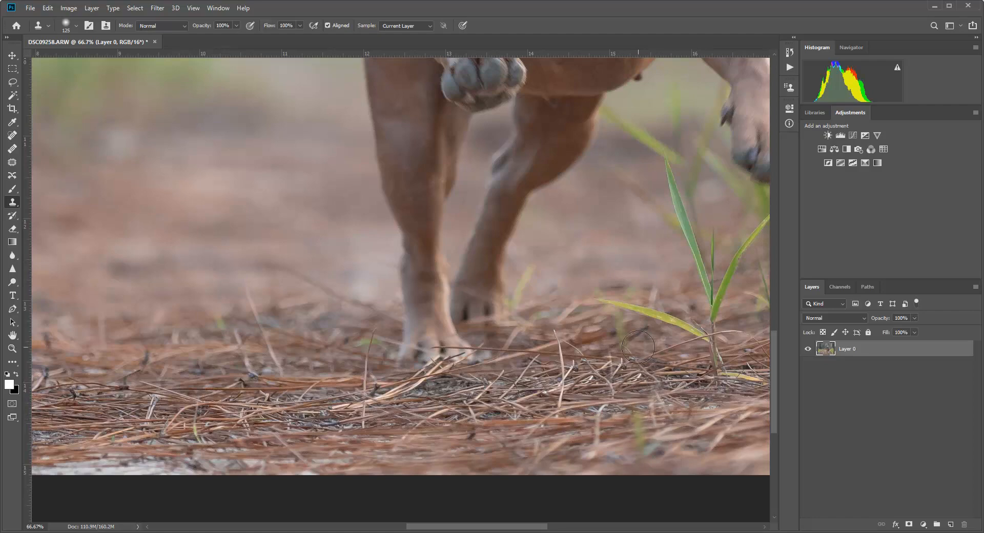
# Step: Clone nearby ground over the leftover upper and lower traces of the thin green blade, undoing the last stray stroke
pyautogui.press('alt')
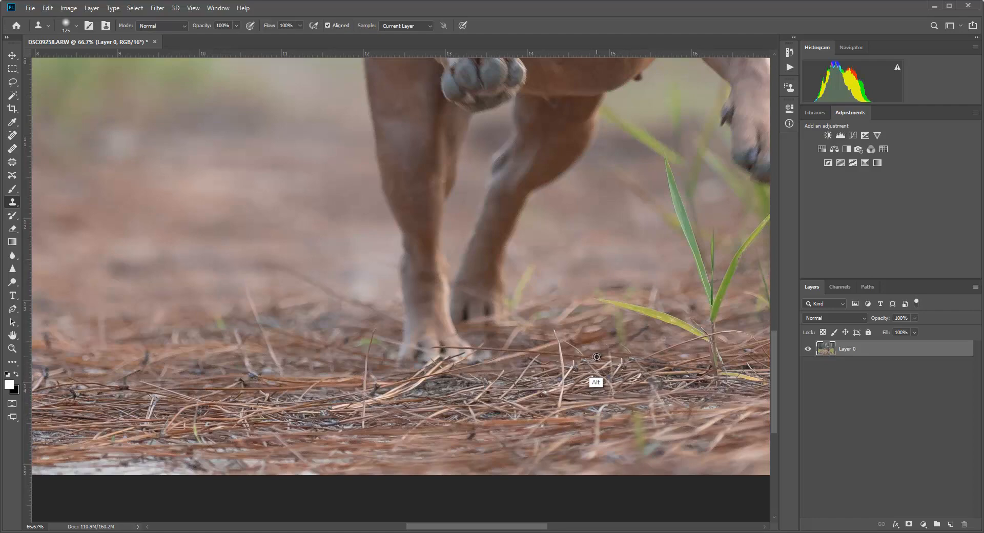
pyautogui.keyDown('alt'); pyautogui.click(596, 358); pyautogui.keyUp('alt')
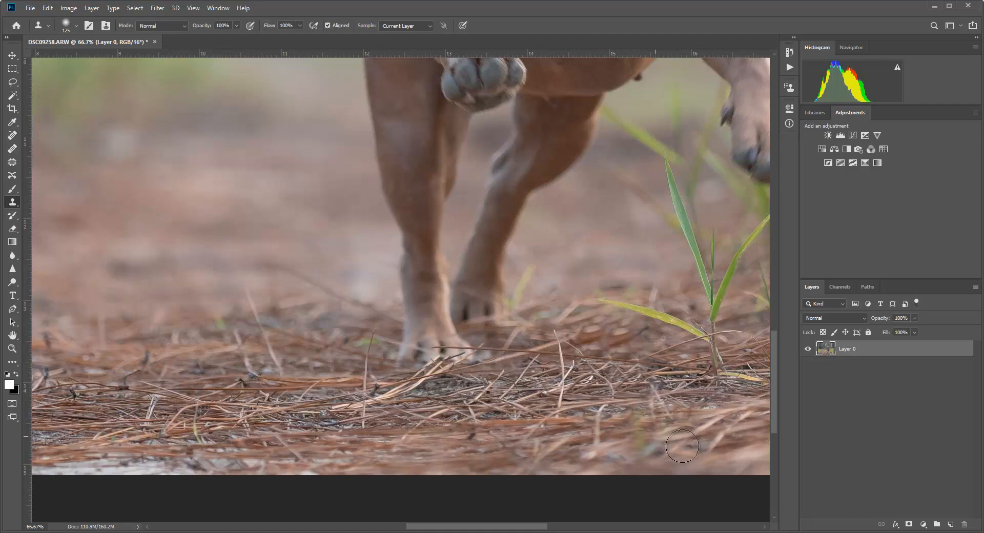
pyautogui.keyDown('alt'); pyautogui.click(670, 421); pyautogui.keyUp('alt')
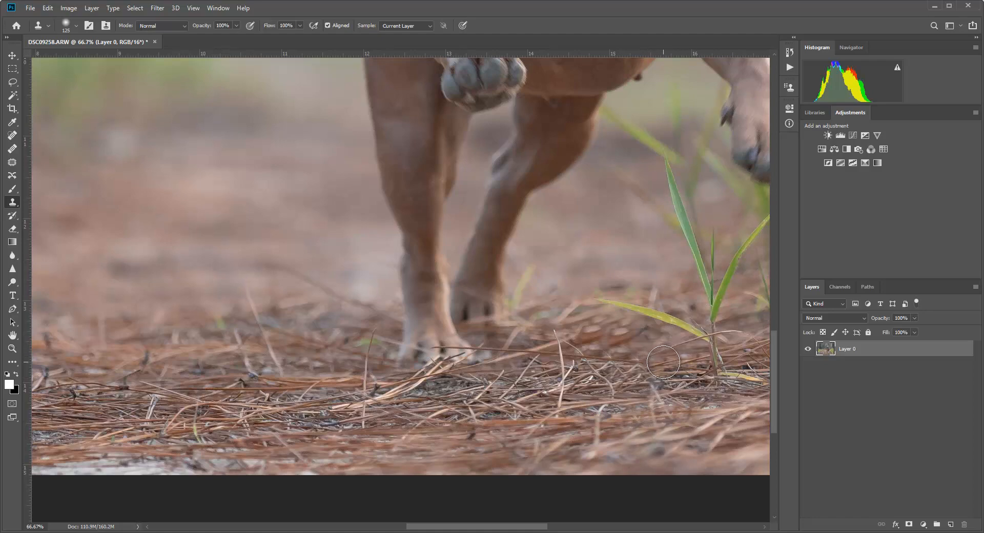
pyautogui.moveTo(663, 362); pyautogui.dragTo(660, 389)
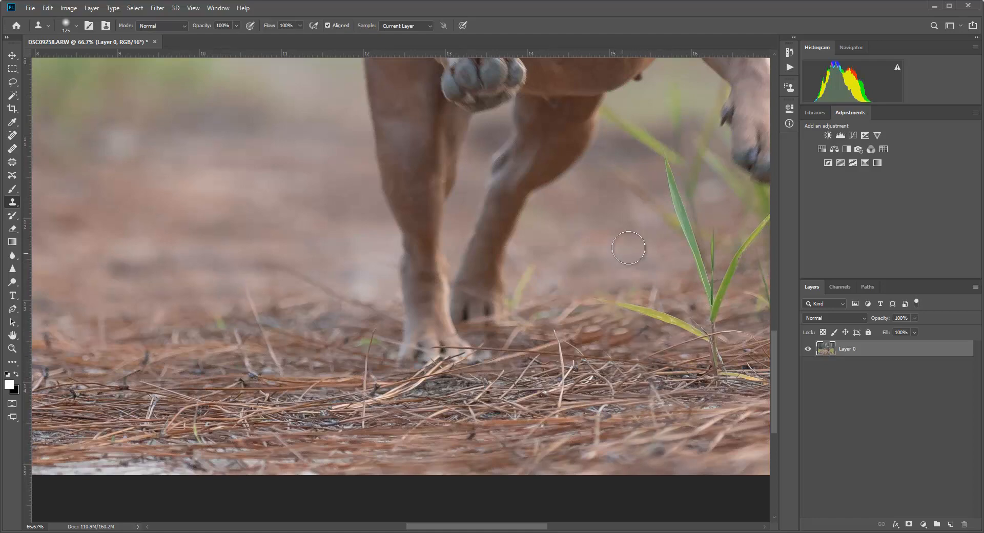
pyautogui.hotkey('ctrl', 'z')
# Step: Clone out the outer tip of the yellow leaf beside the dog's hind legs, sampling the ground next to it
pyautogui.moveTo(544, 526); pyautogui.dragTo(579, 527)
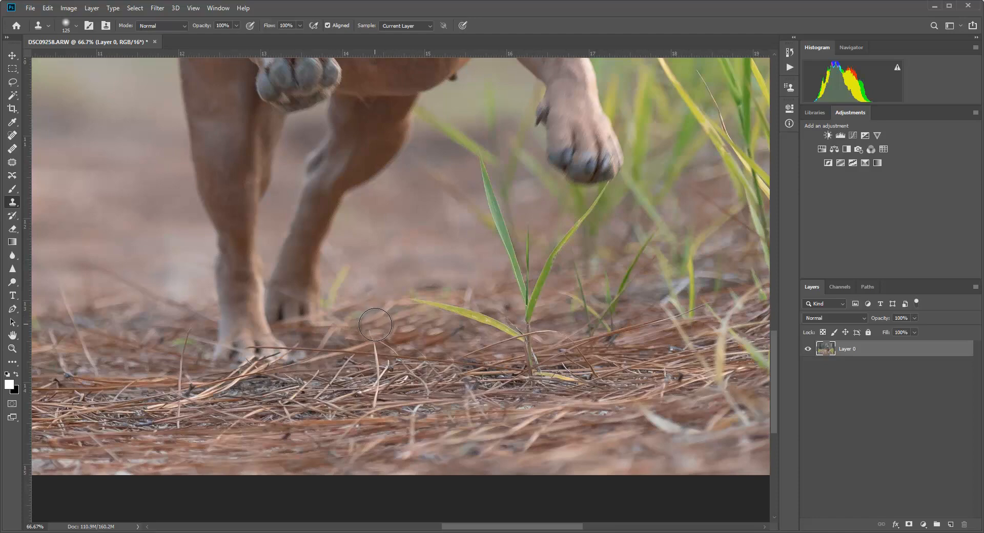
pyautogui.keyDown('alt'); pyautogui.click(382, 311); pyautogui.keyUp('alt')
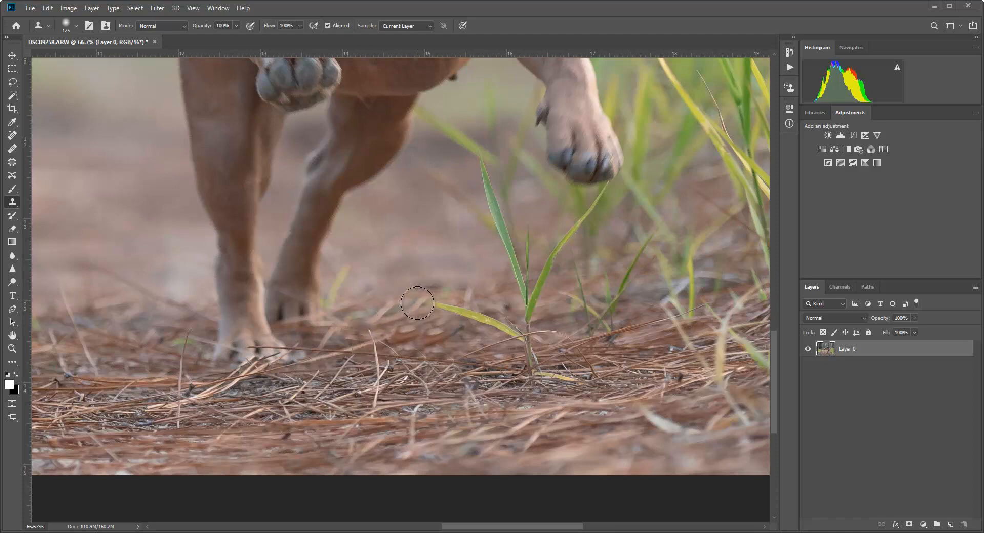
pyautogui.click(435, 302)
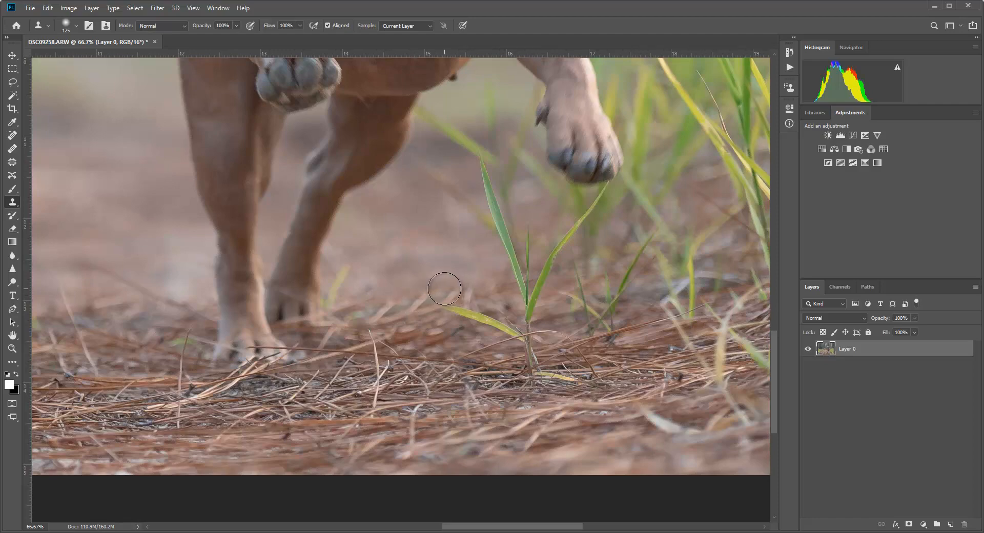
pyautogui.keyDown('alt'); pyautogui.click(438, 347); pyautogui.keyUp('alt')
pyautogui.click(451, 313)
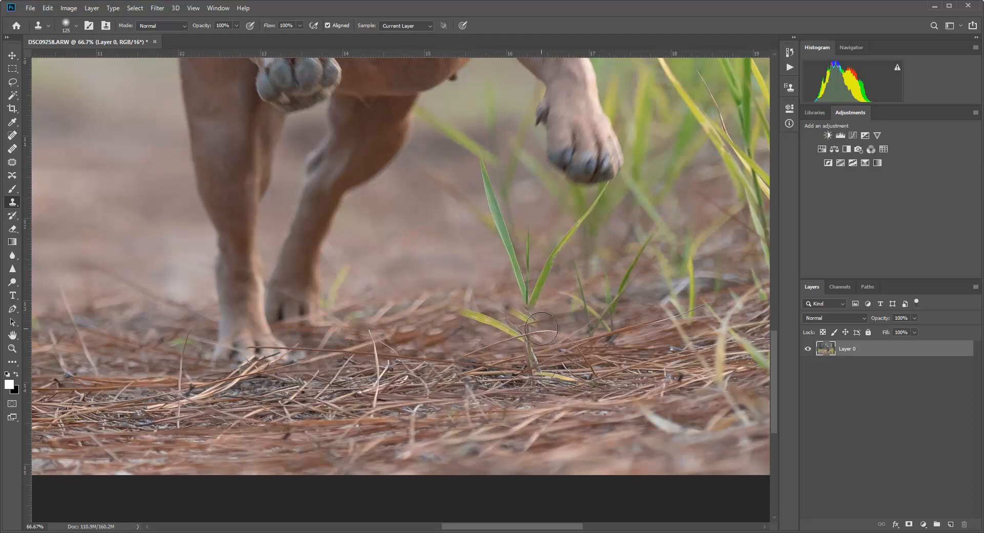
# Step: Clone clean ground over the plant's stem below its fork and over the rest of the yellow leaf
pyautogui.keyDown('alt'); pyautogui.click(556, 310); pyautogui.keyUp('alt')
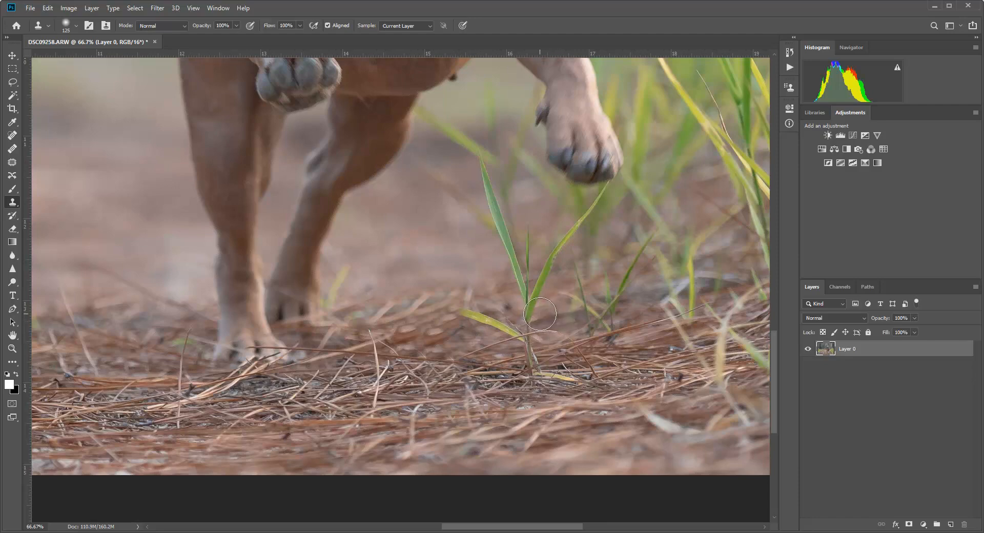
pyautogui.click(535, 318)
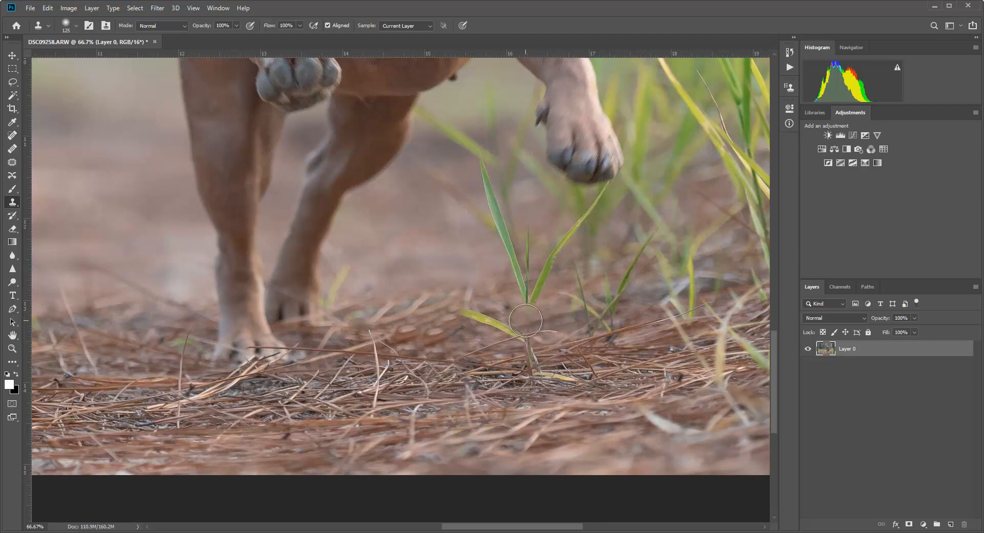
pyautogui.click(508, 326)
pyautogui.click(507, 328)
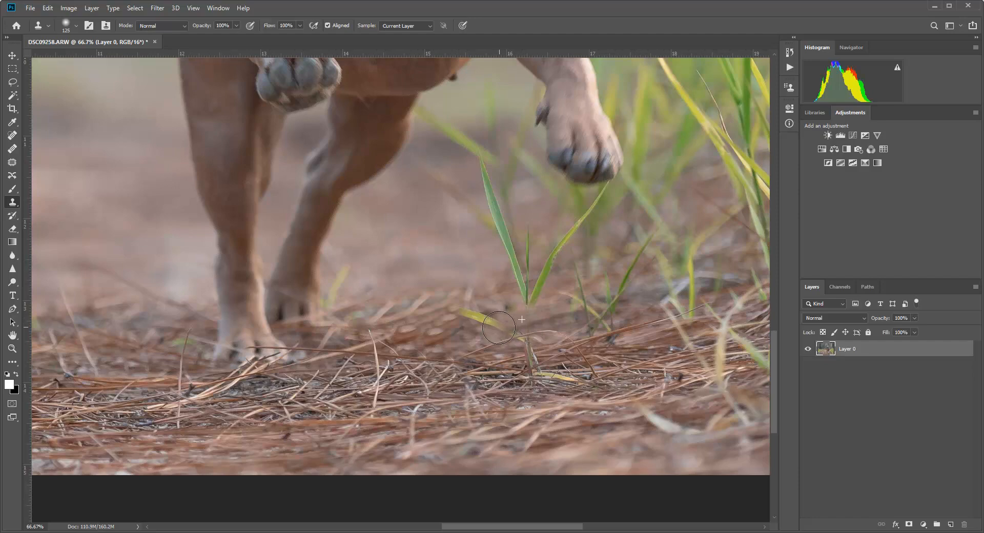
pyautogui.click(495, 329)
pyautogui.click(470, 305)
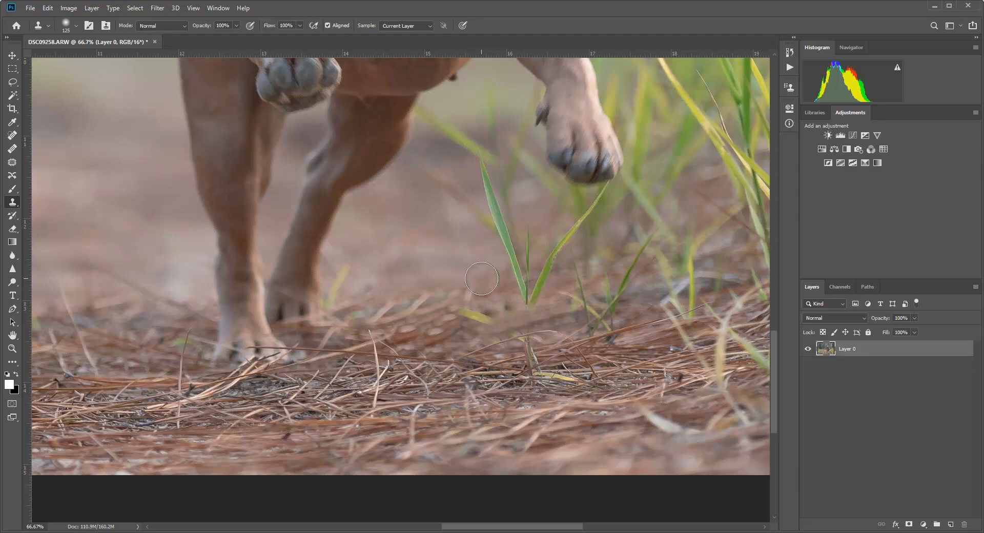
pyautogui.keyDown('alt'); pyautogui.click(488, 295); pyautogui.keyUp('alt')
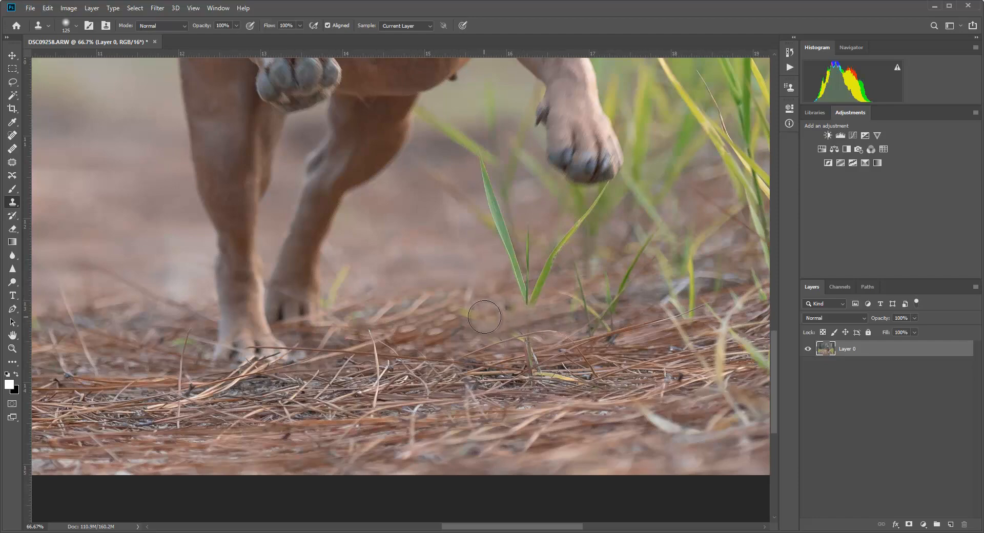
pyautogui.click(466, 315)
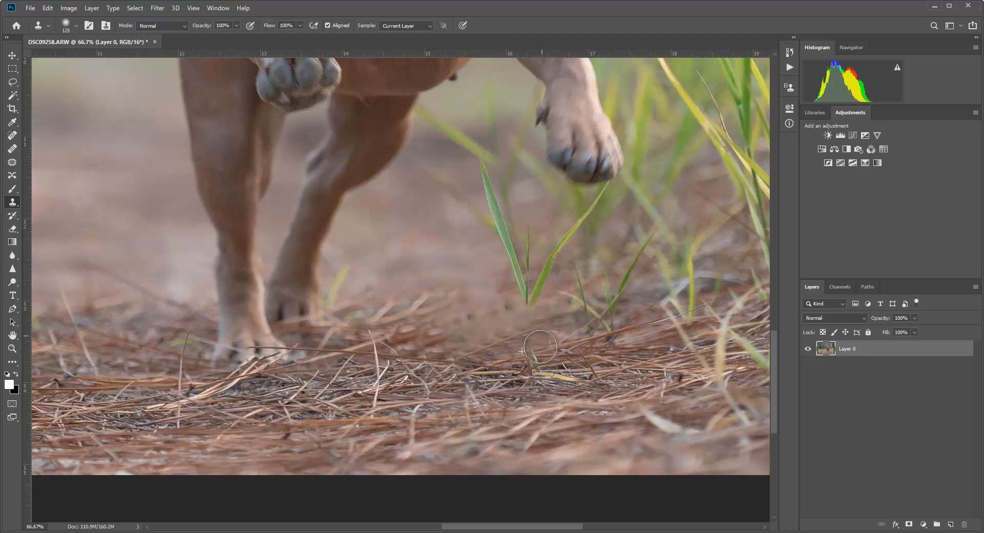
# Step: Clone blurred ground over the fork where the plant's two green leaves meet, detaching them from the stem
pyautogui.moveTo(539, 374); pyautogui.dragTo(556, 379)
pyautogui.keyDown('alt'); pyautogui.click(506, 295); pyautogui.keyUp('alt')
pyautogui.moveTo(522, 304)
pyautogui.mouseDown()
pyautogui.moveTo(538, 322)
pyautogui.moveTo(536, 300)
pyautogui.mouseUp()
pyautogui.keyDown('alt'); pyautogui.click(509, 304); pyautogui.keyUp('alt')
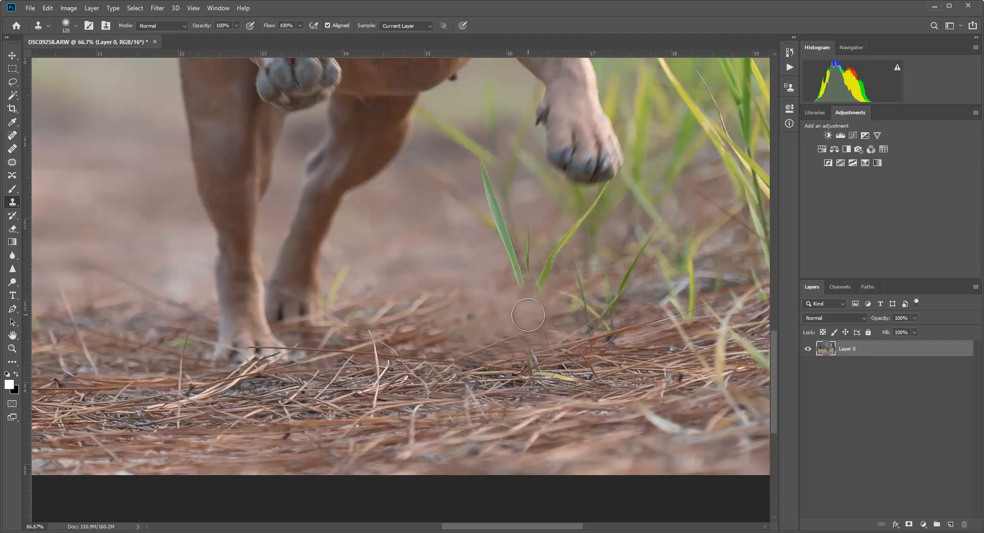
# Step: Clone pine-needle texture over the remaining stem stub and the yellow strand lying at the plant's base
pyautogui.keyDown('alt'); pyautogui.click(527, 457); pyautogui.keyUp('alt')
pyautogui.moveTo(526, 385); pyautogui.dragTo(529, 393)
pyautogui.keyDown('alt'); pyautogui.click(572, 347); pyautogui.keyUp('alt')
pyautogui.click(554, 355)
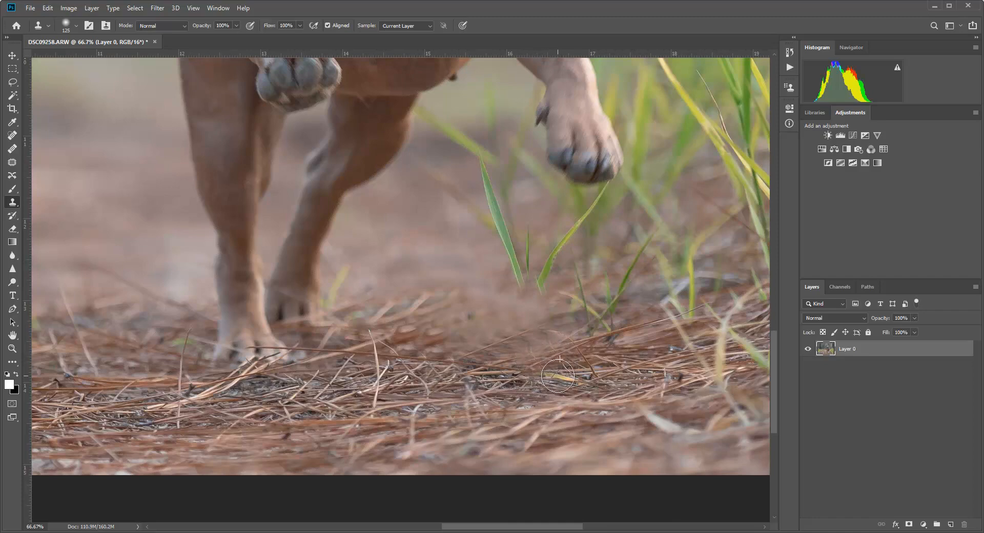
pyautogui.keyDown('alt'); pyautogui.click(609, 380); pyautogui.keyUp('alt')
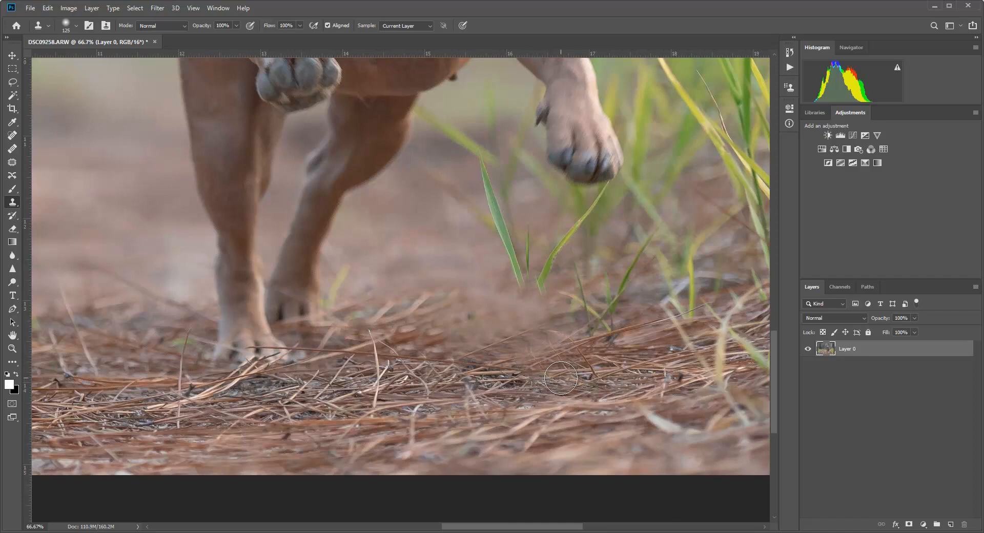
pyautogui.click(567, 379)
pyautogui.click(552, 377)
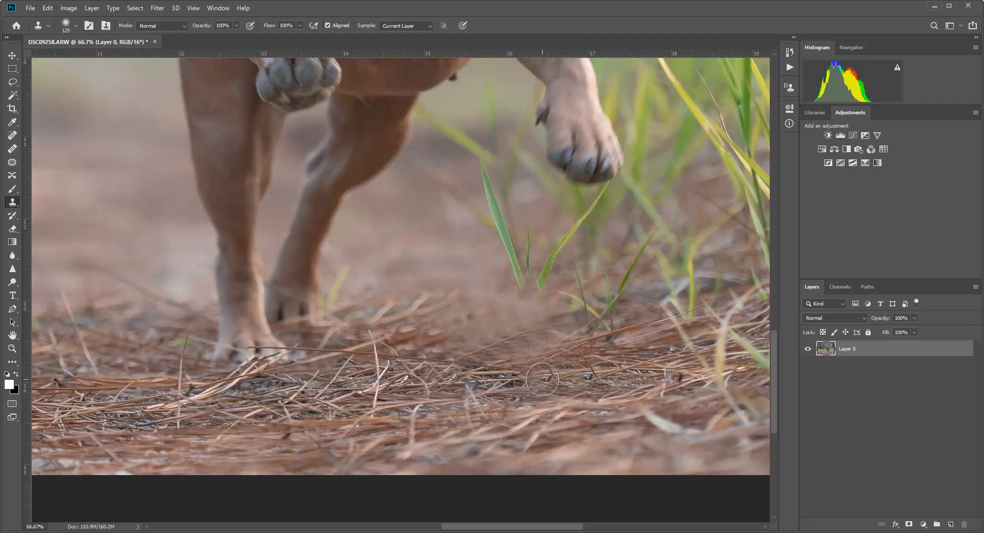
pyautogui.click(14, 83)
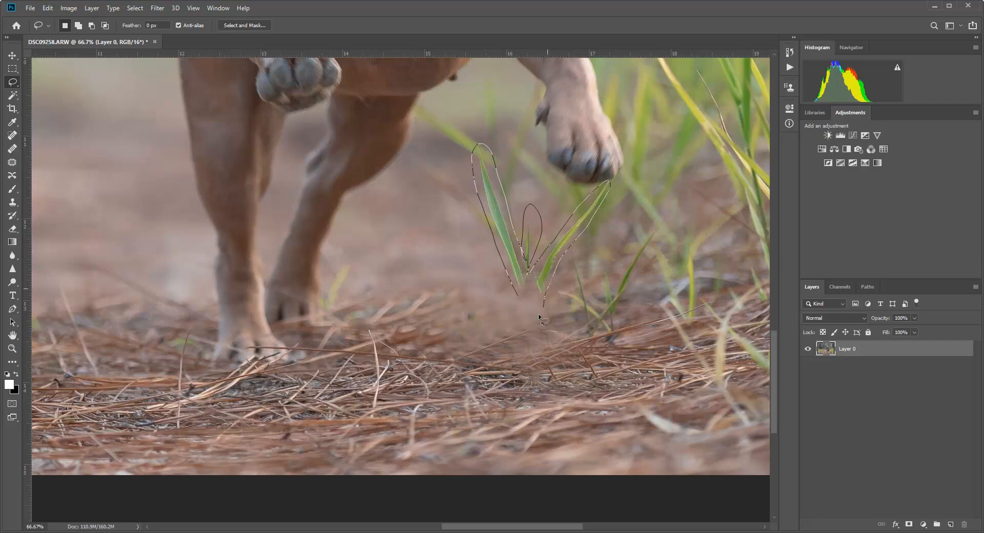
pyautogui.moveTo(539, 318); pyautogui.dragTo(519, 305)
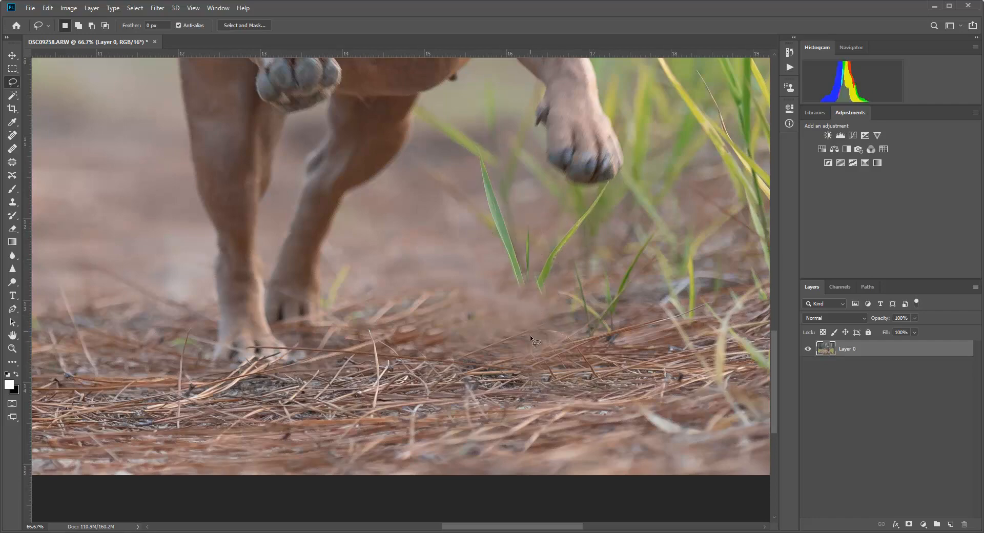
pyautogui.click(47, 7)
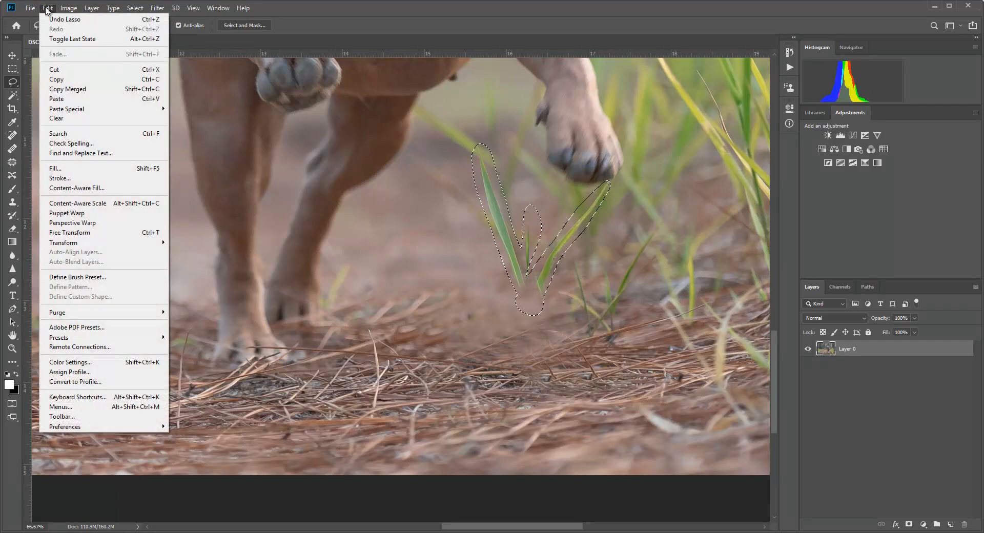
pyautogui.click(77, 189)
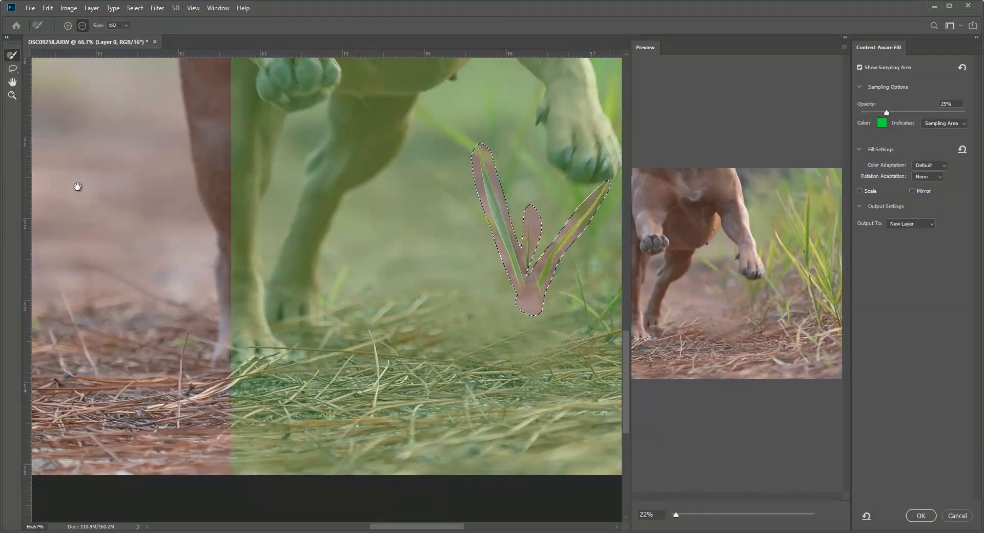
pyautogui.moveTo(676, 514); pyautogui.dragTo(688, 525)
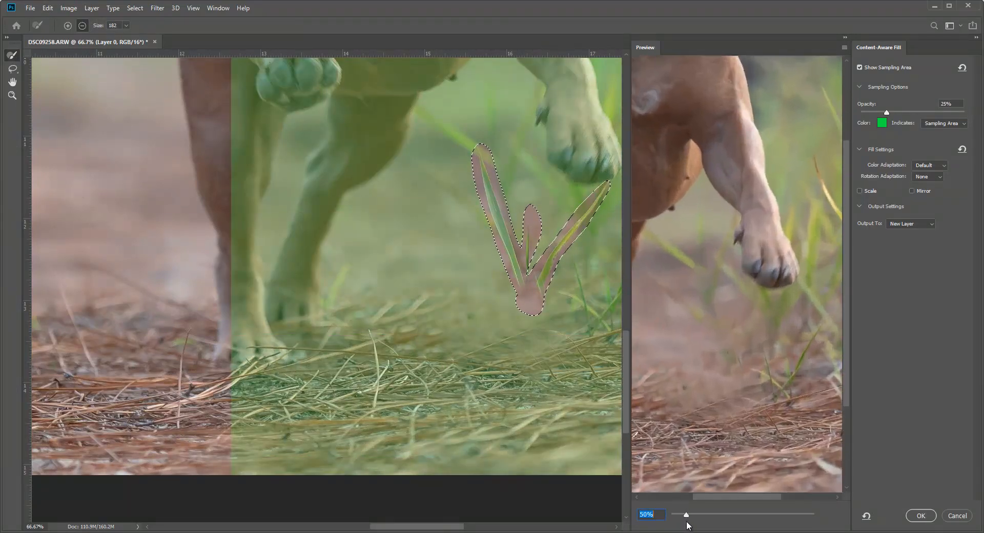
pyautogui.moveTo(747, 402); pyautogui.dragTo(758, 328)
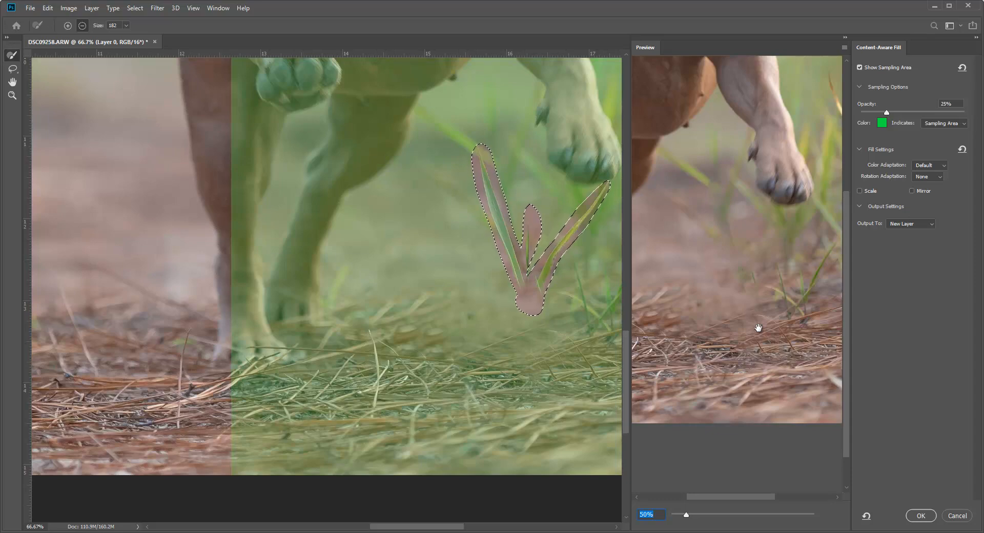
pyautogui.moveTo(758, 328); pyautogui.dragTo(754, 368)
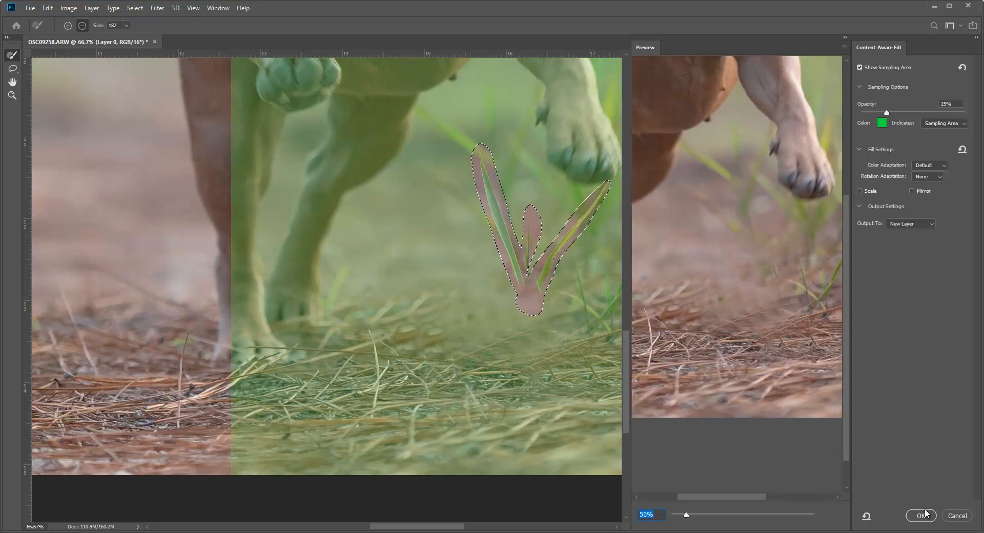
pyautogui.click(956, 516)
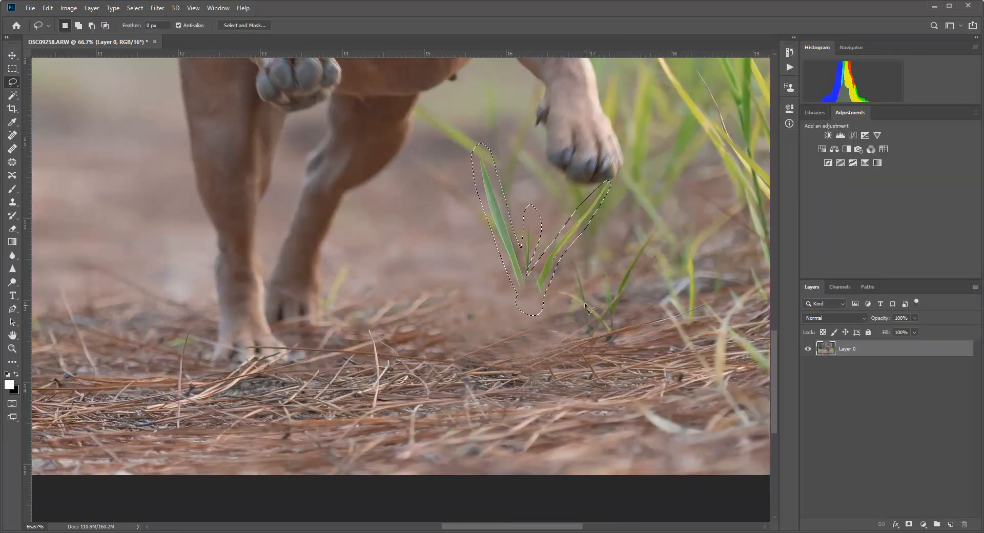
pyautogui.press('m')
pyautogui.click(69, 156)
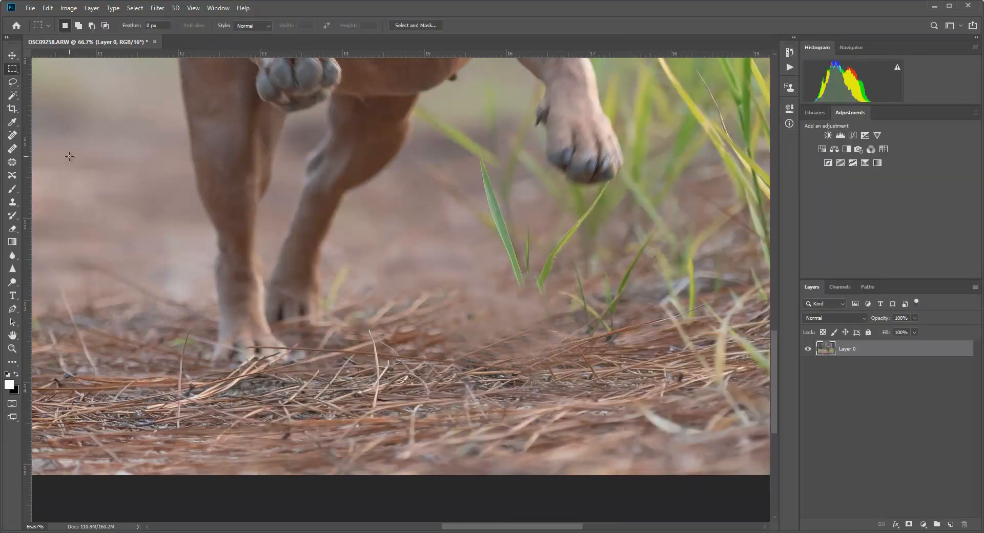
# Step: Undo all the clone strokes over the small plant, back to its intact stem, fork and full yellow leaf
pyautogui.hotkey('ctrl', 'z')
pyautogui.hotkey('ctrl', 'z')
pyautogui.hotkey('ctrl', 'z')
pyautogui.hotkey('ctrl', 'z')
pyautogui.hotkey('ctrl', 'z')
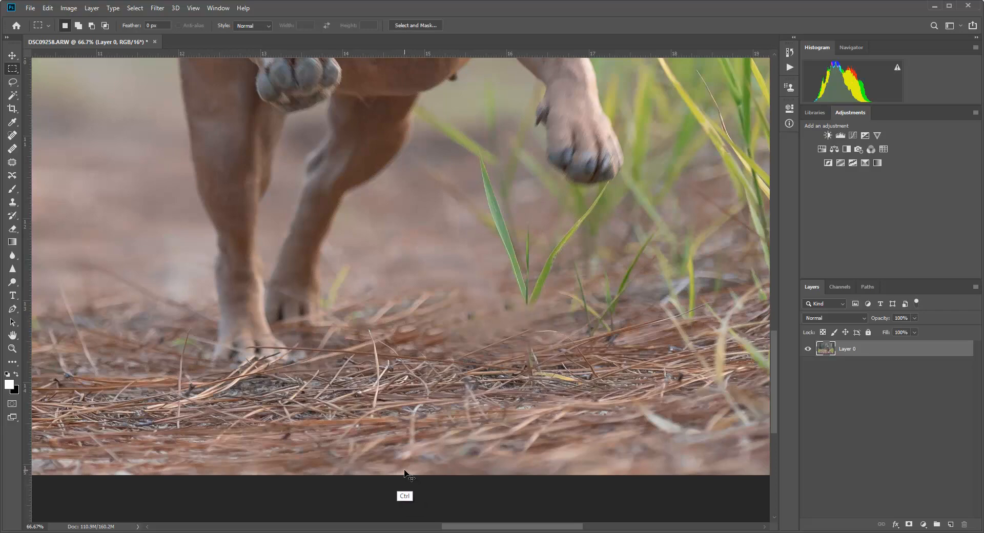
pyautogui.hotkey('ctrl', 'z')
pyautogui.hotkey('ctrl', 'z')
pyautogui.hotkey('ctrl', 'z')
pyautogui.hotkey('ctrl', 'z')
pyautogui.hotkey('ctrl', 'z')
pyautogui.hotkey('ctrl', 'z')
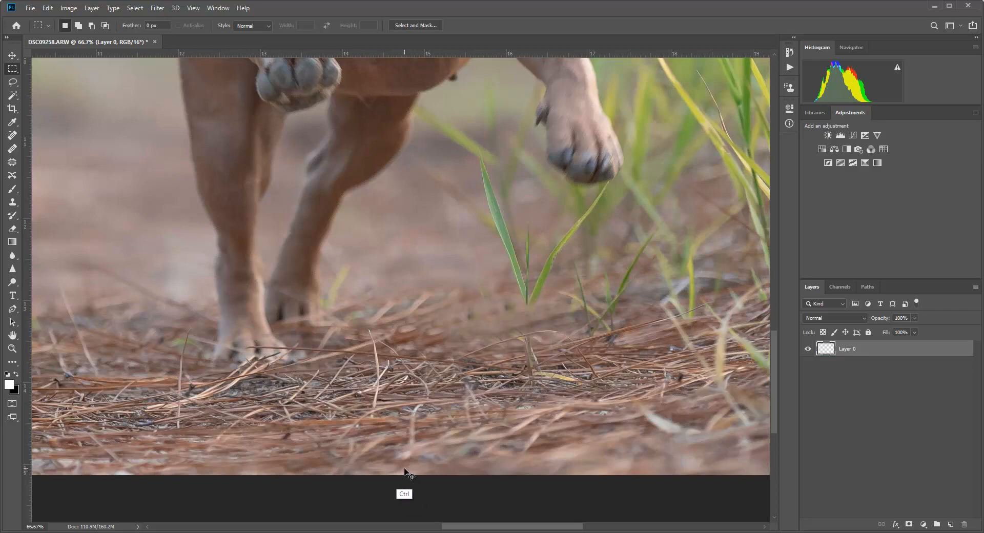
pyautogui.hotkey('ctrl', 'z')
pyautogui.hotkey('ctrl', 'z')
pyautogui.hotkey('ctrl', 'z')
pyautogui.hotkey('ctrl', 'z')
pyautogui.hotkey('ctrl', 'z')
pyautogui.hotkey('ctrl', 'z')
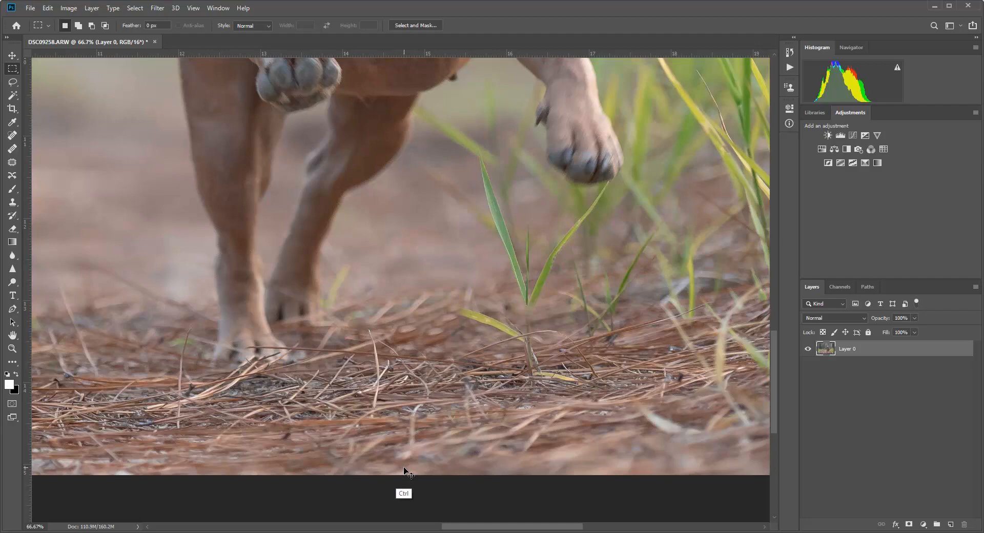
pyautogui.hotkey('ctrl', 'z')
pyautogui.hotkey('ctrl', 'z')
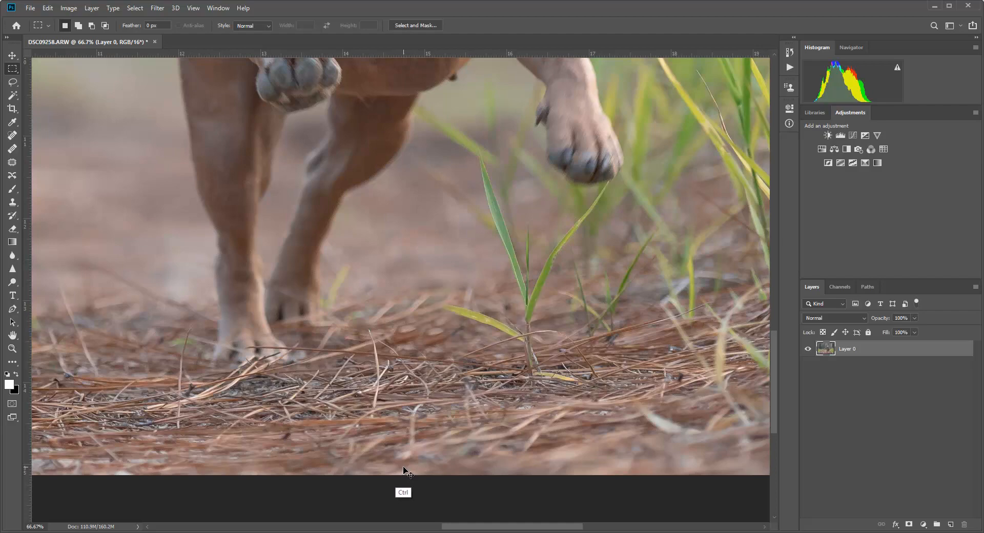
pyautogui.hotkey('ctrl', 'z')
pyautogui.hotkey('ctrl', 'z')
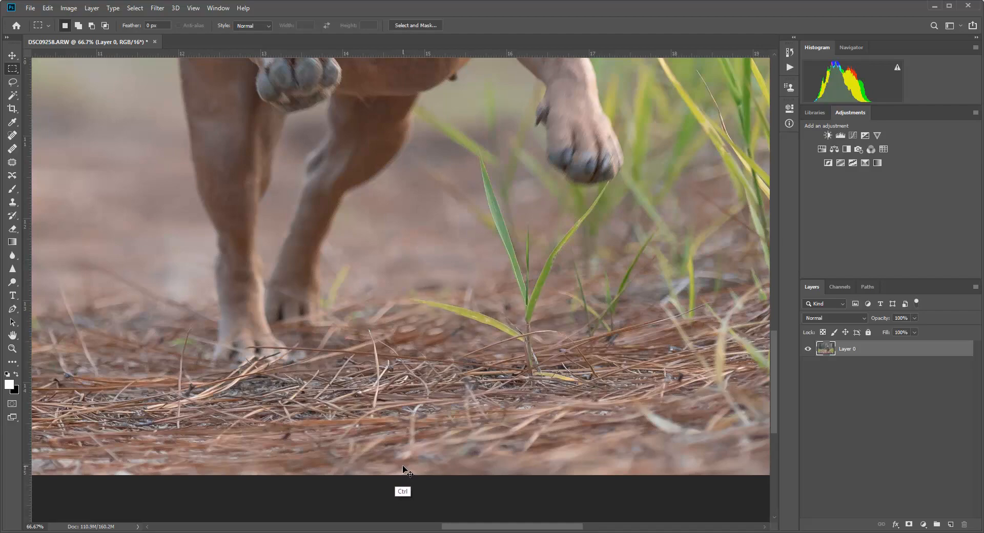
# Step: Outline the whole small plant with the Lasso and remove it using Content-Aware Fill, with the output on a new layer
pyautogui.click(13, 82)
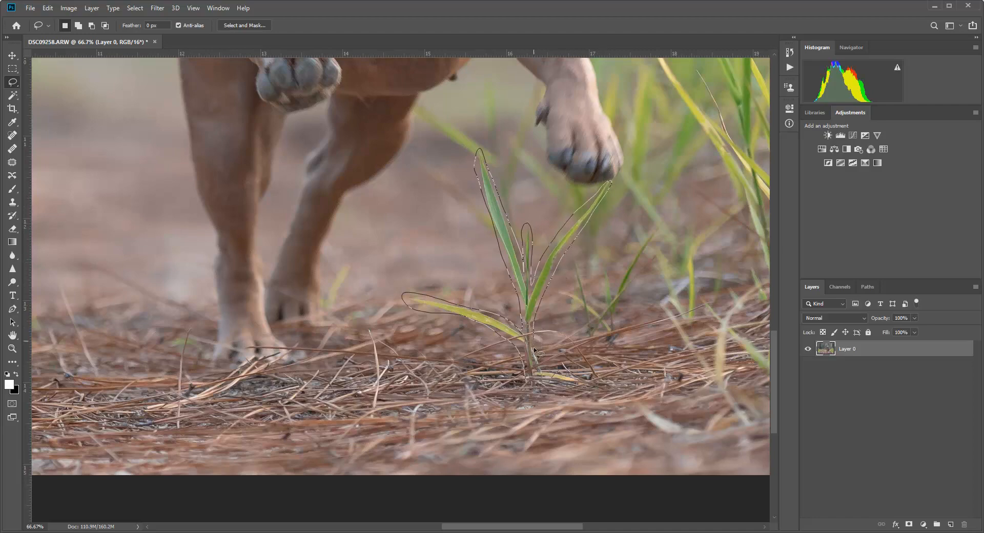
pyautogui.moveTo(546, 386); pyautogui.dragTo(536, 388)
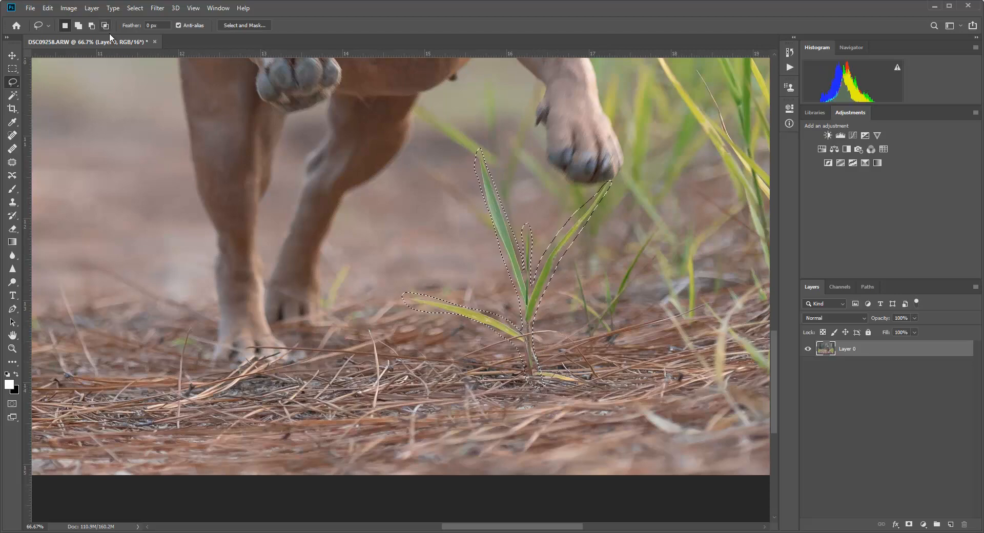
pyautogui.click(49, 8)
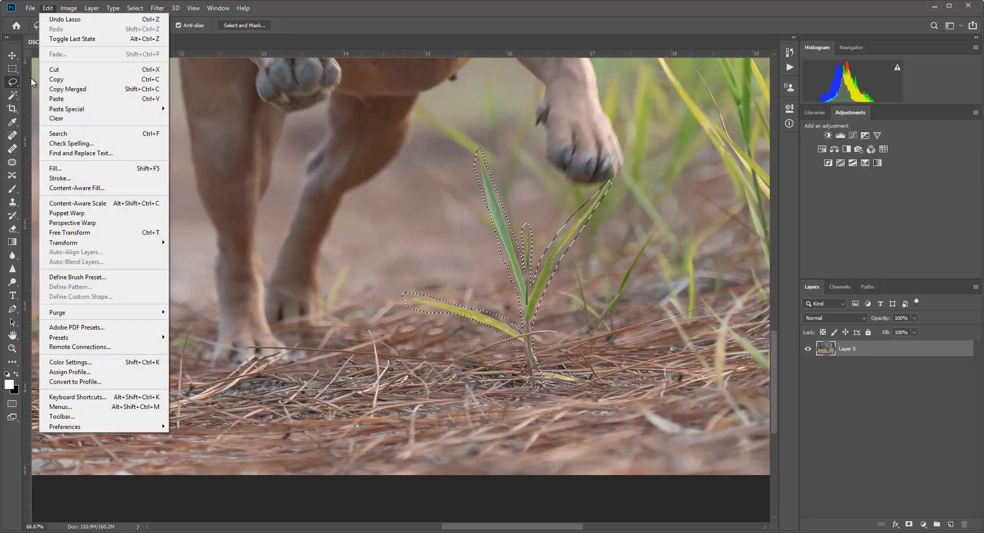
pyautogui.click(77, 188)
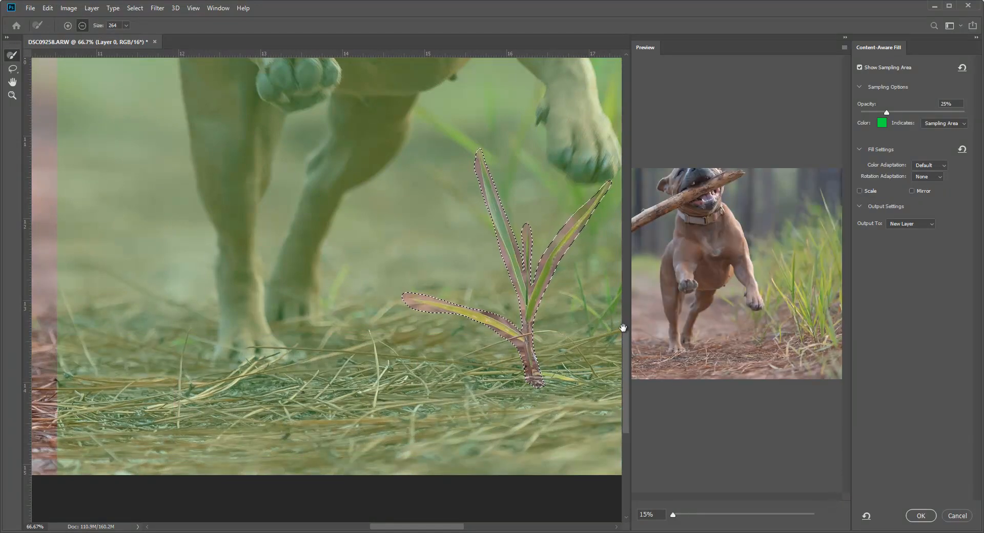
pyautogui.moveTo(673, 514); pyautogui.dragTo(682, 514)
pyautogui.moveTo(726, 440); pyautogui.dragTo(693, 323)
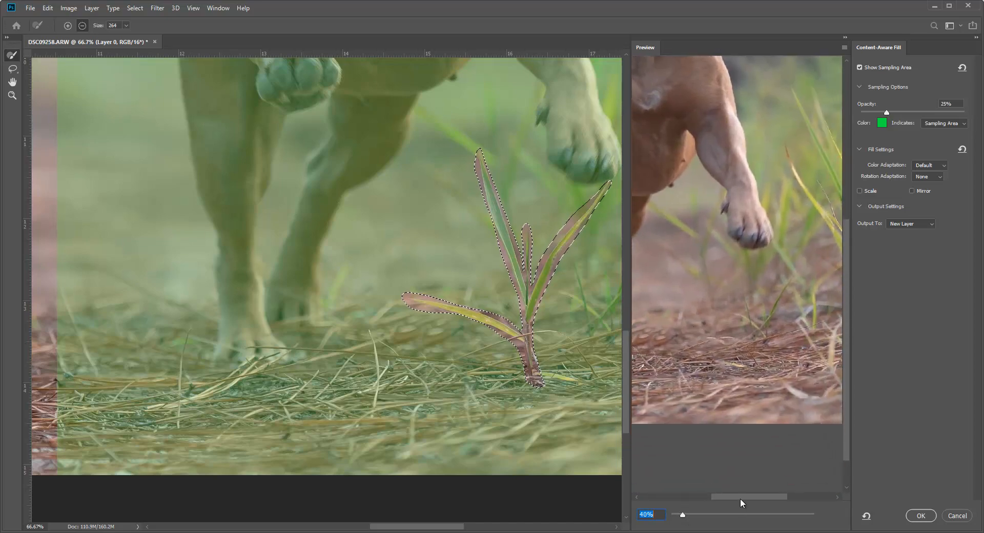
pyautogui.click(920, 515)
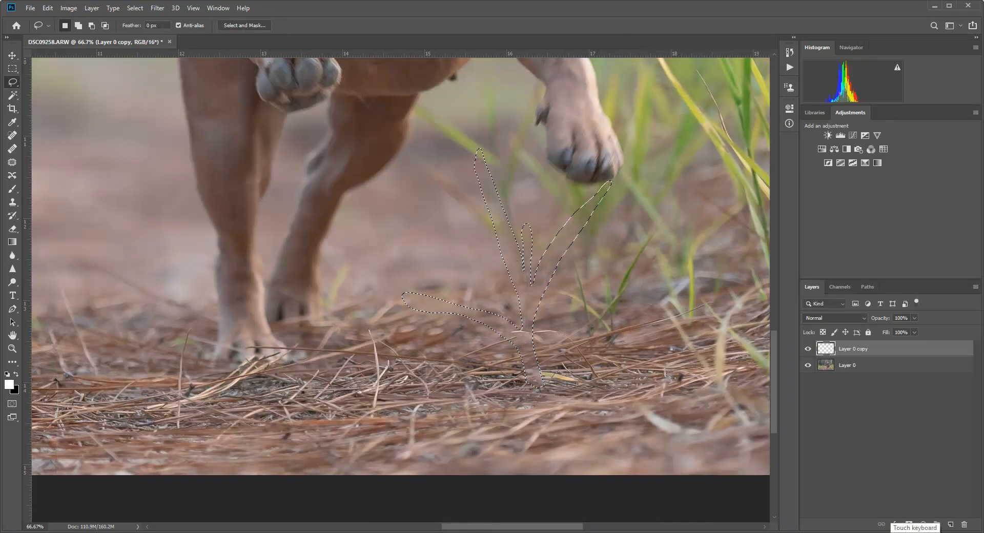
# Step: Clear the selection around the removed plant and flatten the image into a single background layer
pyautogui.click(12, 69)
pyautogui.click(101, 168)
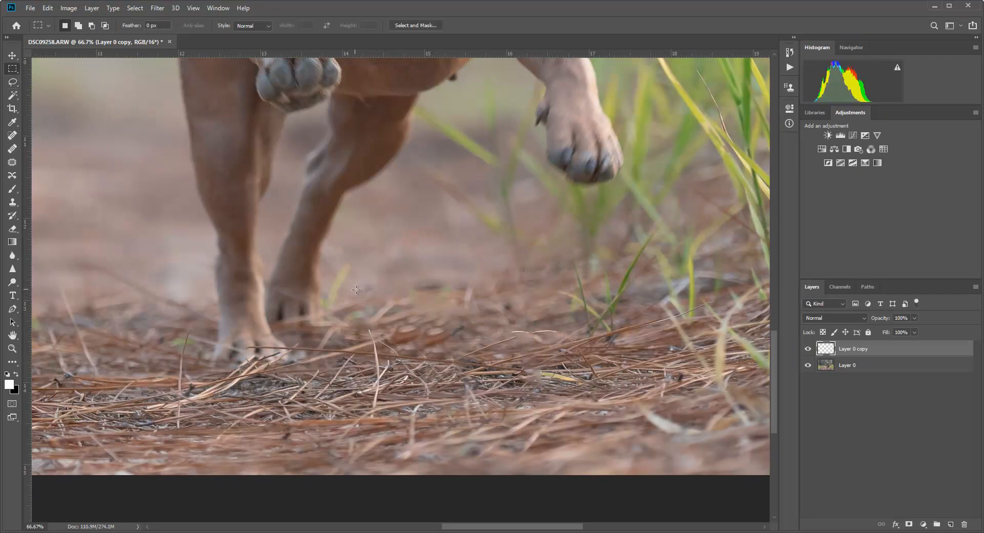
pyautogui.rightClick(863, 368)
pyautogui.click(831, 416)
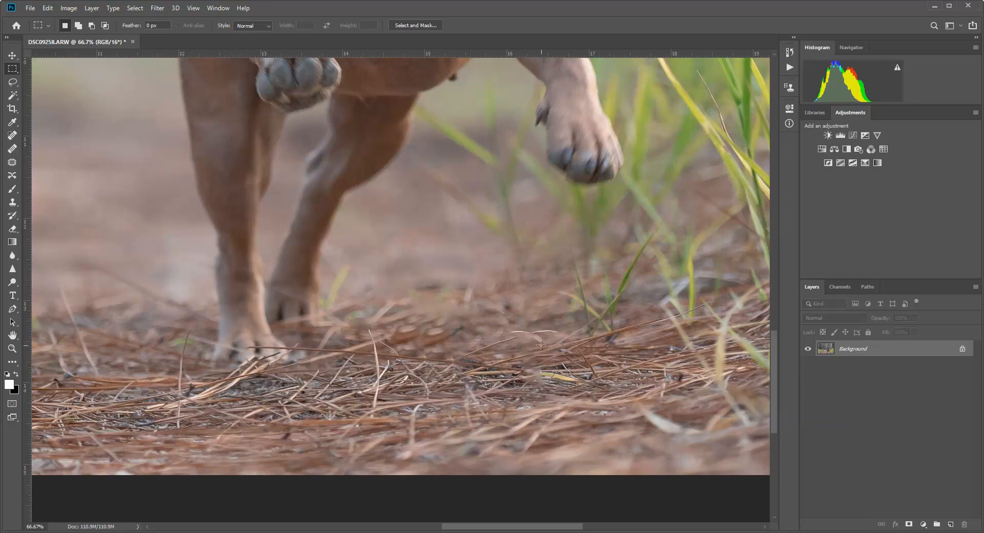
pyautogui.click(12, 202)
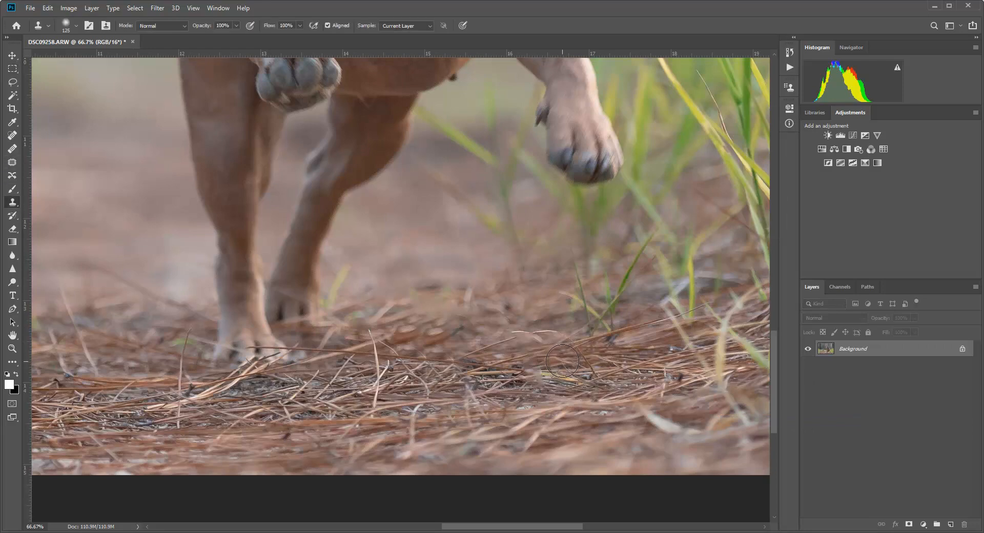
pyautogui.press('alt')
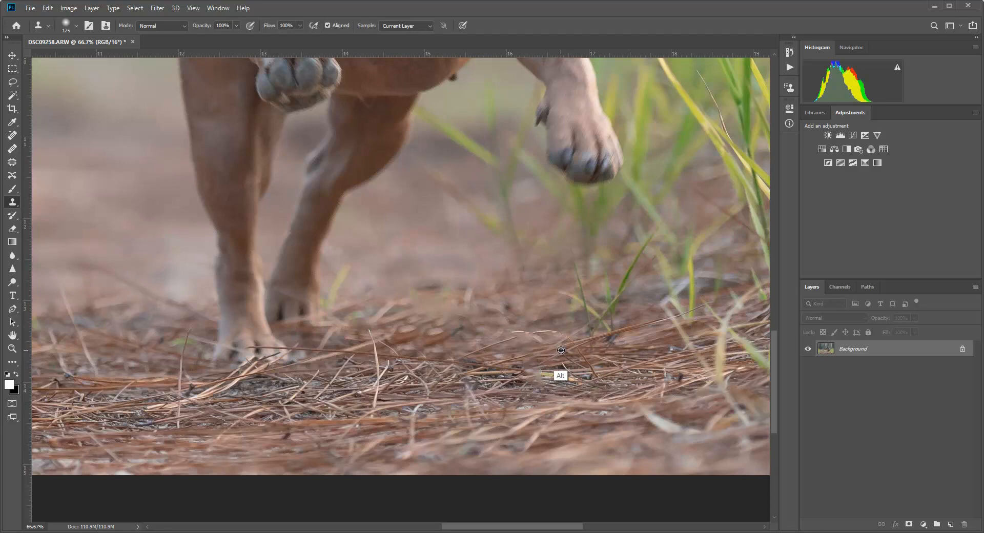
pyautogui.keyDown('alt'); pyautogui.click(562, 349); pyautogui.keyUp('alt')
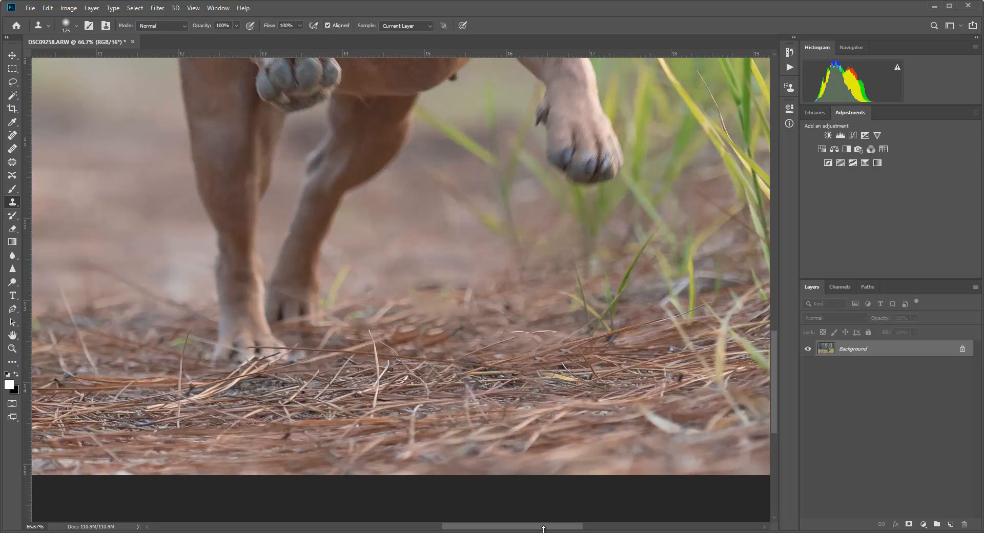
# Step: Remove the small green blades beside the dog's hind feet with a smaller Spot Healing Brush set to Content-Aware
pyautogui.moveTo(545, 529); pyautogui.dragTo(506, 529)
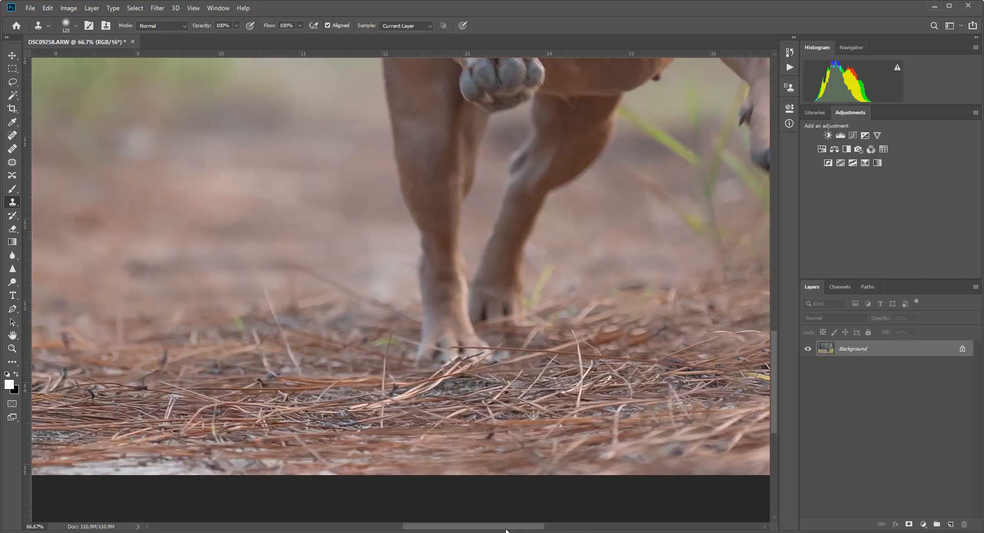
pyautogui.click(12, 136)
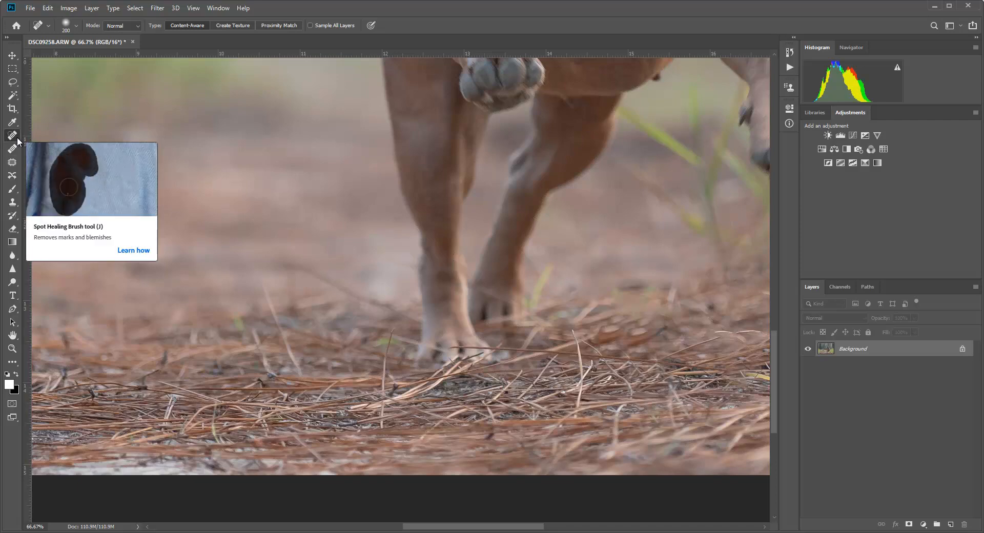
pyautogui.press('[')
pyautogui.press('[')
pyautogui.press('[')
pyautogui.press('[')
pyautogui.press('[')
pyautogui.press('[')
pyautogui.press('[')
pyautogui.press('[')
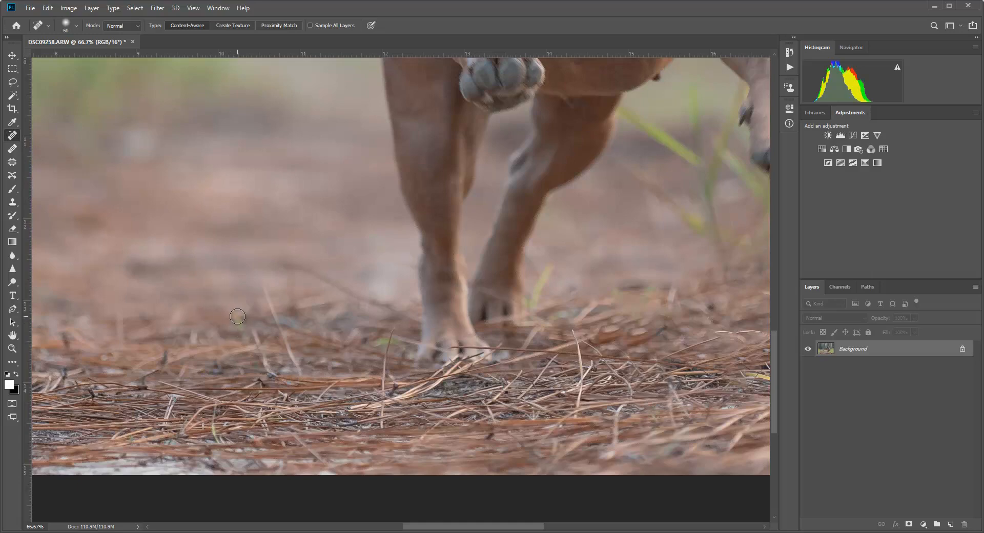
pyautogui.press(']')
pyautogui.moveTo(380, 346); pyautogui.dragTo(402, 354)
pyautogui.moveTo(553, 265); pyautogui.dragTo(536, 310)
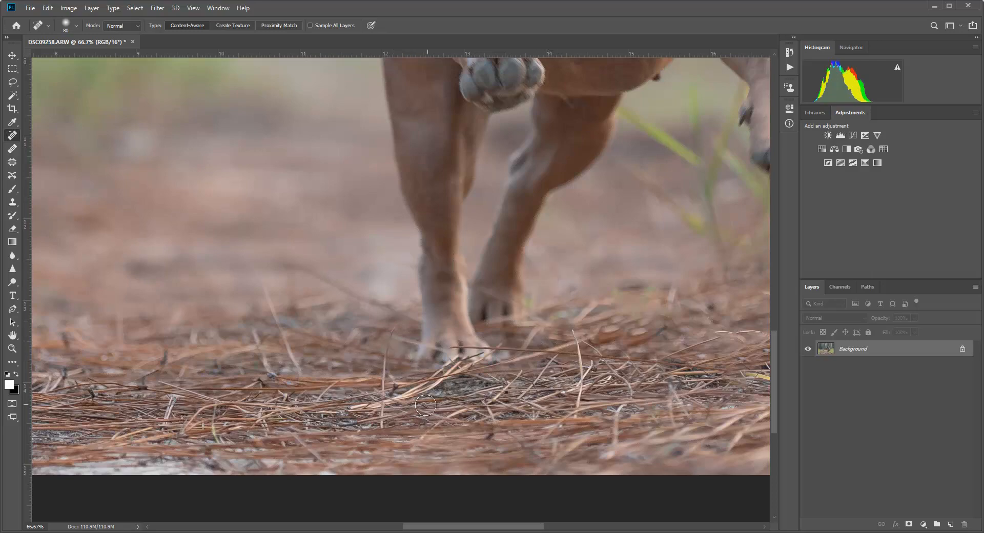
# Step: Heal the small green spot on the path and the pale clump beside the grass at the photo's left edge
pyautogui.moveTo(302, 365); pyautogui.dragTo(483, 344)
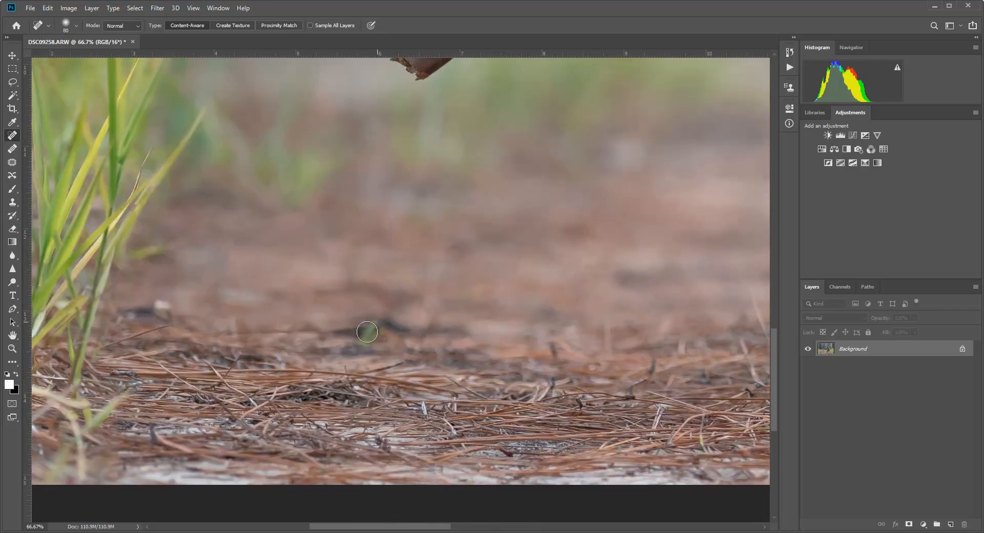
pyautogui.moveTo(367, 332); pyautogui.dragTo(382, 336)
pyautogui.moveTo(158, 302)
pyautogui.mouseDown()
pyautogui.moveTo(212, 379)
pyautogui.moveTo(170, 301)
pyautogui.mouseUp()
pyautogui.scroll(4, 377, 388)
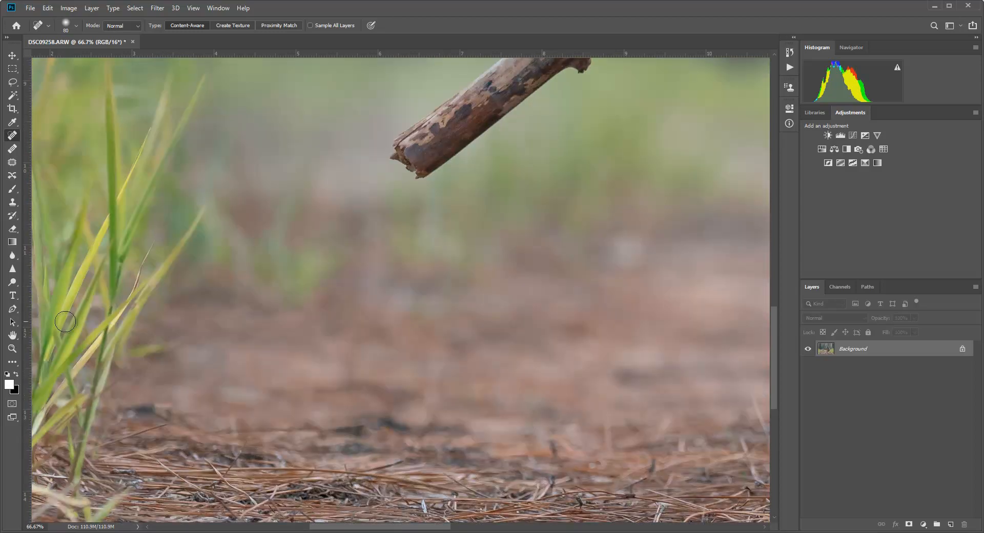
# Step: Check the whole retouched photo and examine the dog's face up close around the thin twig crossing it
pyautogui.click(11, 350)
pyautogui.rightClick(283, 336)
pyautogui.click(305, 340)
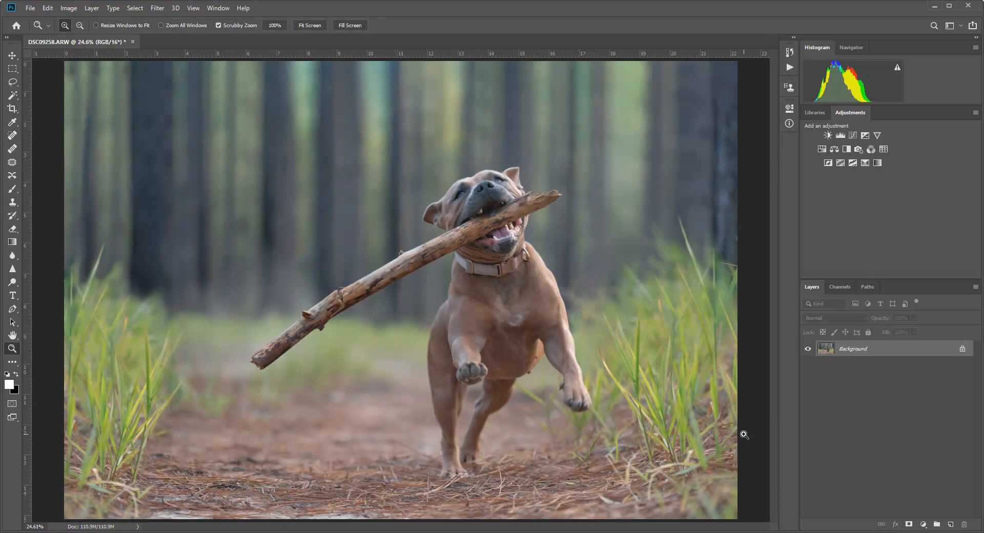
pyautogui.click(514, 179)
pyautogui.click(522, 191)
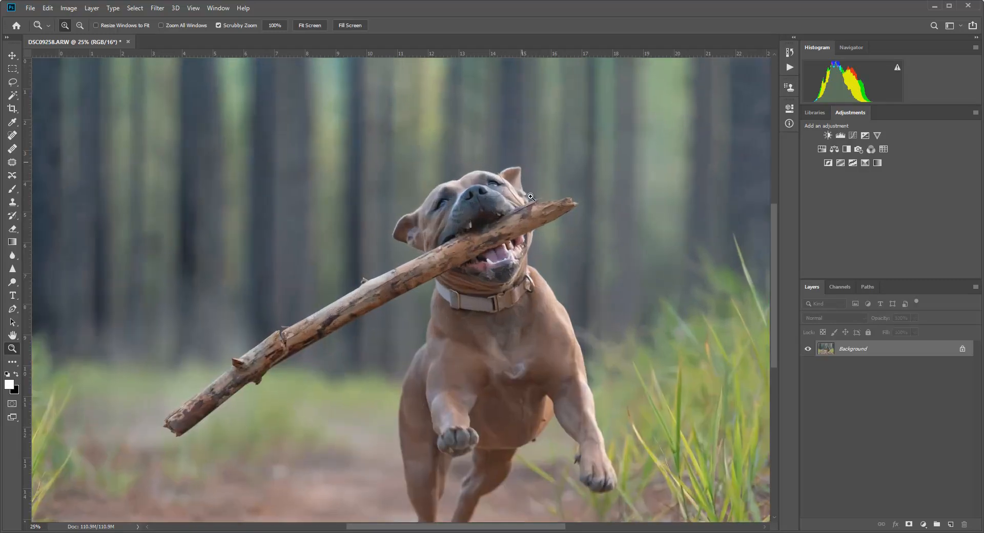
pyautogui.click(502, 169)
pyautogui.click(481, 150)
pyautogui.click(480, 151)
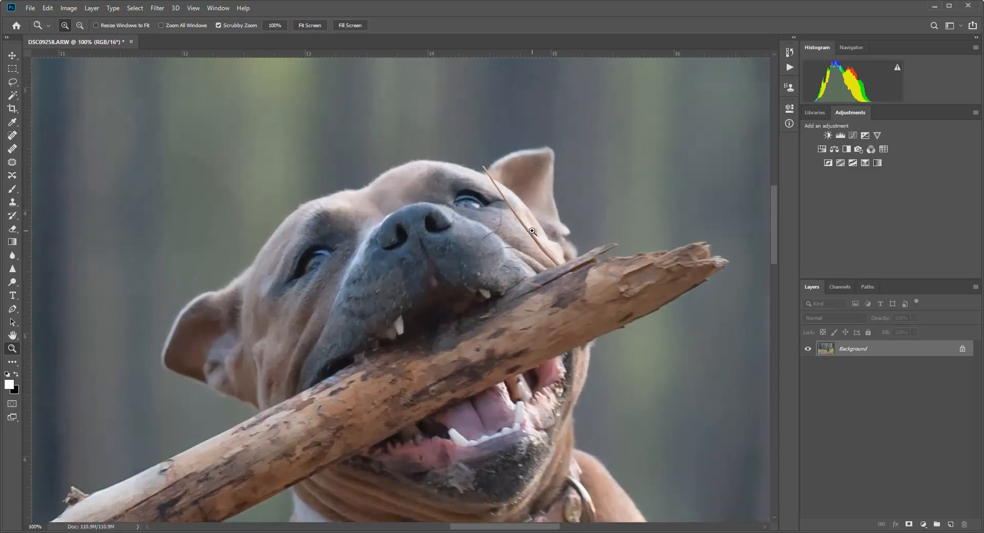
pyautogui.click(523, 229)
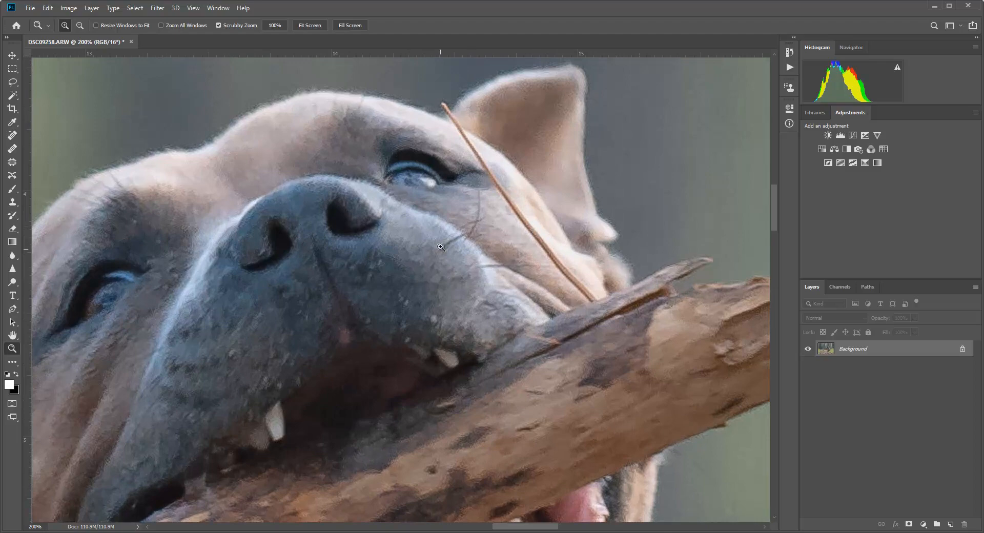
pyautogui.scroll(-2, 467, 254)
pyautogui.scroll(4, 467, 254)
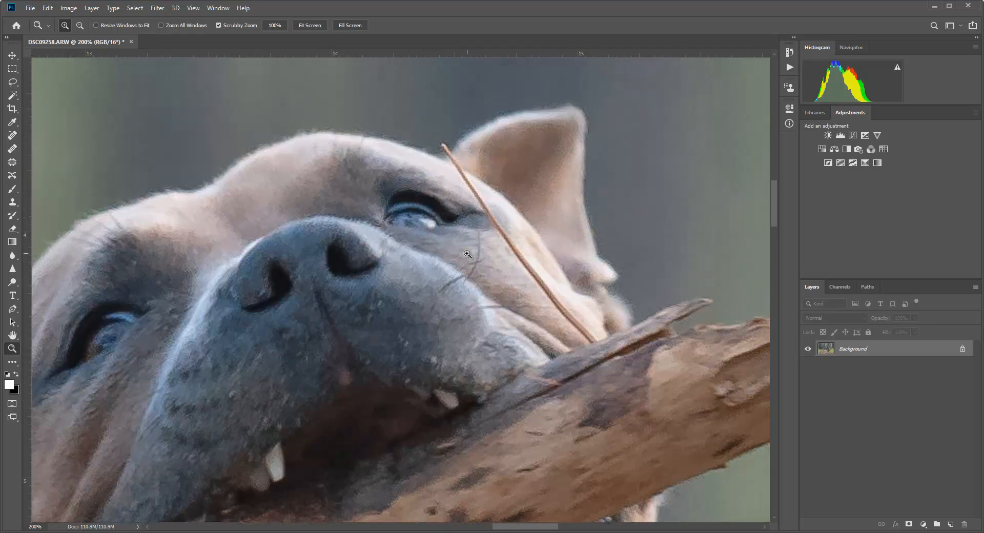
pyautogui.scroll(3, 468, 254)
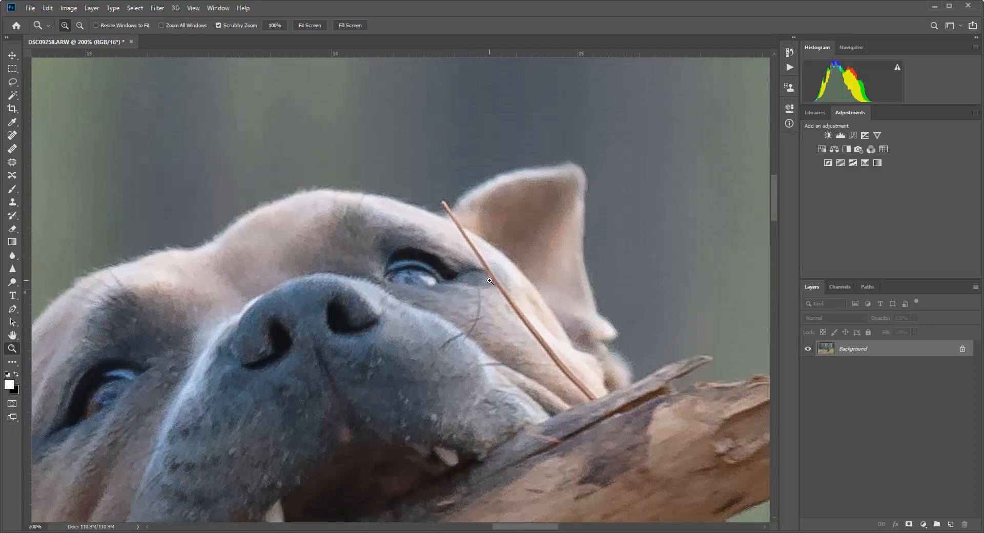
pyautogui.scroll(-5, 454, 294)
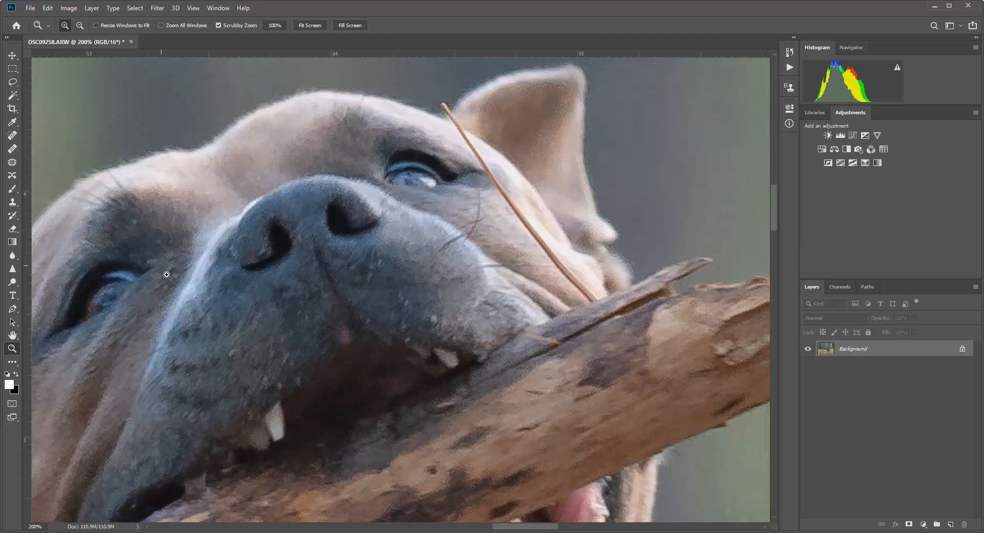
pyautogui.scroll(4, 546, 300)
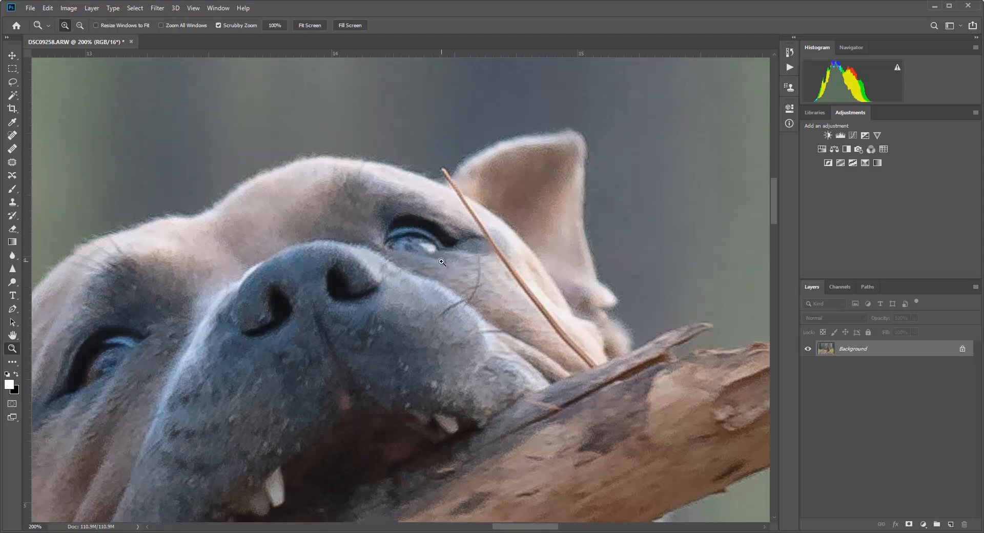
pyautogui.scroll(2, 487, 249)
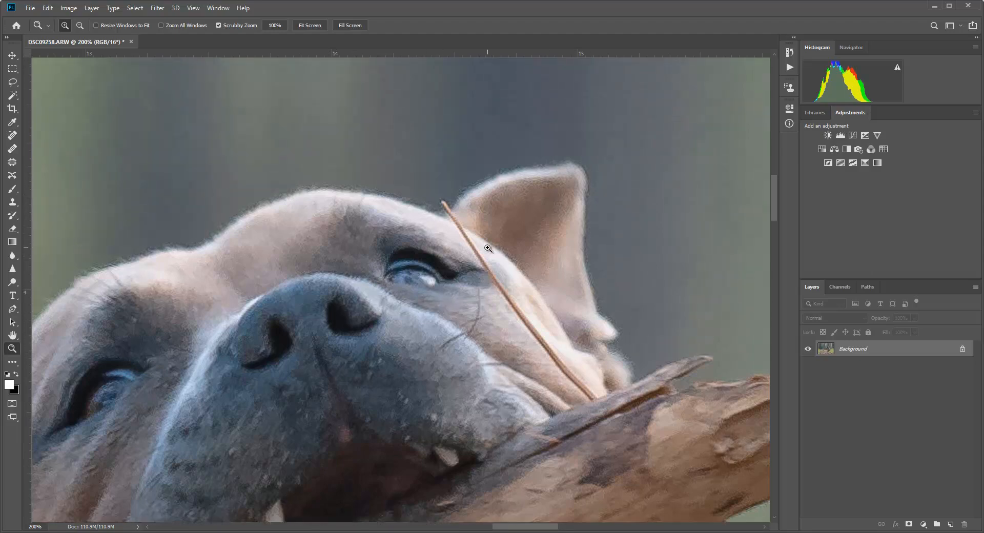
pyautogui.click(12, 82)
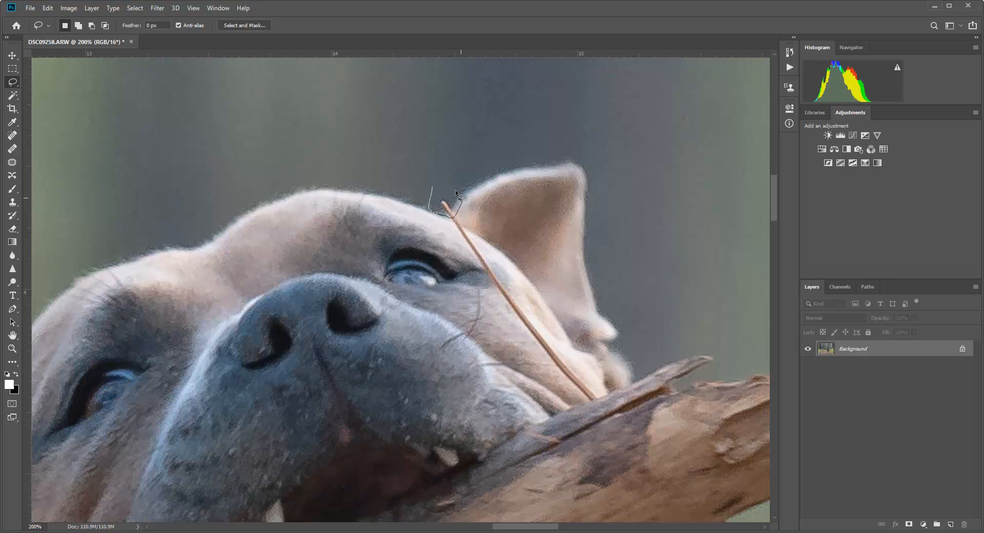
pyautogui.moveTo(455, 190); pyautogui.dragTo(452, 182)
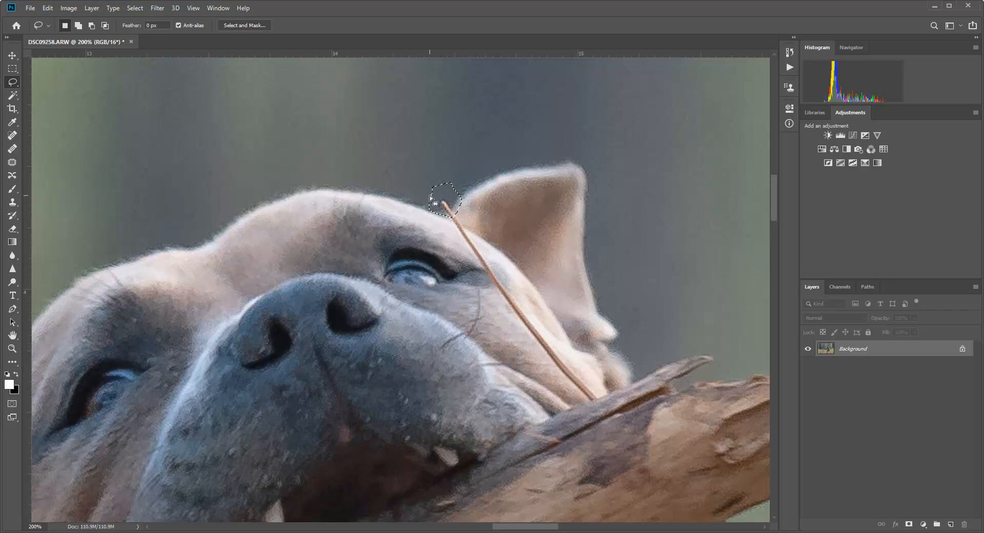
pyautogui.click(47, 8)
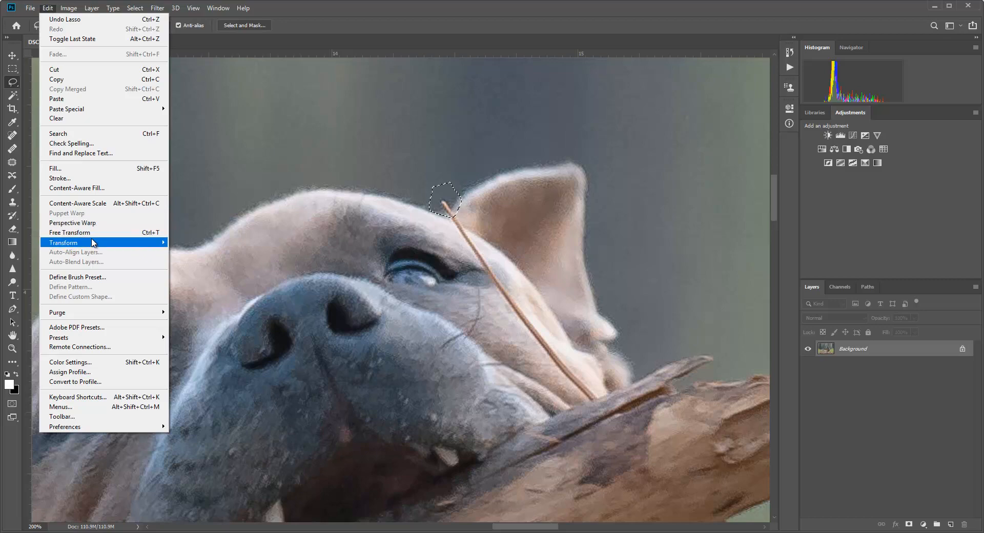
pyautogui.click(96, 189)
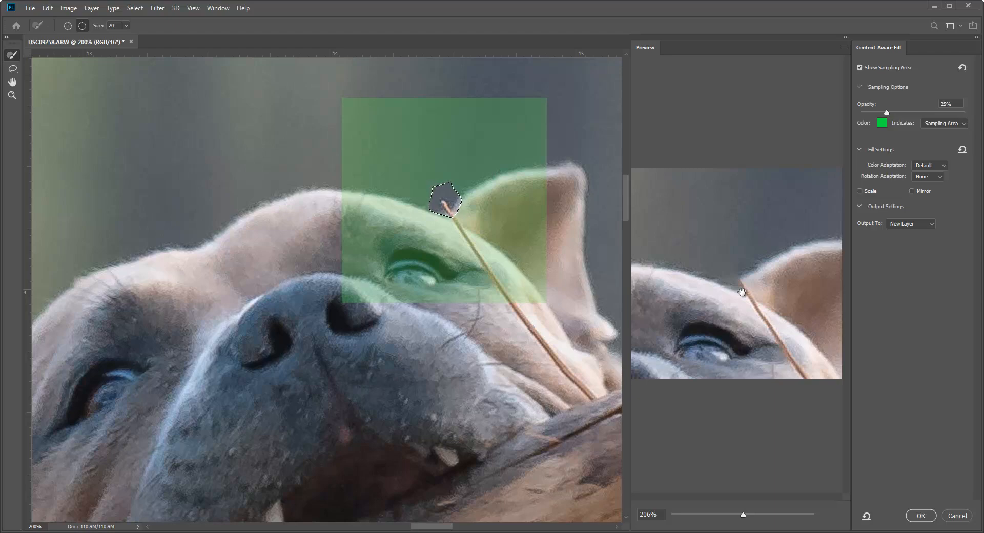
pyautogui.click(951, 516)
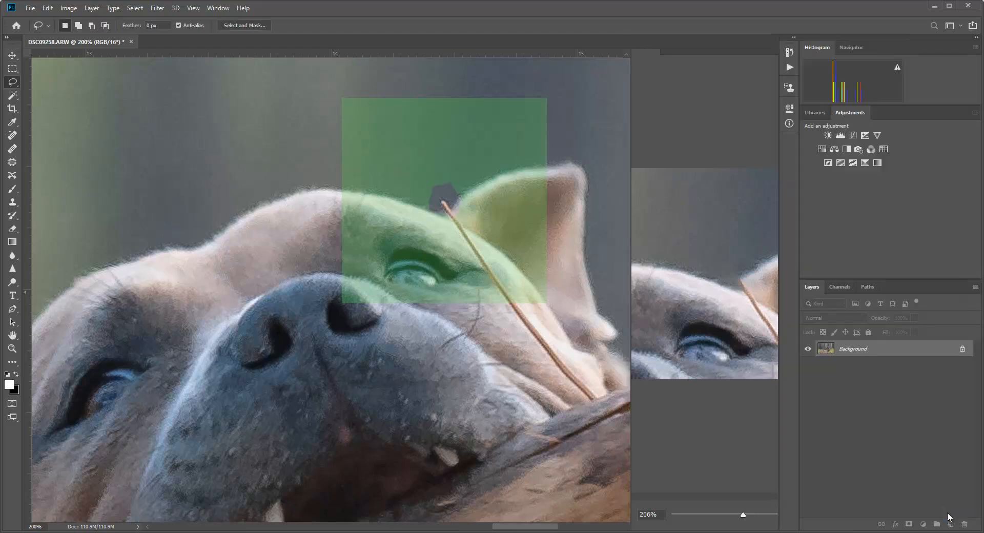
pyautogui.hotkey('ctrl', 'd')
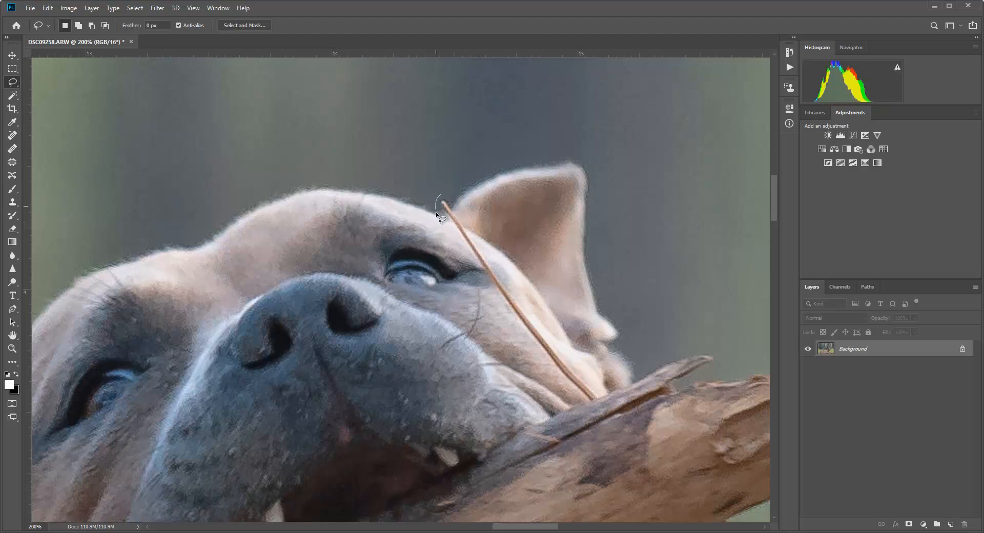
# Step: Remove the twig's tip above the dog's head with a tight lasso and Content-Aware Fill, flatten the image and clear the selection
pyautogui.moveTo(455, 202); pyautogui.dragTo(453, 188)
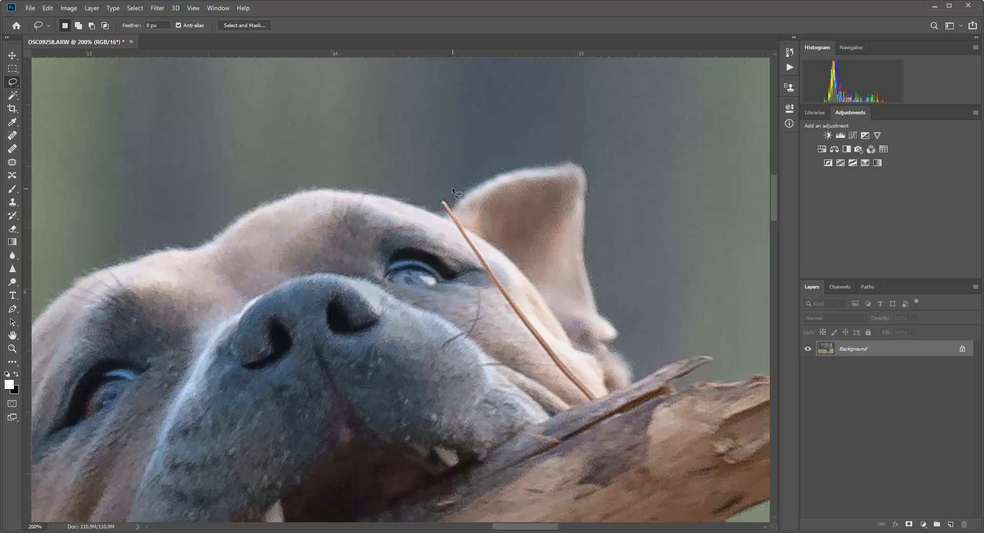
pyautogui.click(48, 9)
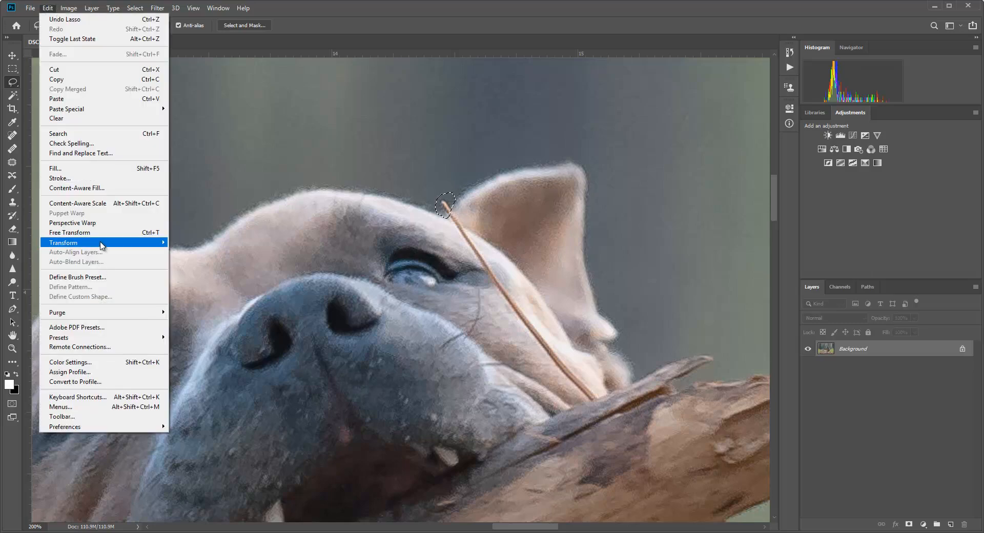
pyautogui.moveTo(102, 244)
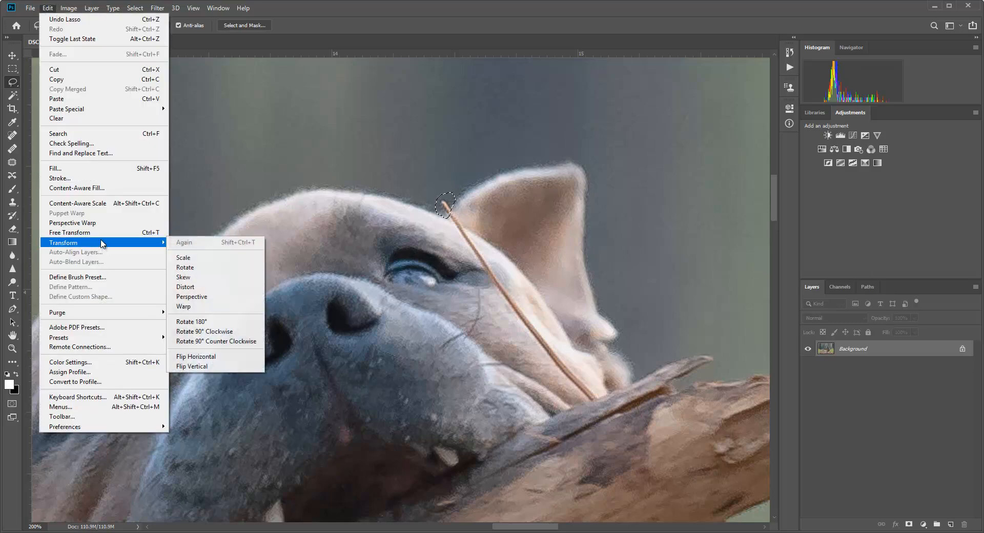
pyautogui.click(101, 188)
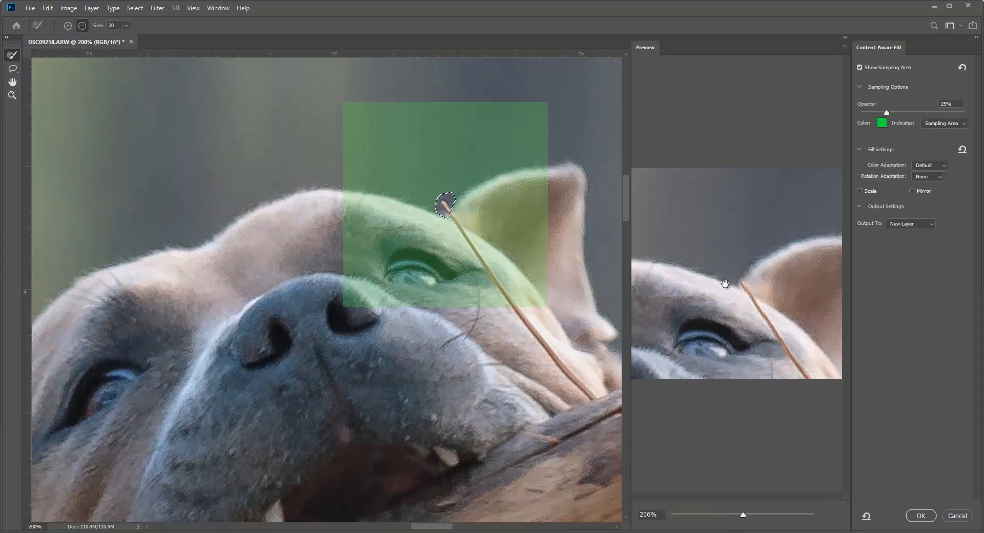
pyautogui.click(921, 516)
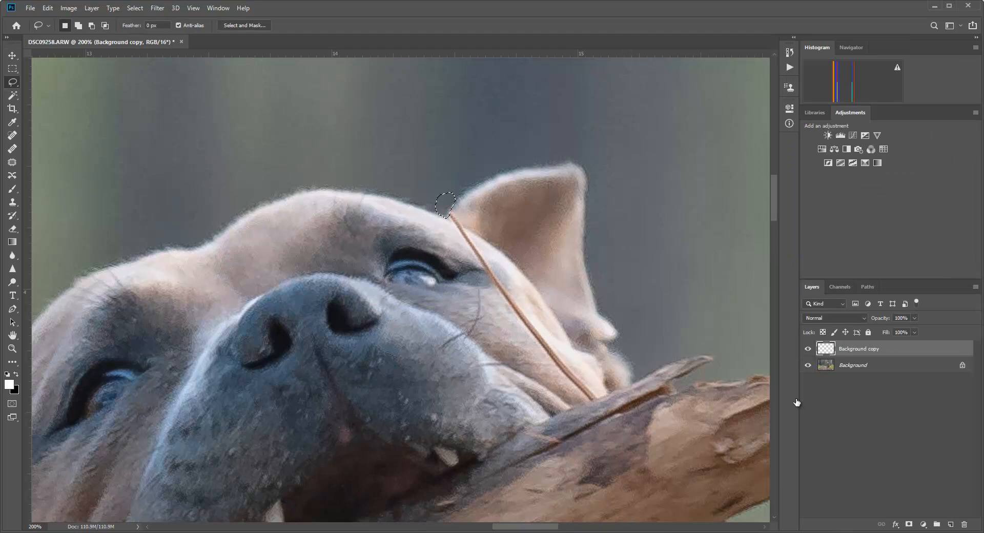
pyautogui.rightClick(816, 363)
pyautogui.click(879, 465)
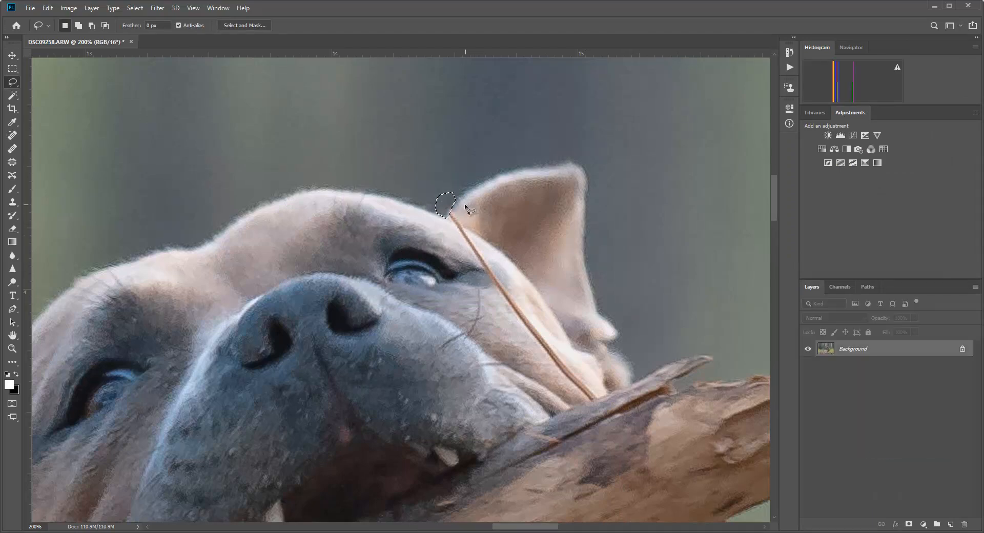
pyautogui.hotkey('ctrl', 'd')
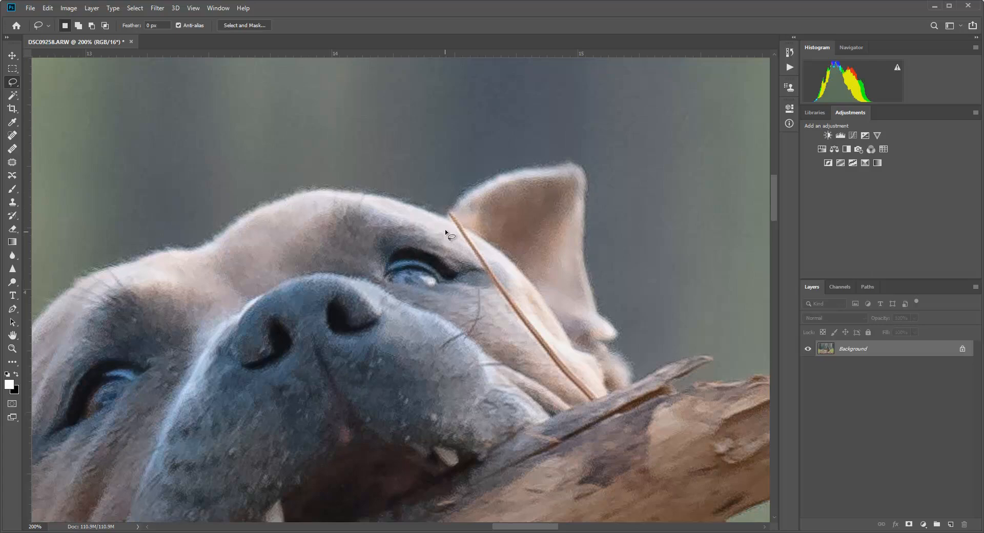
# Step: Patch out the twig's upper section from the base of the ear to the brow with adjacent fur, using the Content-Aware Patch tool
pyautogui.click(13, 162)
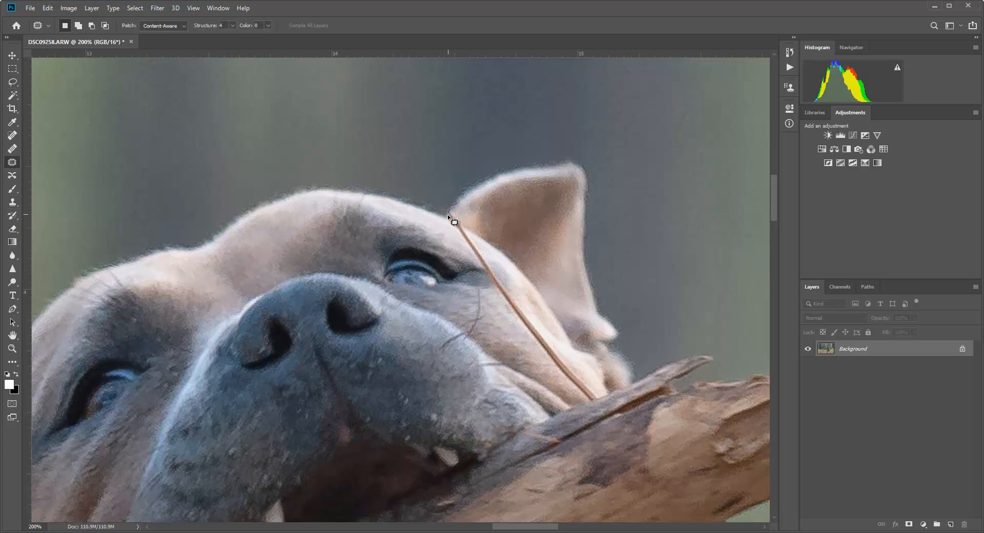
pyautogui.moveTo(448, 216)
pyautogui.mouseDown()
pyautogui.moveTo(454, 227)
pyautogui.moveTo(474, 211)
pyautogui.moveTo(473, 223)
pyautogui.mouseUp()
pyautogui.click(468, 229)
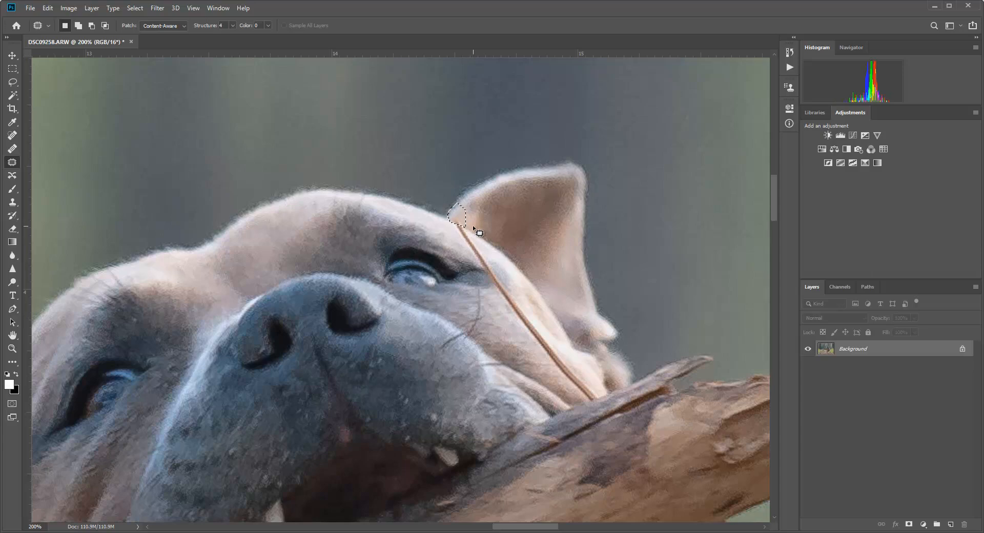
pyautogui.moveTo(455, 227); pyautogui.dragTo(472, 231)
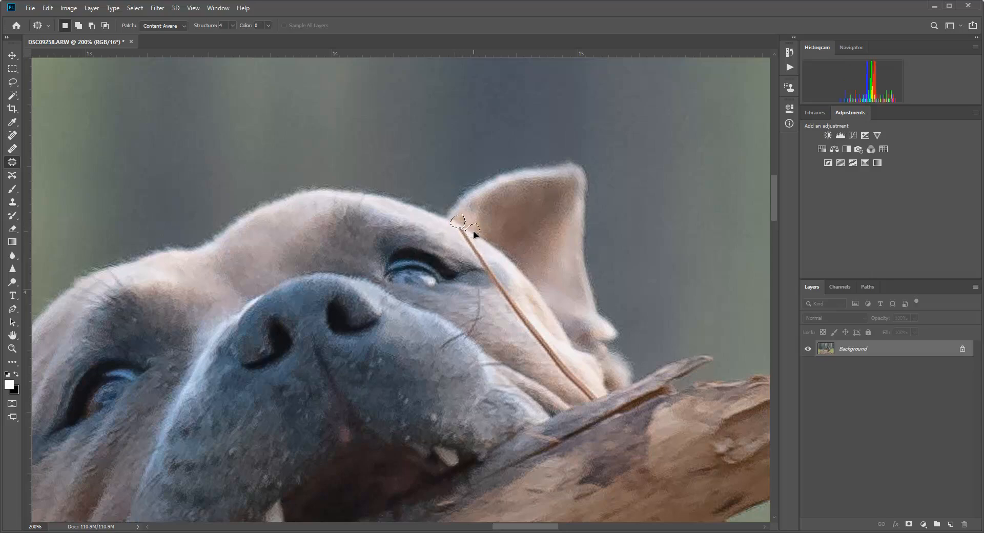
pyautogui.hotkey('ctrl', 'd')
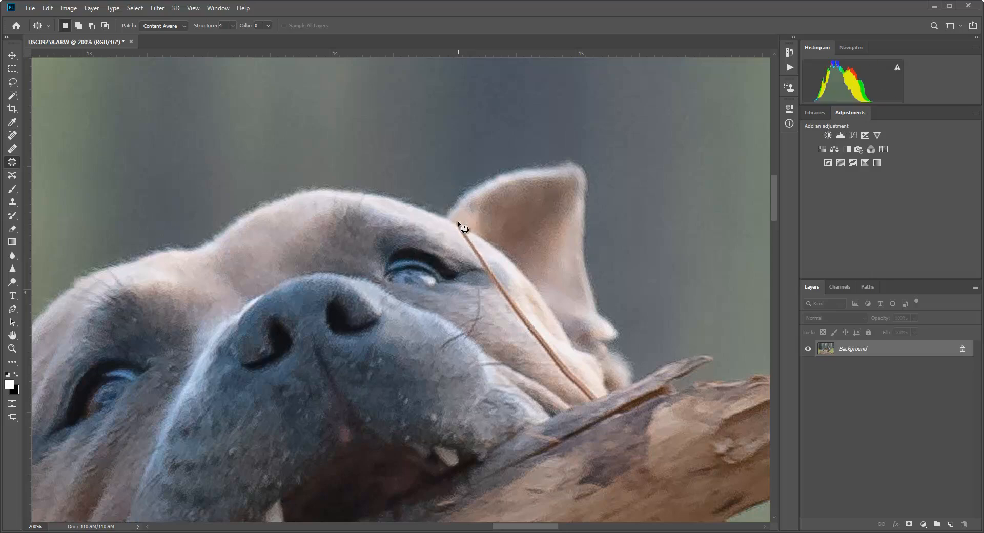
pyautogui.moveTo(455, 221)
pyautogui.mouseDown()
pyautogui.moveTo(478, 252)
pyautogui.moveTo(465, 214)
pyautogui.moveTo(490, 258)
pyautogui.mouseUp()
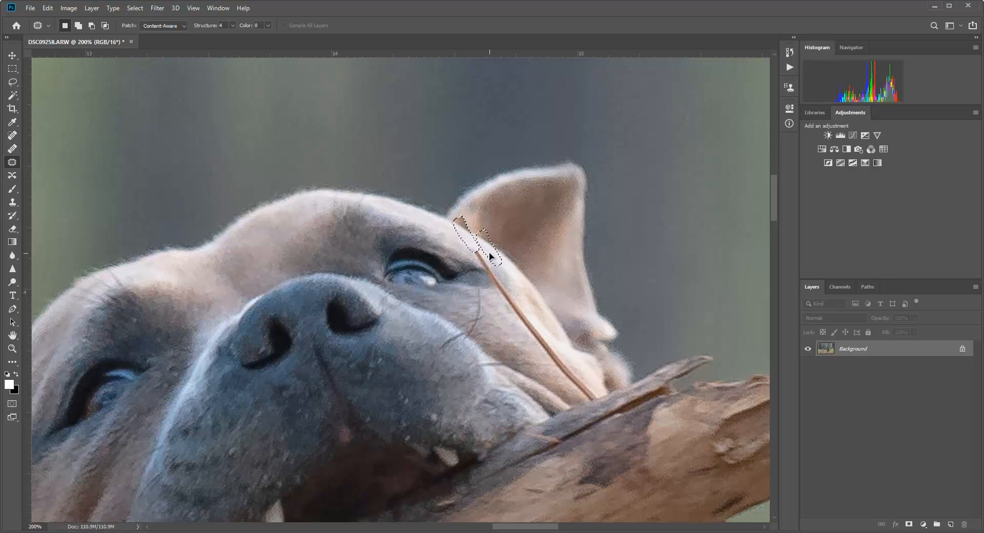
pyautogui.hotkey('ctrl', 'd')
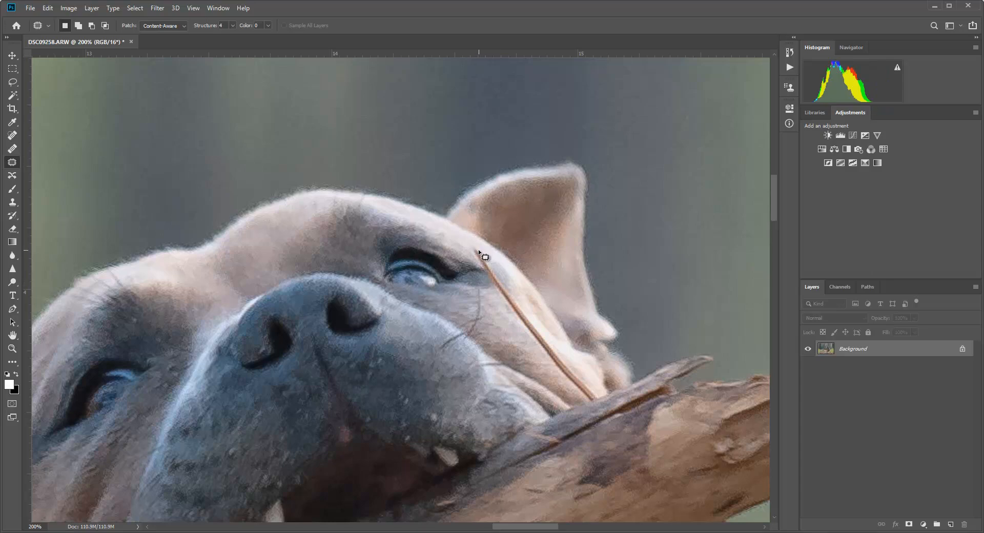
# Step: Patch out the twig's middle section beside the eye and down the cheek with the neighbouring light fur
pyautogui.moveTo(472, 246); pyautogui.dragTo(480, 260)
pyautogui.moveTo(496, 291); pyautogui.dragTo(514, 297)
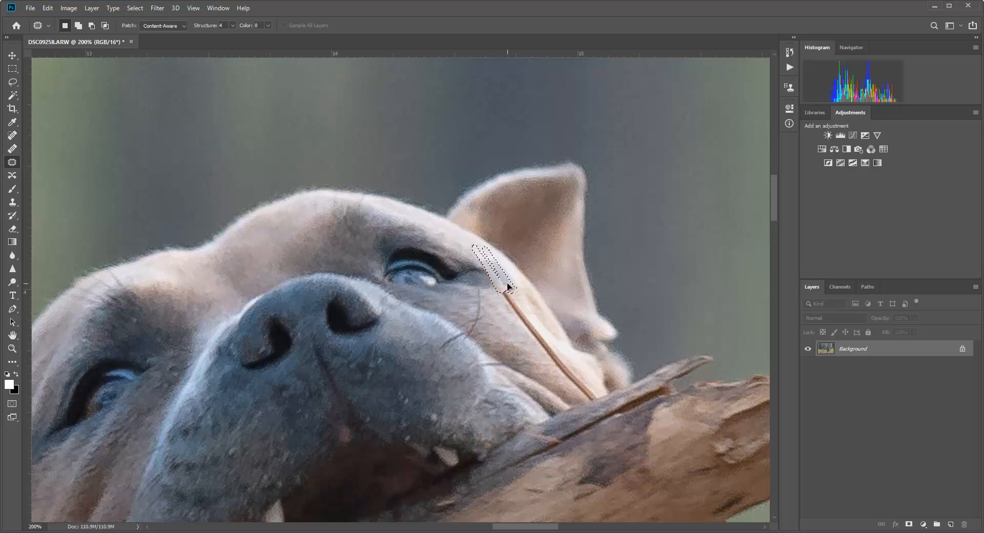
pyautogui.hotkey('ctrl', 'd')
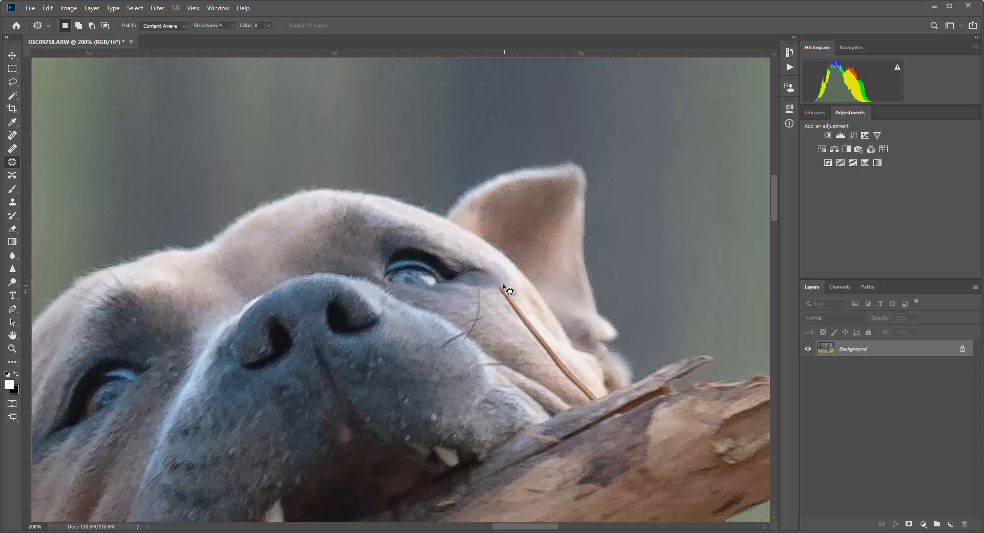
pyautogui.moveTo(499, 287); pyautogui.dragTo(505, 306)
pyautogui.moveTo(529, 341)
pyautogui.mouseDown()
pyautogui.moveTo(555, 371)
pyautogui.moveTo(558, 343)
pyautogui.mouseUp()
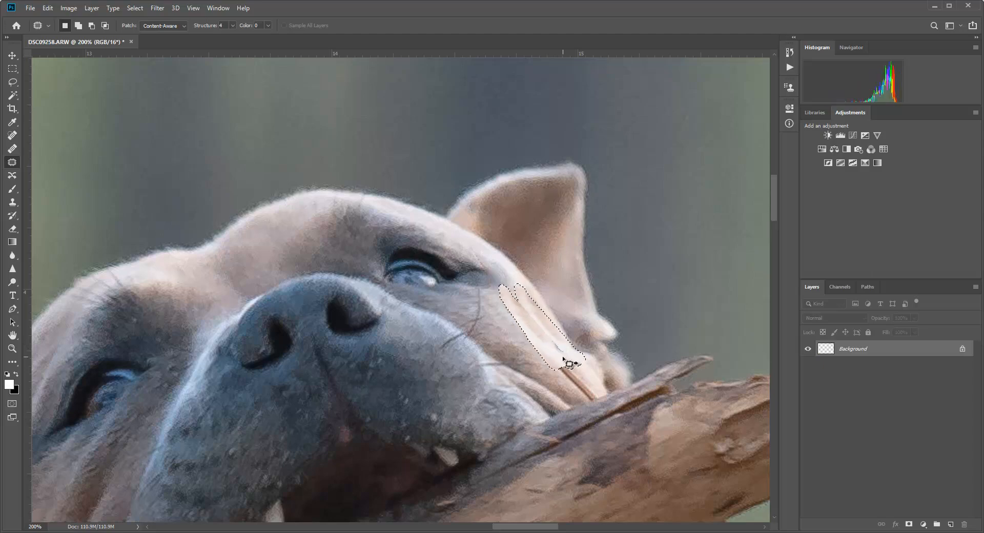
pyautogui.hotkey('ctrl', 'd')
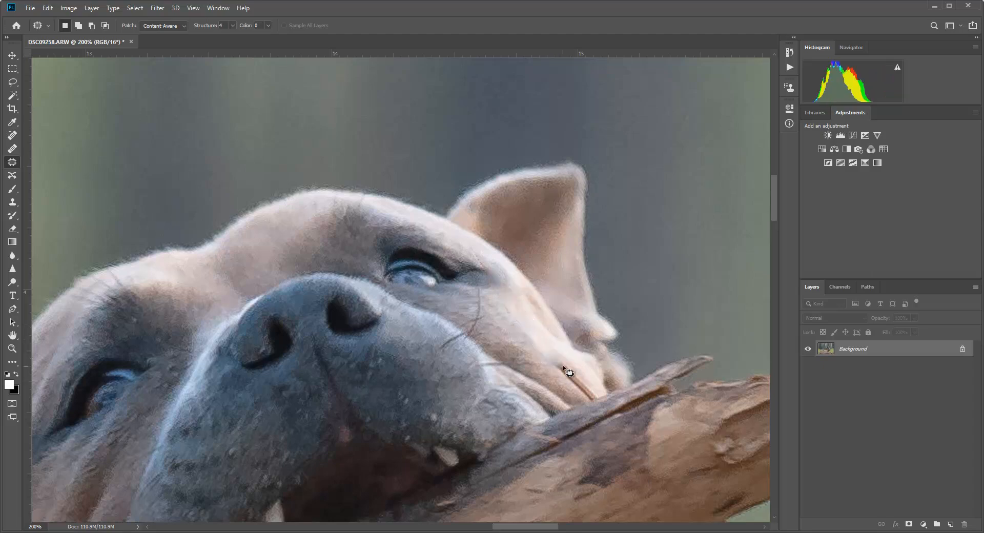
# Step: Patch out the remaining twig stub on the lower cheek, just above the large stick
pyautogui.moveTo(574, 370); pyautogui.dragTo(556, 357)
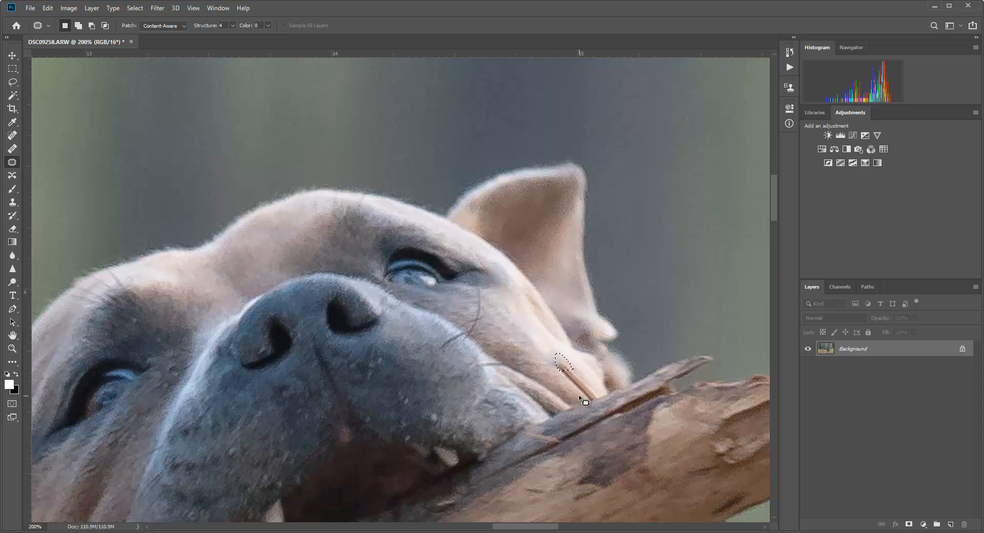
pyautogui.click(580, 380)
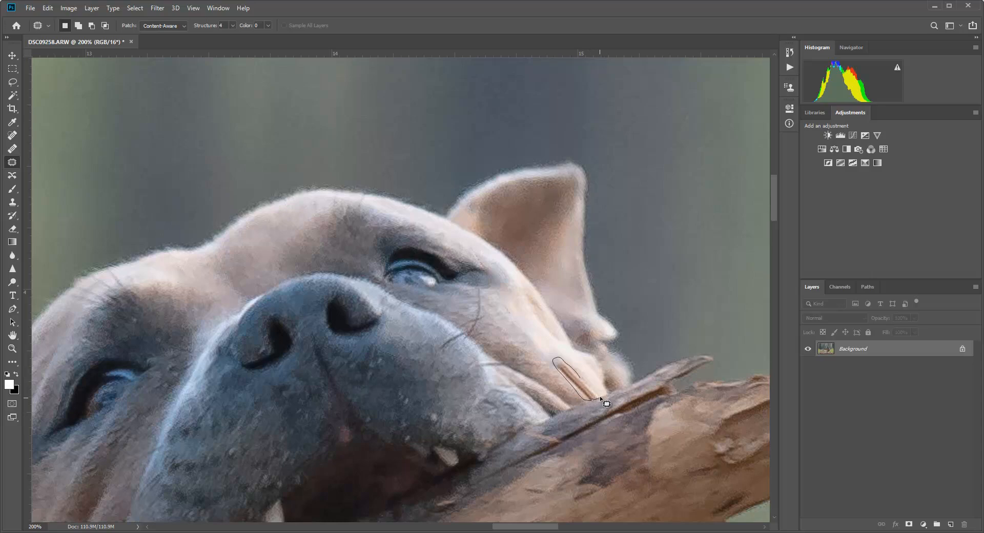
pyautogui.moveTo(600, 396)
pyautogui.mouseDown()
pyautogui.moveTo(561, 363)
pyautogui.moveTo(589, 384)
pyautogui.mouseUp()
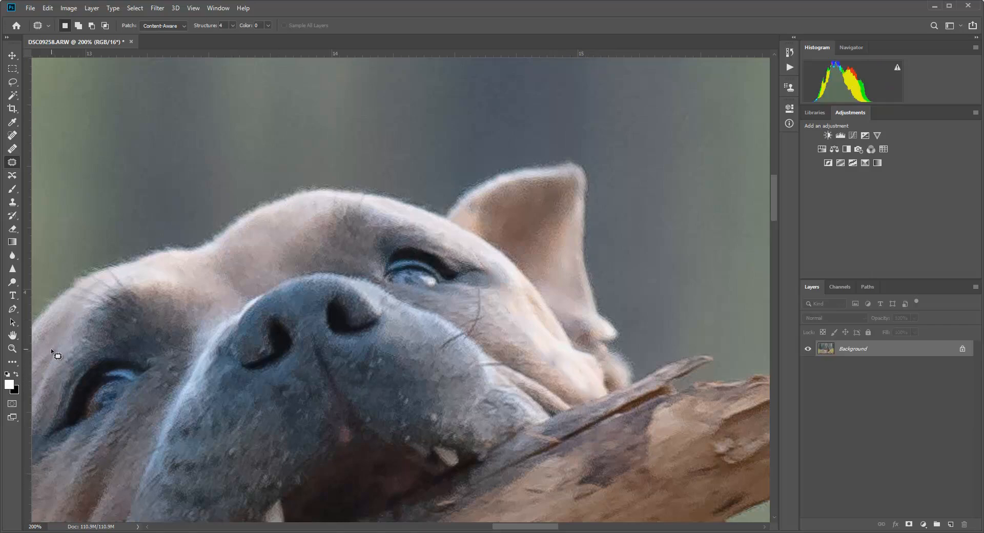
# Step: Fit the whole photo in view and show the "before cleanup" history snapshot to compare it with the retouched image
pyautogui.click(13, 349)
pyautogui.rightClick(531, 297)
pyautogui.click(561, 301)
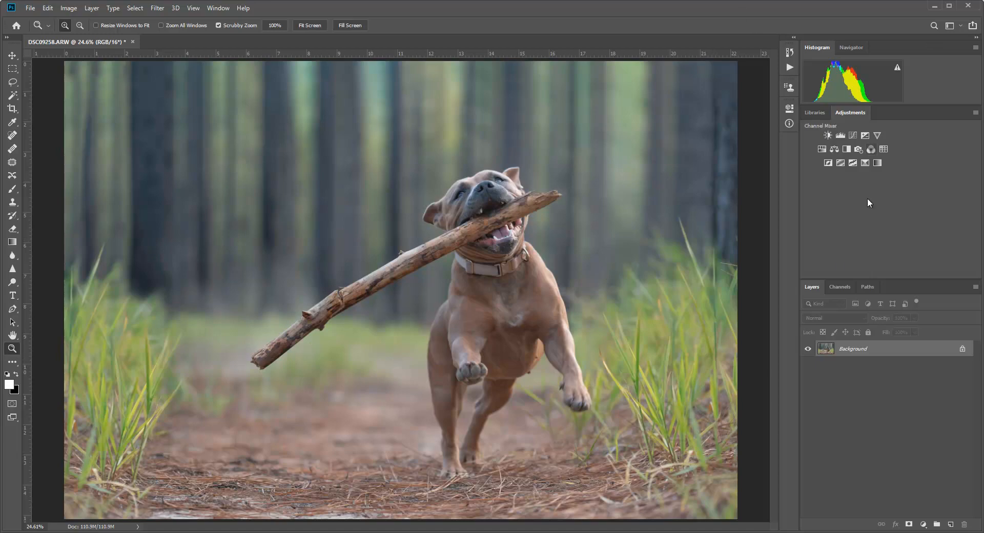
pyautogui.click(792, 56)
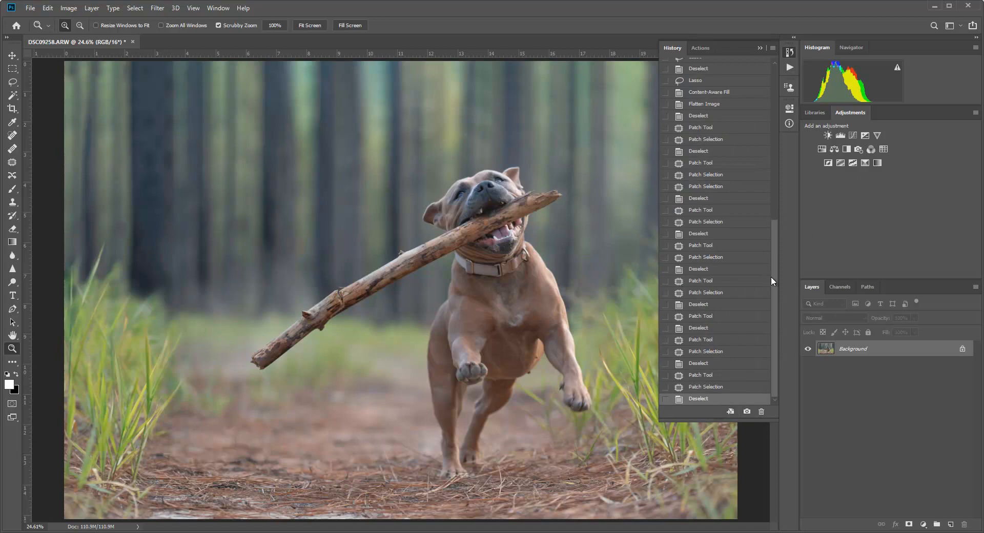
pyautogui.moveTo(773, 281); pyautogui.dragTo(784, 87)
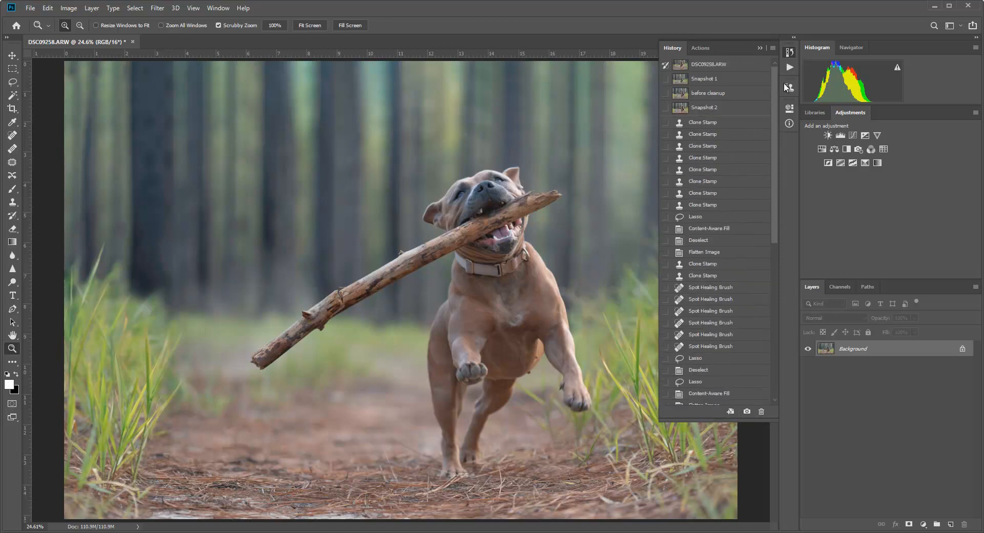
pyautogui.click(680, 96)
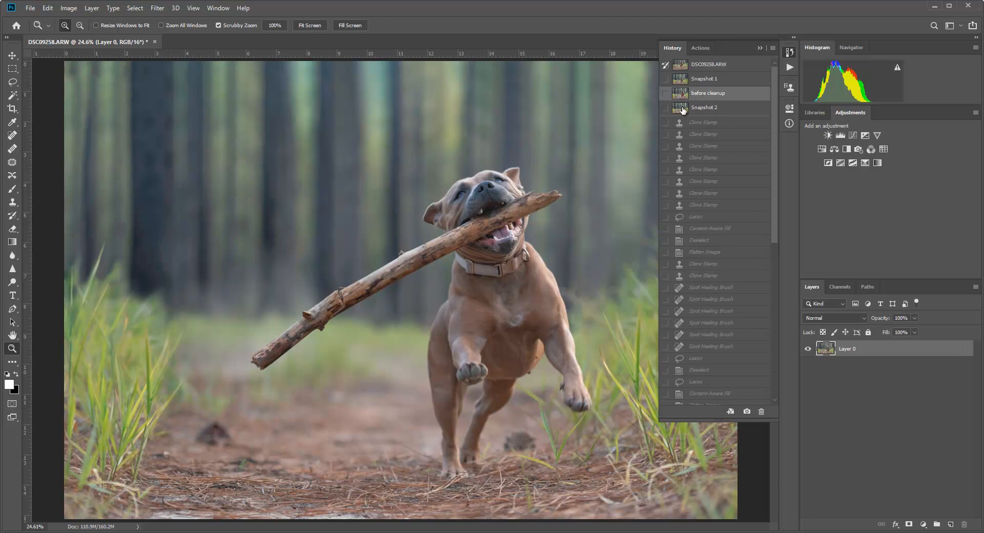
# Step: Compare the "before cleanup" and Snapshot 2 history snapshots, finishing on Snapshot 2
pyautogui.click(682, 108)
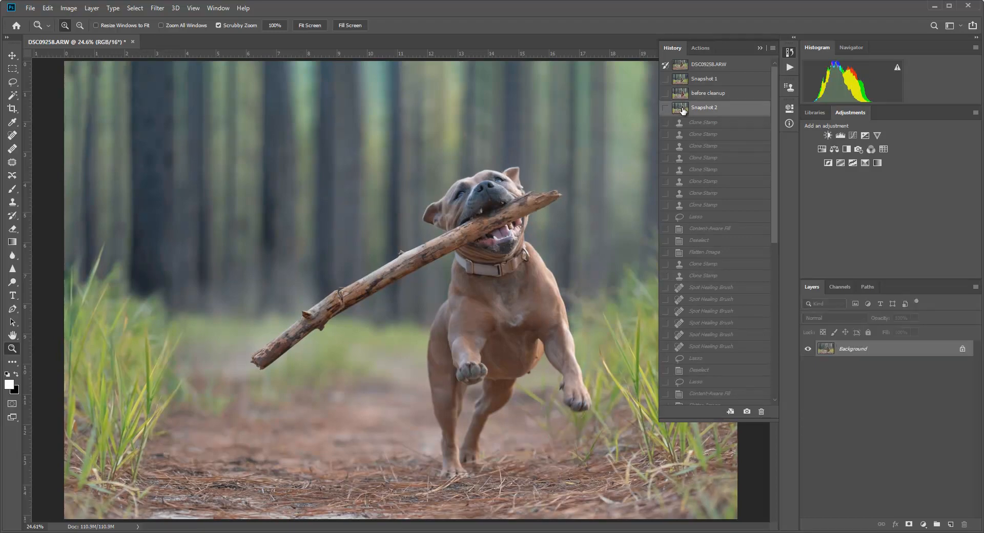
pyautogui.click(683, 95)
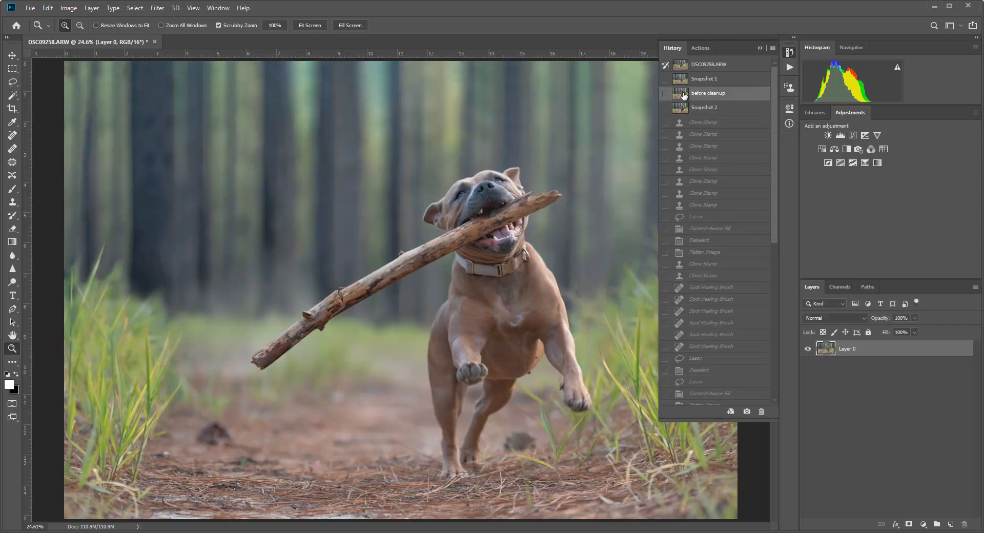
pyautogui.click(679, 108)
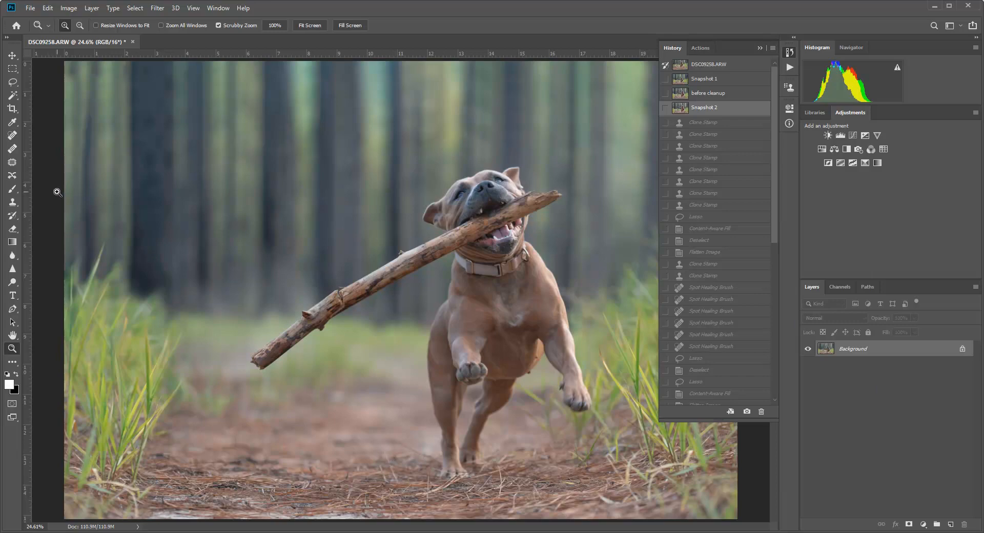
# Step: Heal the small distracting marks on the path beside the dog's standing paw with the Spot Healing Brush in Content-Aware mode
pyautogui.click(14, 140)
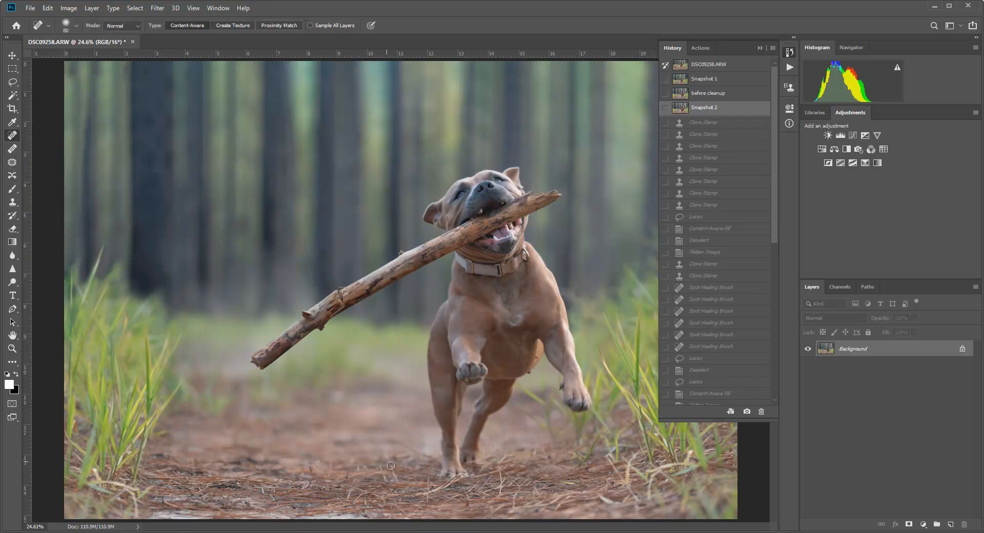
pyautogui.moveTo(383, 451)
pyautogui.mouseDown()
pyautogui.moveTo(400, 484)
pyautogui.moveTo(388, 481)
pyautogui.moveTo(401, 480)
pyautogui.mouseUp()
pyautogui.moveTo(390, 469); pyautogui.dragTo(405, 479)
pyautogui.moveTo(395, 442)
pyautogui.mouseDown()
pyautogui.moveTo(429, 458)
pyautogui.moveTo(440, 484)
pyautogui.moveTo(407, 446)
pyautogui.moveTo(459, 511)
pyautogui.moveTo(439, 457)
pyautogui.mouseUp()
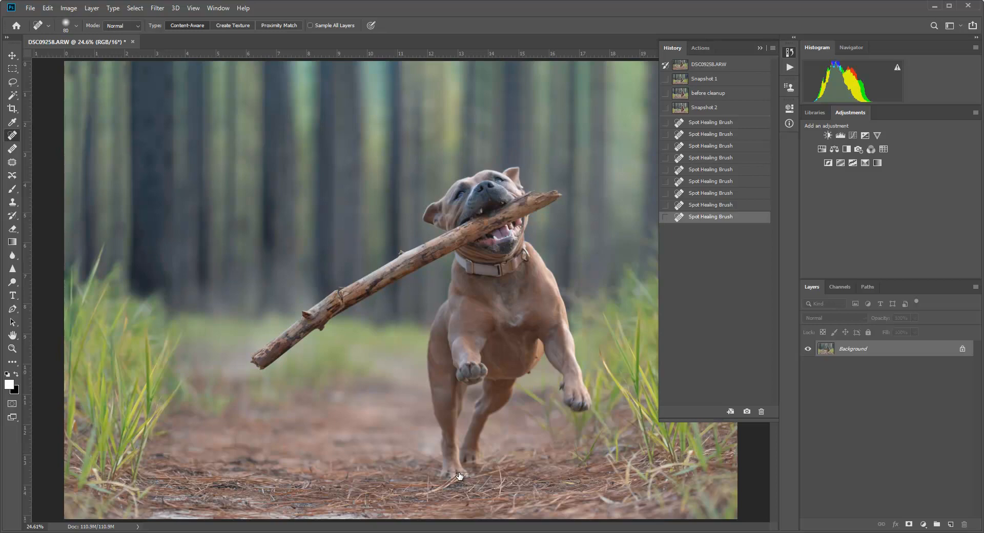
# Step: Set the "before cleanup" snapshot as the history brush source and compare it with Snapshot 2
pyautogui.click(665, 94)
pyautogui.click(665, 94)
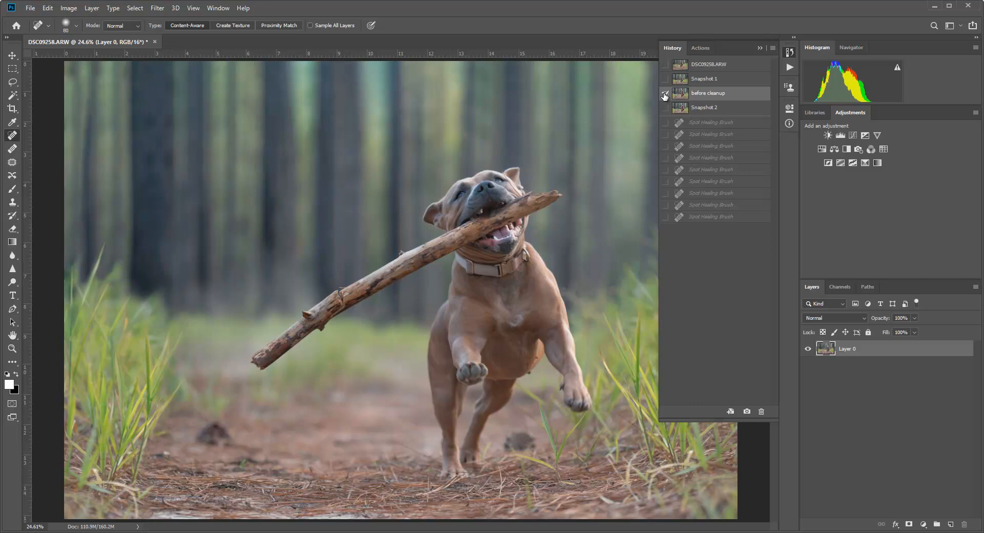
pyautogui.click(683, 108)
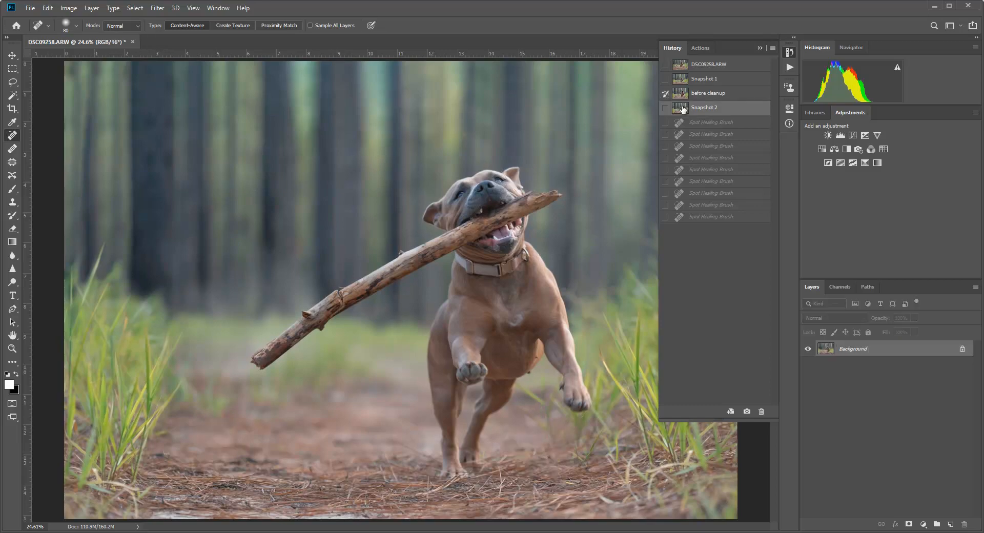
# Step: Return to the latest Spot Healing Brush state and save it as a new history snapshot, keeping Snapshot 2
pyautogui.click(761, 412)
pyautogui.click(450, 205)
pyautogui.click(747, 414)
pyautogui.click(716, 217)
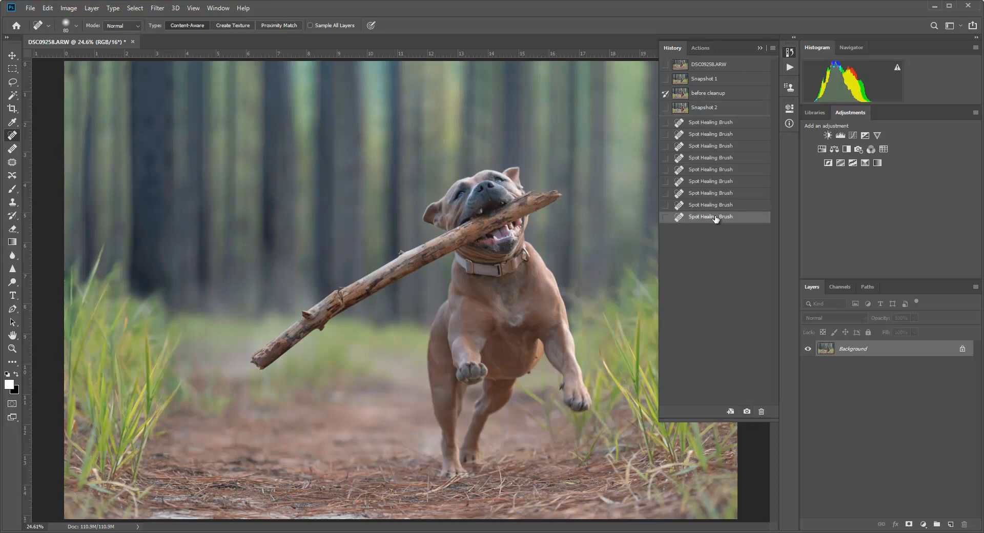
pyautogui.click(747, 413)
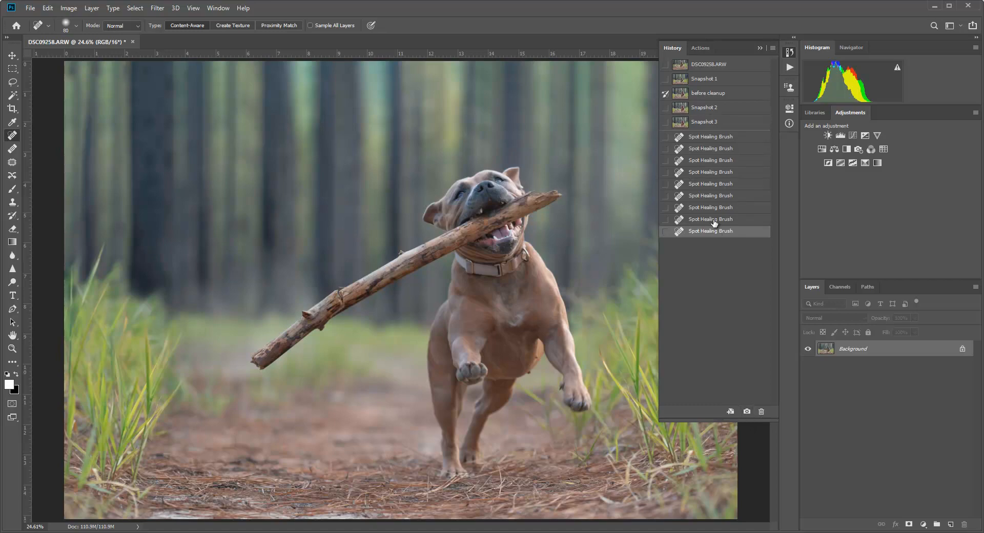
# Step: Compare the "before cleanup" snapshot with Snapshot 3, finish on Snapshot 3, and put the history away
pyautogui.click(706, 95)
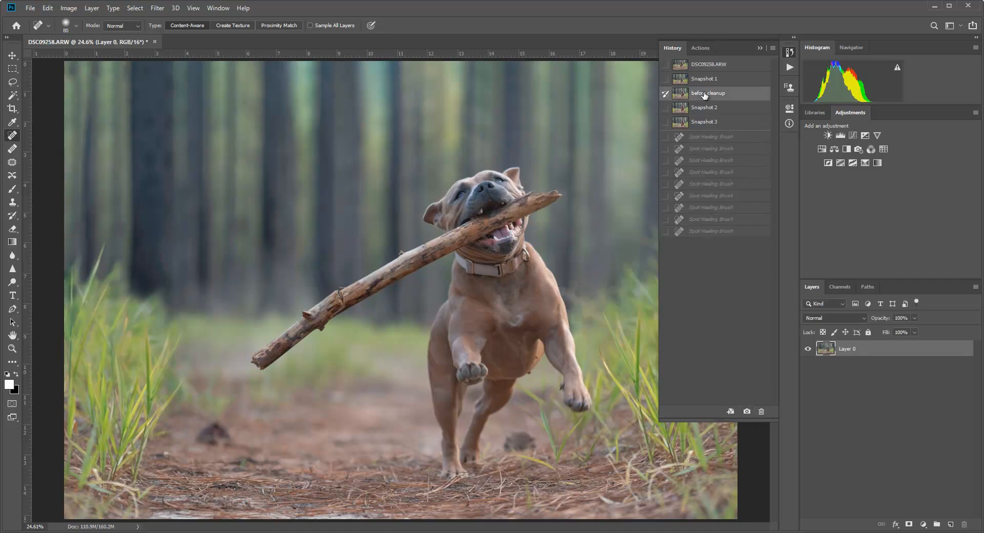
pyautogui.hotkey('ctrl', 'z')
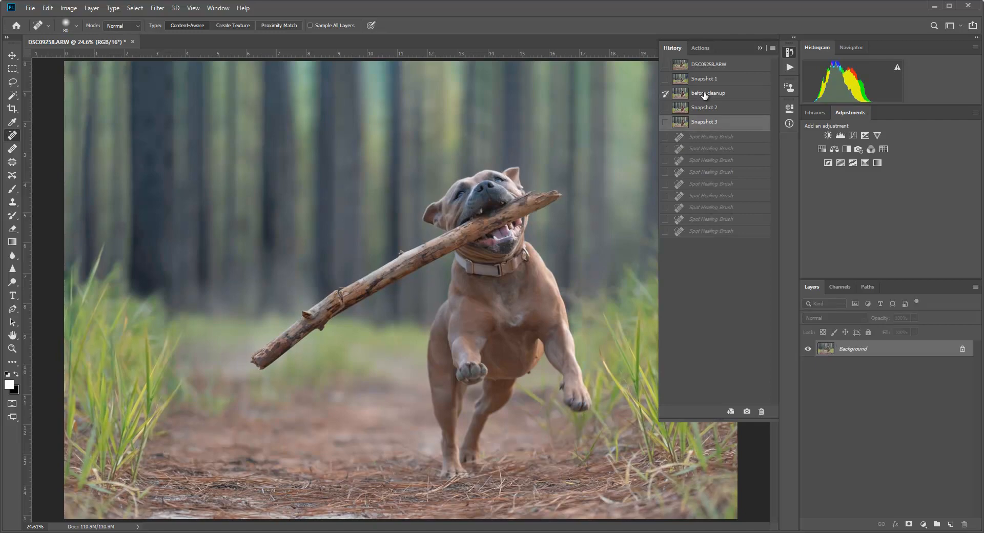
pyautogui.click(706, 95)
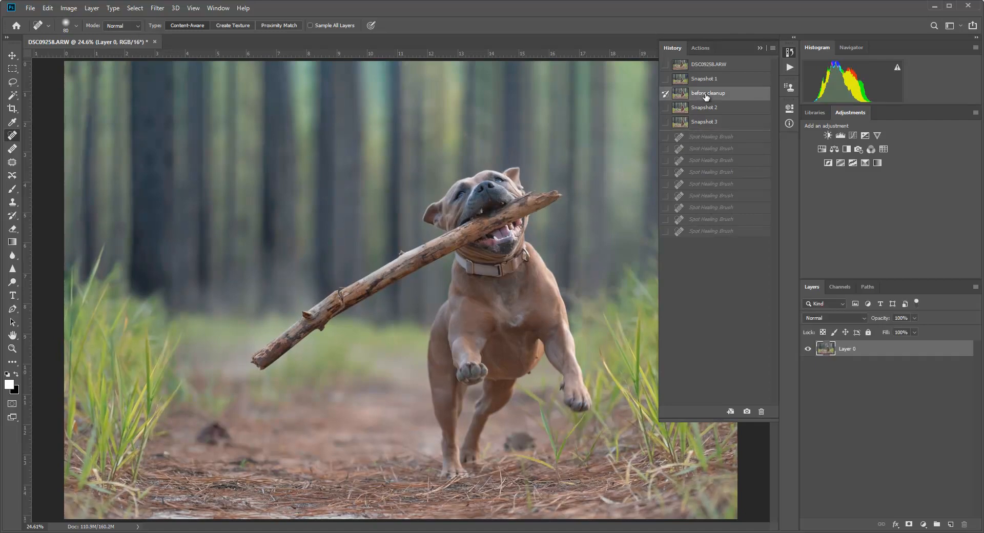
pyautogui.hotkey('ctrl', 'z')
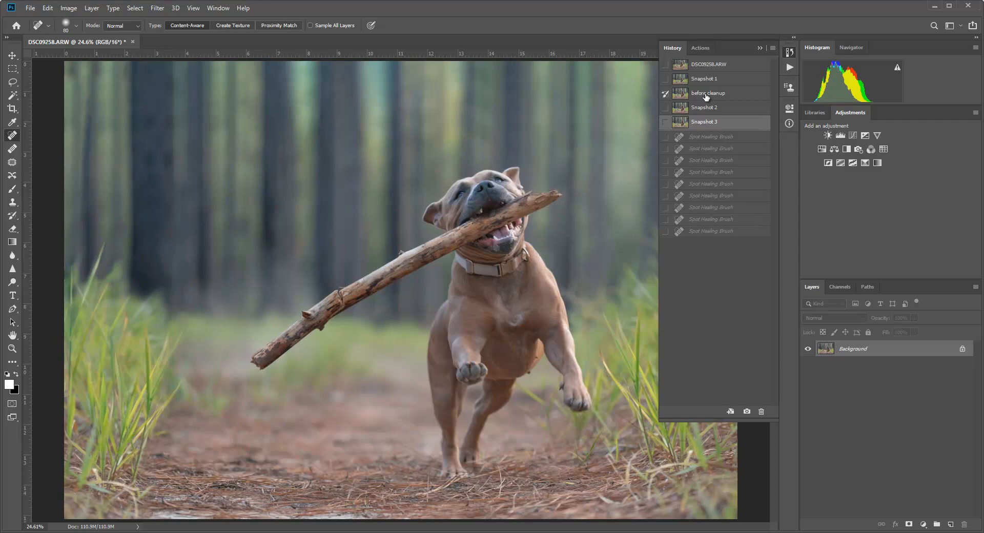
pyautogui.click(761, 48)
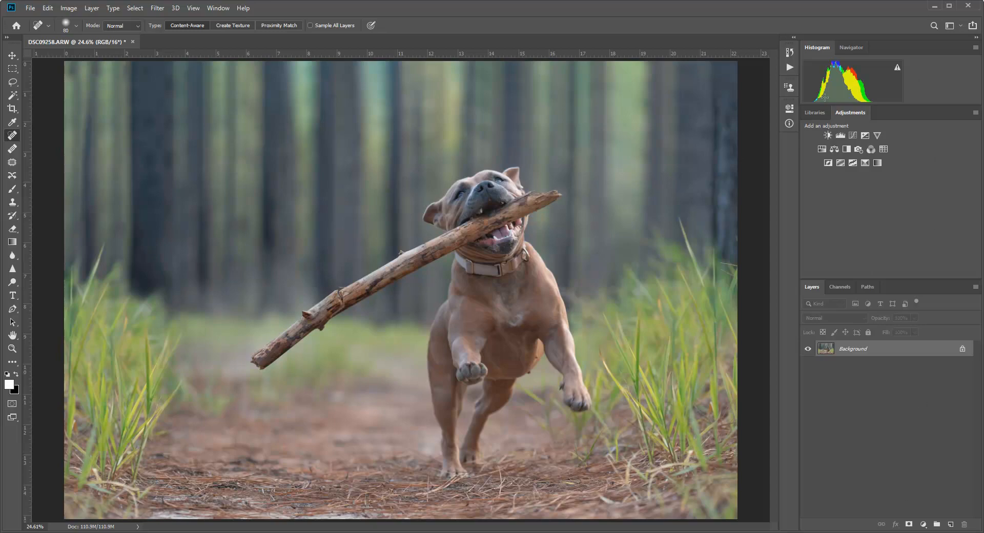
# Step: Show the available actions, collapse the GTG - Innocence Retouch set and expand GTG - FREE Action Sampler
pyautogui.click(789, 67)
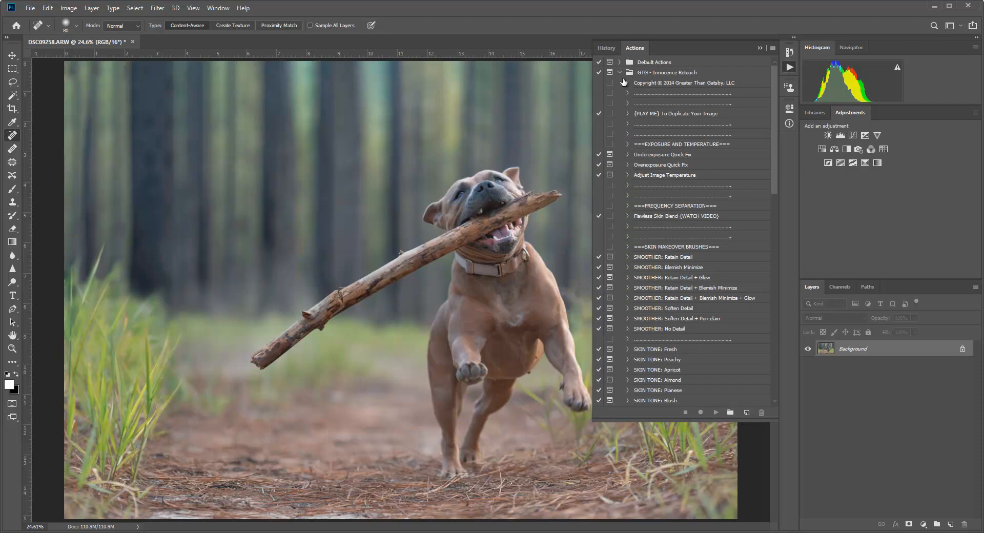
pyautogui.click(619, 73)
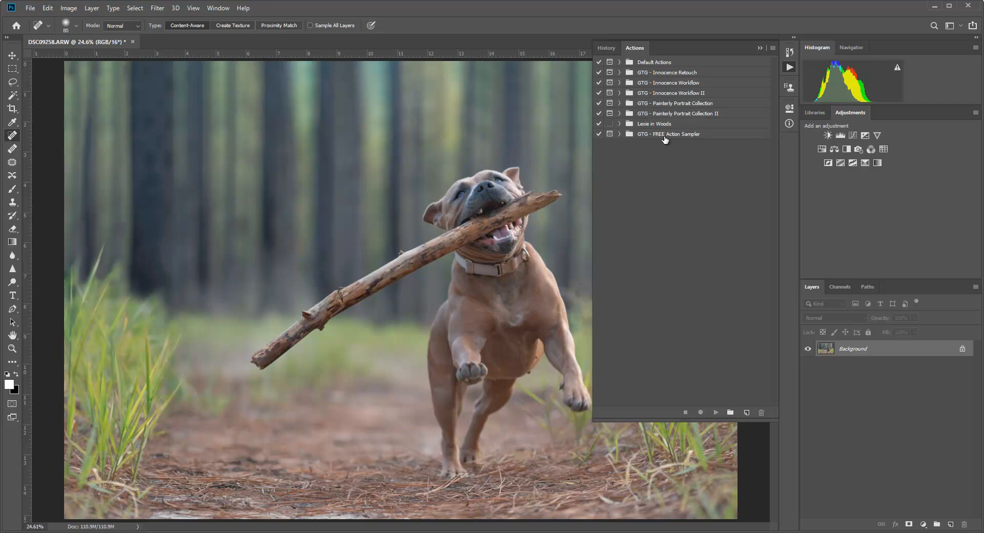
pyautogui.click(619, 135)
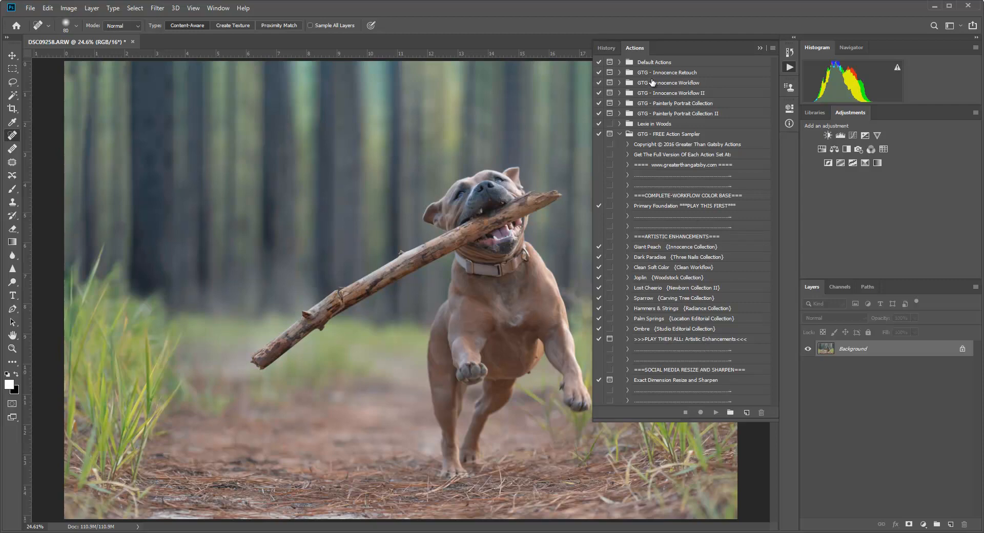
# Step: Look through the actions in the GTG - Innocence Workflow set and collapse it again
pyautogui.click(619, 82)
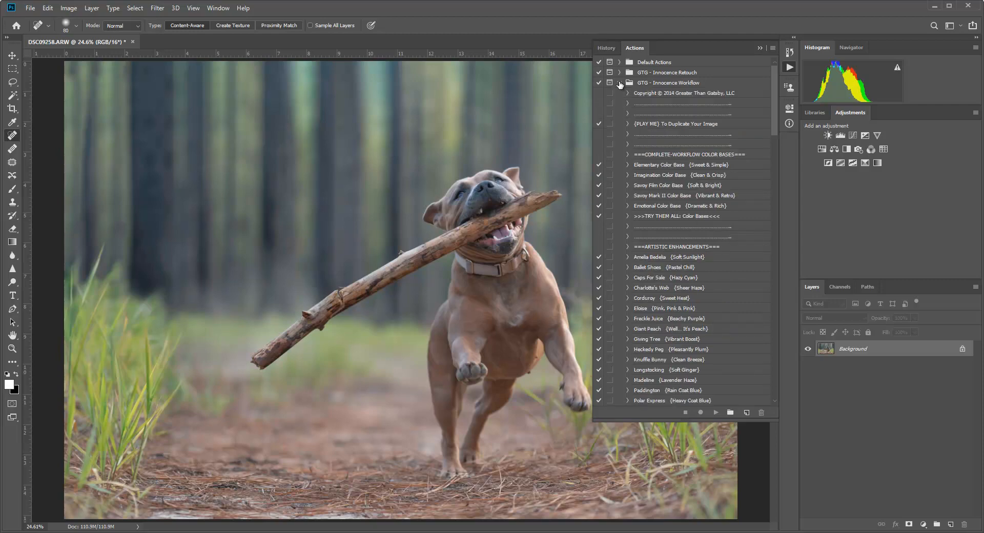
pyautogui.scroll(-5, 672, 218)
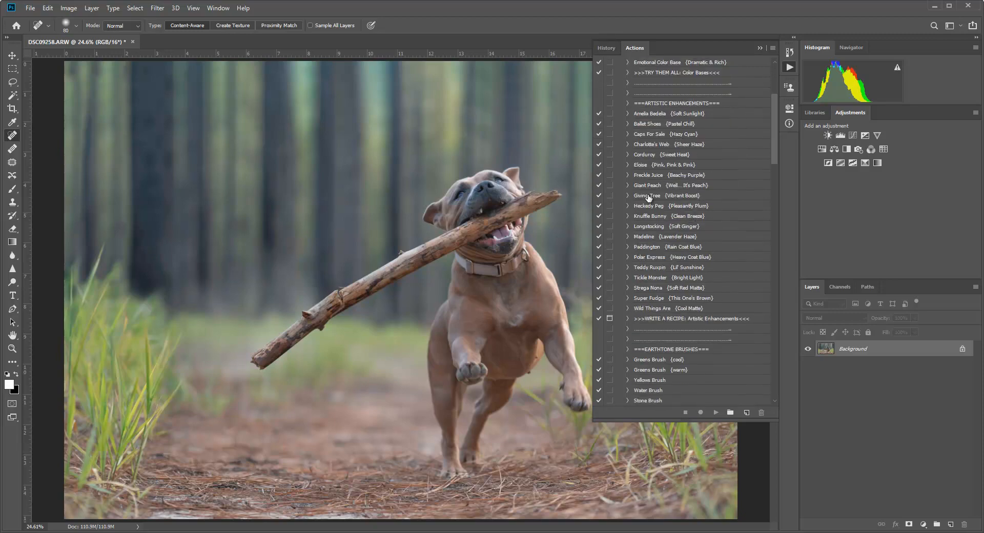
pyautogui.scroll(-9, 684, 286)
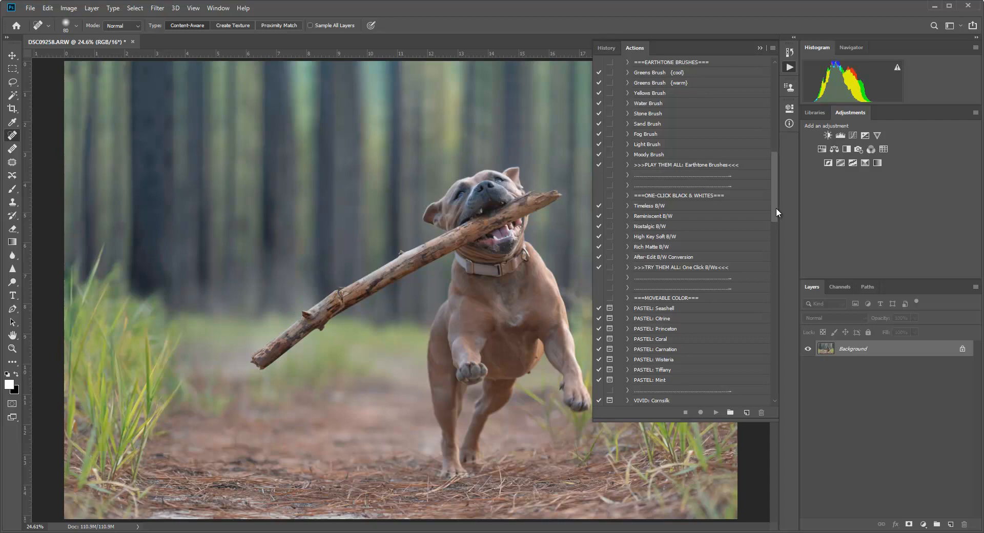
pyautogui.moveTo(776, 207); pyautogui.dragTo(776, 121)
pyautogui.click(620, 82)
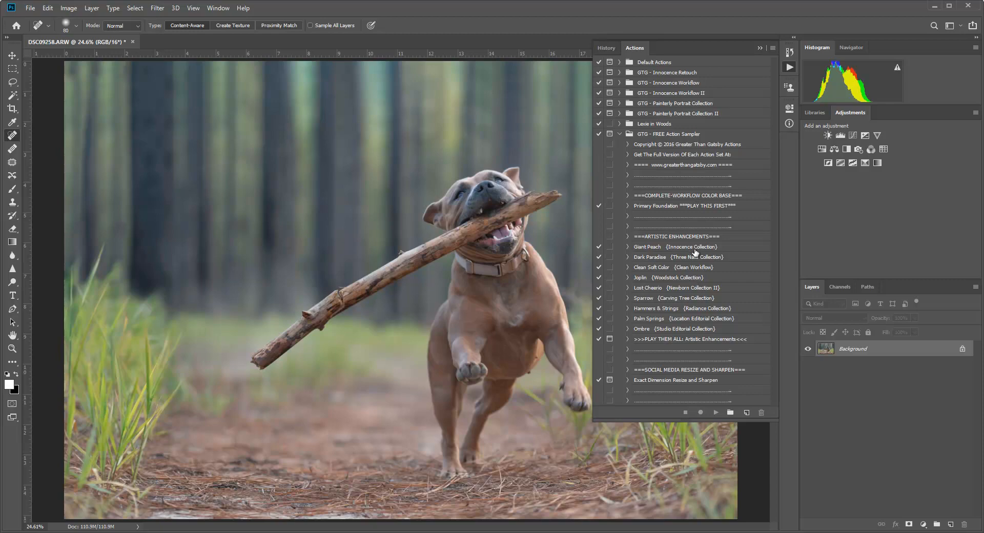
# Step: Play the Primary Foundation action from GTG - FREE Action Sampler and compare the photo with its layer group hidden and shown
pyautogui.click(645, 208)
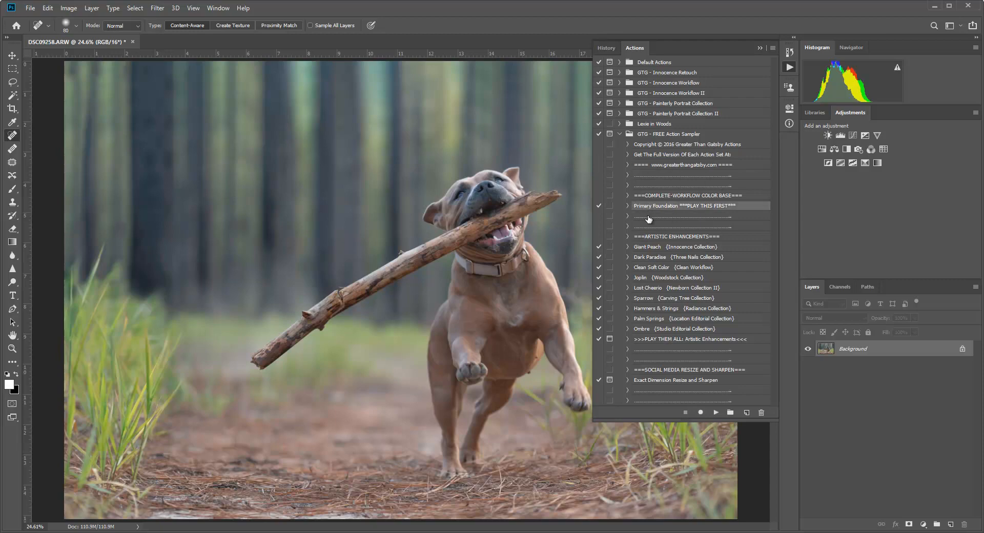
pyautogui.click(715, 412)
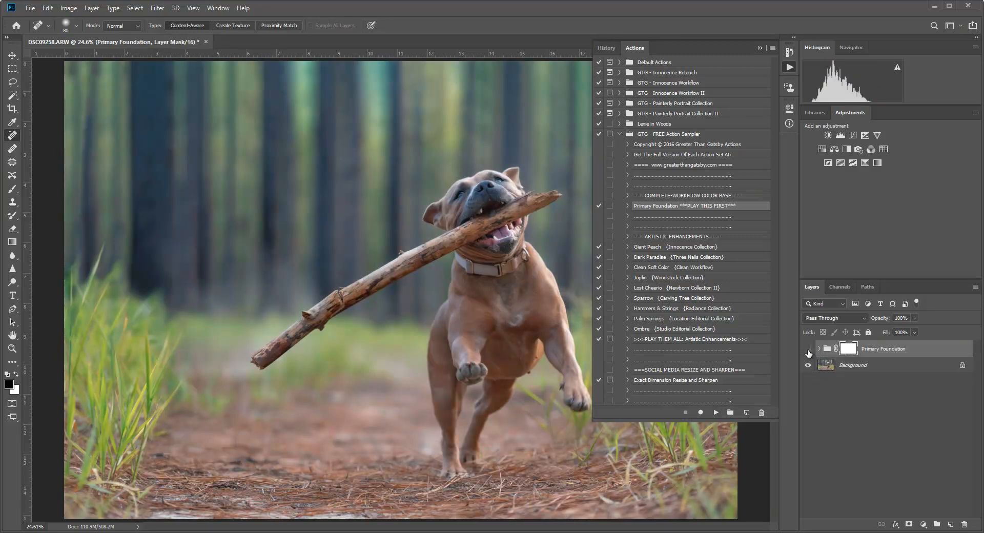
pyautogui.click(808, 350)
pyautogui.click(808, 349)
pyautogui.click(807, 351)
pyautogui.click(807, 350)
pyautogui.click(807, 349)
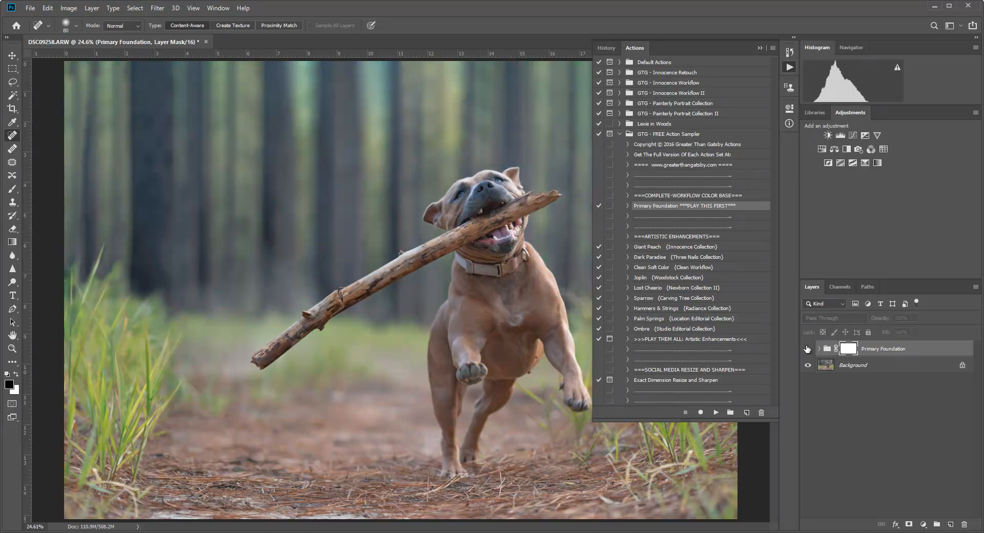
pyautogui.click(807, 349)
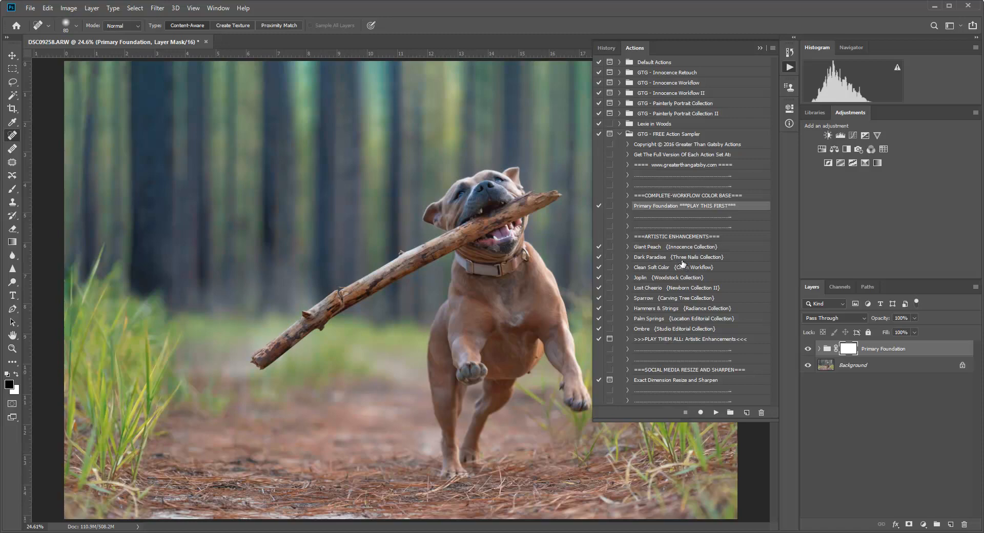
# Step: Select the "PLAY THEM ALL: Artistic Enhancements" action in the GTG - FREE Action Sampler set
pyautogui.click(679, 343)
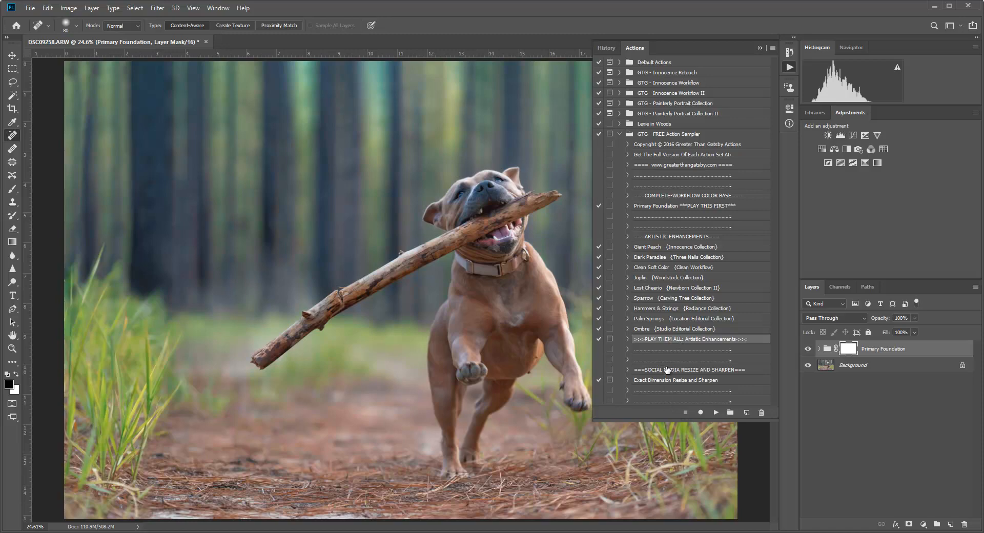
# Step: Play the PLAY THEM ALL: Artistic Enhancements action through its message, then collapse the list of actions
pyautogui.click(715, 412)
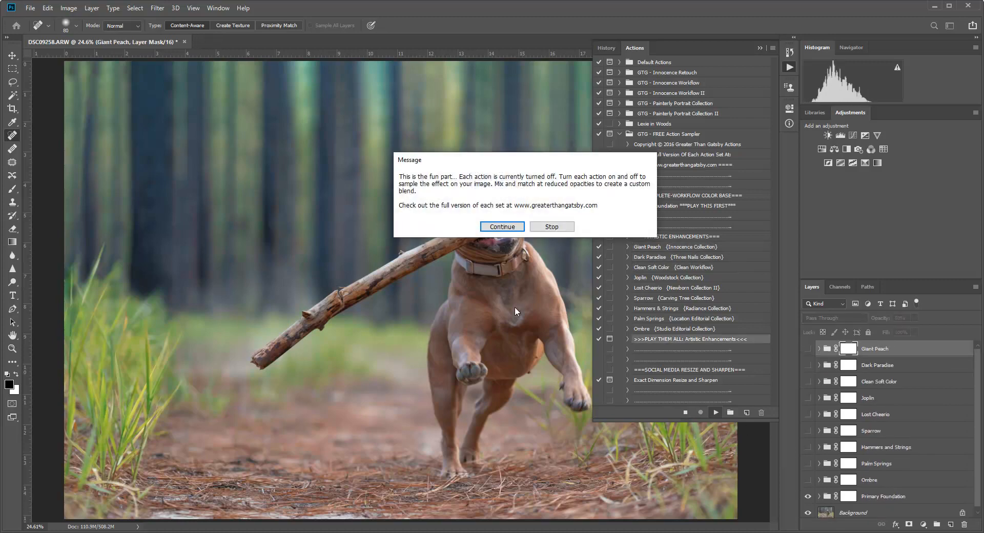
pyautogui.click(494, 226)
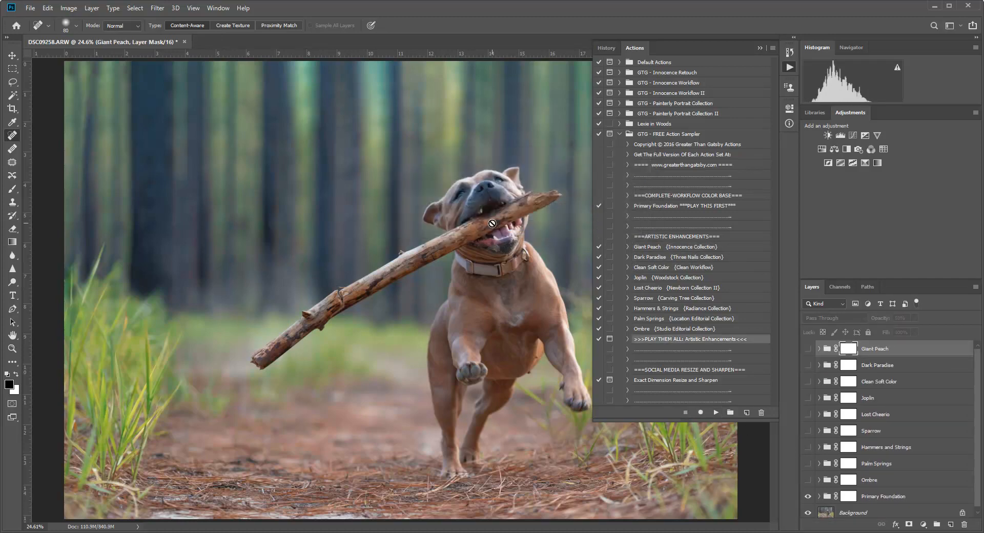
pyautogui.click(760, 48)
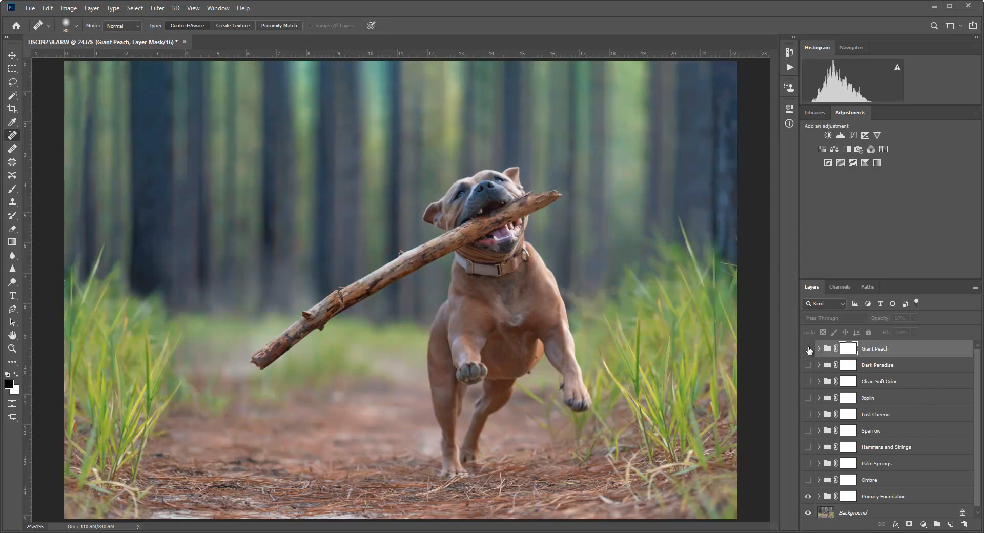
# Step: Preview the Giant Peach and Dark Paradise effects one at a time on the dog photo, leaving both hidden
pyautogui.click(809, 349)
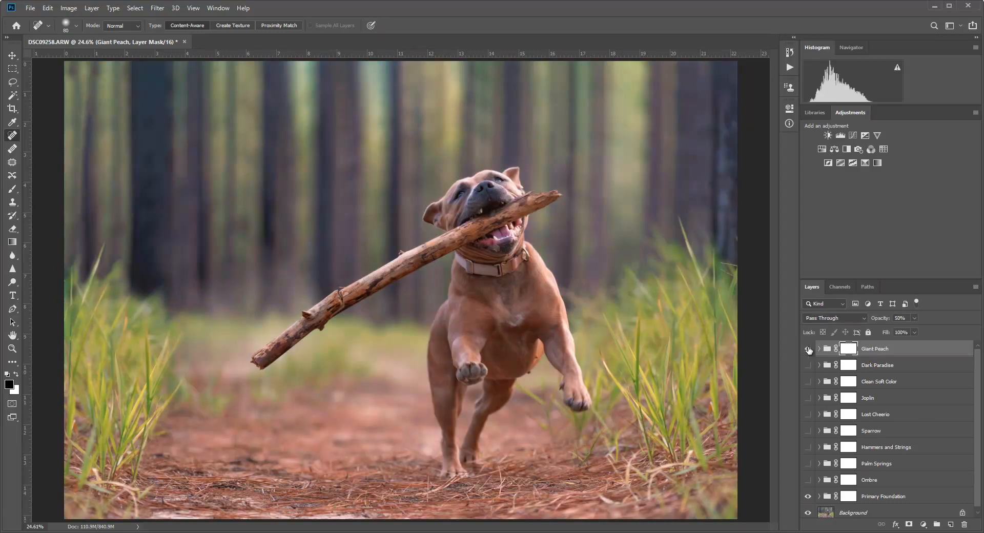
pyautogui.click(808, 349)
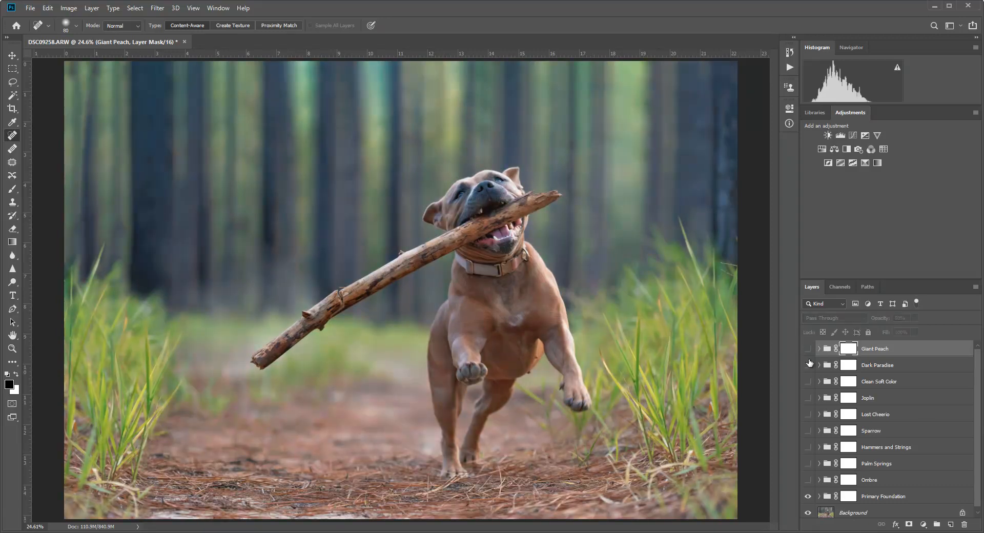
pyautogui.click(808, 365)
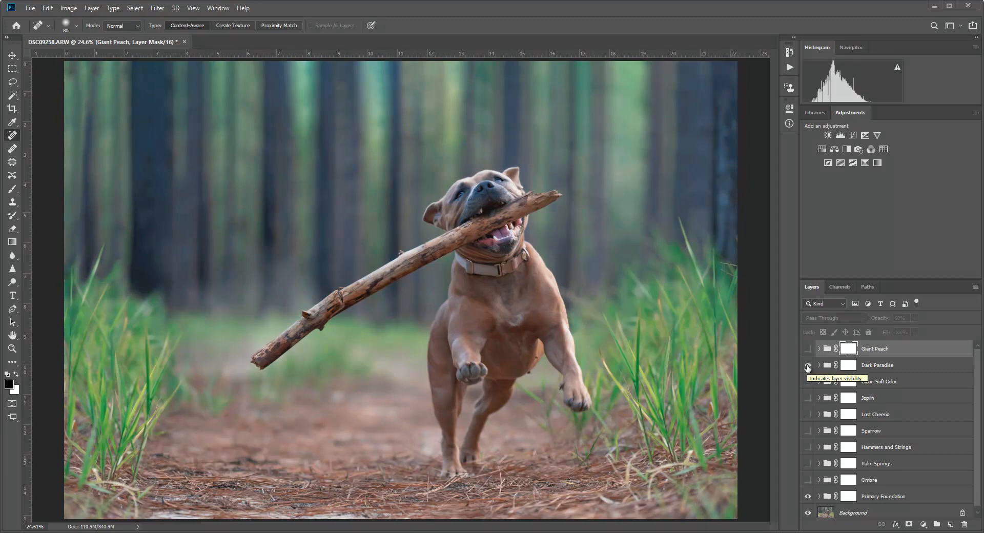
pyautogui.click(808, 366)
pyautogui.click(808, 365)
pyautogui.click(808, 365)
pyautogui.click(808, 366)
pyautogui.click(807, 366)
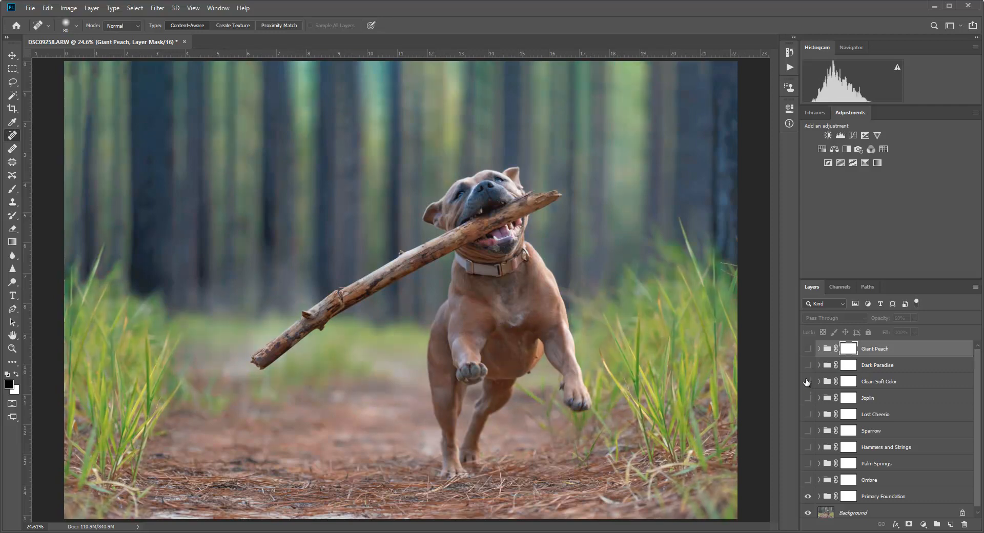
pyautogui.click(808, 366)
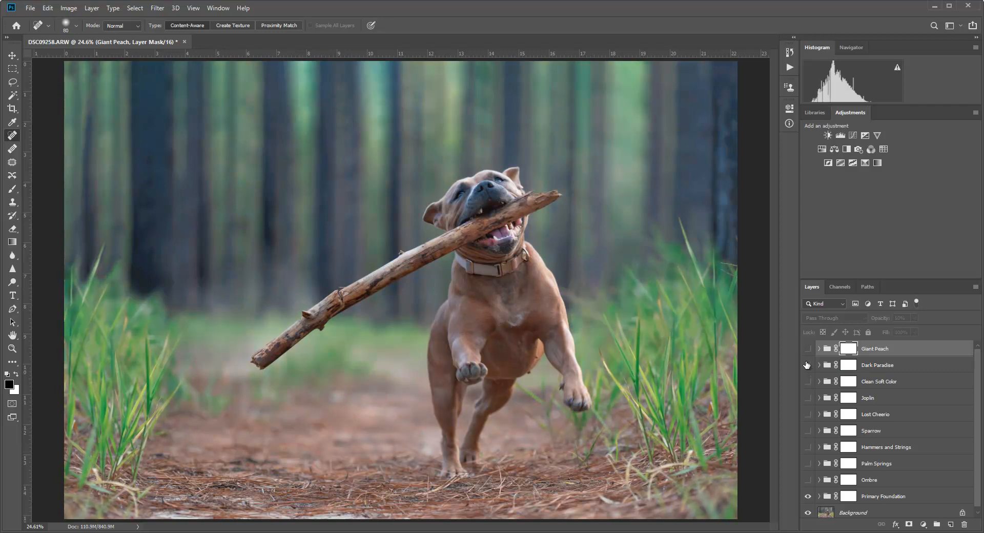
pyautogui.click(808, 365)
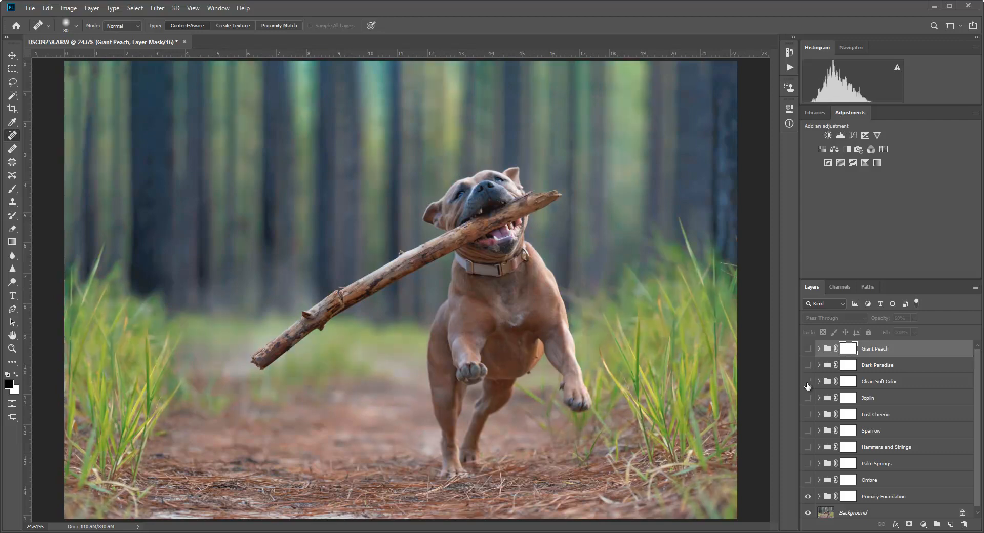
# Step: Preview the Clean Soft Color, Joplin and Lost Cheerio effects one at a time, leaving each hidden
pyautogui.click(807, 382)
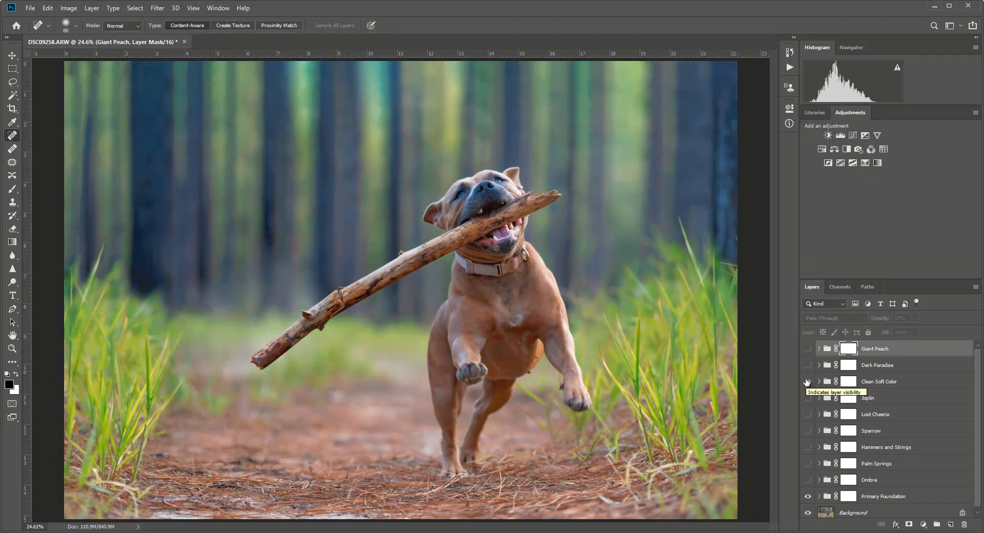
pyautogui.click(807, 381)
pyautogui.click(808, 399)
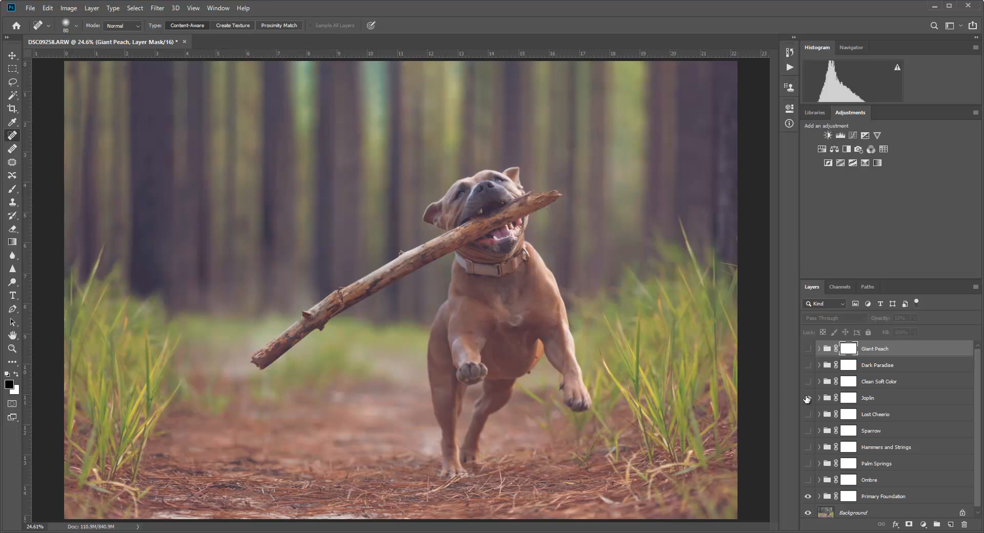
pyautogui.click(807, 414)
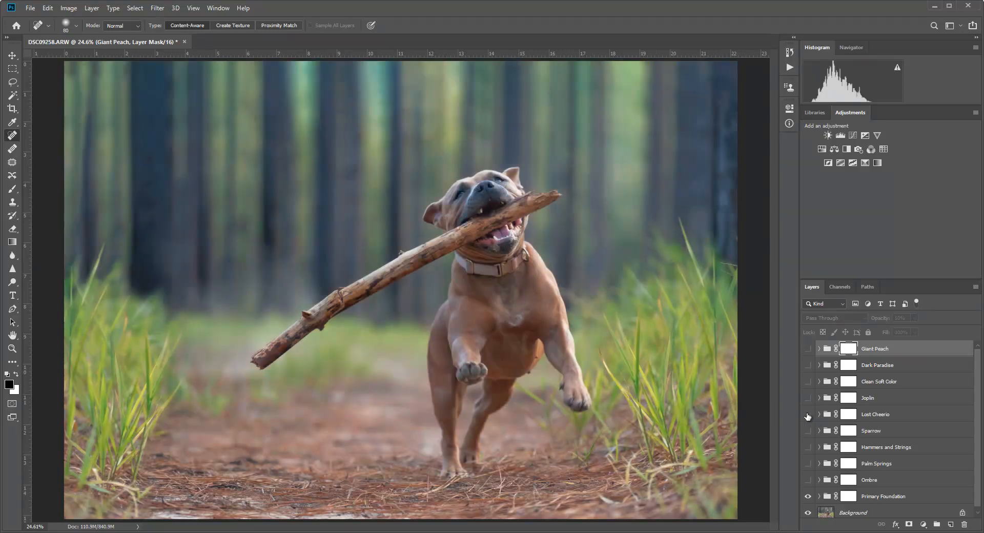
pyautogui.click(808, 414)
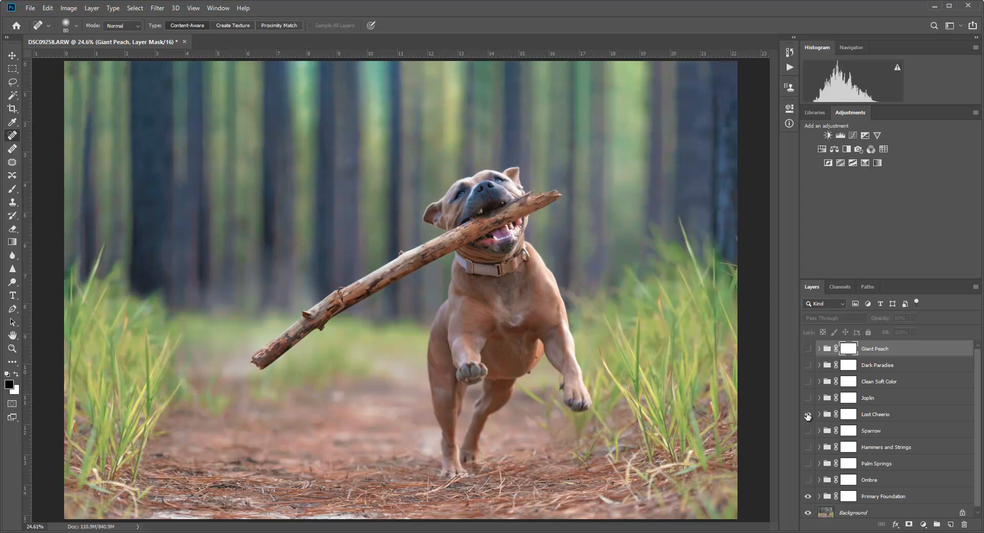
pyautogui.click(807, 415)
pyautogui.click(808, 414)
pyautogui.click(807, 414)
# Step: Preview the Sparrow, Hammers and Strings, Palm Springs and Ombre effects one at a time, leaving each hidden
pyautogui.click(808, 431)
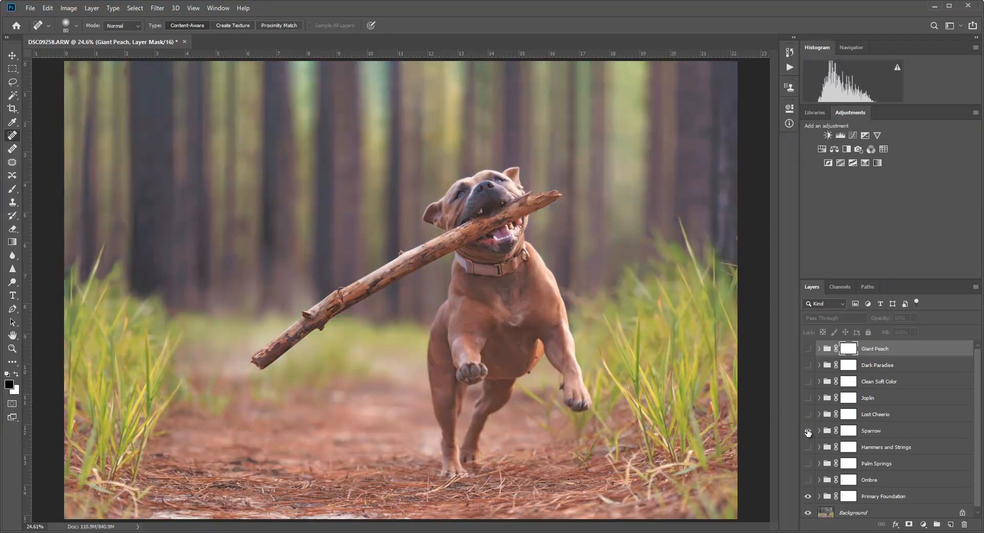
pyautogui.click(809, 431)
pyautogui.click(808, 447)
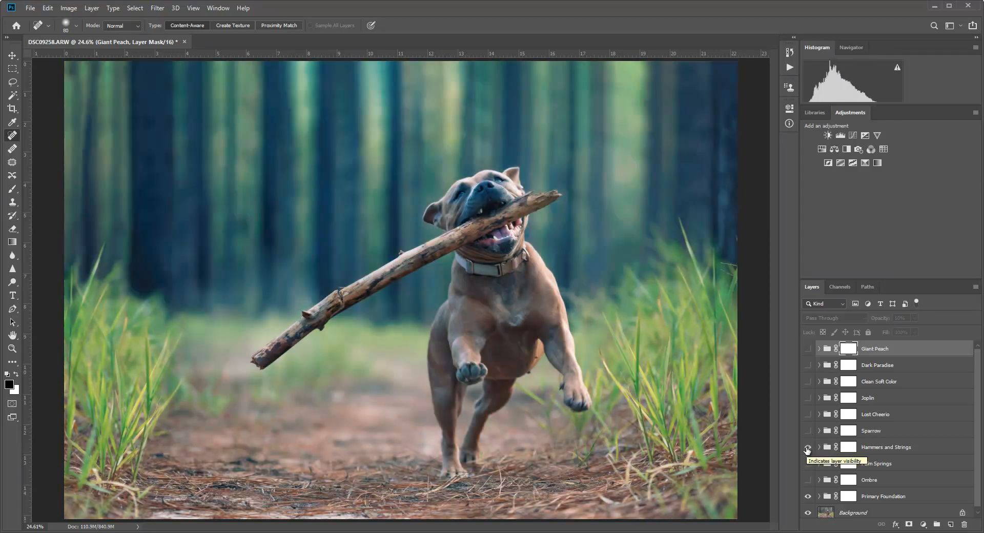
pyautogui.click(808, 448)
pyautogui.click(808, 464)
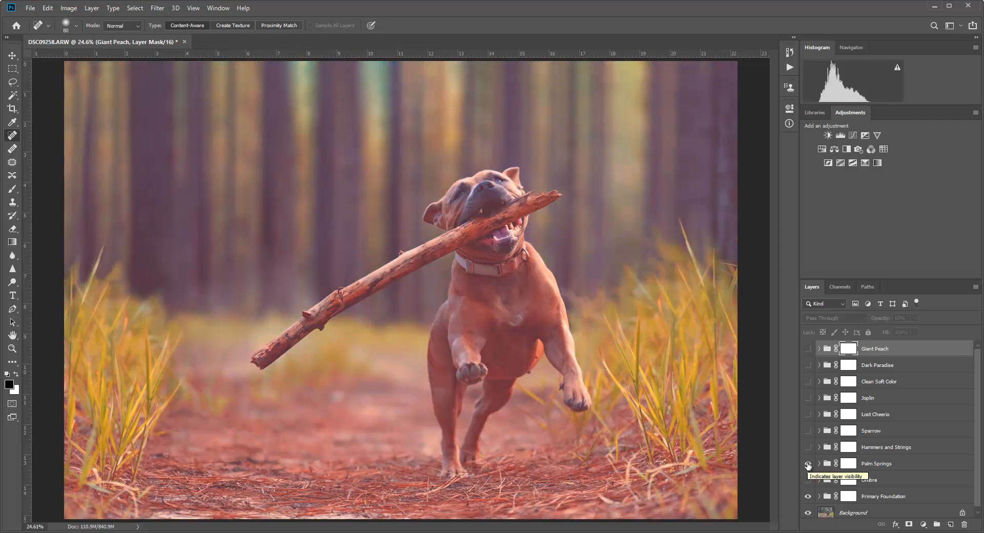
pyautogui.click(808, 464)
pyautogui.click(807, 481)
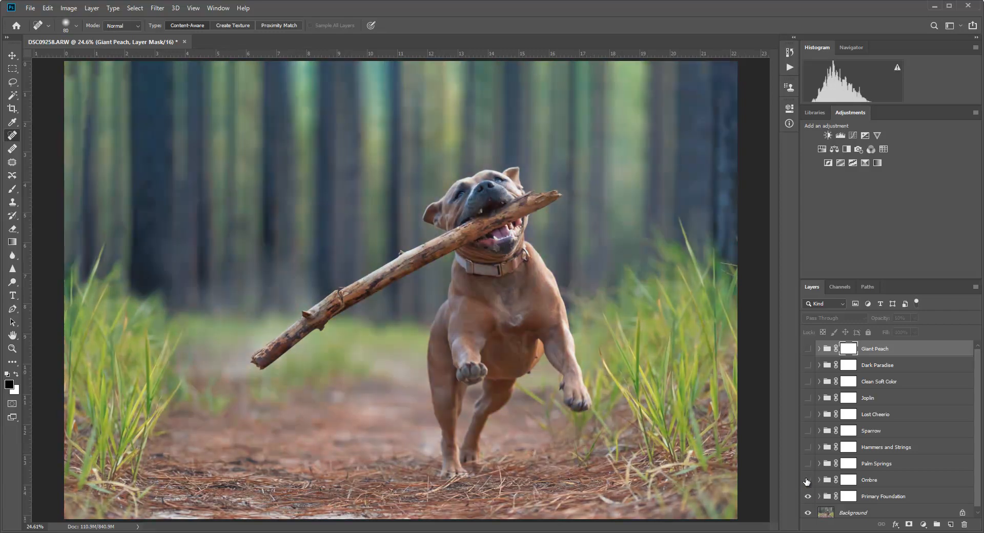
pyautogui.click(808, 480)
# Step: Make the Giant Peach and Joplin groups visible together, comparing the image with and without Joplin
pyautogui.click(808, 348)
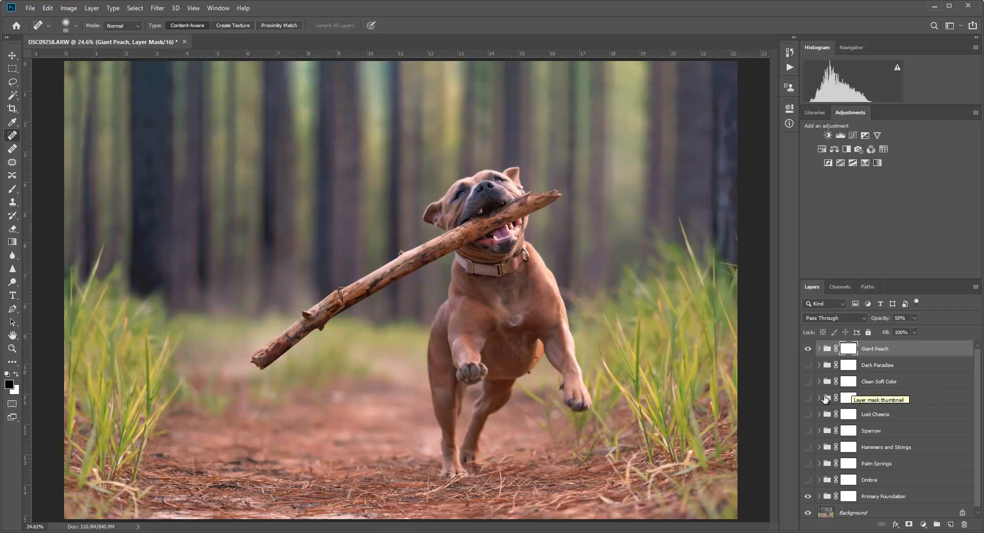
pyautogui.click(808, 399)
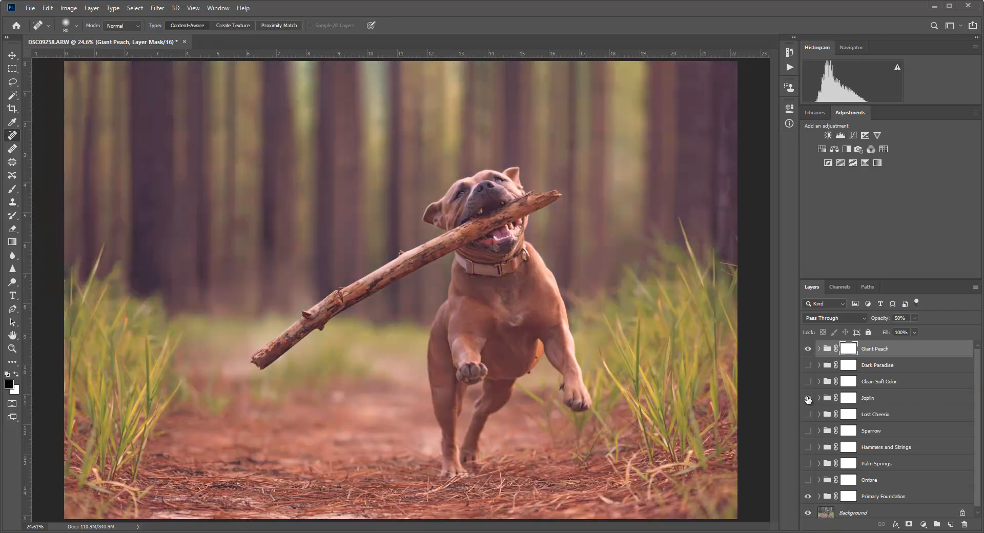
pyautogui.click(808, 398)
pyautogui.click(808, 398)
pyautogui.click(808, 398)
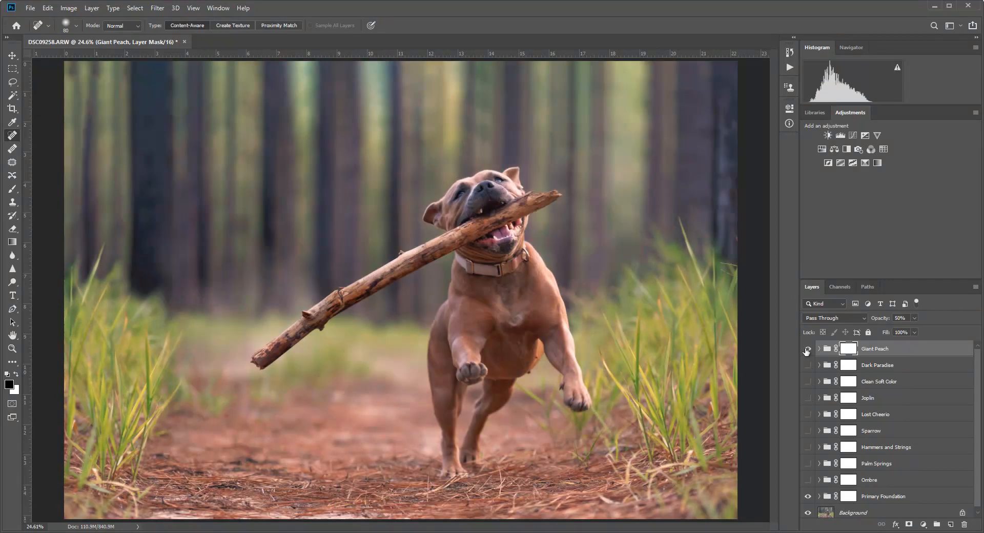
pyautogui.click(808, 349)
pyautogui.click(808, 398)
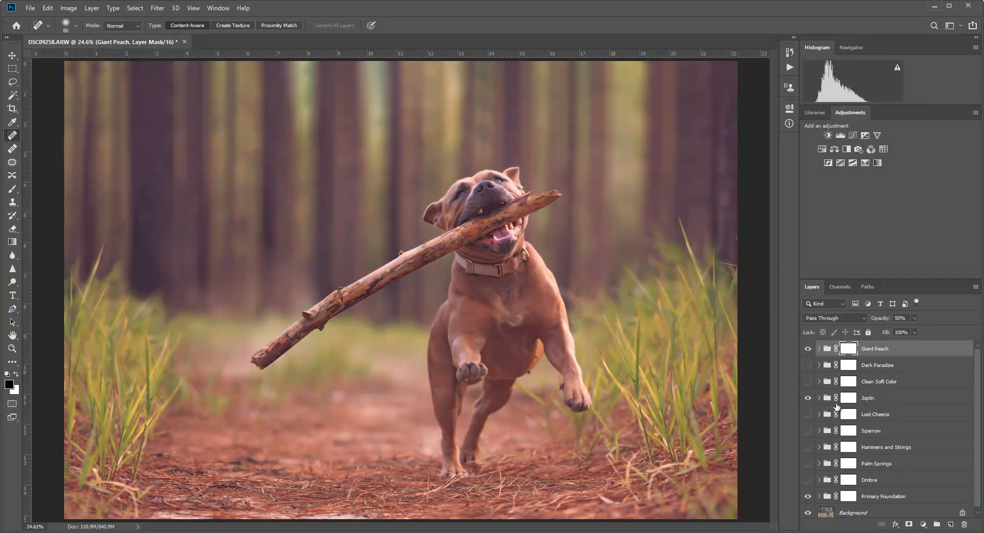
# Step: Set the Joplin group's opacity to 49%
pyautogui.click(875, 400)
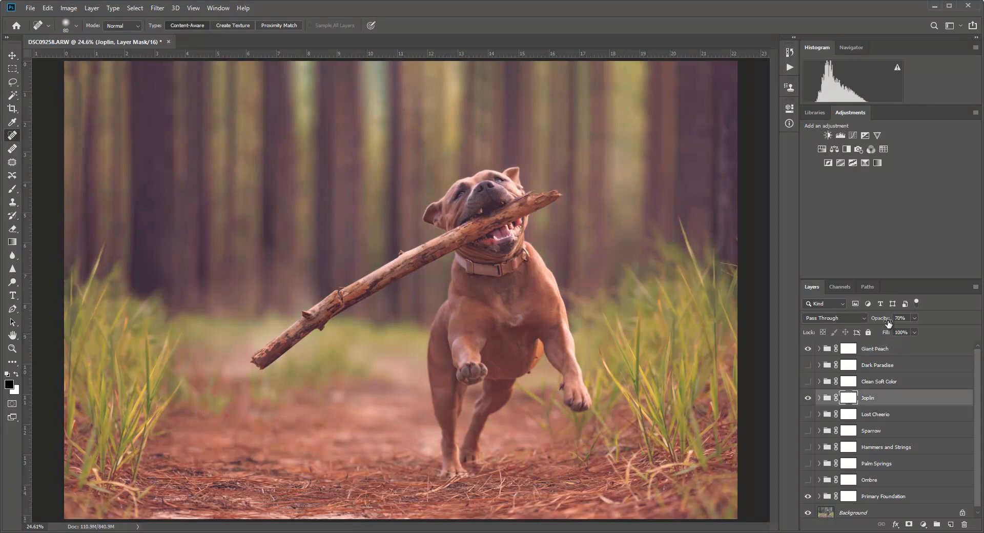
pyautogui.click(882, 318)
pyautogui.moveTo(886, 320); pyautogui.dragTo(876, 320)
# Step: Expand the Joplin group and compare the image with its Haze I, Haze II and Tone layers hidden and shown
pyautogui.click(818, 402)
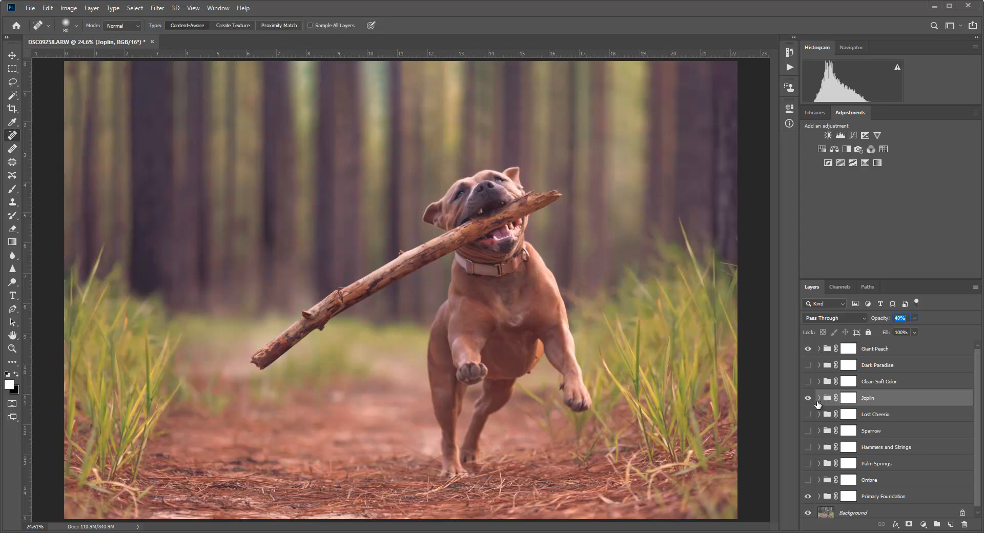
pyautogui.click(818, 399)
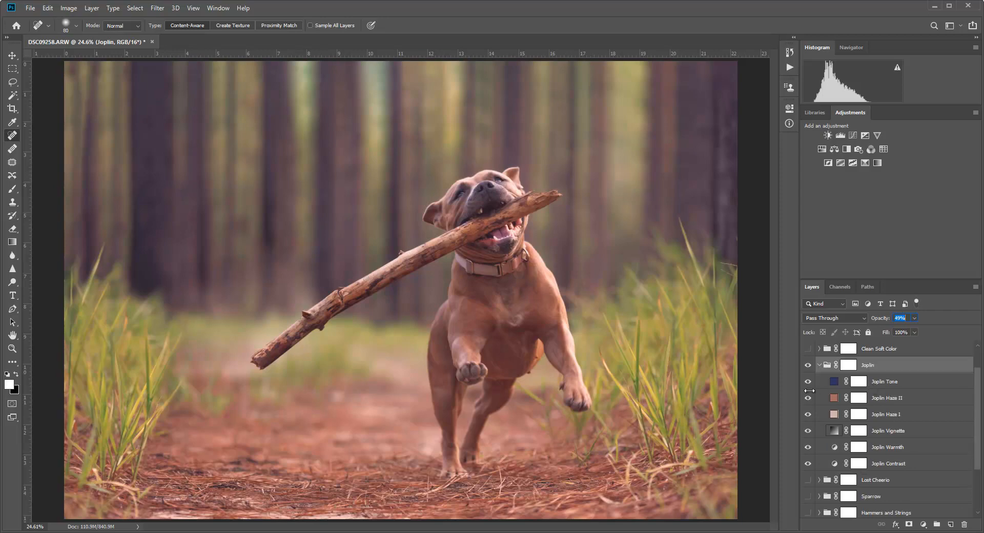
pyautogui.click(807, 414)
pyautogui.click(808, 398)
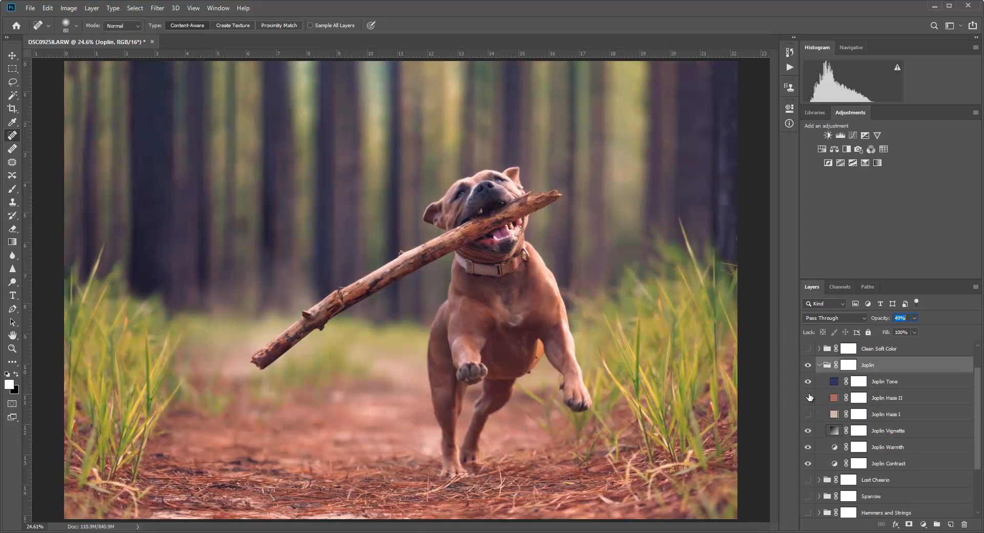
pyautogui.click(808, 381)
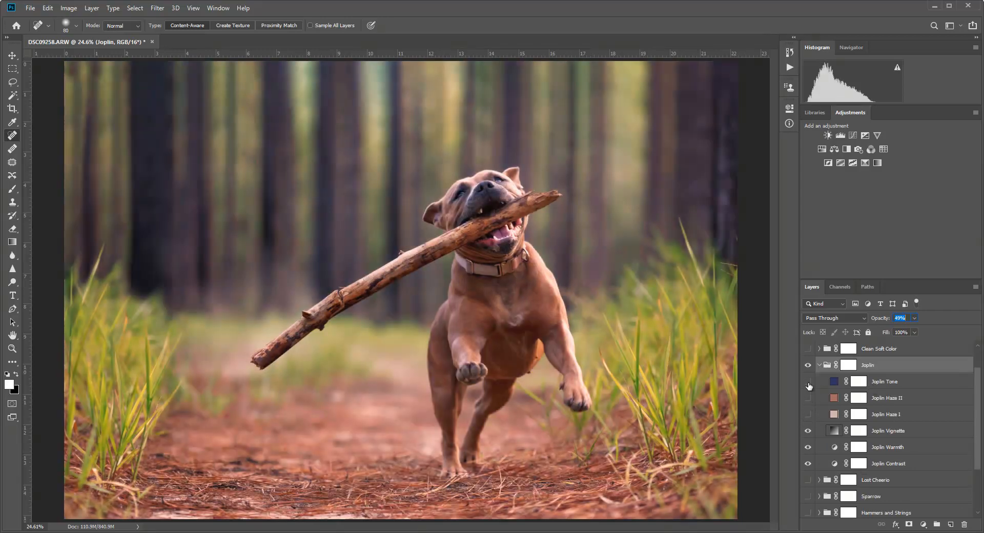
pyautogui.click(808, 382)
pyautogui.click(808, 398)
pyautogui.click(808, 415)
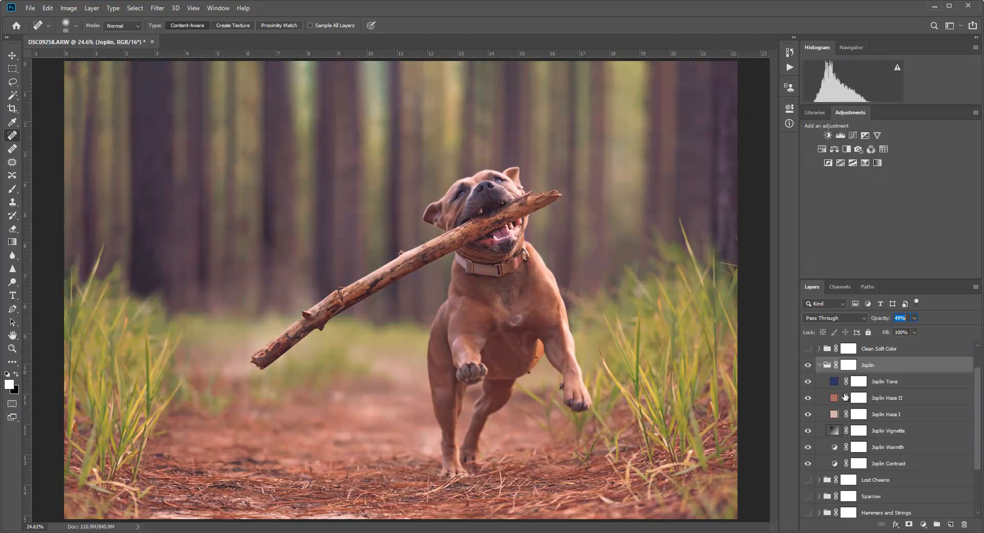
# Step: Try recolouring the Joplin Haze II fill layer to the golden tone #8e8645, then undo the colour change
pyautogui.doubleClick(834, 397)
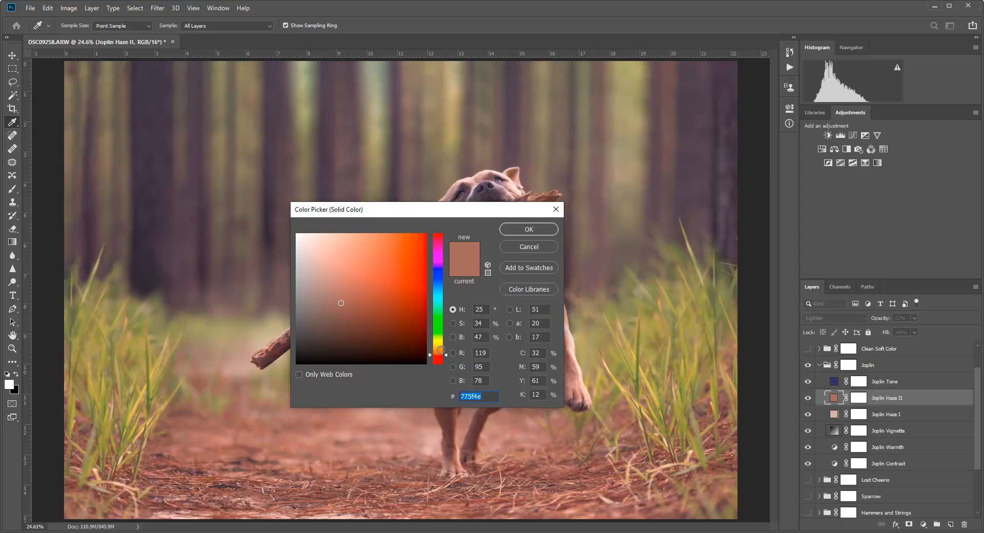
pyautogui.moveTo(440, 350); pyautogui.dragTo(440, 344)
pyautogui.click(363, 291)
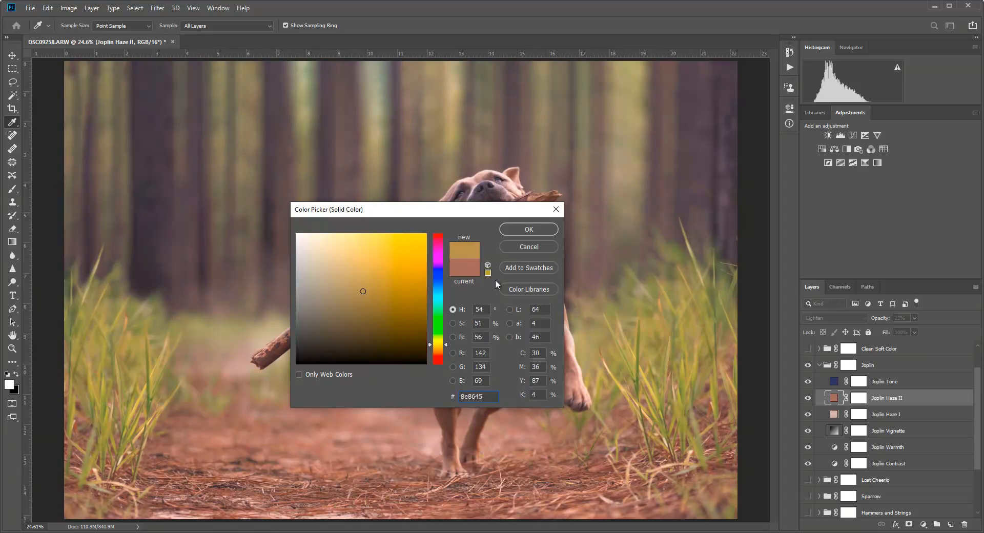
pyautogui.click(529, 230)
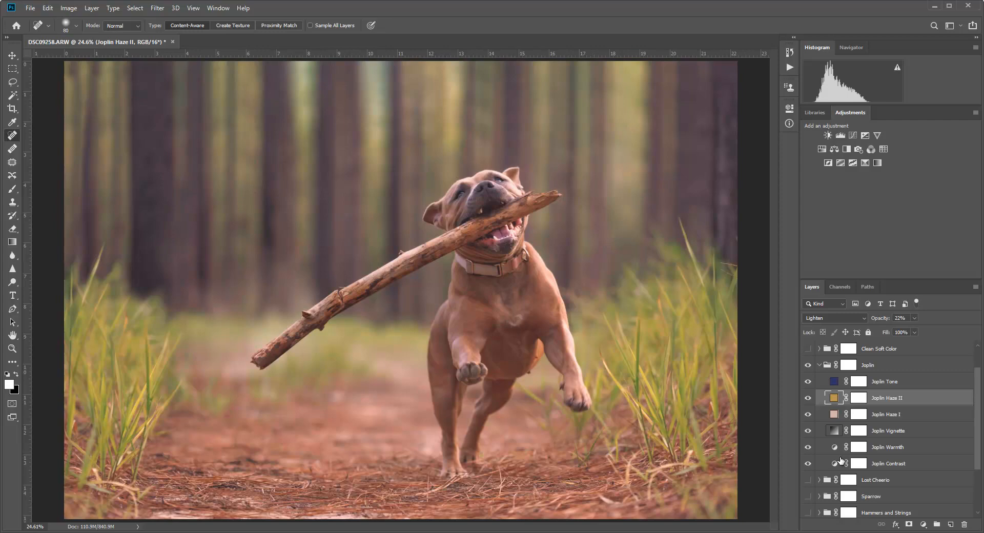
pyautogui.hotkey('ctrl', 'z')
# Step: Collapse the Joplin group and compare the image with the group hidden and shown, leaving it visible
pyautogui.click(819, 366)
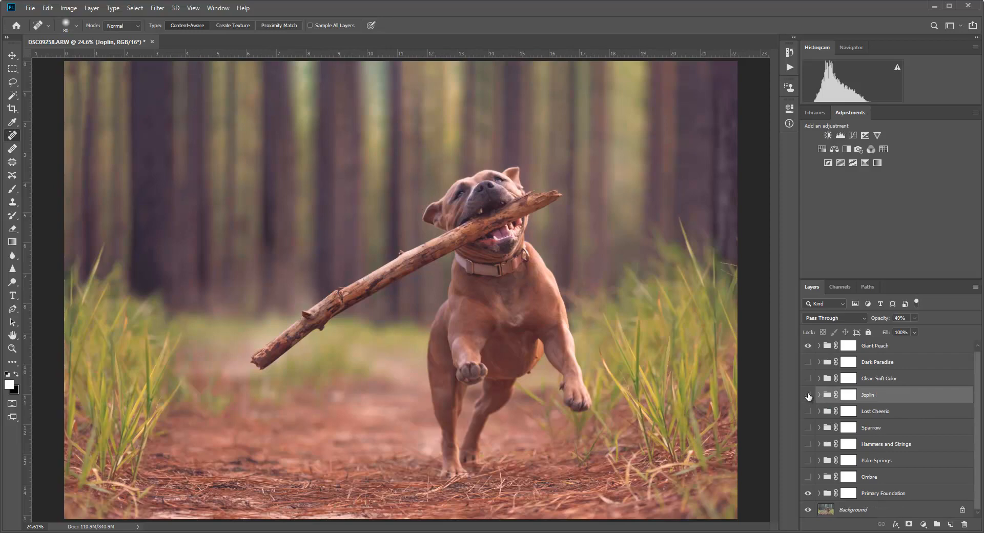
pyautogui.click(808, 395)
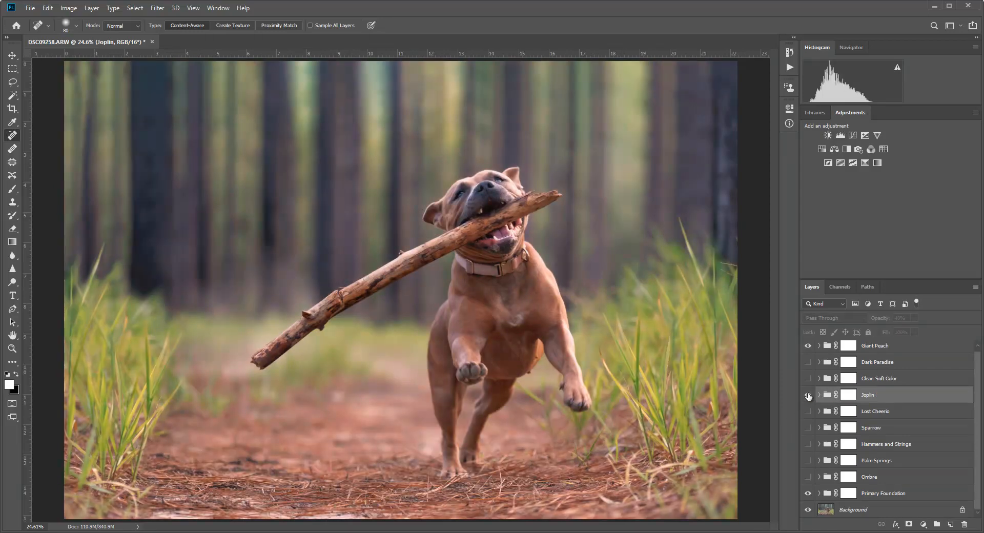
pyautogui.click(808, 396)
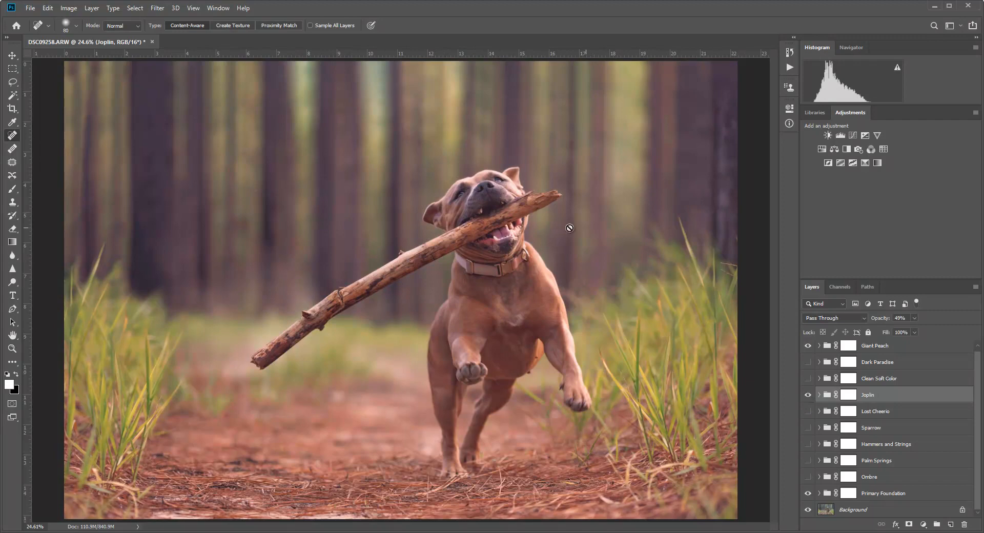
pyautogui.click(808, 396)
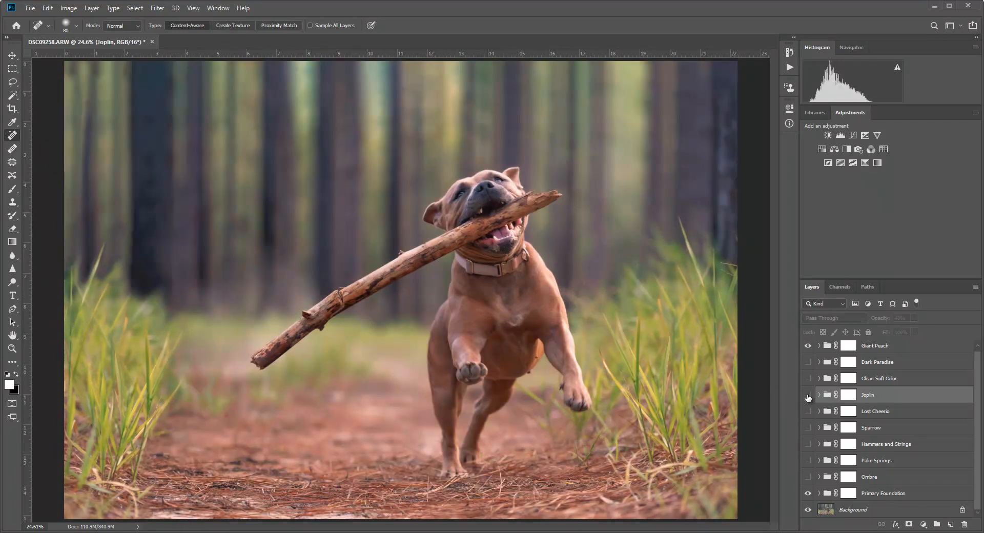
pyautogui.click(808, 395)
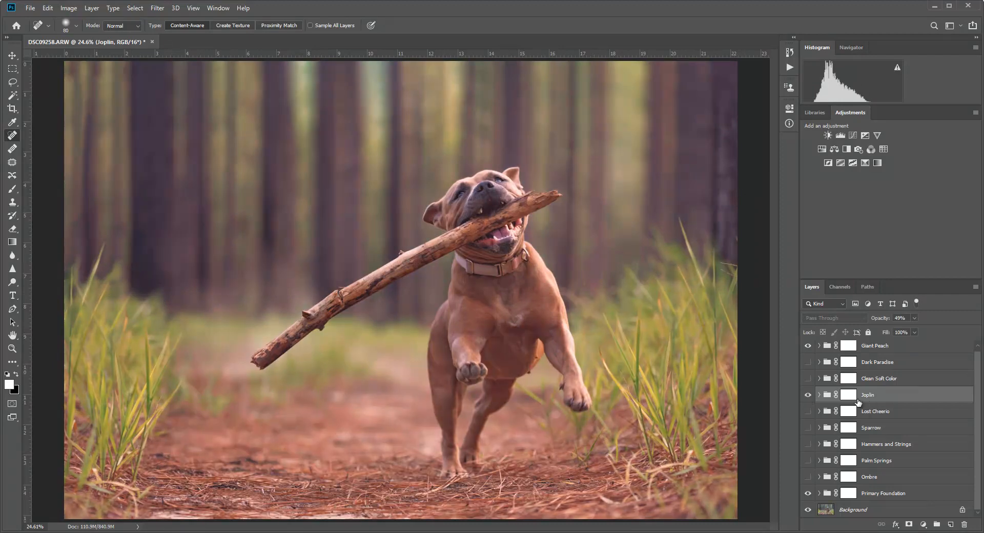
# Step: Mask the Joplin effect off the dog's face, muzzle and mouth by painting black on the group's mask with the Brush tool
pyautogui.click(849, 396)
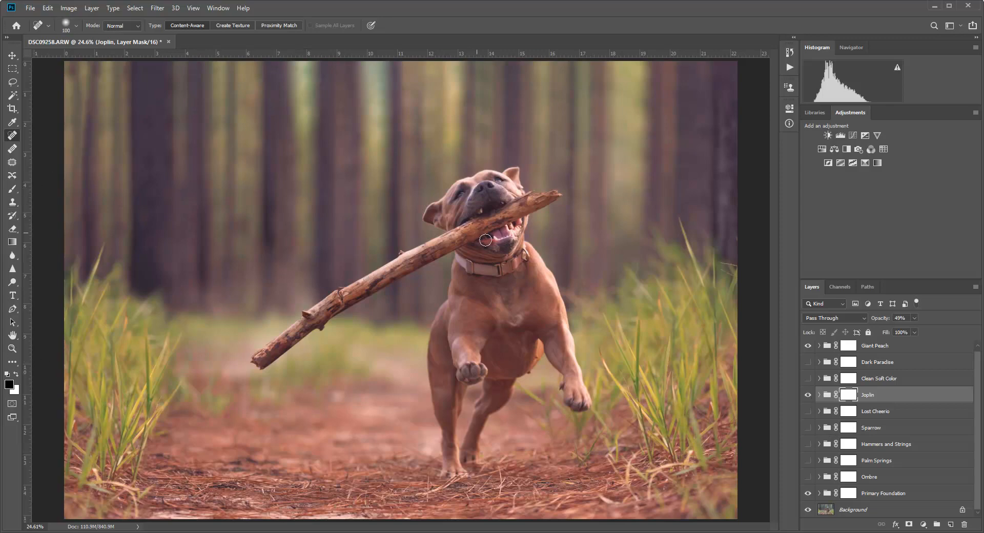
pyautogui.press(']')
pyautogui.press(']')
pyautogui.press(']')
pyautogui.press(']')
pyautogui.press(']')
pyautogui.press(']')
pyautogui.press(']')
pyautogui.press(']')
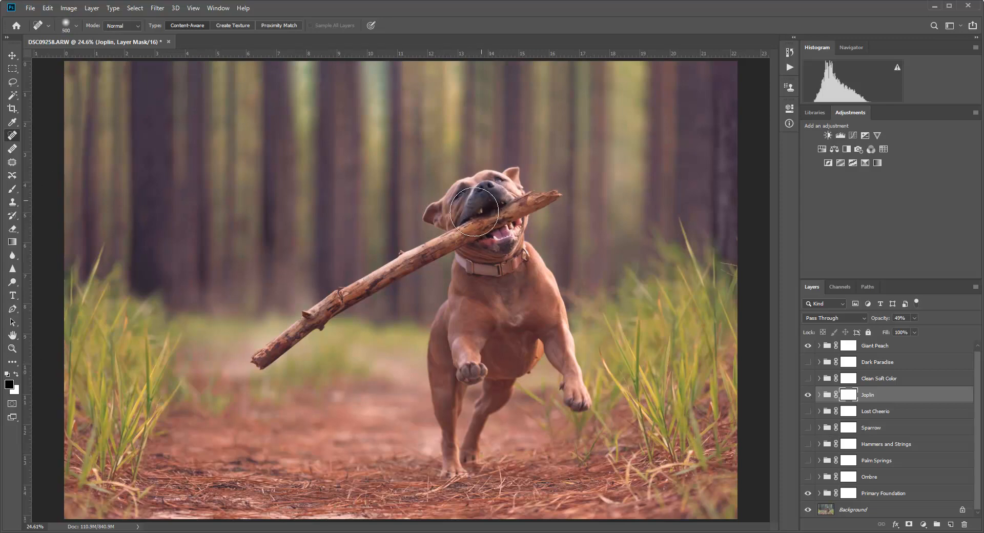
pyautogui.press('[')
pyautogui.press('[')
pyautogui.press('[')
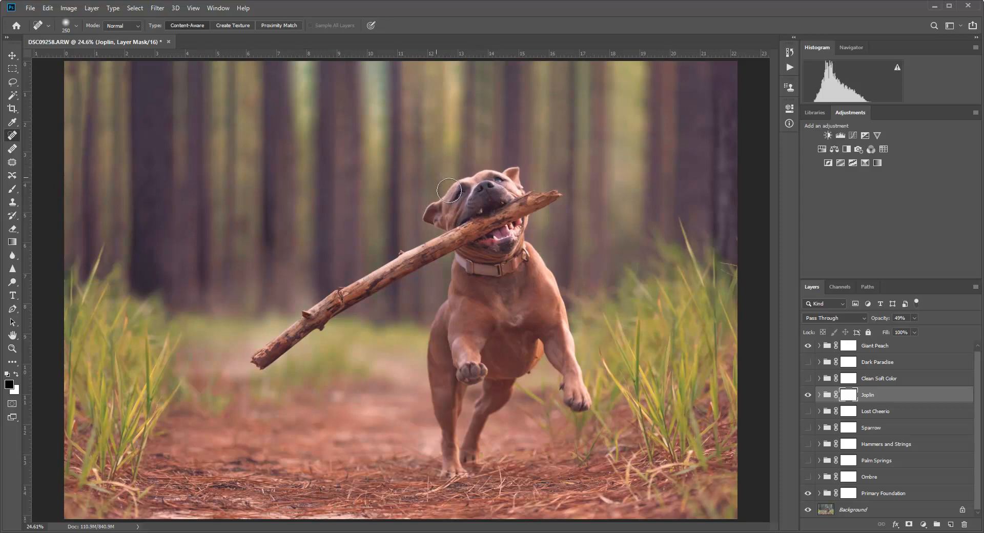
pyautogui.click(137, 26)
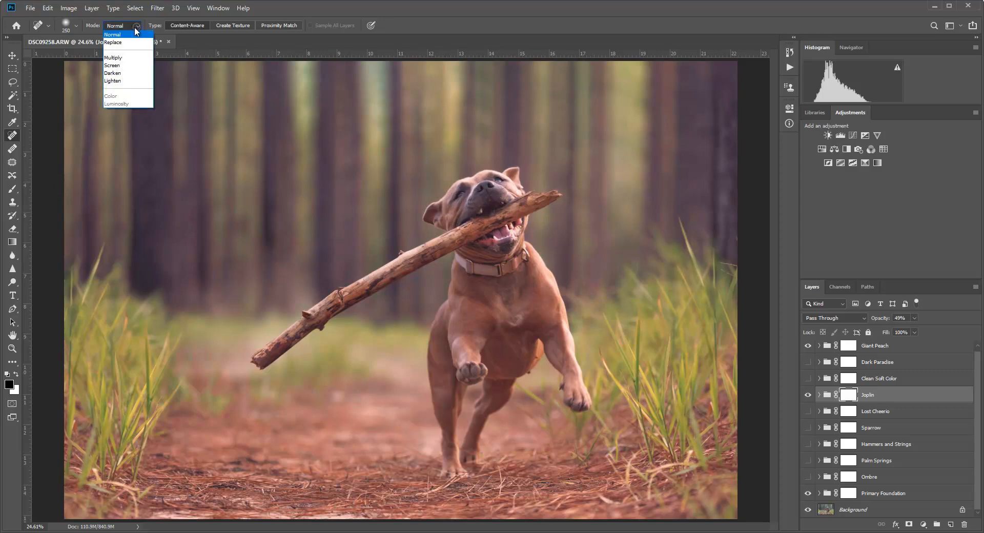
pyautogui.click(116, 36)
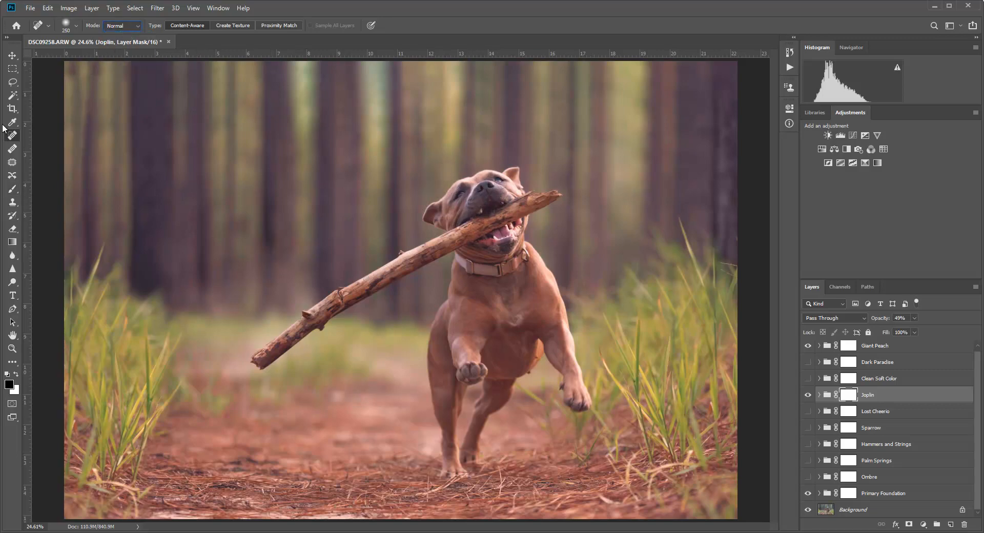
pyautogui.click(13, 189)
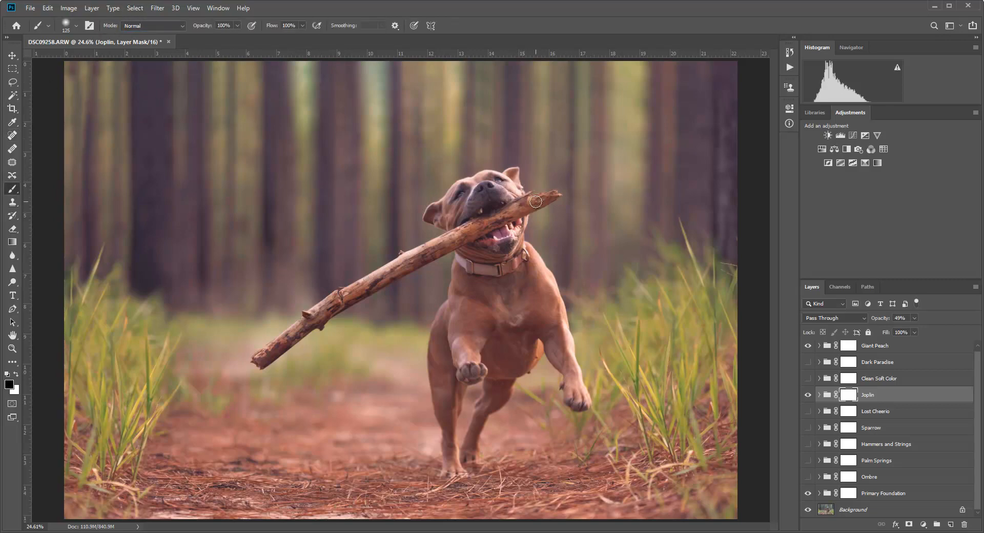
pyautogui.moveTo(487, 197); pyautogui.dragTo(485, 208)
pyautogui.press(']')
pyautogui.press(']')
pyautogui.press(']')
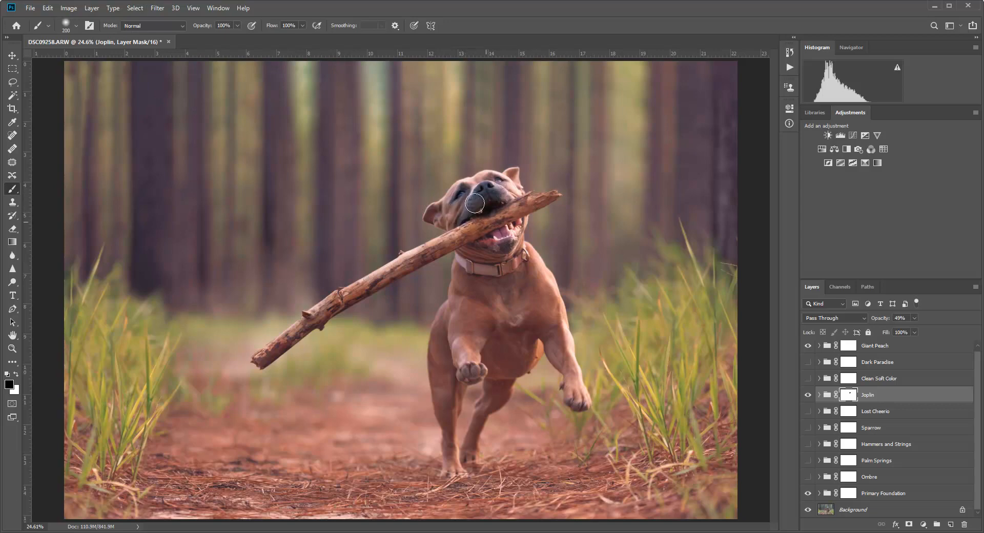
pyautogui.moveTo(464, 230)
pyautogui.mouseDown()
pyautogui.moveTo(487, 244)
pyautogui.moveTo(511, 223)
pyautogui.mouseUp()
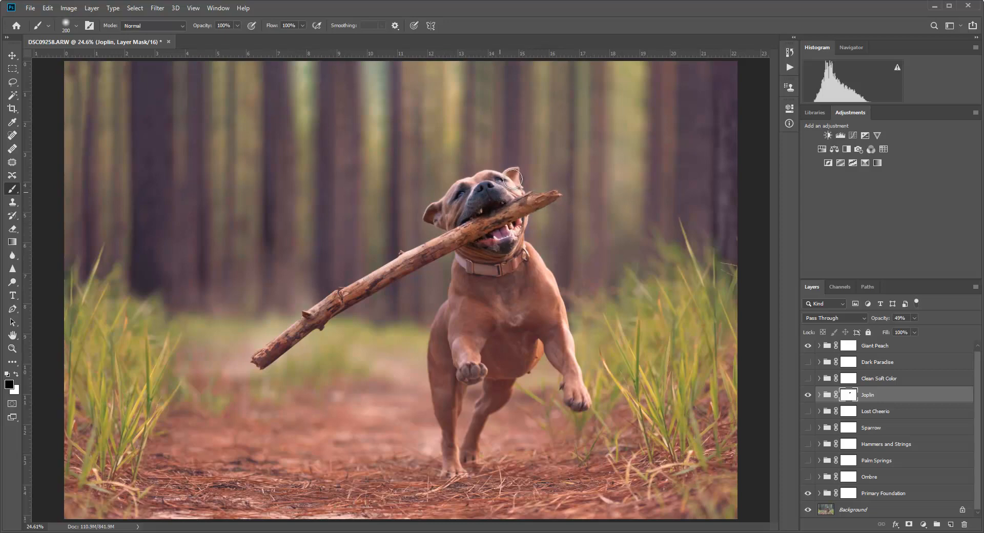
# Step: Paint black on the Joplin mask over the dog's neck and chest with a larger brush
pyautogui.press(']')
pyautogui.press(']')
pyautogui.press(']')
pyautogui.moveTo(487, 274)
pyautogui.mouseDown()
pyautogui.moveTo(509, 306)
pyautogui.moveTo(520, 296)
pyautogui.moveTo(531, 312)
pyautogui.moveTo(525, 277)
pyautogui.moveTo(524, 294)
pyautogui.moveTo(493, 329)
pyautogui.moveTo(510, 344)
pyautogui.moveTo(510, 327)
pyautogui.moveTo(482, 308)
pyautogui.moveTo(457, 336)
pyautogui.moveTo(466, 336)
pyautogui.moveTo(474, 307)
pyautogui.mouseUp()
# Step: Paint the Joplin mask black along the stick with a 200 px brush, and over the belly and hind legs at 175 px
pyautogui.press('[')
pyautogui.press('[')
pyautogui.press('[')
pyautogui.press('[')
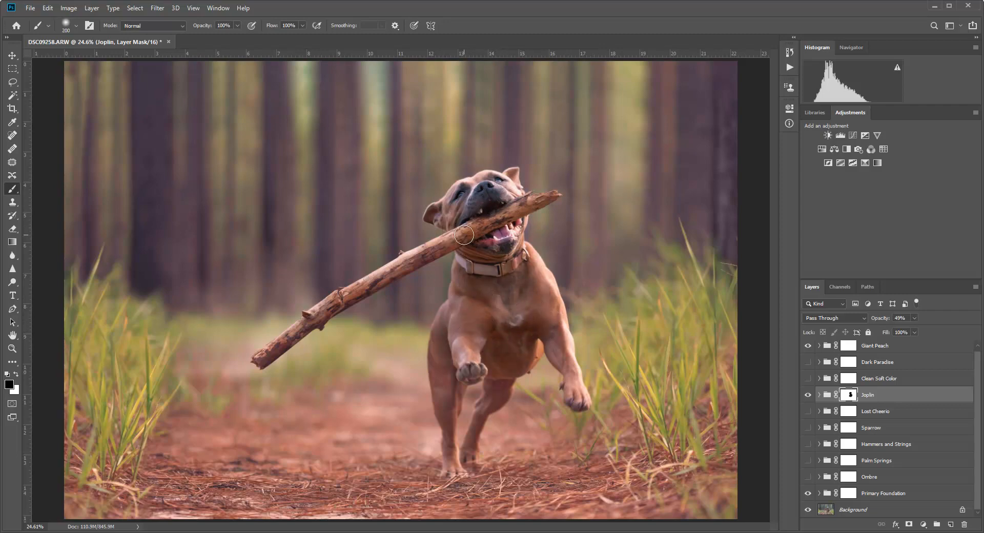
pyautogui.moveTo(464, 234)
pyautogui.mouseDown()
pyautogui.moveTo(371, 280)
pyautogui.moveTo(386, 291)
pyautogui.moveTo(342, 310)
pyautogui.moveTo(274, 367)
pyautogui.moveTo(345, 314)
pyautogui.mouseUp()
pyautogui.press('[')
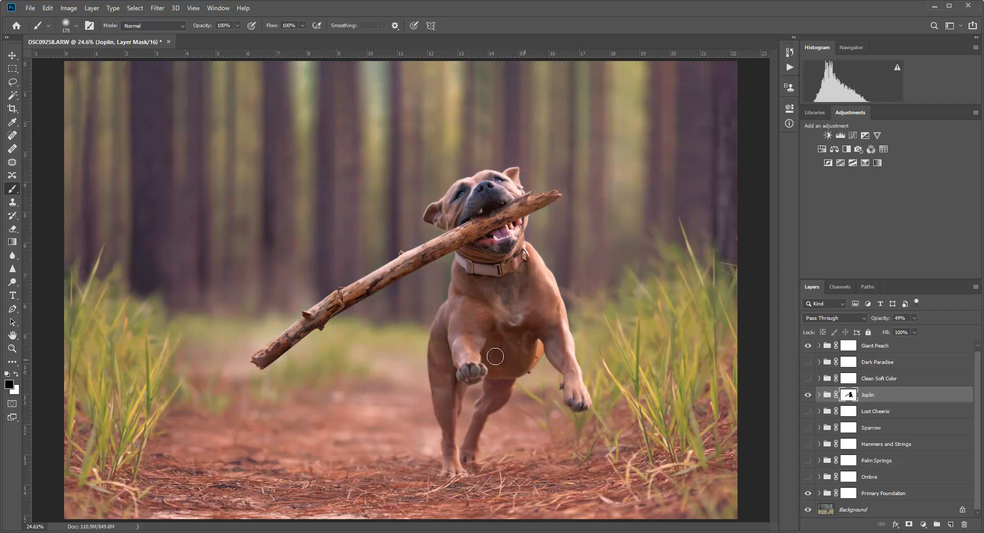
pyautogui.moveTo(495, 357)
pyautogui.mouseDown()
pyautogui.moveTo(483, 364)
pyautogui.moveTo(511, 369)
pyautogui.moveTo(507, 385)
pyautogui.mouseUp()
# Step: Paint black on the Joplin mask over the grass on both sides and the forest floor with a 1000 px brush
pyautogui.press(']')
pyautogui.press(']')
pyautogui.press(']')
pyautogui.press(']')
pyautogui.press(']')
pyautogui.press(']')
pyautogui.press(']')
pyautogui.press(']')
pyautogui.press(']')
pyautogui.press(']')
pyautogui.press(']')
pyautogui.press(']')
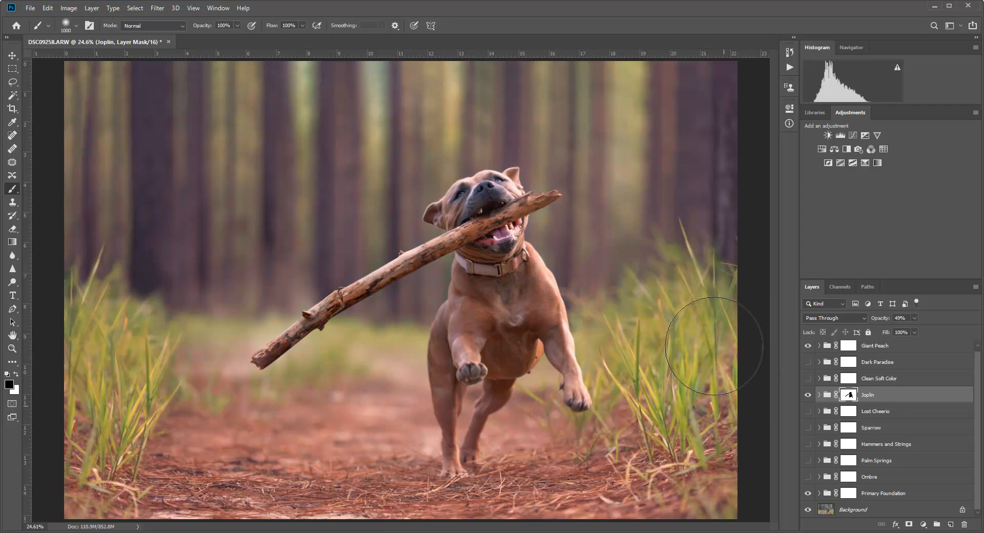
pyautogui.moveTo(714, 346)
pyautogui.mouseDown()
pyautogui.moveTo(694, 333)
pyautogui.moveTo(629, 354)
pyautogui.moveTo(618, 424)
pyautogui.moveTo(725, 471)
pyautogui.mouseUp()
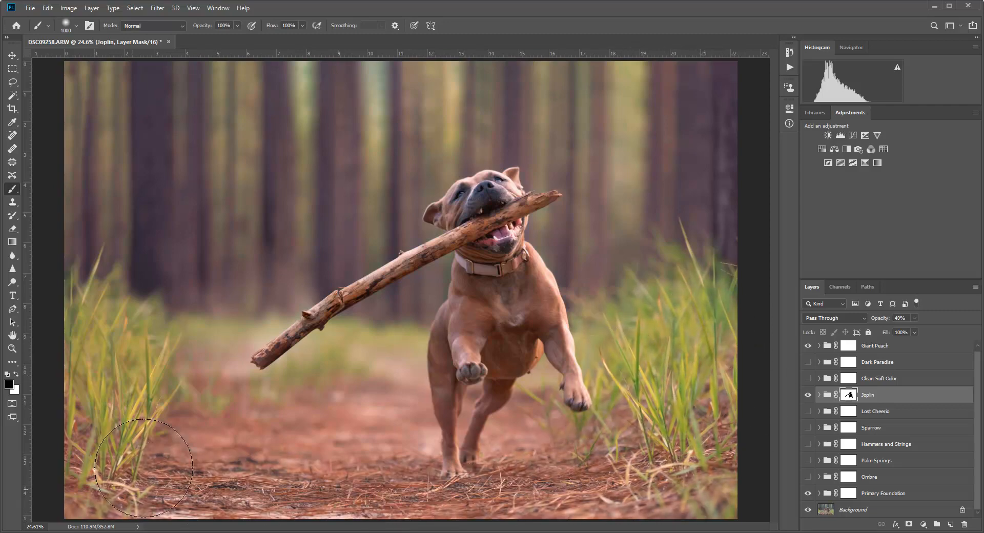
pyautogui.moveTo(143, 468)
pyautogui.mouseDown()
pyautogui.moveTo(108, 402)
pyautogui.moveTo(108, 351)
pyautogui.moveTo(157, 397)
pyautogui.moveTo(164, 437)
pyautogui.moveTo(234, 432)
pyautogui.mouseUp()
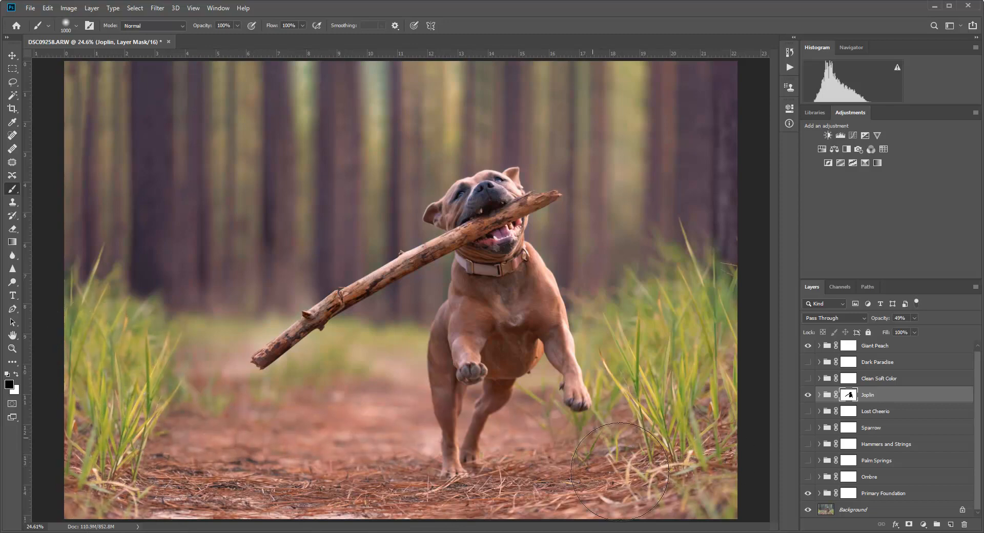
pyautogui.moveTo(620, 472)
pyautogui.mouseDown()
pyautogui.moveTo(697, 330)
pyautogui.moveTo(708, 364)
pyautogui.moveTo(604, 353)
pyautogui.mouseUp()
# Step: Compare the image with the Joplin, Lost Cheerio and Giant Peach groups hidden and shown, leaving only Lost Cheerio hidden
pyautogui.hotkey('ctrl', ',')
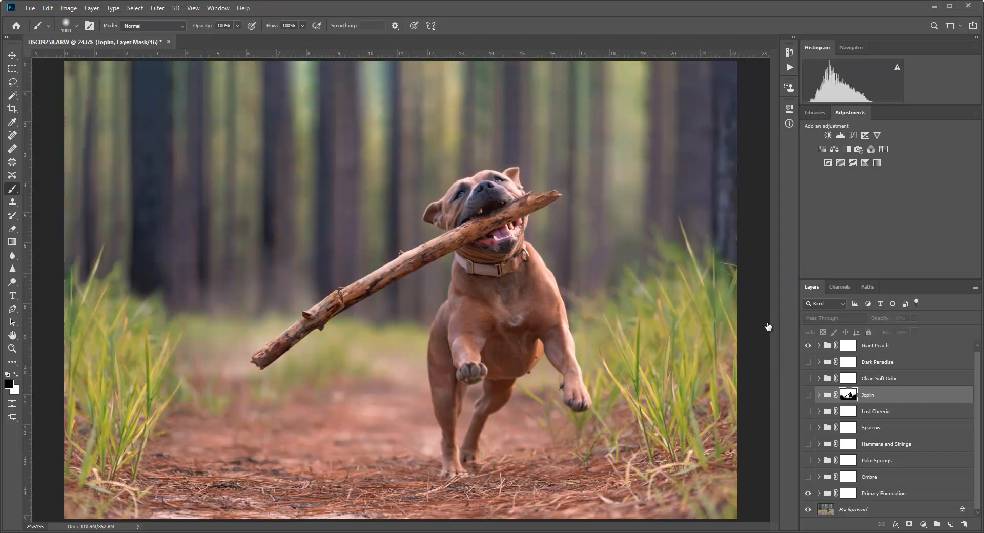
pyautogui.hotkey('ctrl', ',')
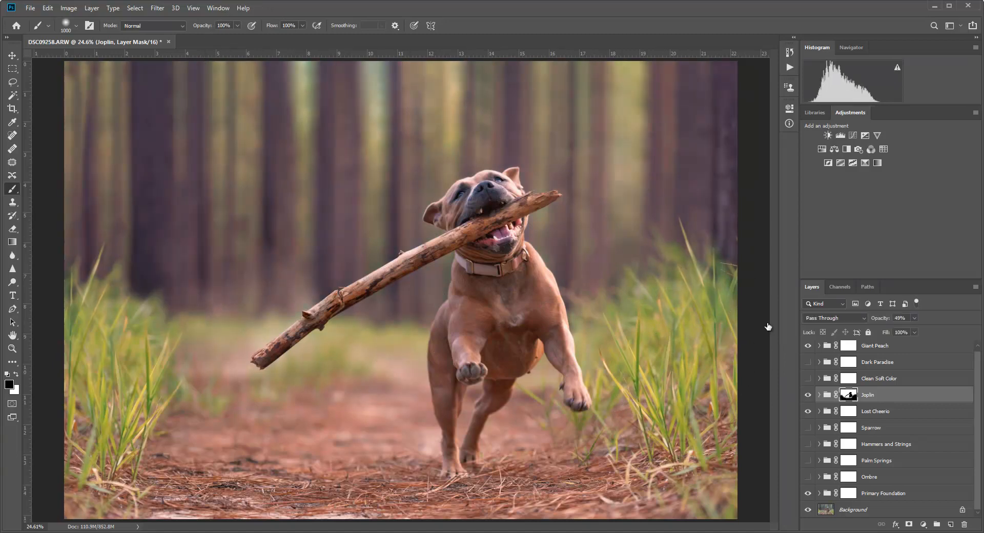
pyautogui.click(808, 411)
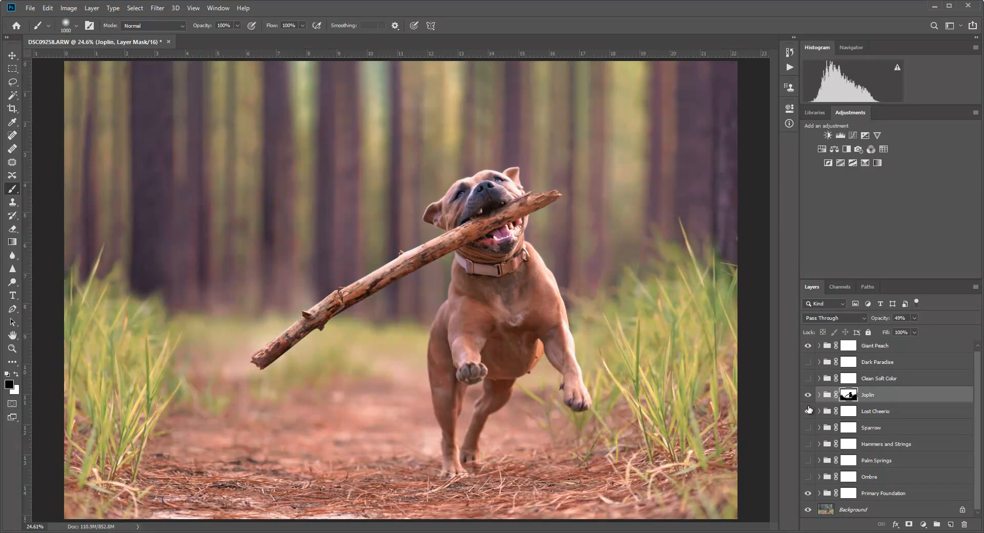
pyautogui.click(808, 410)
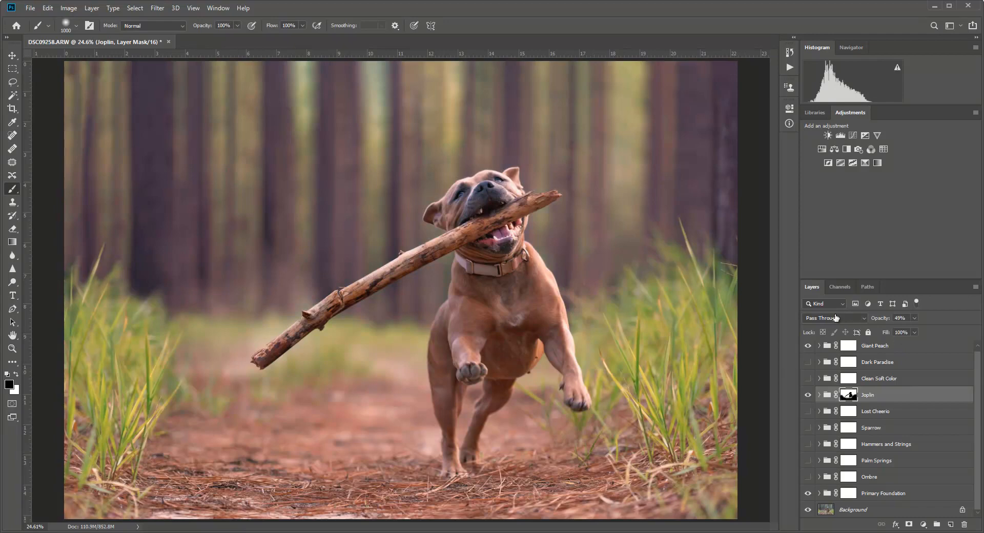
pyautogui.click(808, 346)
pyautogui.click(808, 346)
# Step: Delete the unused Dark Paradise and Clean Soft Color groups
pyautogui.click(13, 349)
pyautogui.rightClick(383, 305)
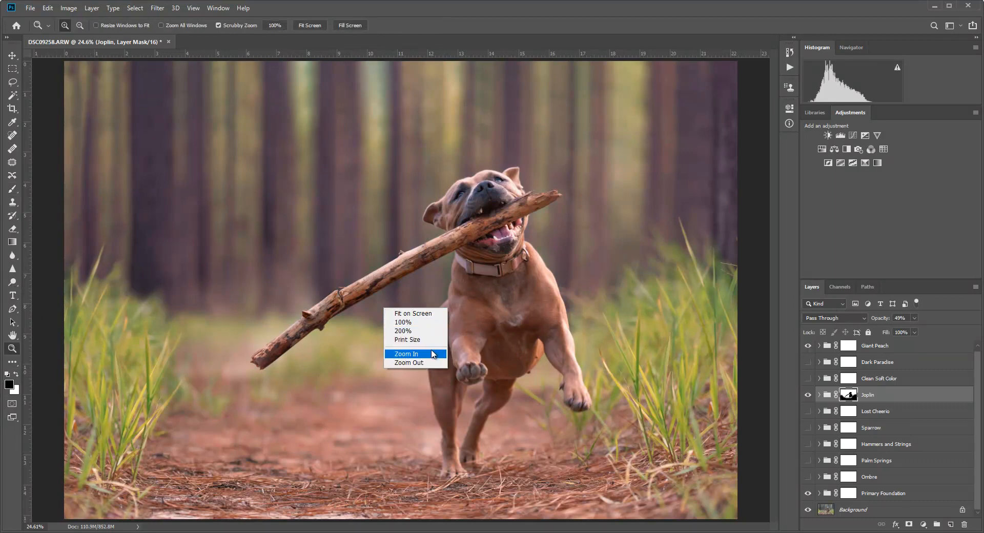
pyautogui.click(434, 368)
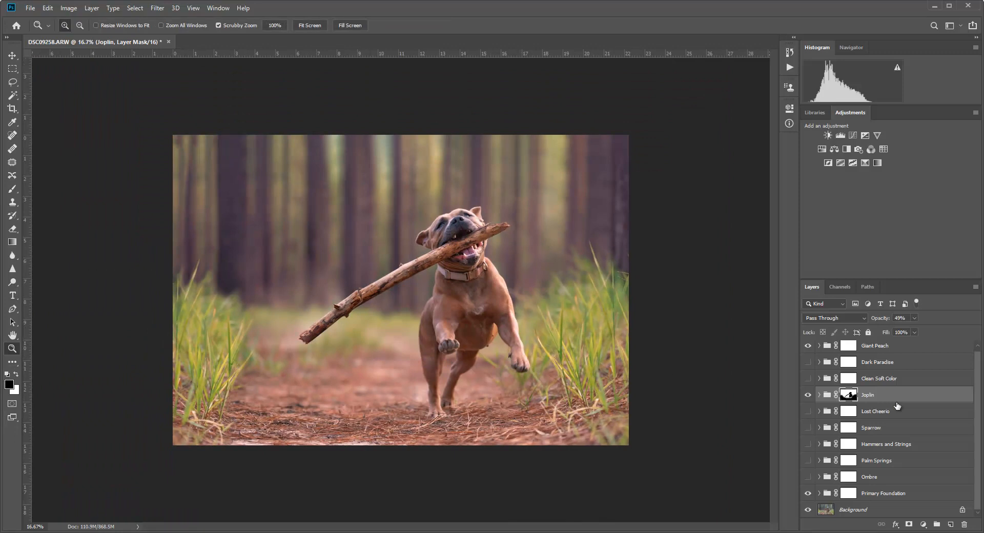
pyautogui.click(877, 362)
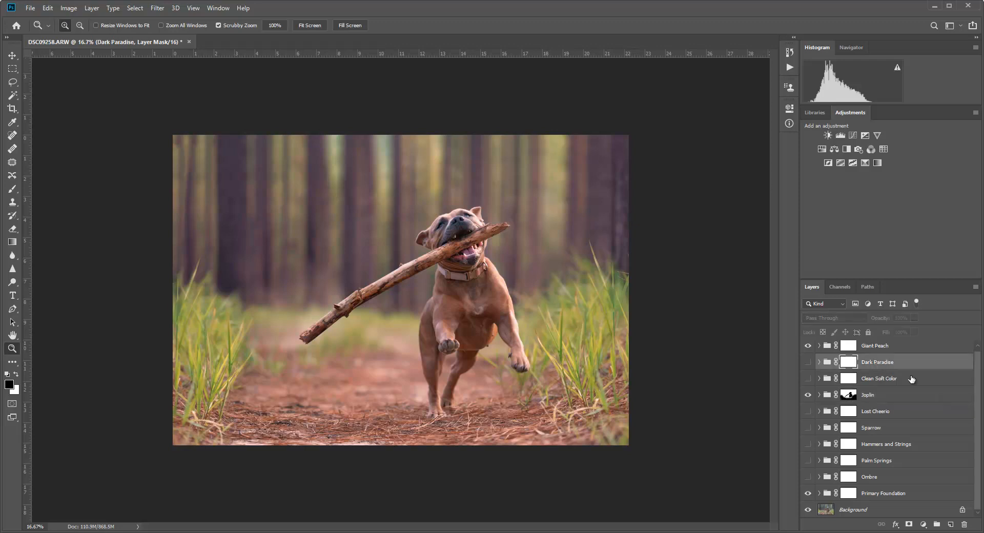
pyautogui.press('Delete')
pyautogui.press('Delete')
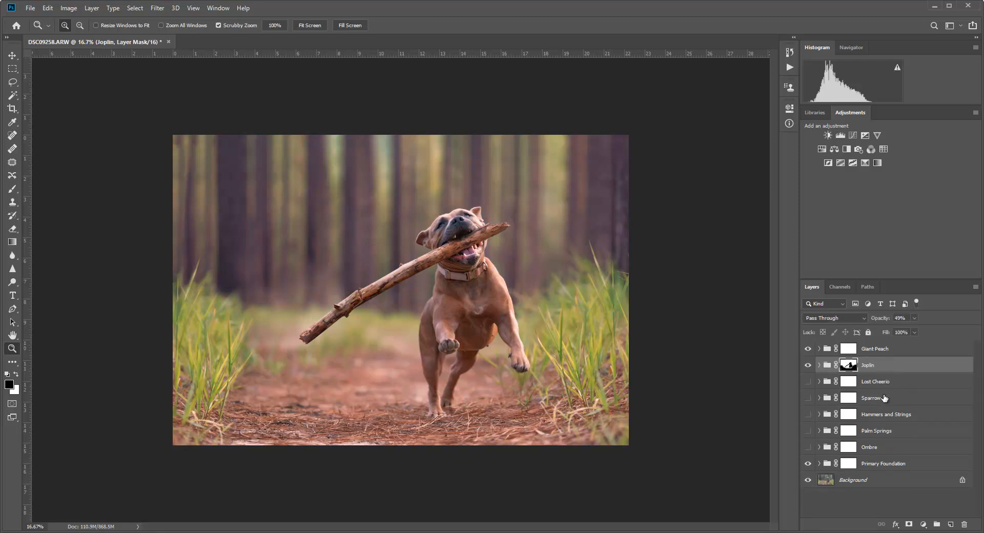
# Step: Delete the unused Lost Cheerio, Sparrow, Hammers and Strings, Palm Springs and Ombre groups
pyautogui.click(874, 380)
pyautogui.press('Delete')
pyautogui.press('Delete')
pyautogui.press('Delete')
pyautogui.press('Delete')
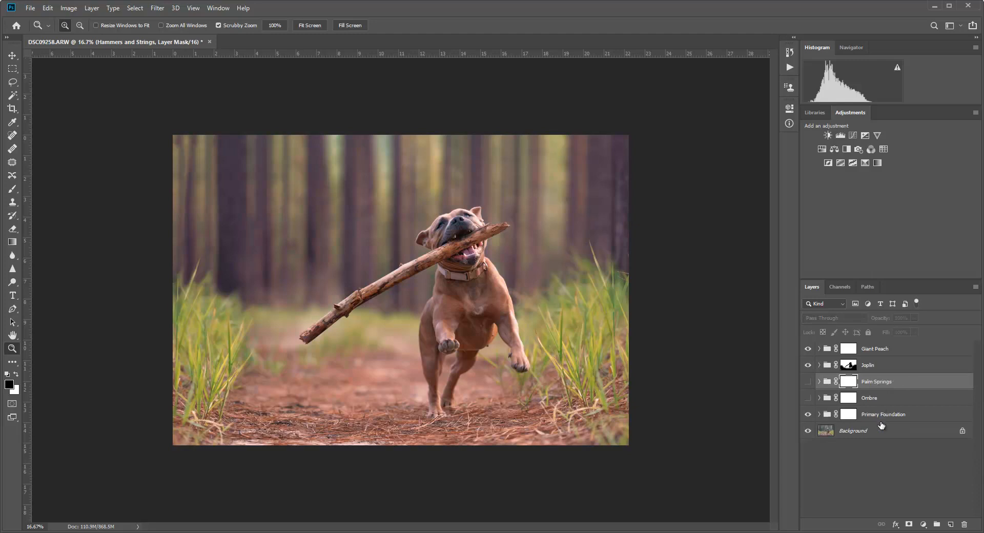
pyautogui.press('Delete')
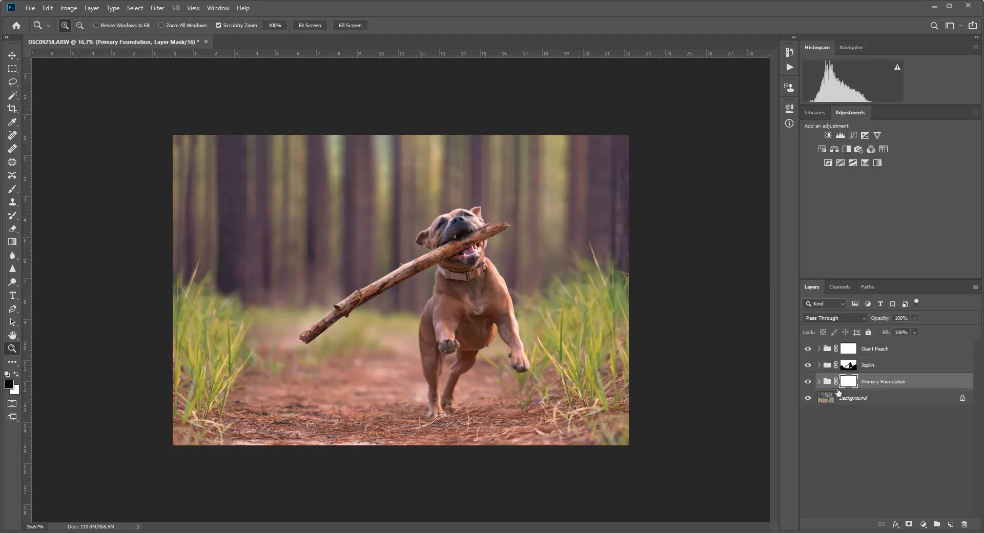
# Step: Add a Gradient fill layer above the Giant Peach group and set its style to Radial
pyautogui.click(873, 350)
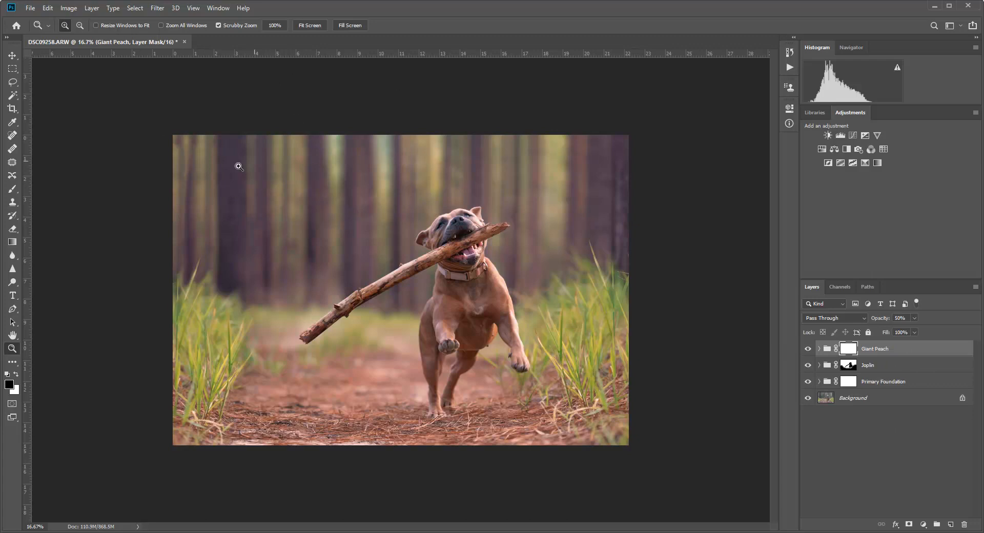
pyautogui.click(12, 55)
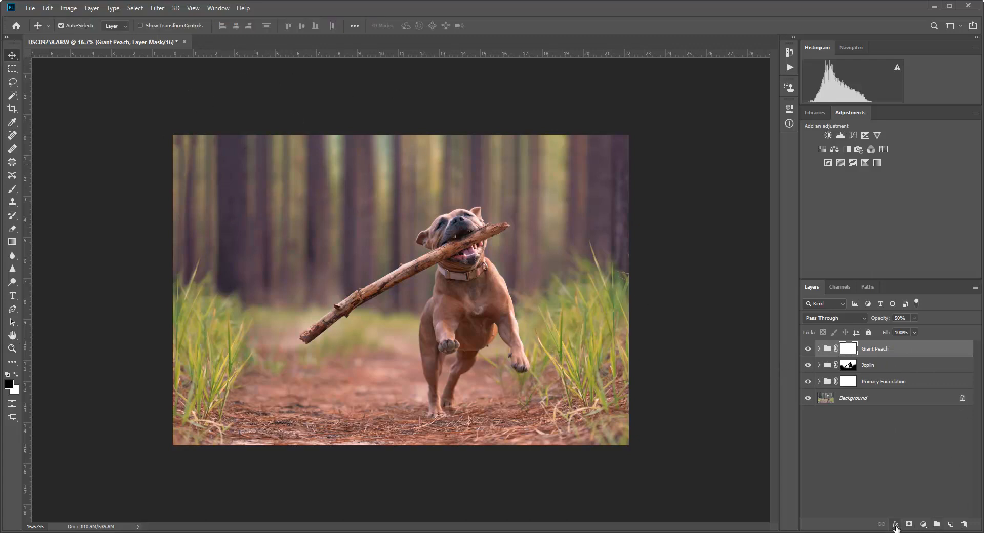
pyautogui.click(923, 524)
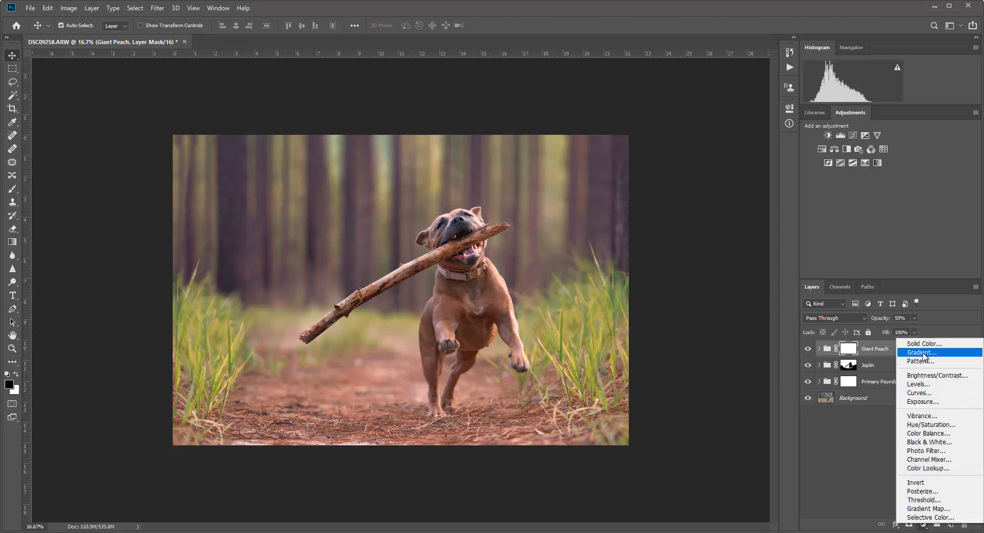
pyautogui.click(922, 353)
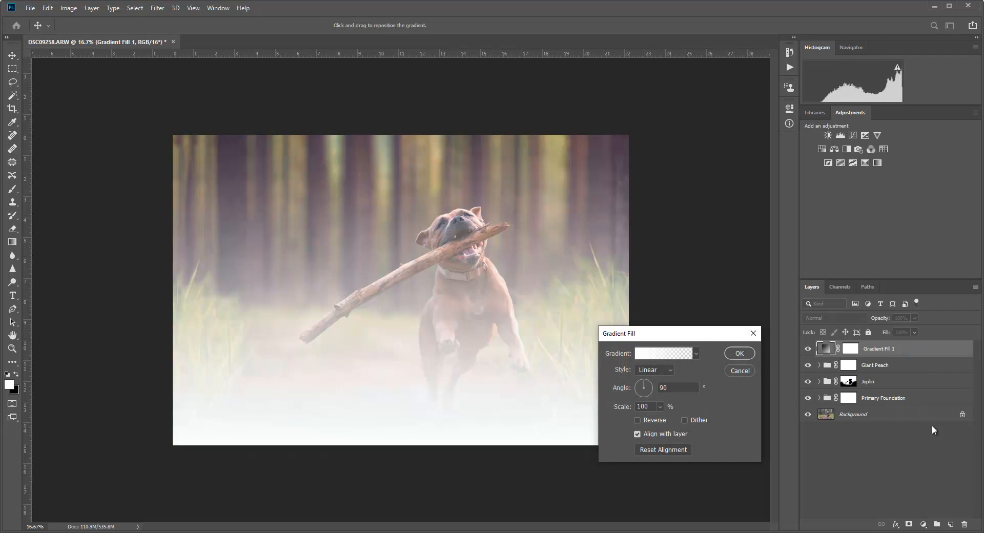
pyautogui.click(648, 370)
pyautogui.click(647, 389)
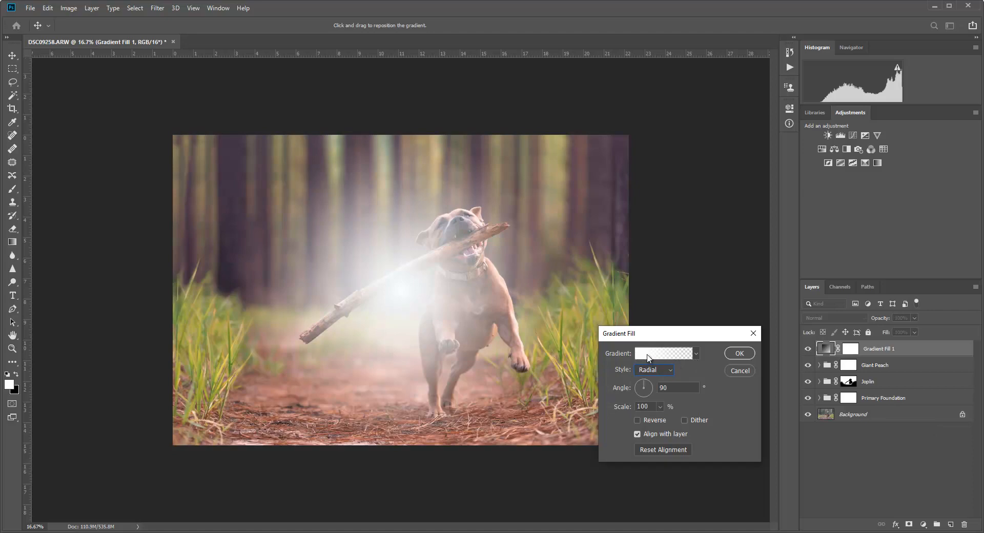
# Step: Recolour the gradient's starting colour stop to the pale cream #fdf7d2 and accept the edited gradient
pyautogui.click(649, 358)
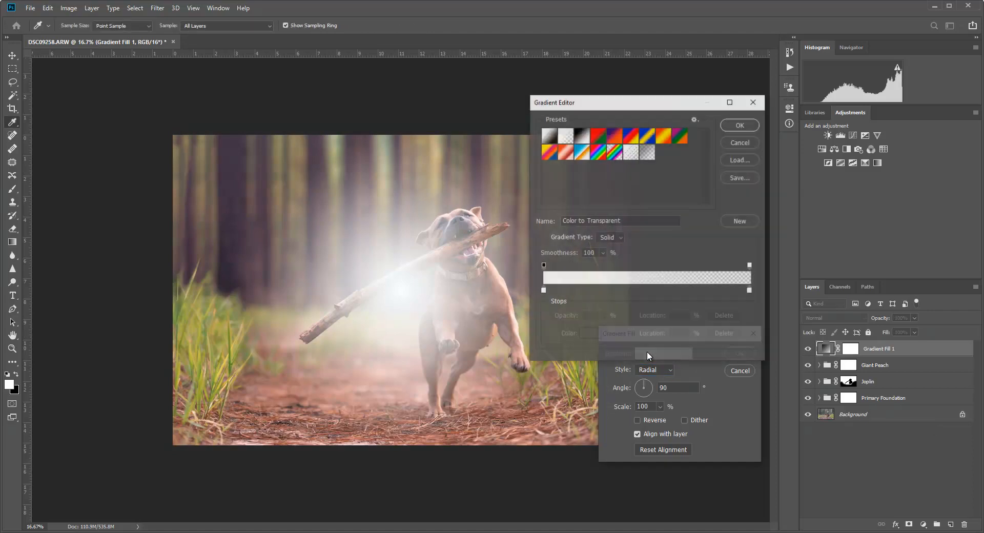
pyautogui.click(543, 291)
pyautogui.click(589, 336)
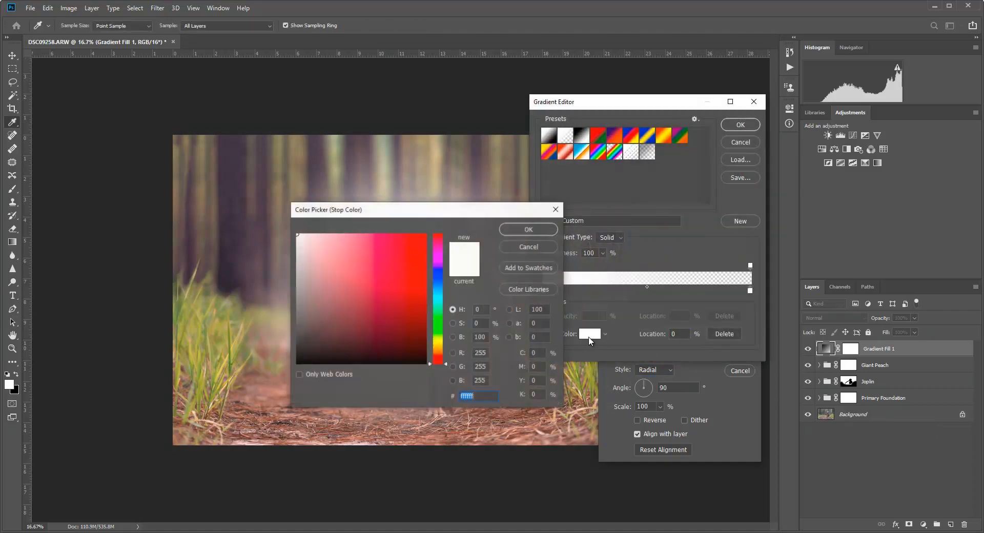
pyautogui.click(436, 344)
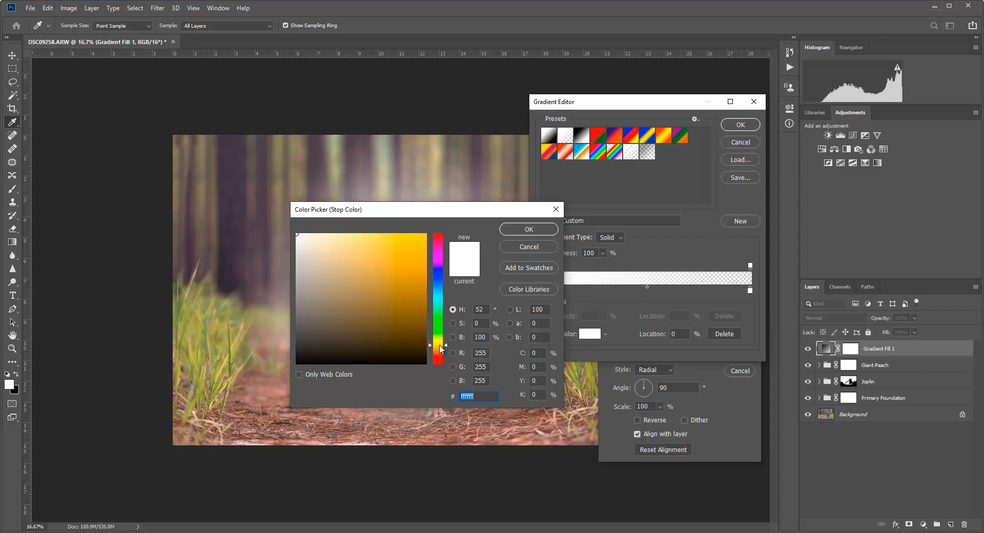
pyautogui.click(314, 235)
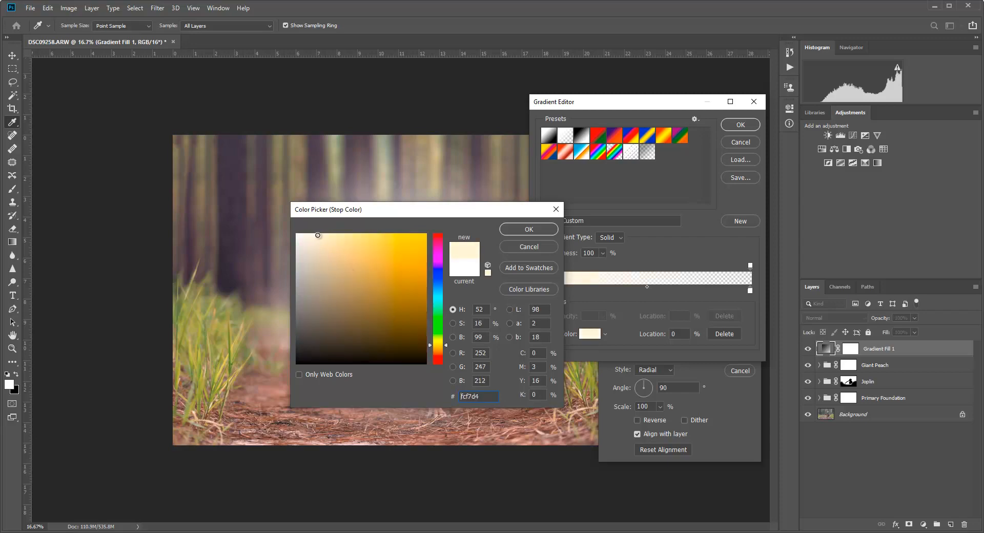
pyautogui.moveTo(374, 213); pyautogui.dragTo(588, 311)
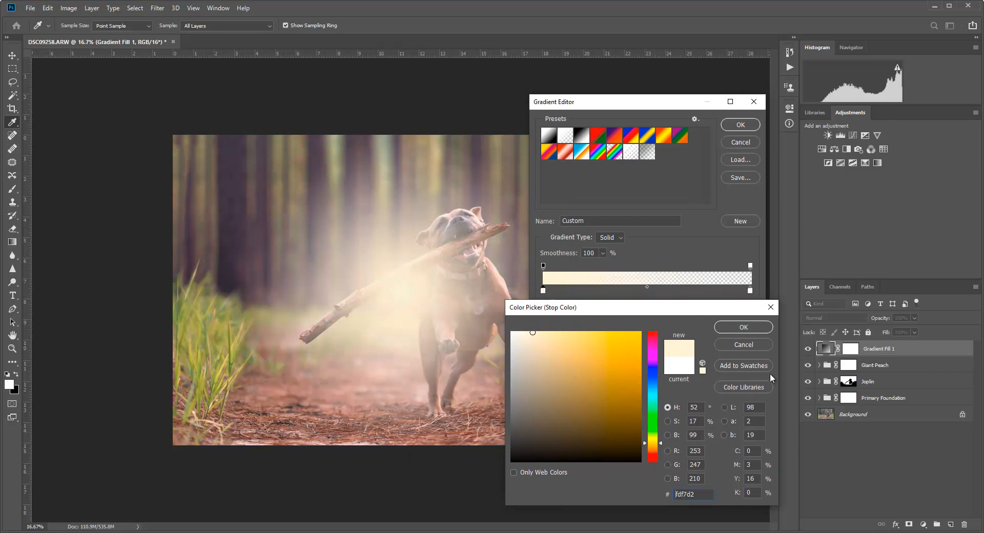
pyautogui.click(742, 328)
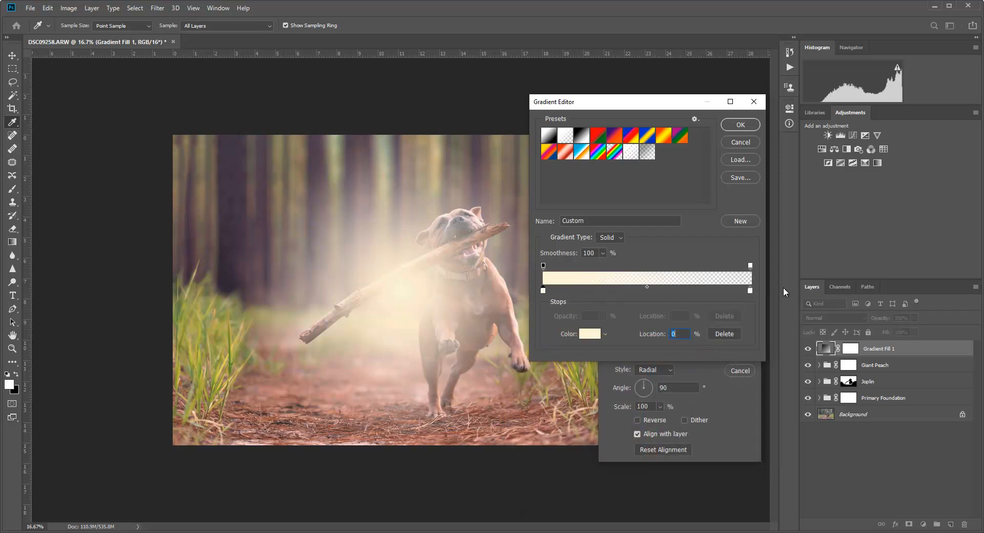
pyautogui.click(738, 126)
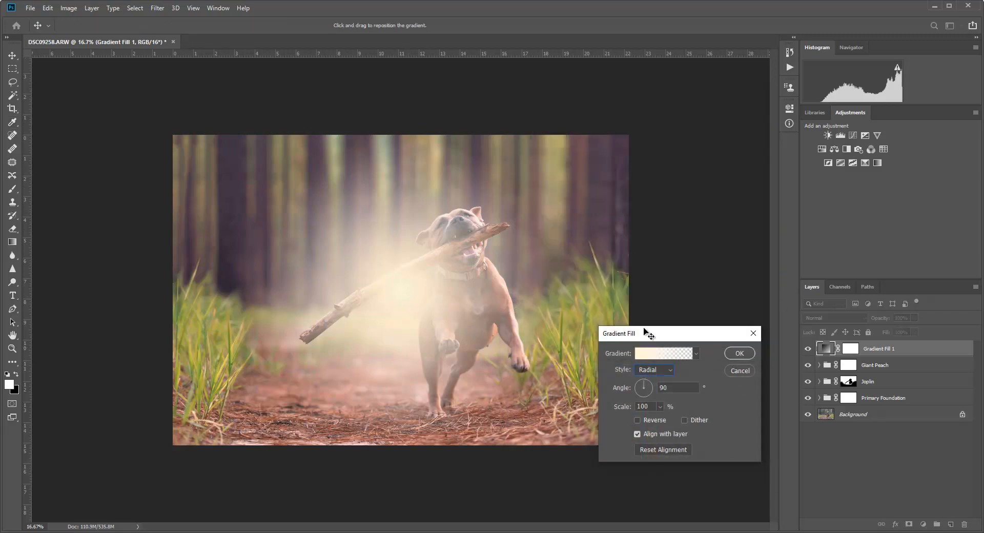
# Step: Move the radial gradient's glow up into the background trees at the dog's upper left and accept the fill
pyautogui.moveTo(651, 342); pyautogui.dragTo(642, 285)
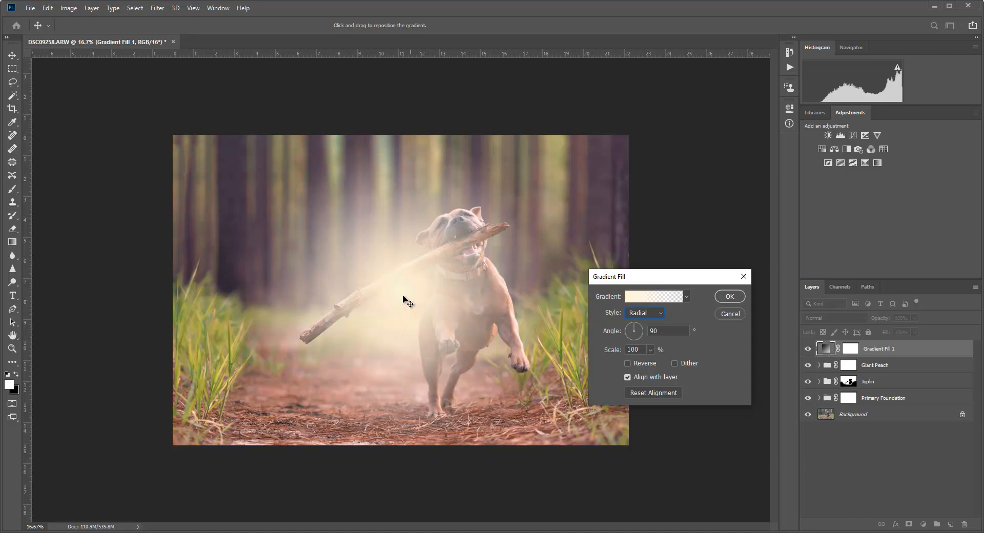
pyautogui.moveTo(406, 296); pyautogui.dragTo(349, 187)
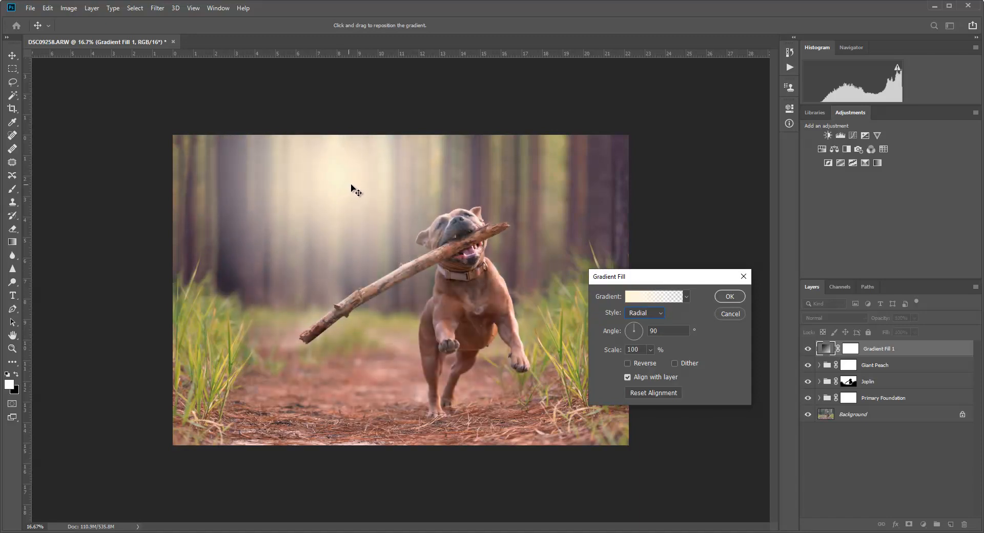
pyautogui.click(724, 299)
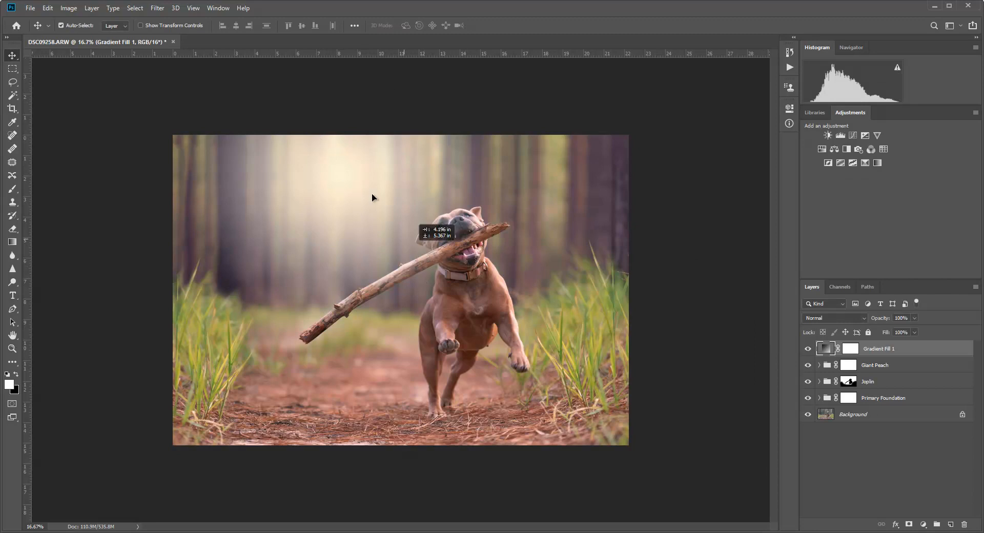
# Step: Reopen the gradient fill's settings, nudge the glow closer to the image's upper edge and set its scale to 120%
pyautogui.doubleClick(826, 350)
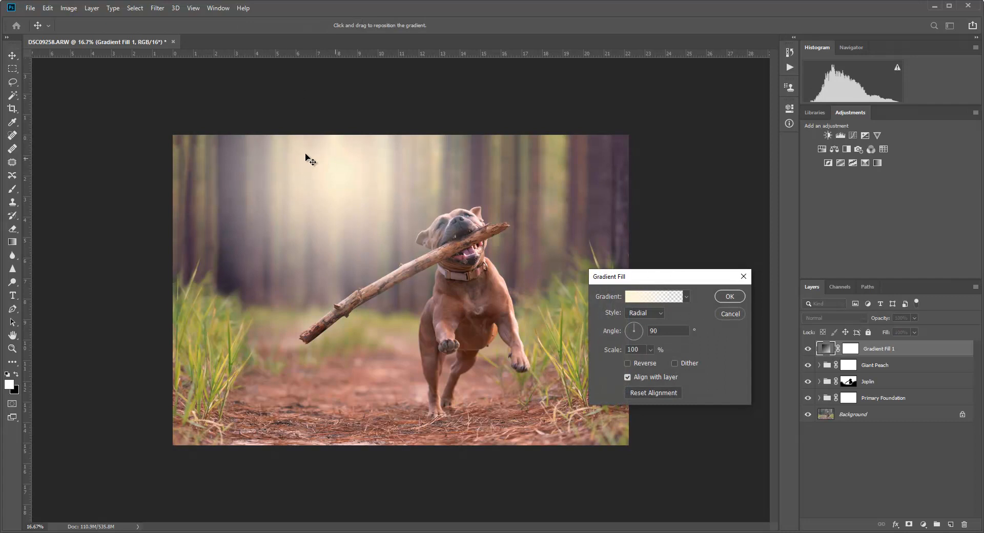
pyautogui.moveTo(307, 158); pyautogui.dragTo(344, 151)
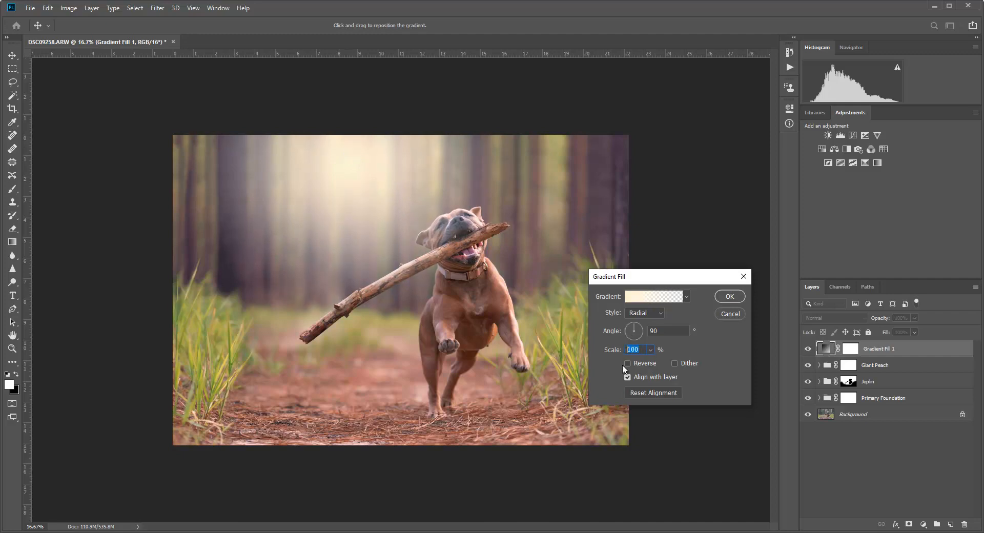
pyautogui.write('120')
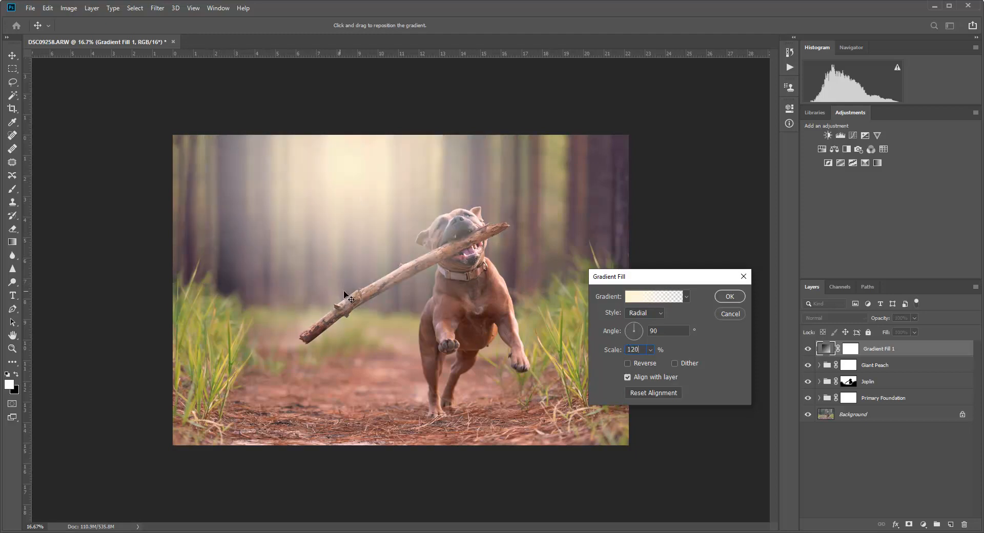
pyautogui.click(741, 297)
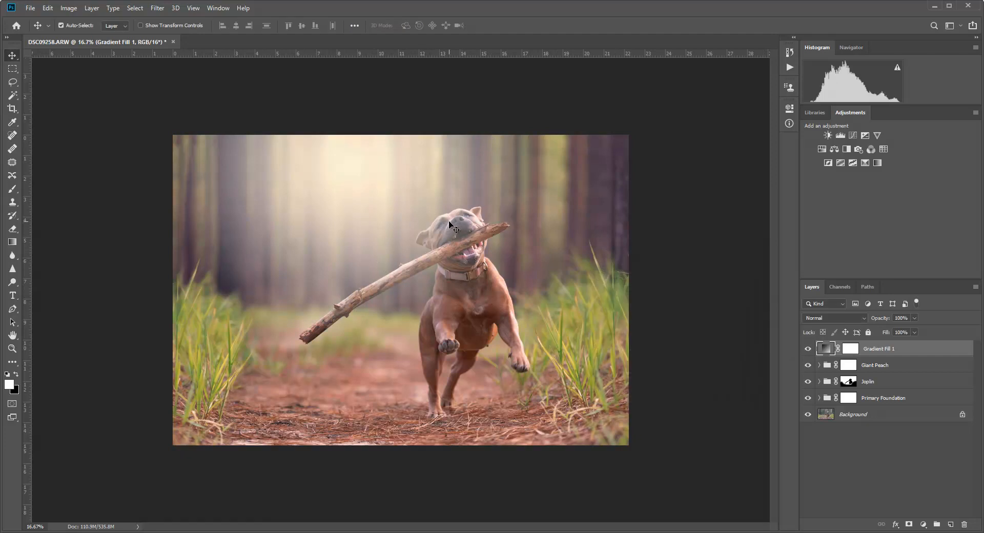
pyautogui.click(855, 353)
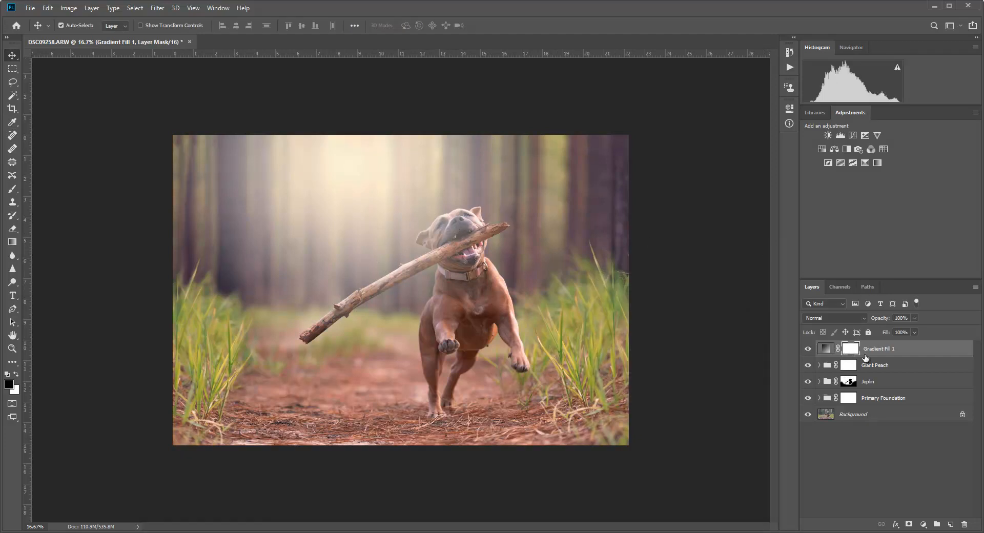
pyautogui.click(827, 352)
pyautogui.click(853, 356)
pyautogui.click(826, 349)
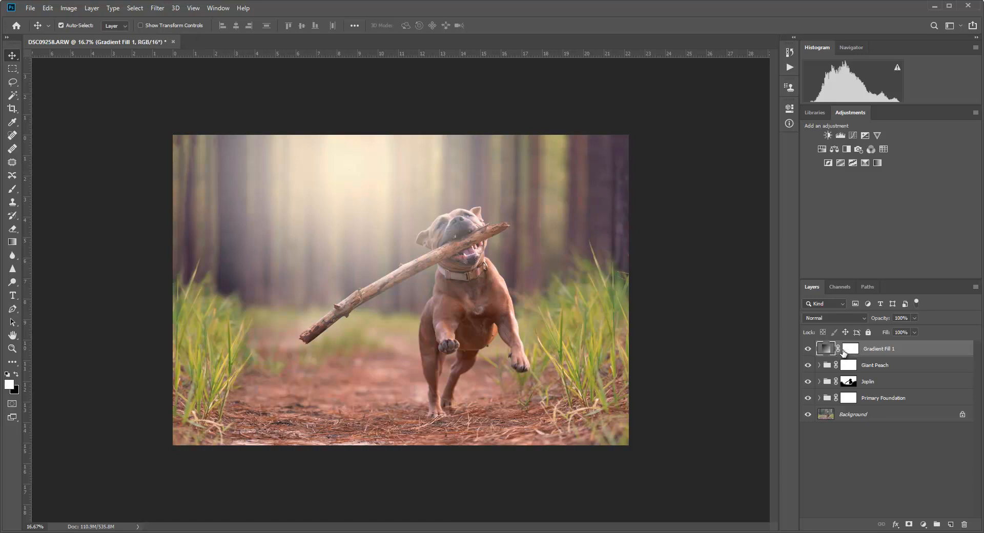
pyautogui.click(844, 352)
pyautogui.click(826, 349)
# Step: Paint black with a smaller brush on the gradient fill's mask to remove the haze from the dog's head
pyautogui.click(848, 353)
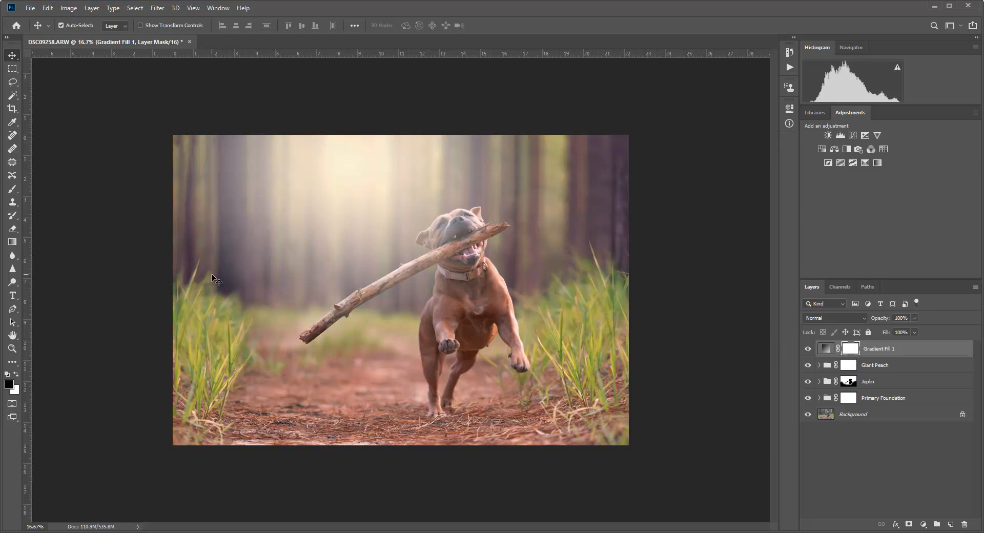
pyautogui.click(13, 190)
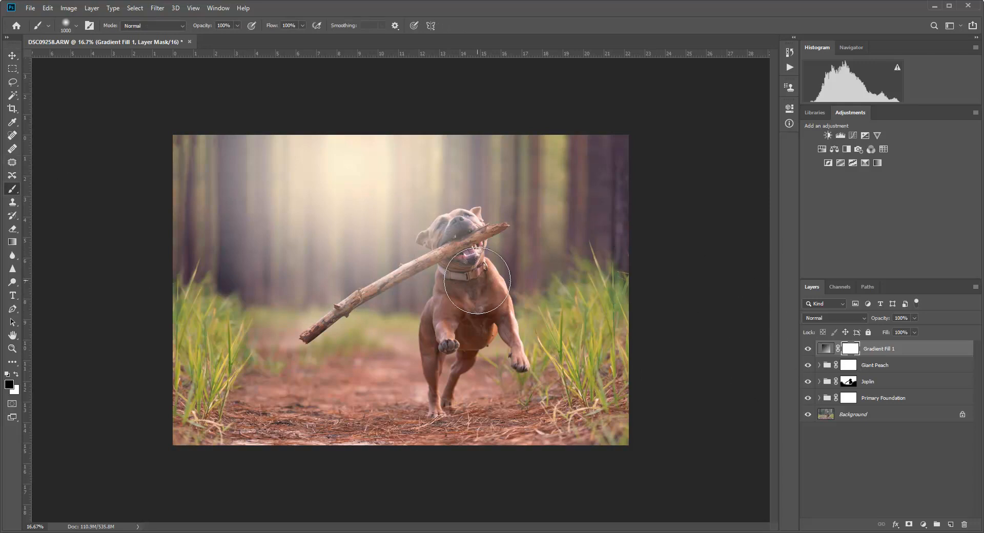
pyautogui.press('[')
pyautogui.press('[')
pyautogui.press('[')
pyautogui.press('[')
pyautogui.press('[')
pyautogui.press('[')
pyautogui.press('[')
pyautogui.press('[')
pyautogui.moveTo(443, 226)
pyautogui.mouseDown()
pyautogui.moveTo(473, 227)
pyautogui.moveTo(440, 239)
pyautogui.moveTo(466, 244)
pyautogui.moveTo(462, 255)
pyautogui.moveTo(472, 244)
pyautogui.moveTo(424, 241)
pyautogui.moveTo(436, 243)
pyautogui.moveTo(434, 230)
pyautogui.moveTo(456, 209)
pyautogui.mouseUp()
# Step: Shrink the brush to 125 and paint black on the gradient mask along the stick to clear its haze
pyautogui.press('[')
pyautogui.press('[')
pyautogui.press('[')
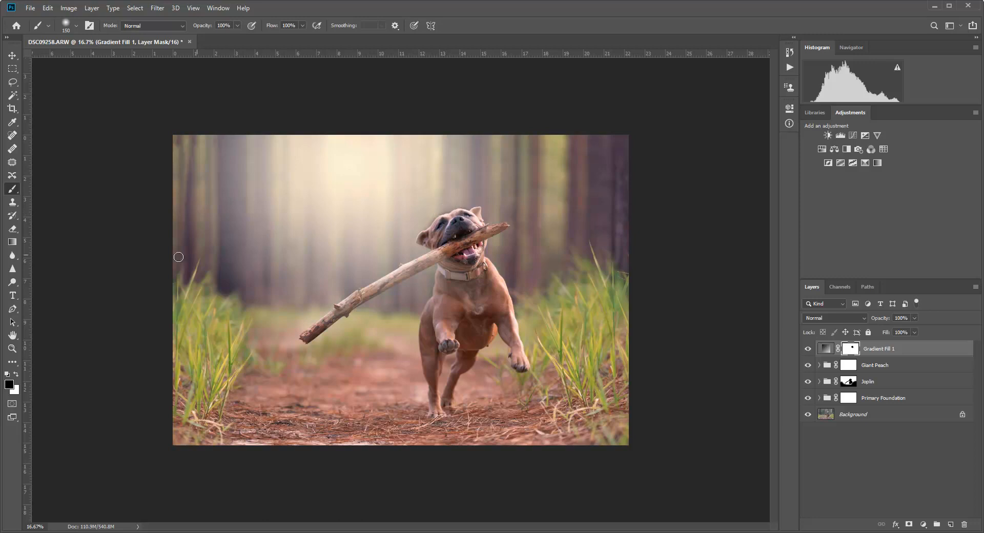
pyautogui.click(16, 376)
pyautogui.press('[')
pyautogui.click(17, 375)
pyautogui.moveTo(433, 258); pyautogui.dragTo(317, 330)
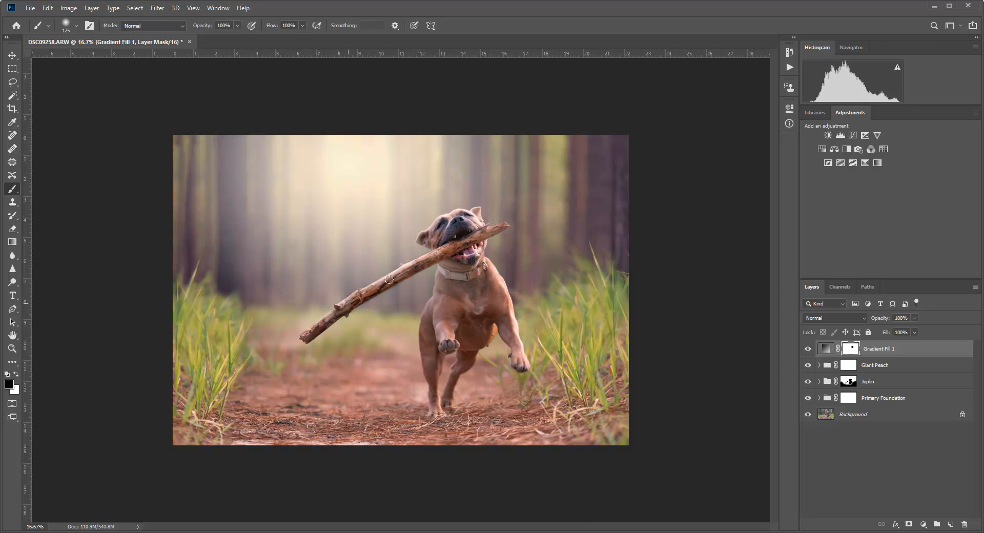
# Step: Mask the gradient haze off the rest of the dog, starting with a 175 brush and reducing it to 100
pyautogui.press(']')
pyautogui.press(']')
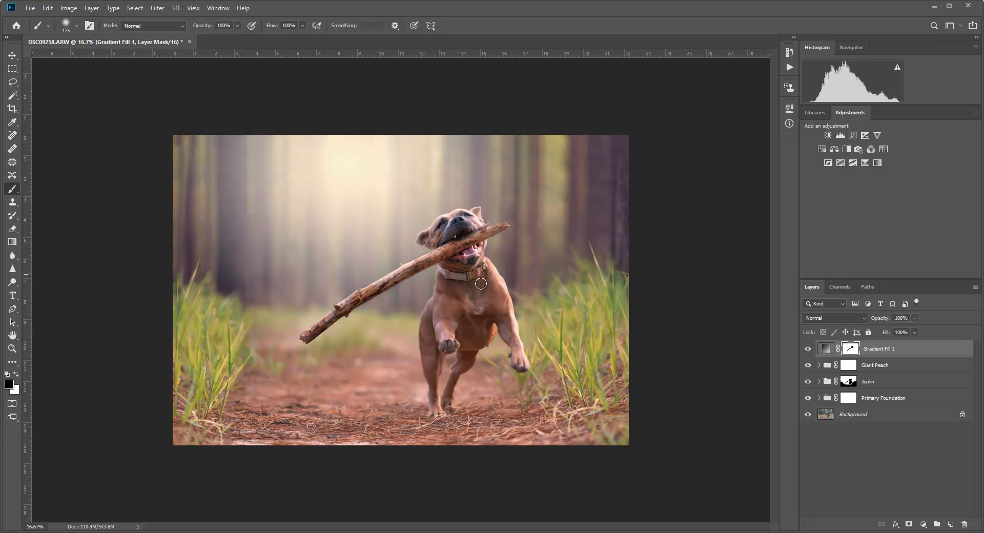
pyautogui.moveTo(472, 252); pyautogui.dragTo(478, 235)
pyautogui.press('[')
pyautogui.press('[')
pyautogui.press('[')
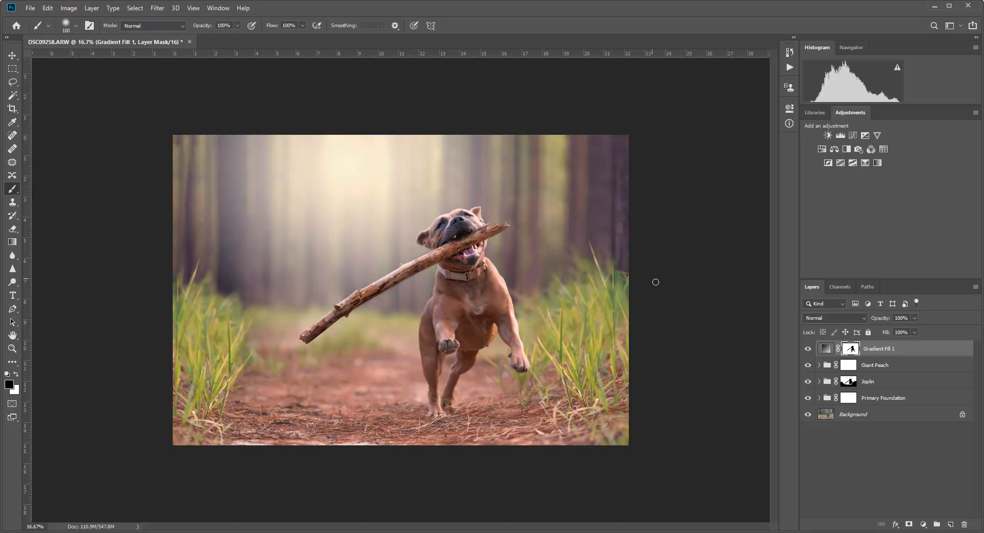
# Step: Add a new layer above the gradient fill and fill it with 50% Gray in Normal mode at 100% opacity
pyautogui.click(950, 524)
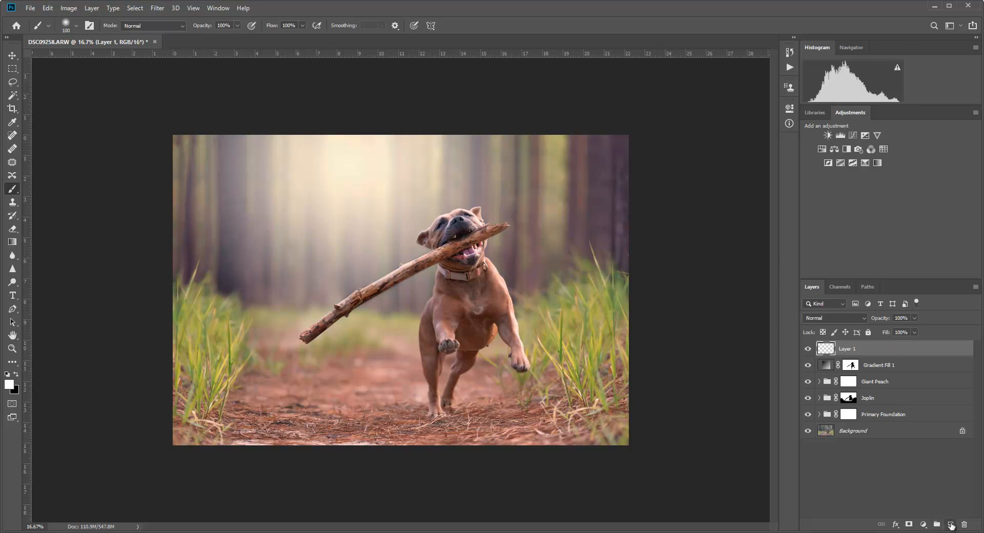
pyautogui.click(47, 9)
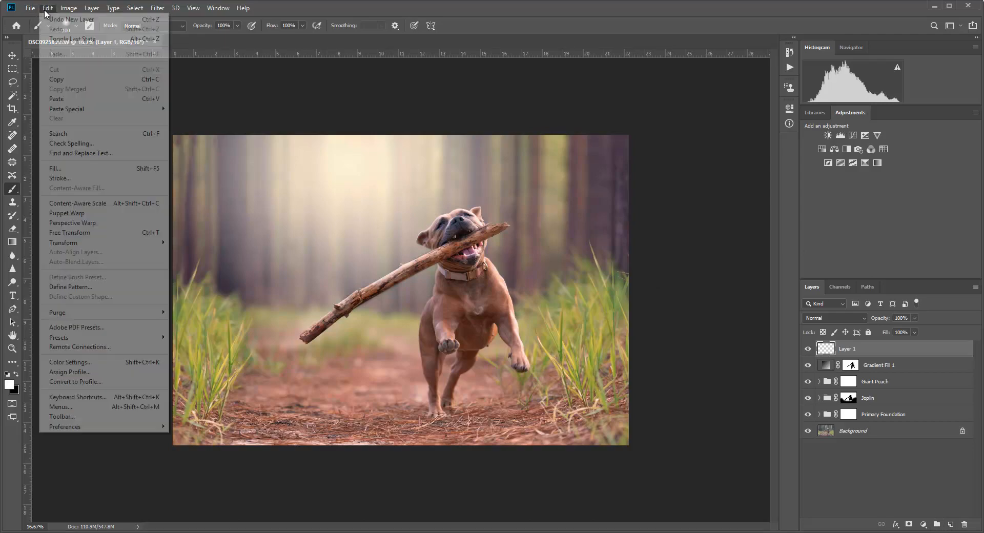
pyautogui.click(78, 167)
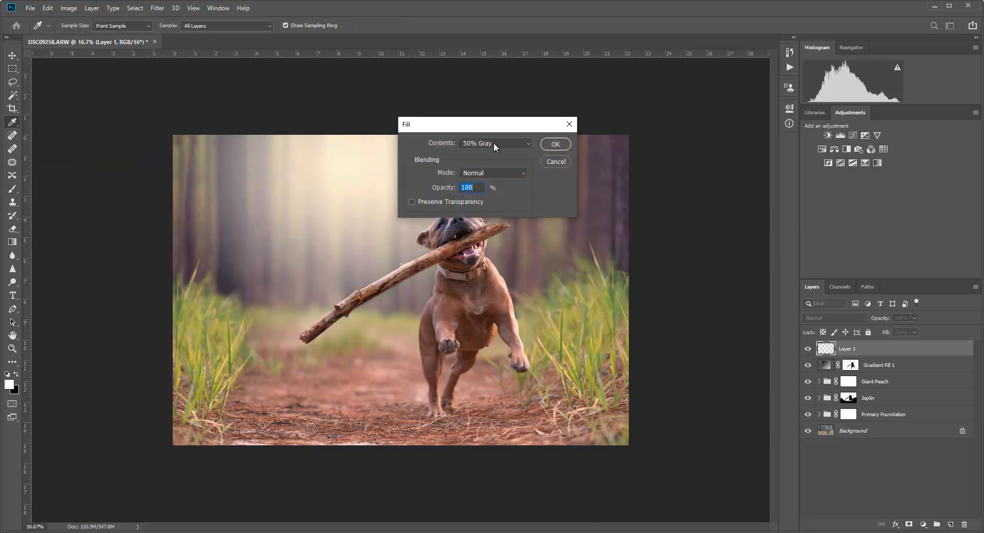
pyautogui.click(555, 144)
pyautogui.press('b')
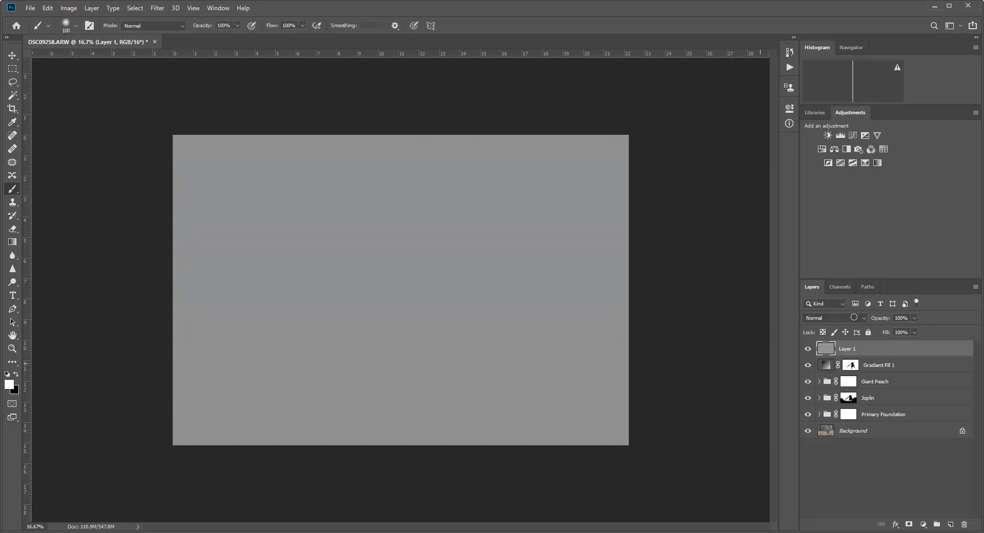
# Step: Set the gray layer's blend mode to Soft Light and its opacity to 50%
pyautogui.click(855, 318)
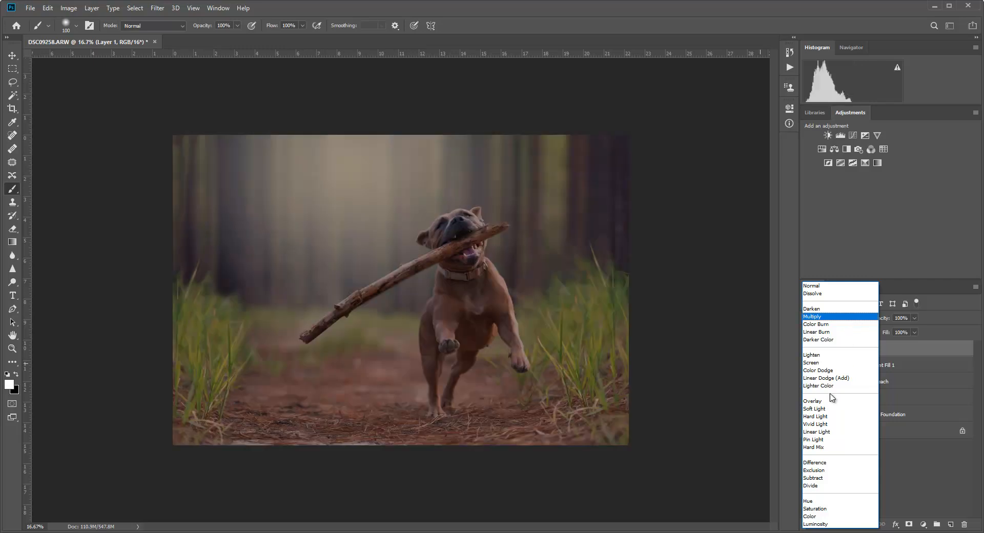
pyautogui.click(823, 408)
pyautogui.press('Tab')
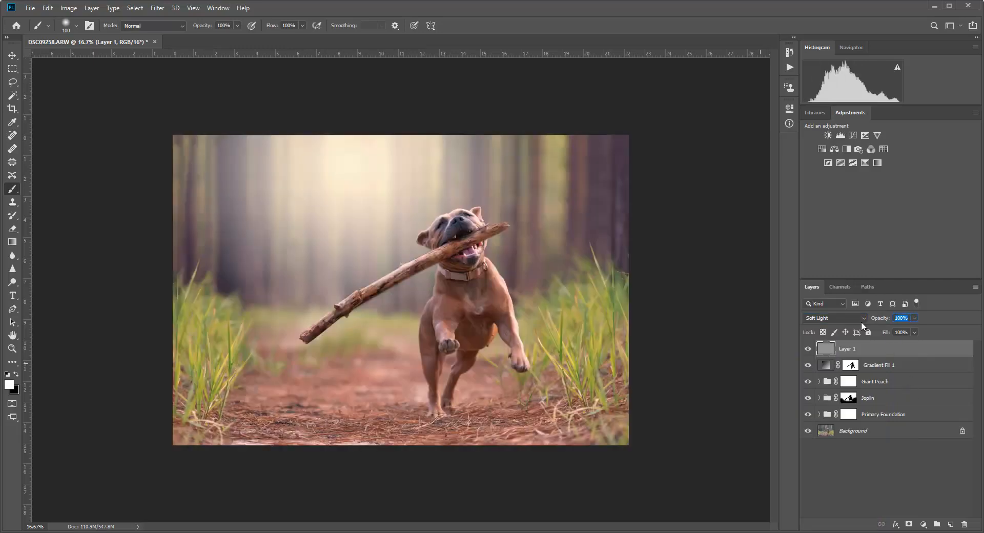
pyautogui.write('50')
pyautogui.press('Return')
# Step: Rename the gray Soft Light layer as shadows
pyautogui.click(861, 349)
pyautogui.doubleClick(850, 348)
pyautogui.write('shadows')
pyautogui.press('Return')
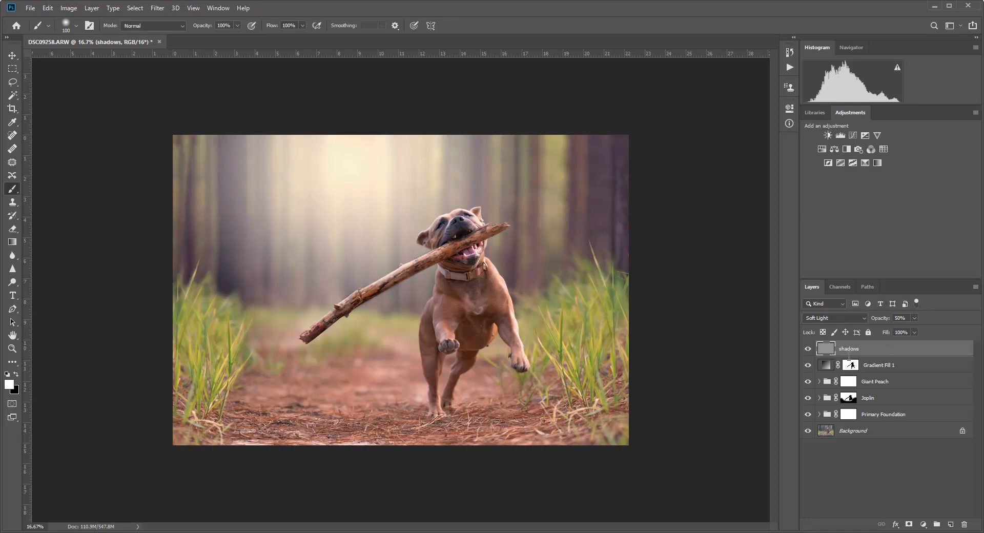
pyautogui.rightClick(829, 349)
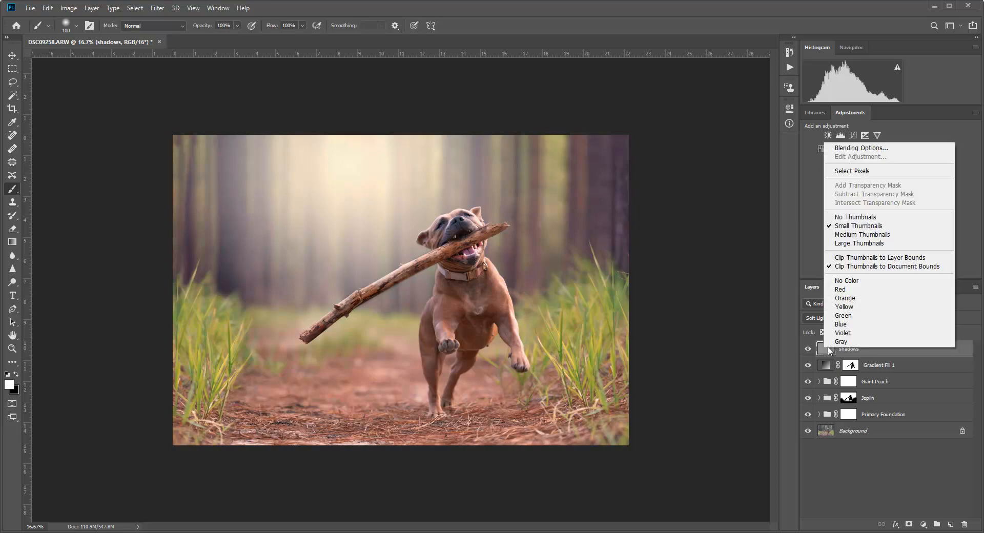
pyautogui.click(903, 354)
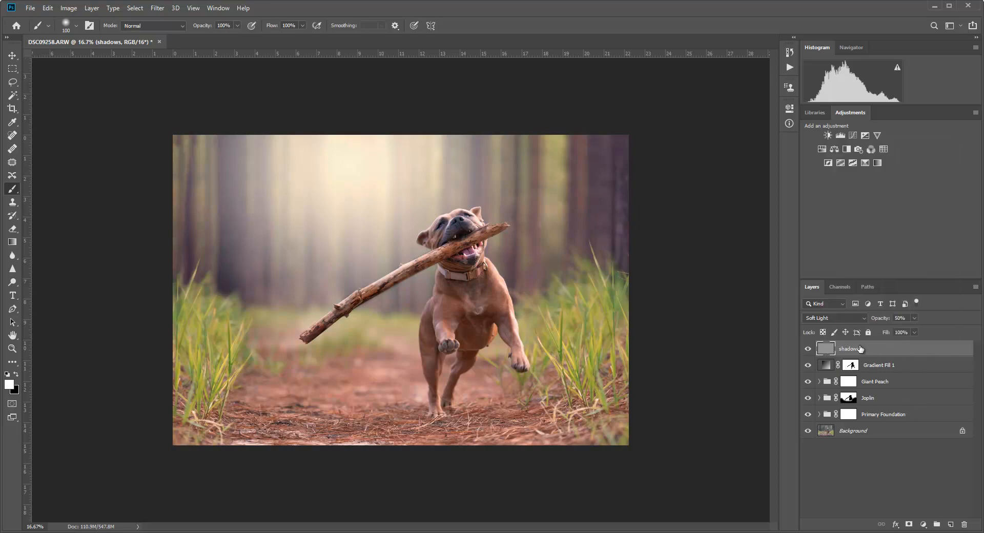
# Step: Duplicate the shadows layer and rename the copy as highlights
pyautogui.rightClick(860, 349)
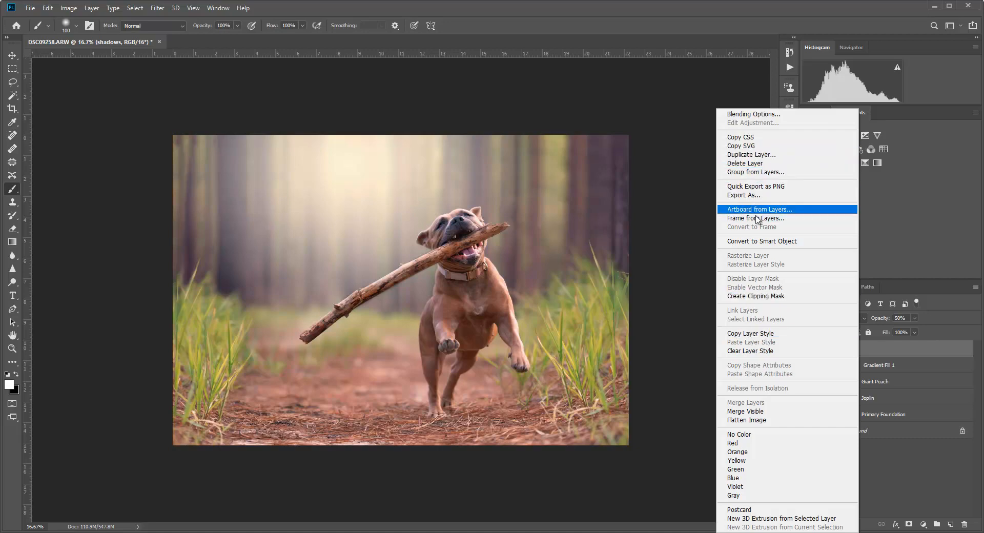
pyautogui.click(751, 154)
pyautogui.click(574, 152)
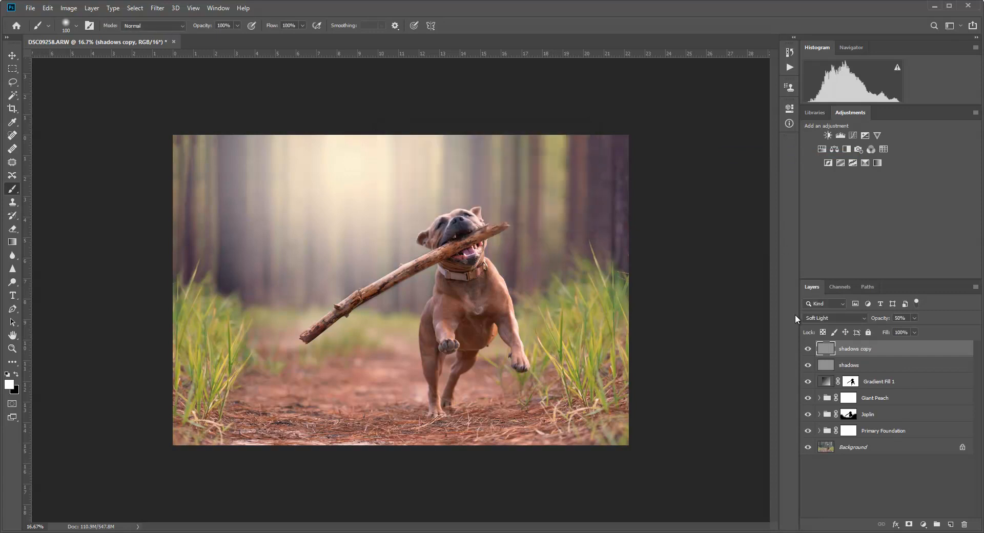
pyautogui.doubleClick(856, 349)
pyautogui.write('highlights')
pyautogui.press('Return')
# Step: Select the shadows layer and set the brush to black paint, Darken mode and 20% opacity
pyautogui.click(892, 366)
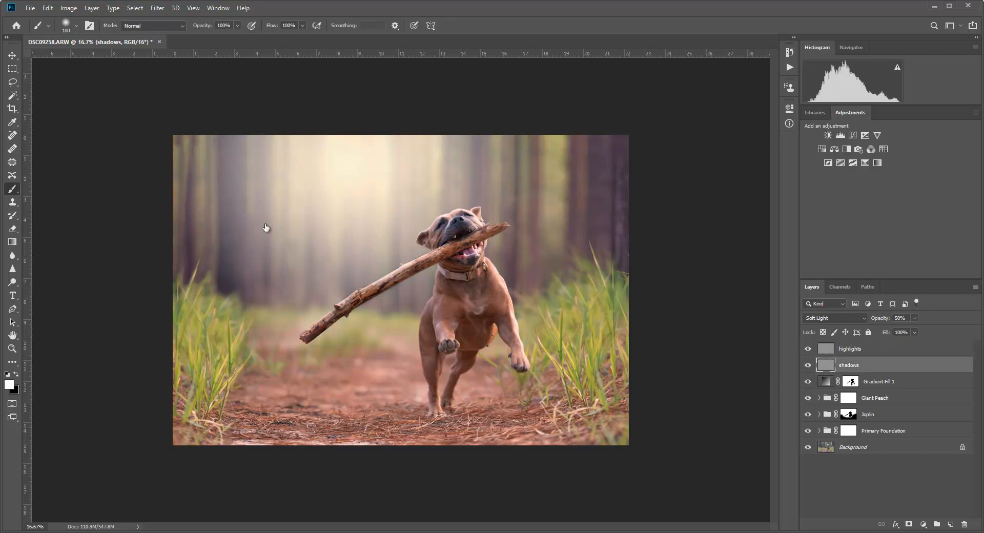
pyautogui.press('x')
pyautogui.click(146, 27)
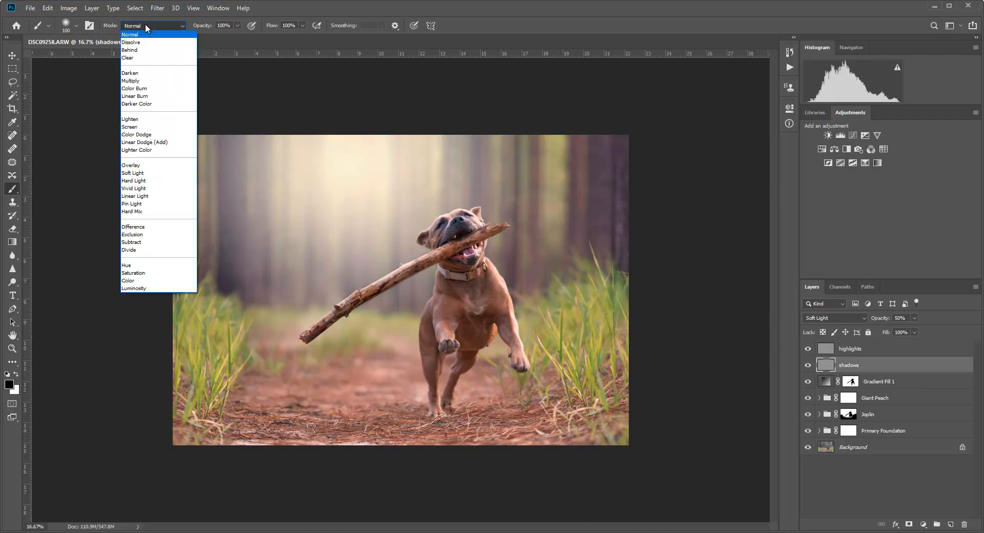
pyautogui.click(151, 69)
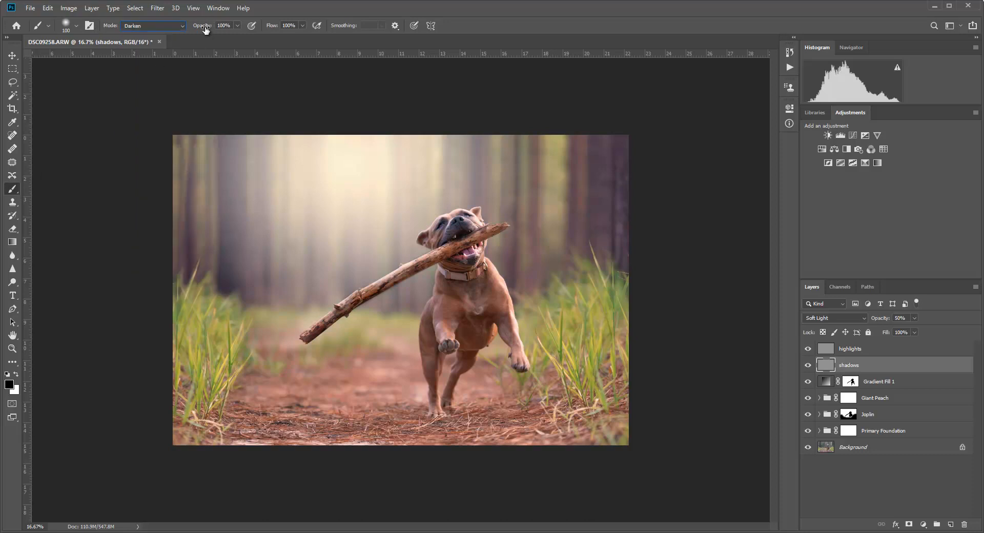
pyautogui.moveTo(204, 28); pyautogui.dragTo(165, 30)
# Step: Deepen the shadows on the dog's body and face with black strokes on the shadows layer, adjusting brush size for each area
pyautogui.press(']')
pyautogui.press(']')
pyautogui.press(']')
pyautogui.moveTo(489, 291)
pyautogui.mouseDown()
pyautogui.moveTo(486, 321)
pyautogui.moveTo(503, 318)
pyautogui.moveTo(517, 363)
pyautogui.moveTo(503, 316)
pyautogui.moveTo(456, 326)
pyautogui.moveTo(448, 303)
pyautogui.moveTo(464, 313)
pyautogui.moveTo(447, 287)
pyautogui.moveTo(465, 286)
pyautogui.moveTo(457, 270)
pyautogui.moveTo(482, 263)
pyautogui.mouseUp()
pyautogui.press('[')
pyautogui.press('[')
pyautogui.press('[')
pyautogui.press('[')
pyautogui.press('[')
pyautogui.press(']')
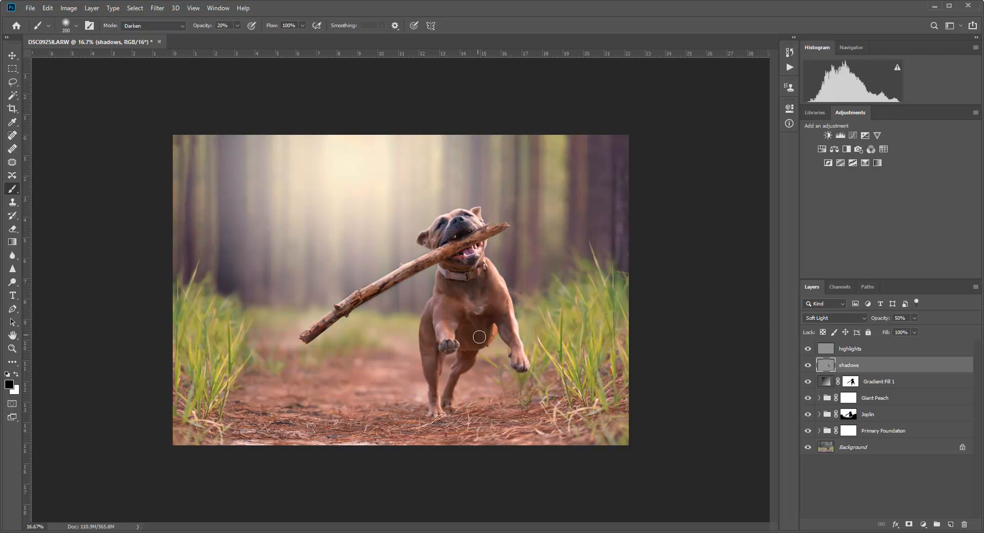
pyautogui.press('[')
pyautogui.moveTo(449, 237)
pyautogui.mouseDown()
pyautogui.moveTo(479, 233)
pyautogui.moveTo(455, 227)
pyautogui.mouseUp()
# Step: Select the highlights layer and set the brush to white paint in Lighten mode
pyautogui.click(829, 352)
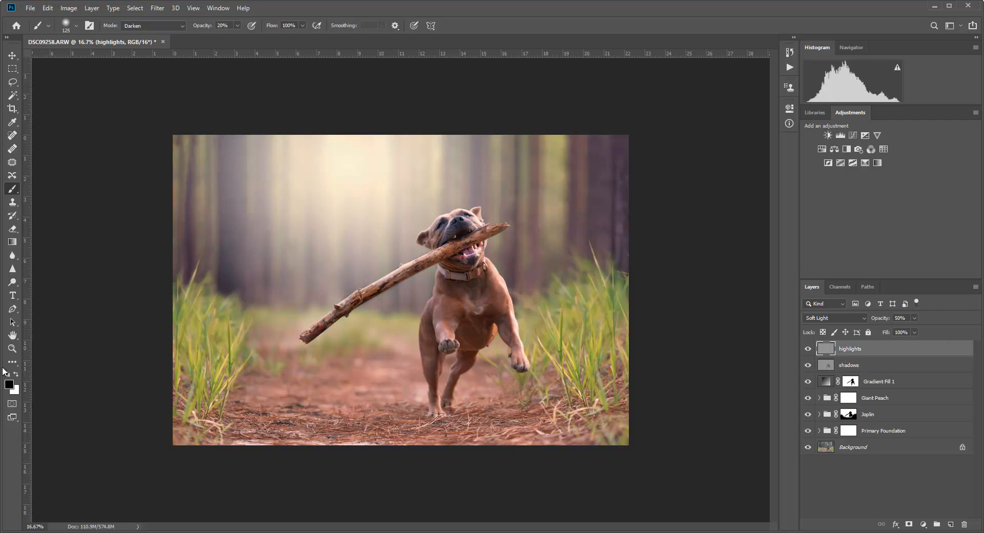
pyautogui.click(16, 375)
pyautogui.click(146, 26)
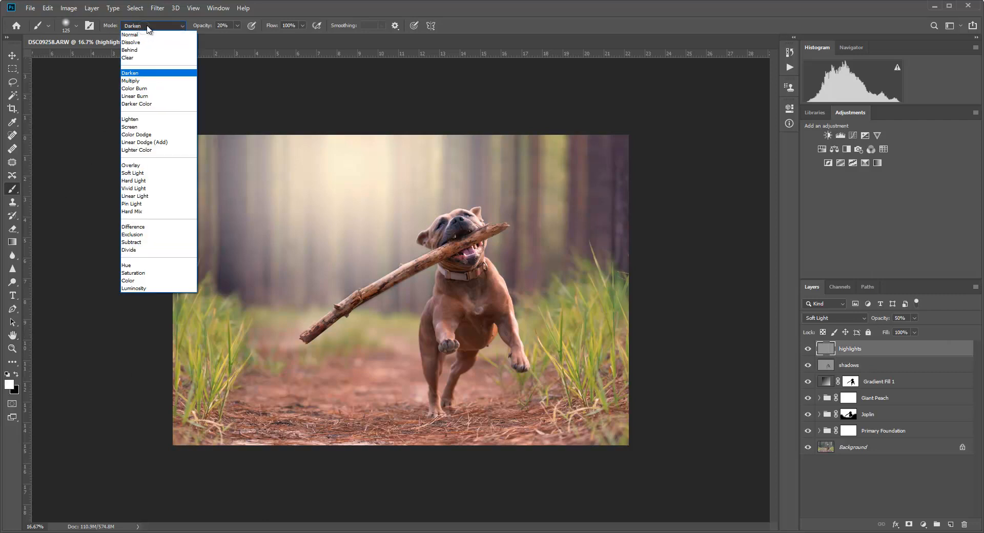
pyautogui.click(144, 119)
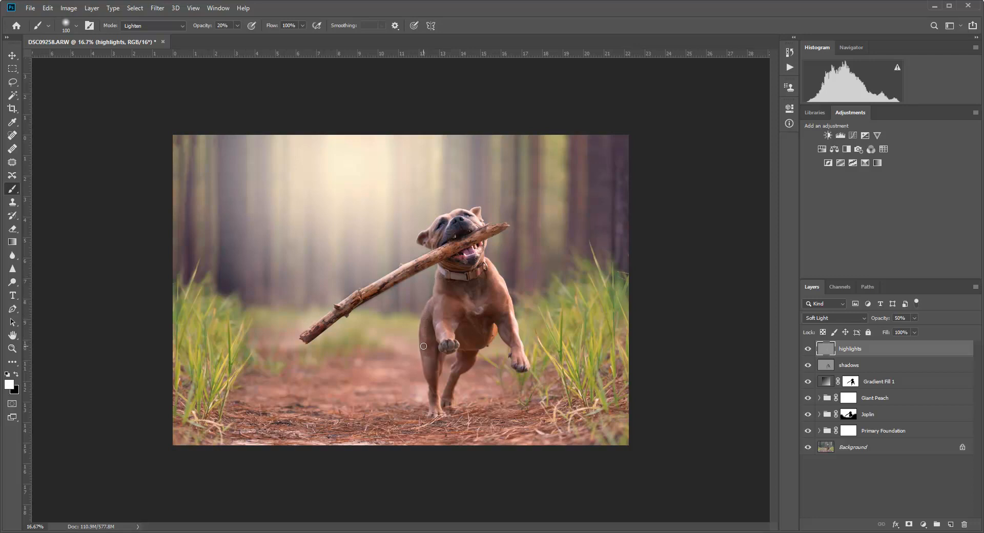
# Step: Brighten the highlights on the dog's body and the stick with white strokes, and hide the highlights layer to compare
pyautogui.moveTo(428, 313); pyautogui.dragTo(436, 299)
pyautogui.click(409, 263)
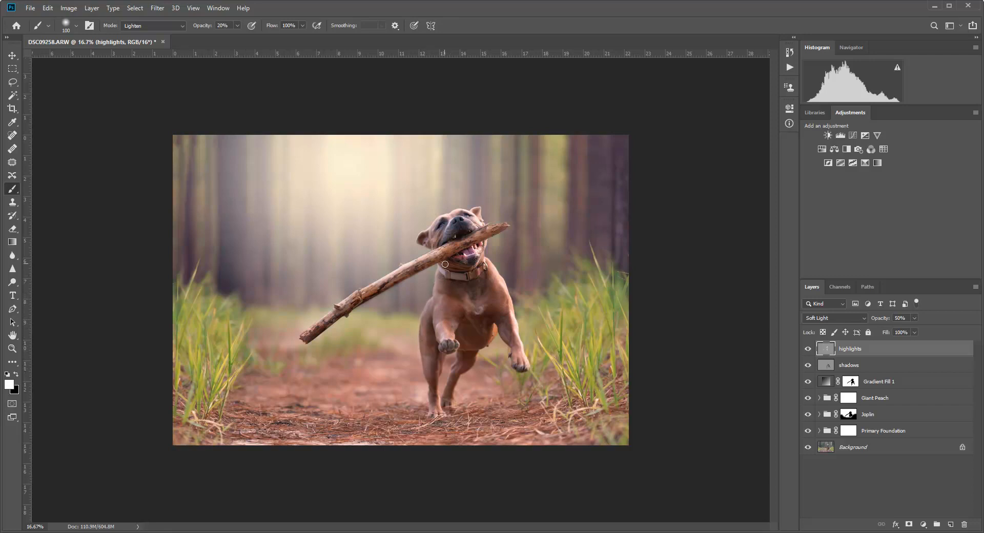
pyautogui.click(443, 264)
pyautogui.click(808, 349)
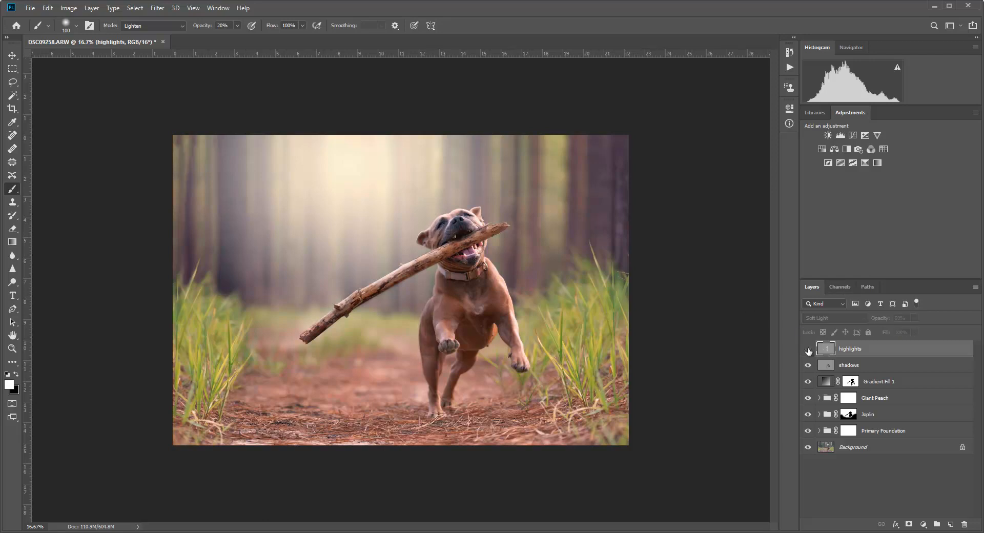
# Step: Compare the dog with and without the shadows and highlights layers, leaving both layers visible
pyautogui.click(808, 350)
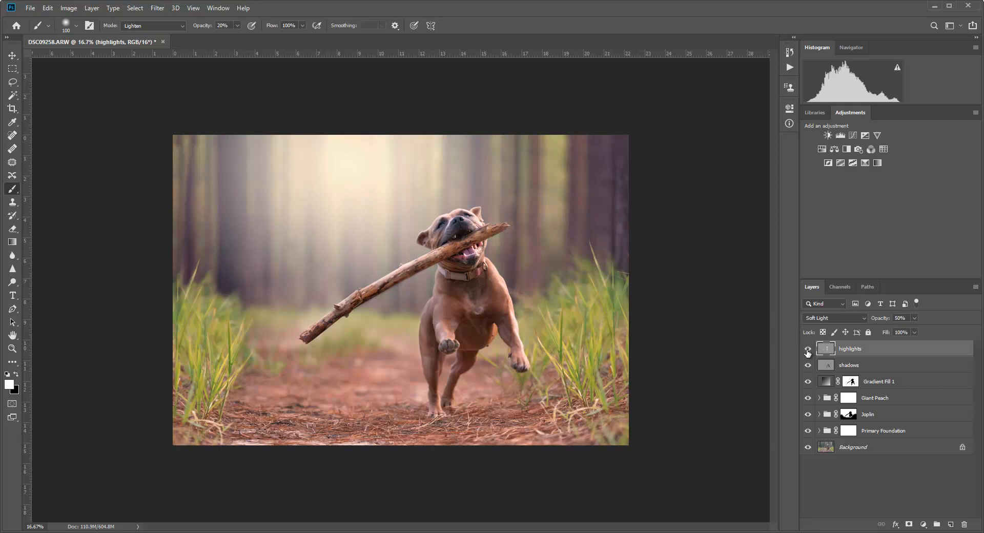
pyautogui.click(808, 365)
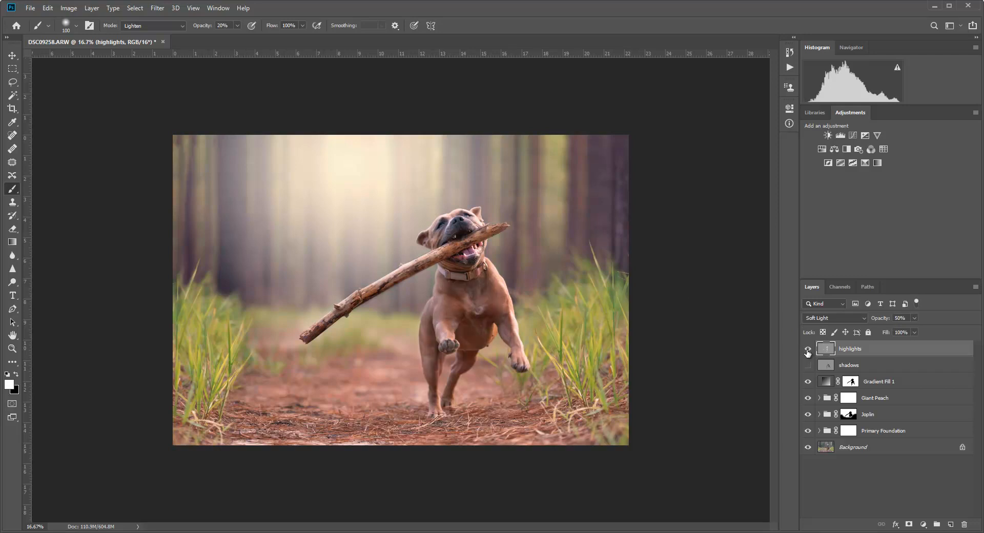
pyautogui.click(807, 364)
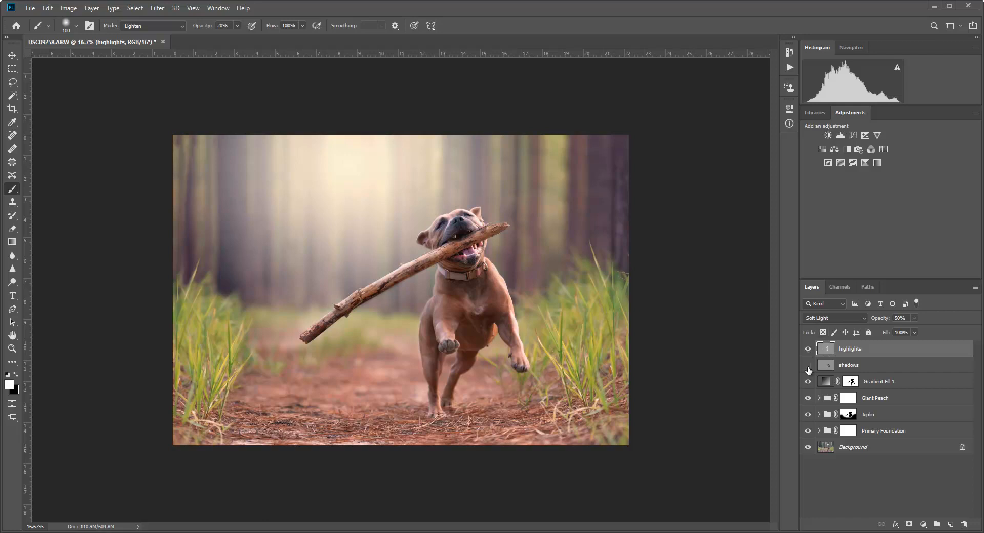
pyautogui.click(808, 365)
pyautogui.click(808, 349)
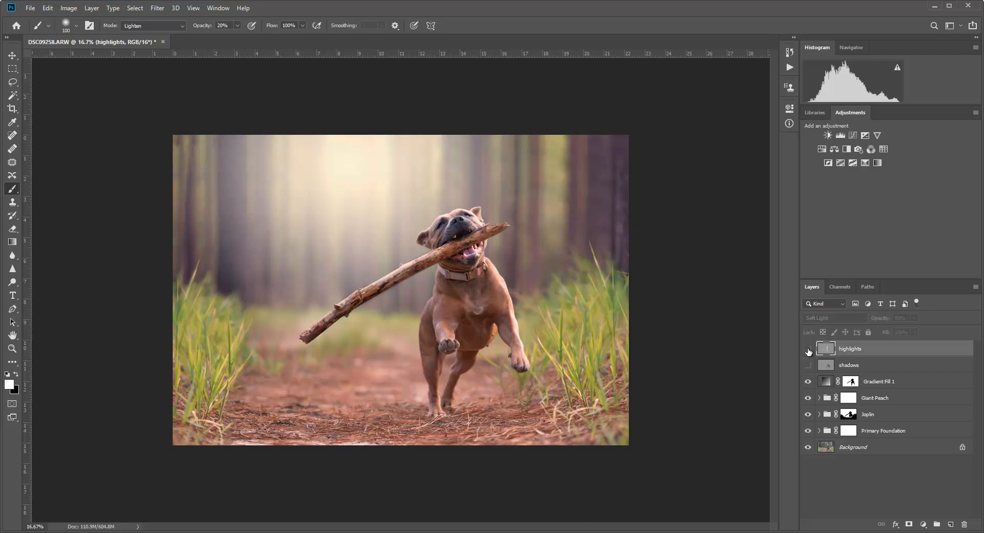
pyautogui.click(808, 365)
pyautogui.click(808, 349)
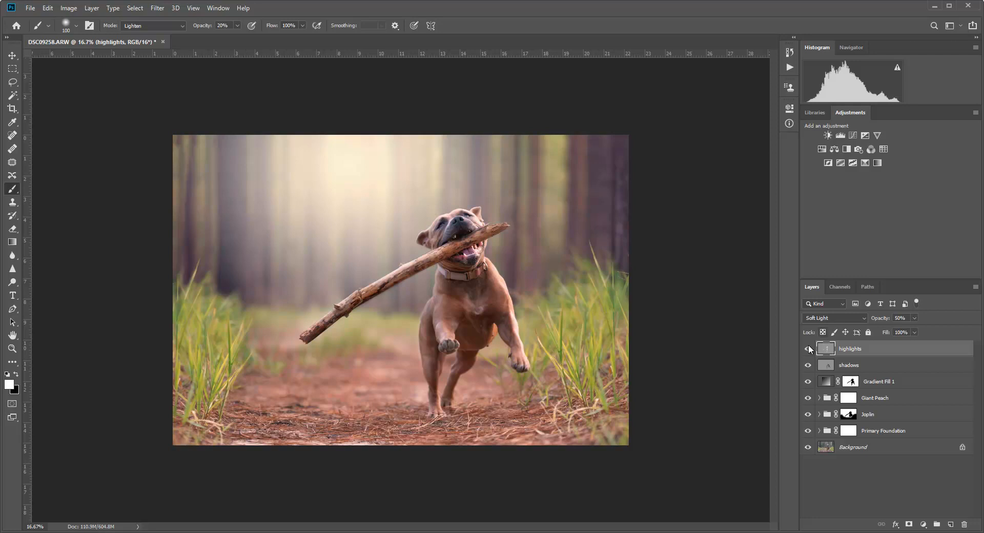
# Step: Place the sun flare image 5.jpg as an embedded layer above the highlights layer
pyautogui.click(13, 55)
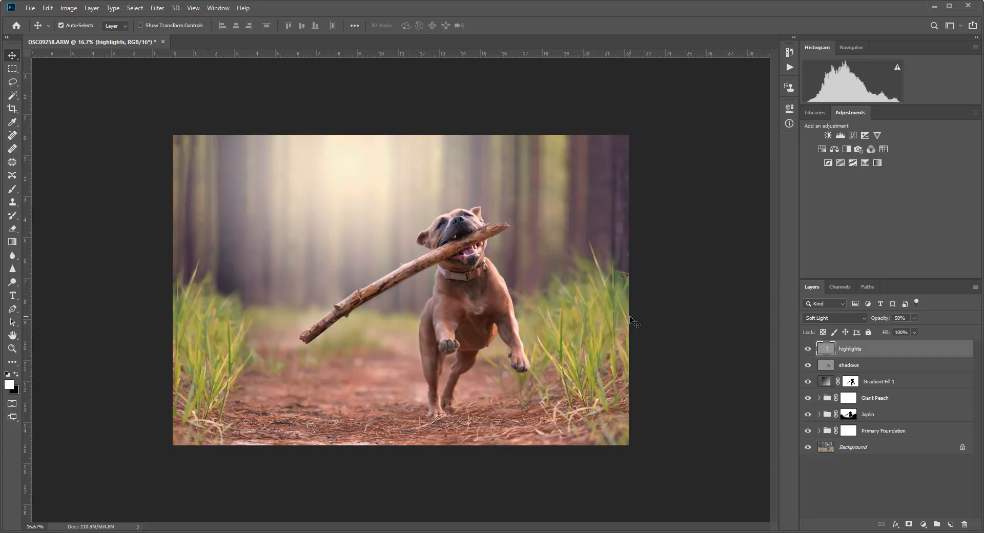
pyautogui.click(30, 8)
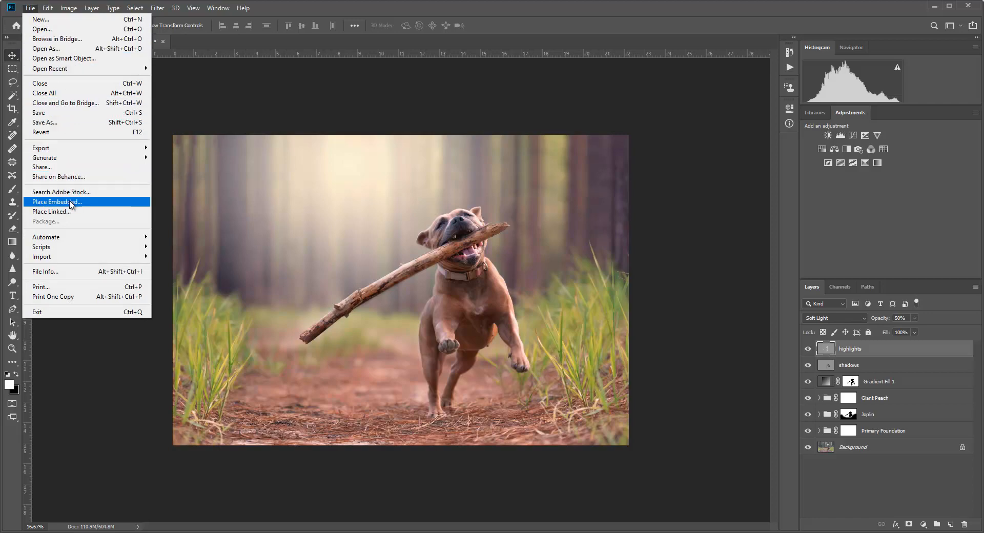
pyautogui.click(54, 202)
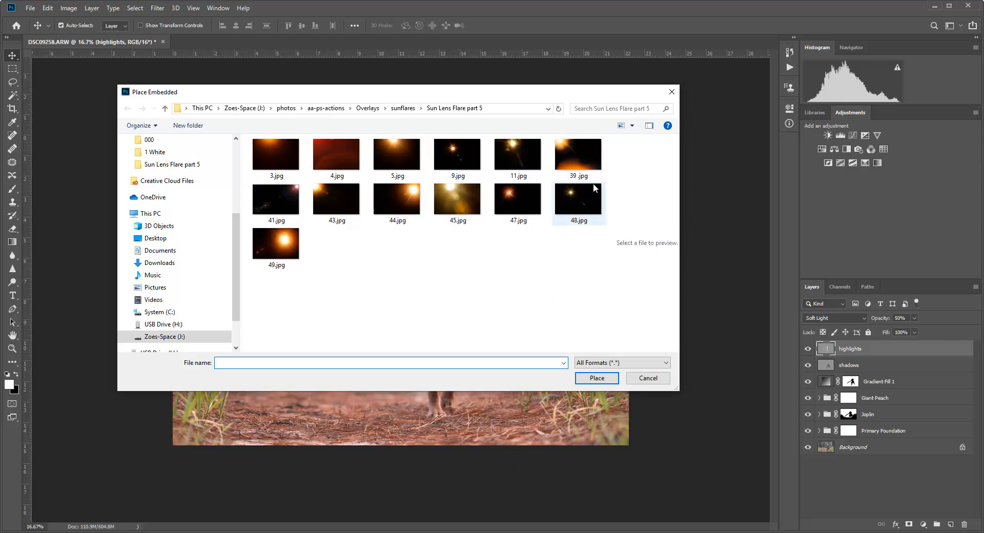
pyautogui.click(408, 161)
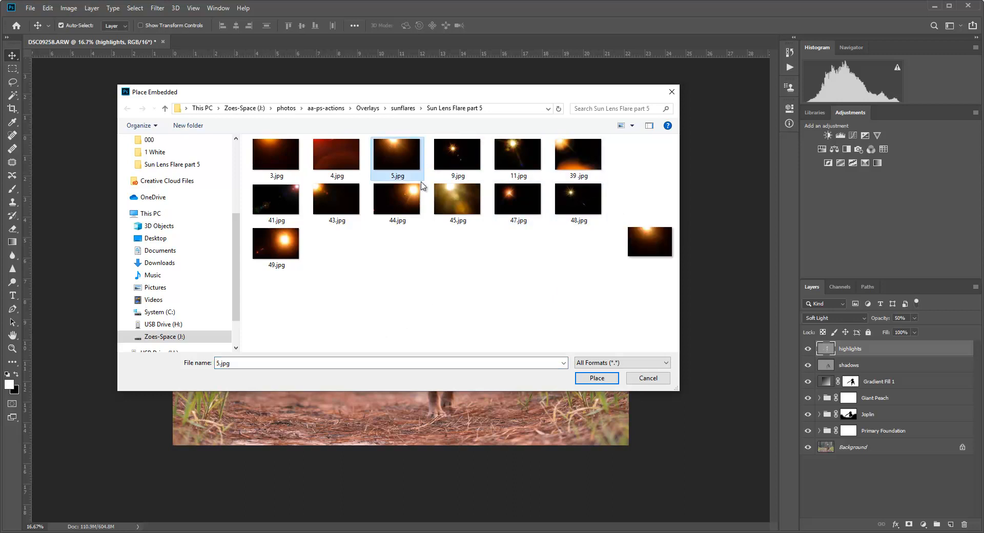
pyautogui.click(596, 378)
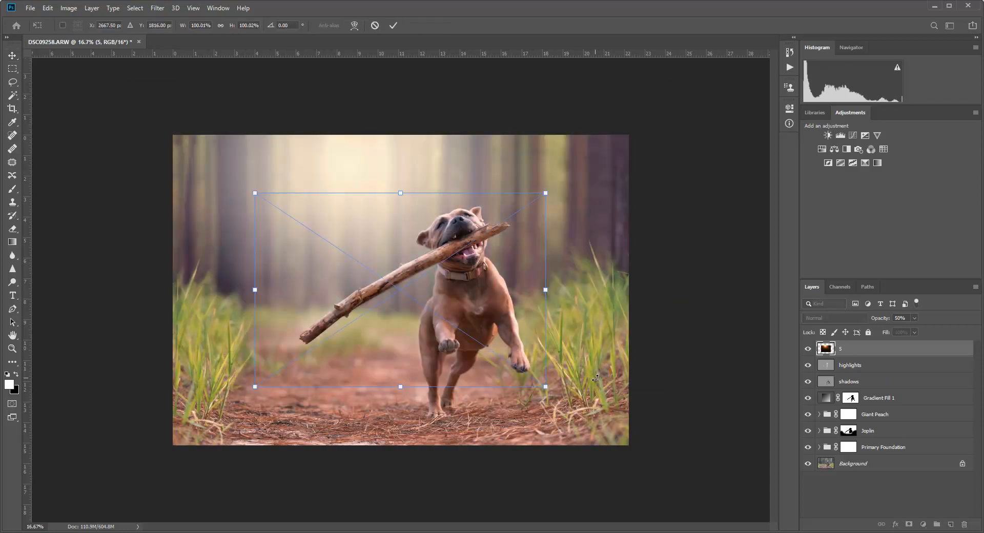
# Step: Align the flare with the photo's upper edge over the light source, scale it to about 117%, and set its blend mode to Screen
pyautogui.moveTo(381, 227); pyautogui.dragTo(333, 153)
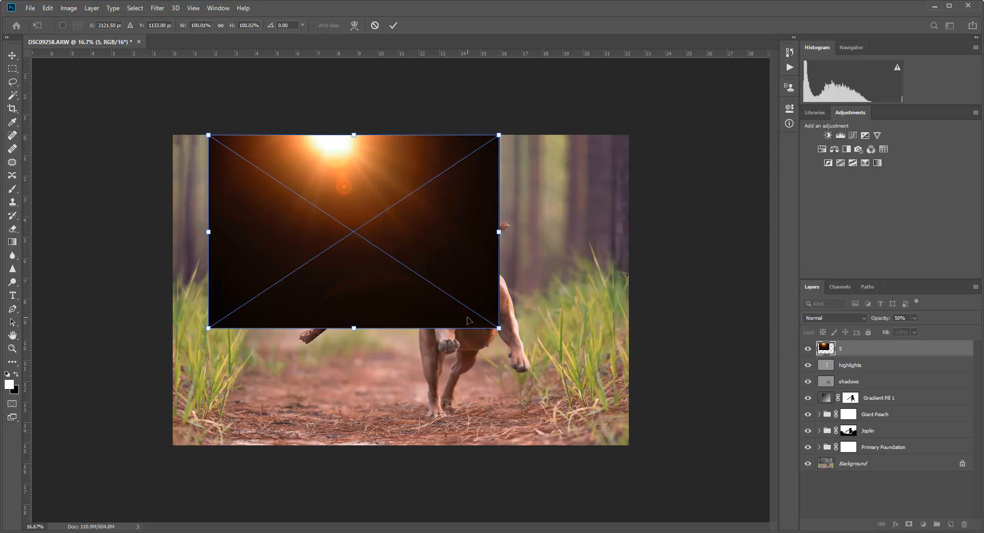
pyautogui.moveTo(495, 326); pyautogui.dragTo(537, 372)
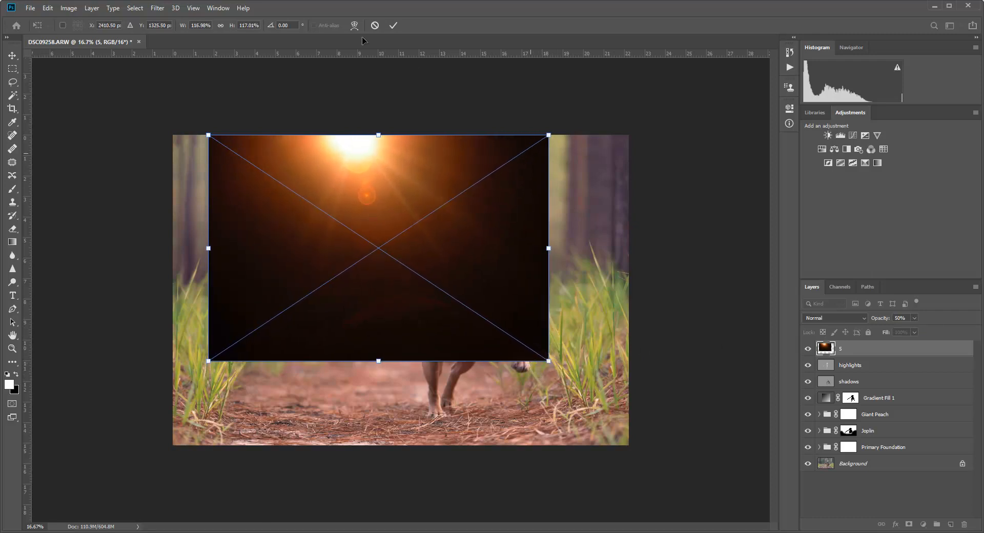
pyautogui.click(393, 25)
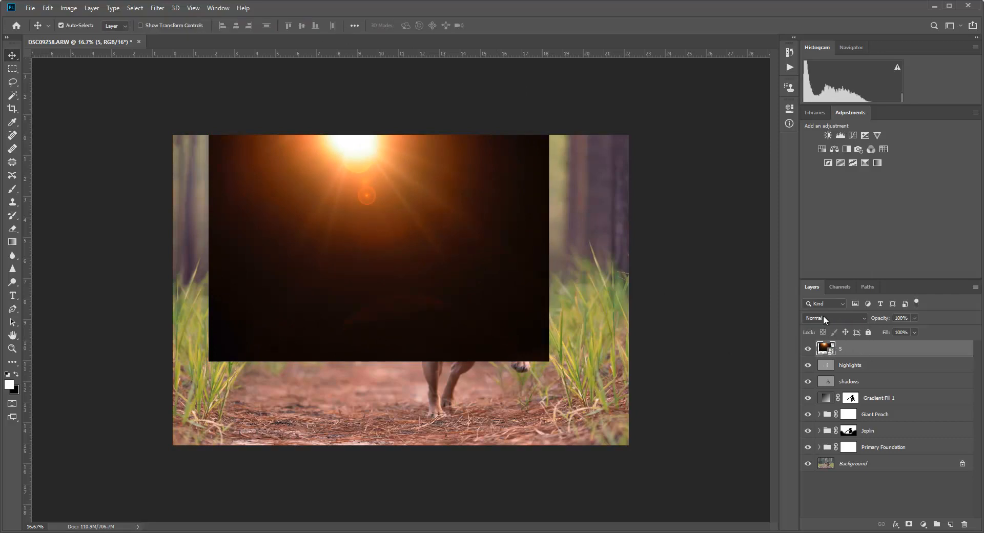
pyautogui.click(826, 317)
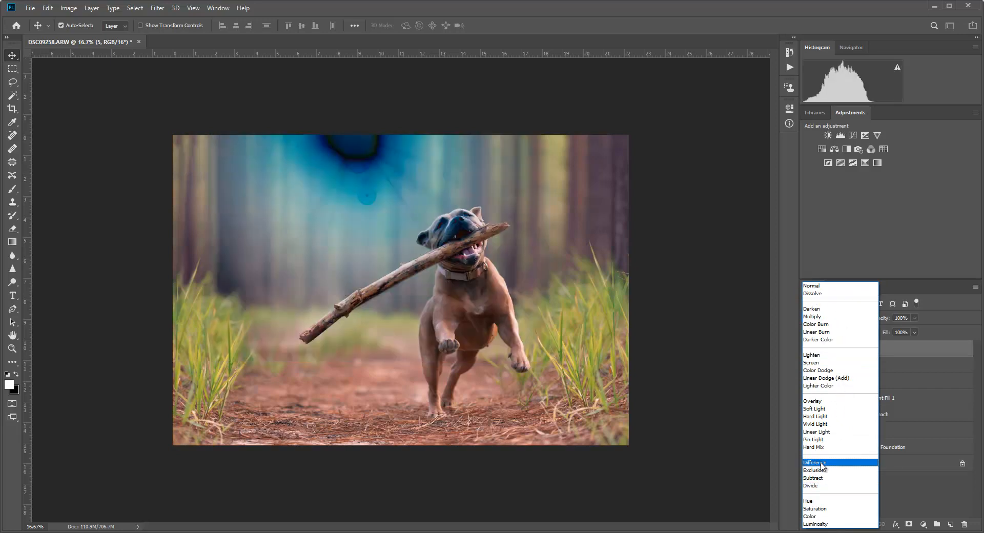
pyautogui.click(814, 363)
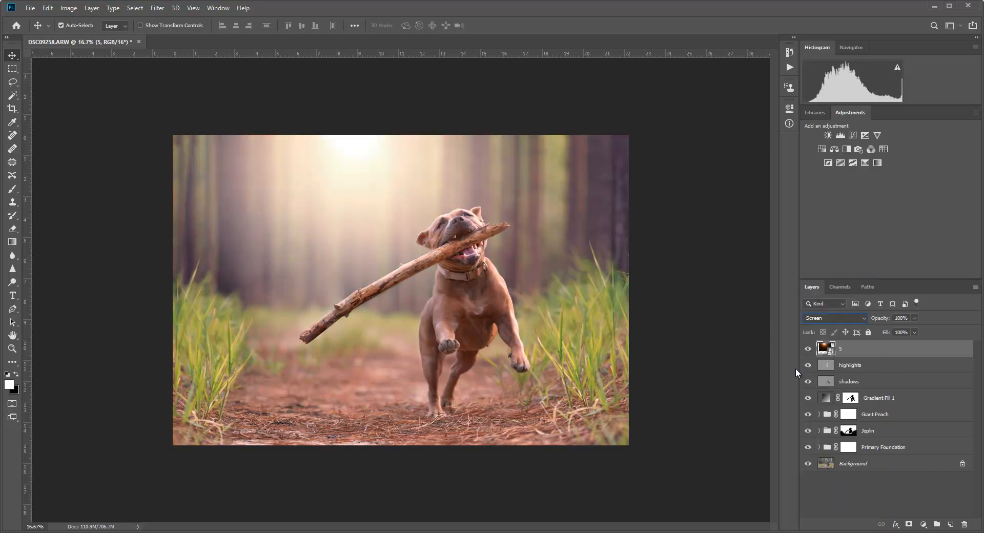
# Step: Compare the photo with and without the flare, and nudge the flare slightly left over the bright background area
pyautogui.click(807, 349)
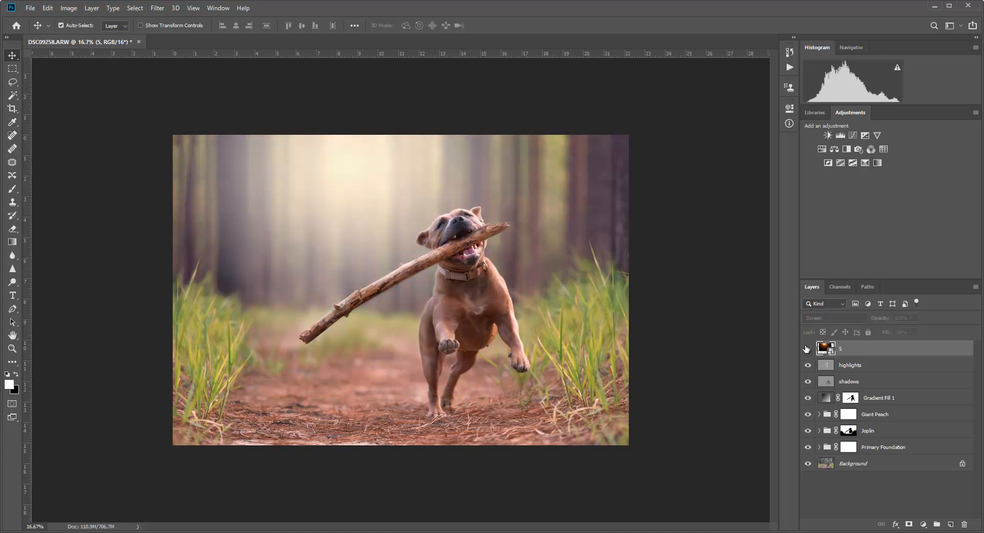
pyautogui.click(808, 349)
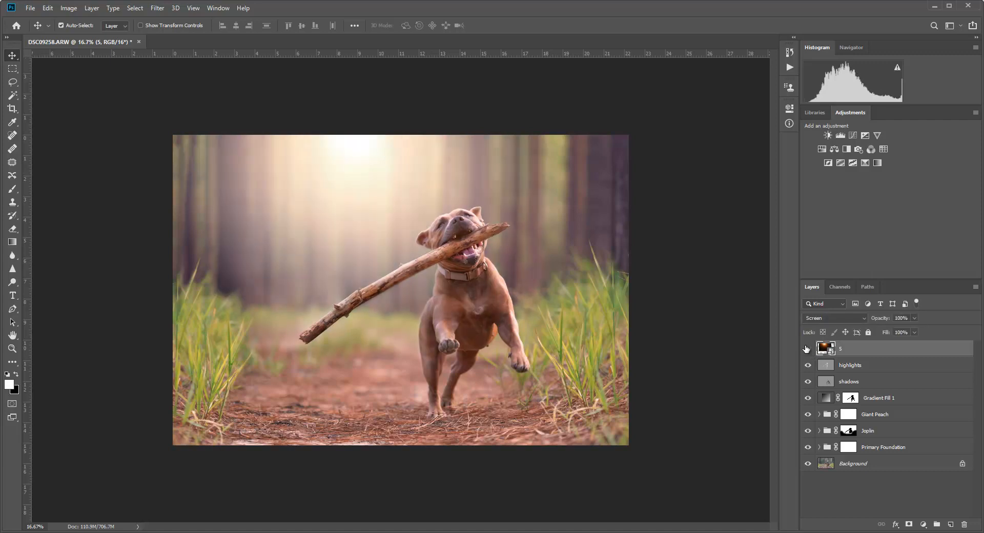
pyautogui.click(807, 349)
pyautogui.click(807, 349)
pyautogui.moveTo(347, 146); pyautogui.dragTo(336, 144)
# Step: Check the repositioned flare's effect by hiding and showing it, and set the flare layer's opacity to 56%
pyautogui.click(808, 349)
pyautogui.click(808, 349)
pyautogui.click(808, 349)
pyautogui.click(808, 349)
pyautogui.click(808, 349)
pyautogui.click(808, 349)
pyautogui.click(808, 349)
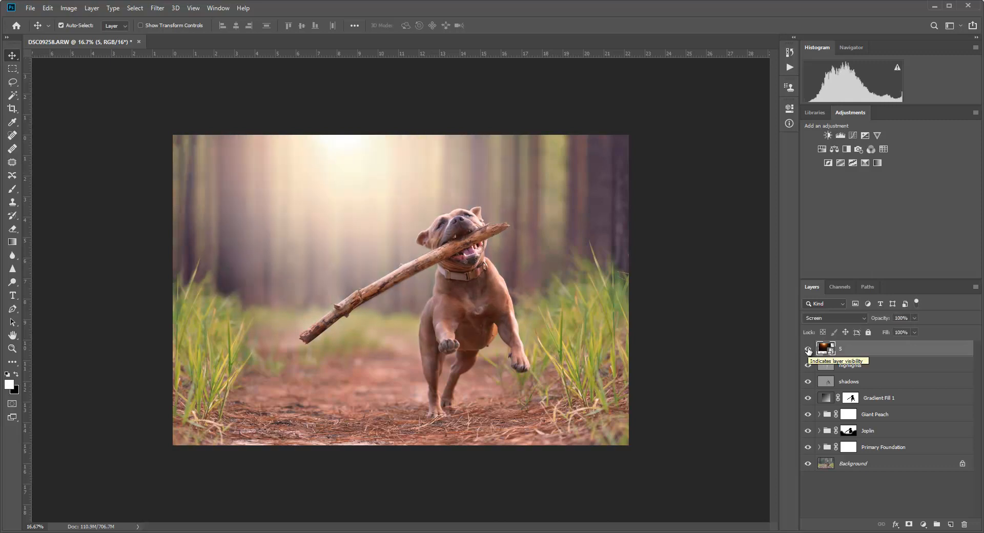
pyautogui.click(808, 349)
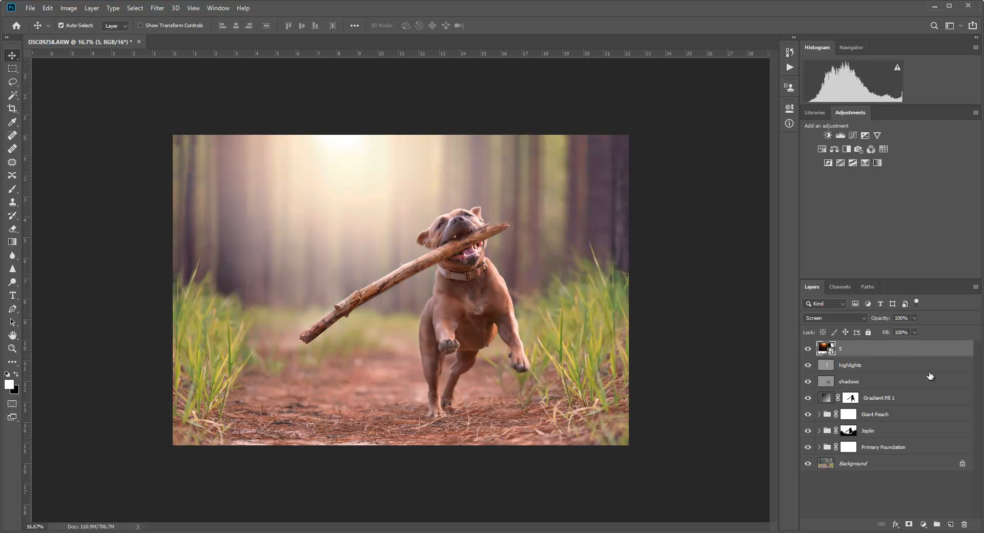
pyautogui.moveTo(882, 321); pyautogui.dragTo(859, 321)
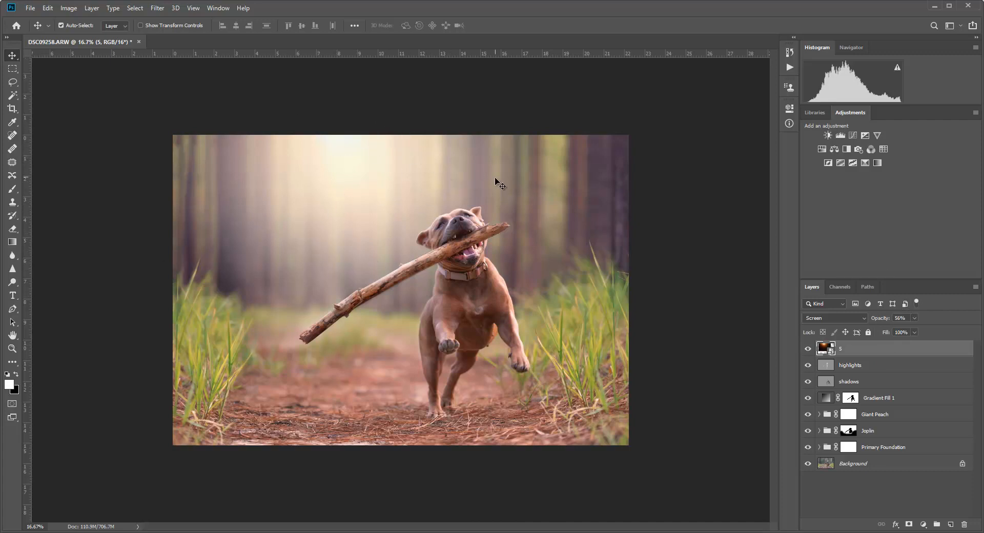
# Step: Add a Hue/Saturation adjustment layer, target the grass's Yellows by sampling, and set the colour range to 25°/57° through 100°\128°
pyautogui.click(822, 150)
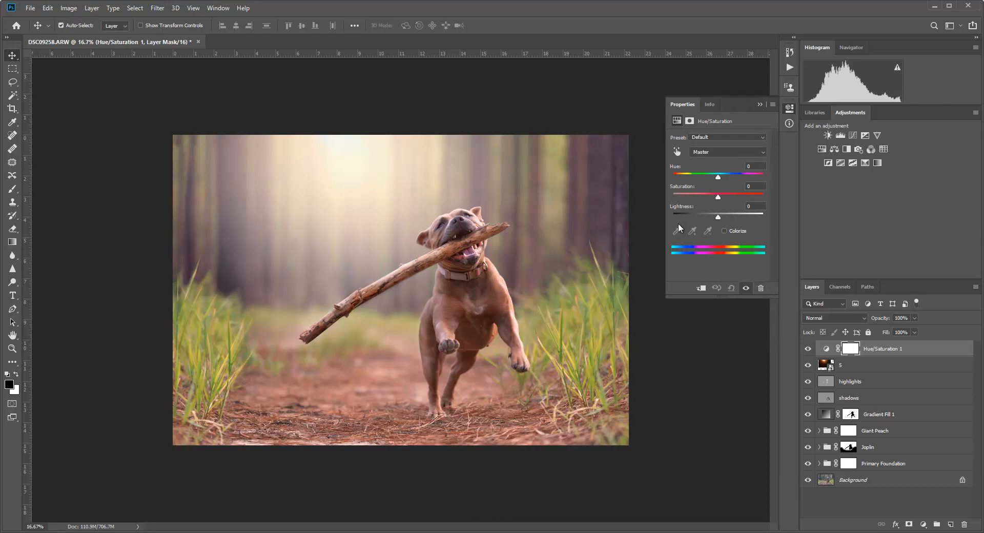
pyautogui.click(677, 152)
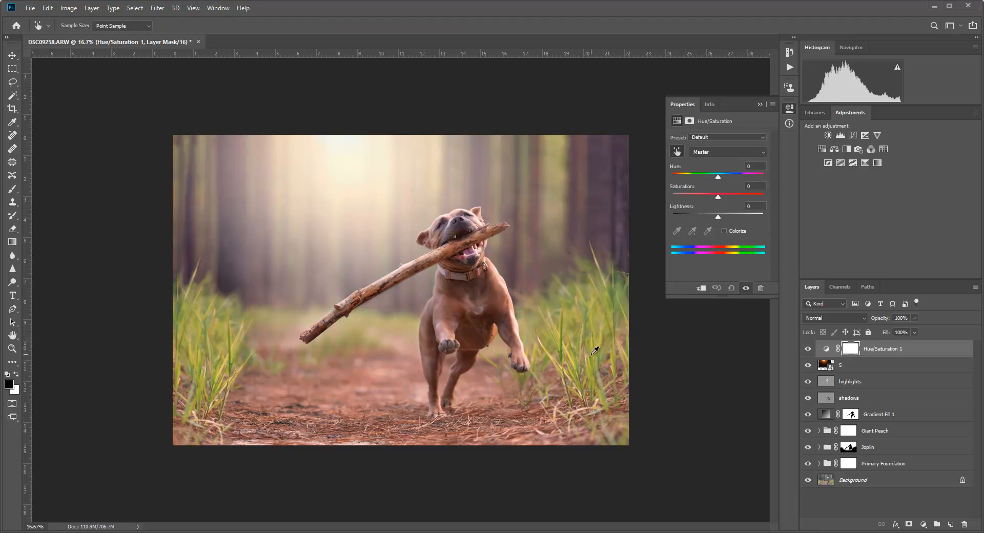
pyautogui.click(593, 353)
pyautogui.moveTo(747, 249); pyautogui.dragTo(757, 251)
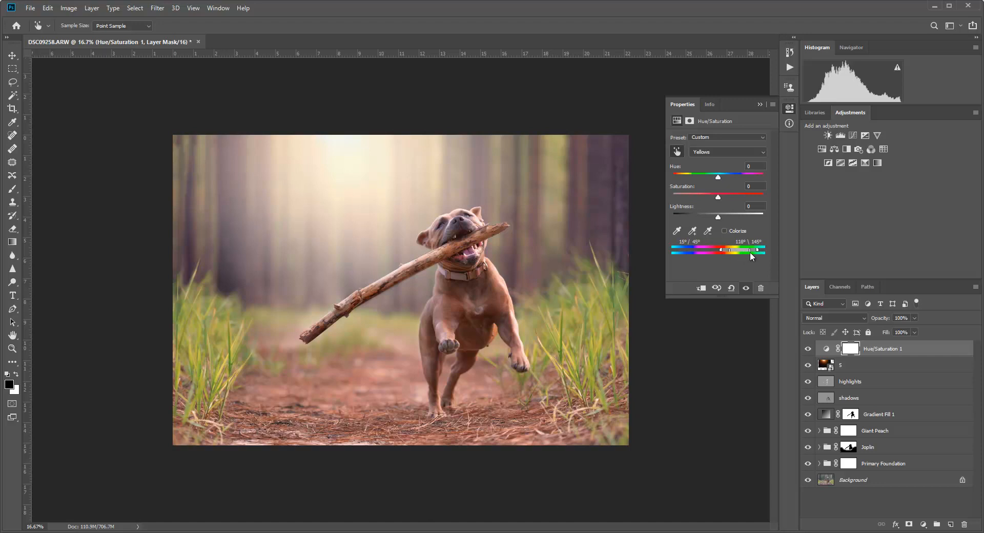
pyautogui.moveTo(729, 251); pyautogui.dragTo(732, 251)
pyautogui.moveTo(730, 250)
pyautogui.mouseDown()
pyautogui.moveTo(741, 250)
pyautogui.moveTo(723, 250)
pyautogui.mouseUp()
# Step: Set the Yellows to hue -9, saturation -3 and lightness +10 to warm the grass
pyautogui.moveTo(717, 178); pyautogui.dragTo(717, 200)
pyautogui.moveTo(716, 208); pyautogui.dragTo(723, 210)
pyautogui.hotkey('ctrl', 'z')
pyautogui.moveTo(716, 209); pyautogui.dragTo(715, 209)
pyautogui.moveTo(718, 197); pyautogui.dragTo(718, 201)
pyautogui.moveTo(717, 216); pyautogui.dragTo(723, 218)
pyautogui.moveTo(715, 177); pyautogui.dragTo(716, 181)
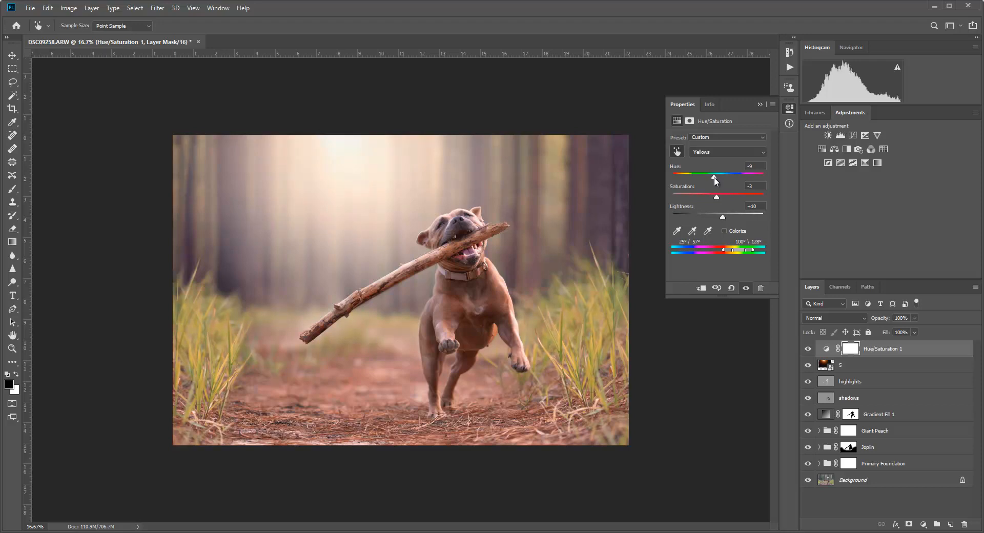
# Step: Compare the grass colour with and without the Hue/Saturation layer, leaving it visible, and collapse its properties
pyautogui.click(807, 350)
pyautogui.click(808, 351)
pyautogui.click(808, 351)
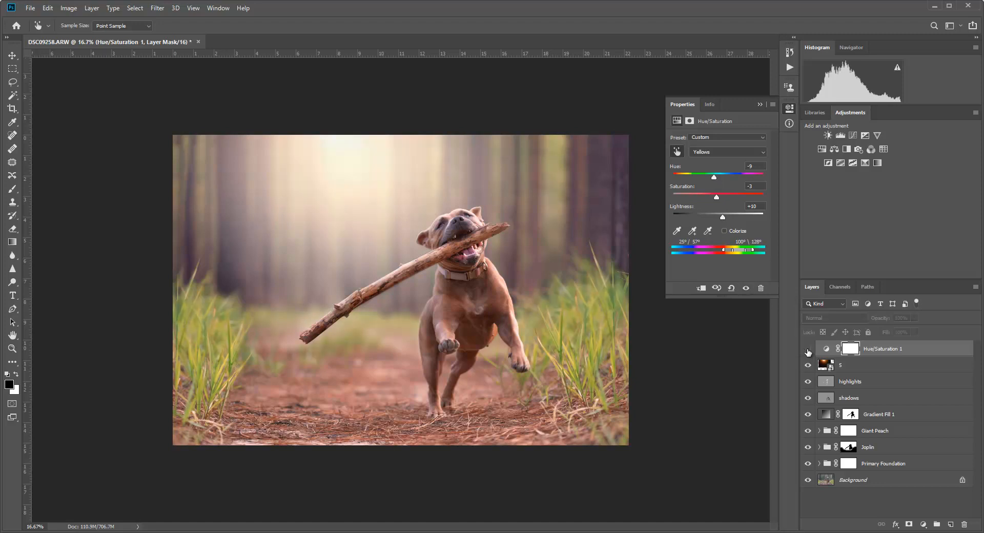
pyautogui.click(807, 351)
pyautogui.click(807, 351)
pyautogui.click(808, 350)
pyautogui.click(808, 350)
pyautogui.click(808, 350)
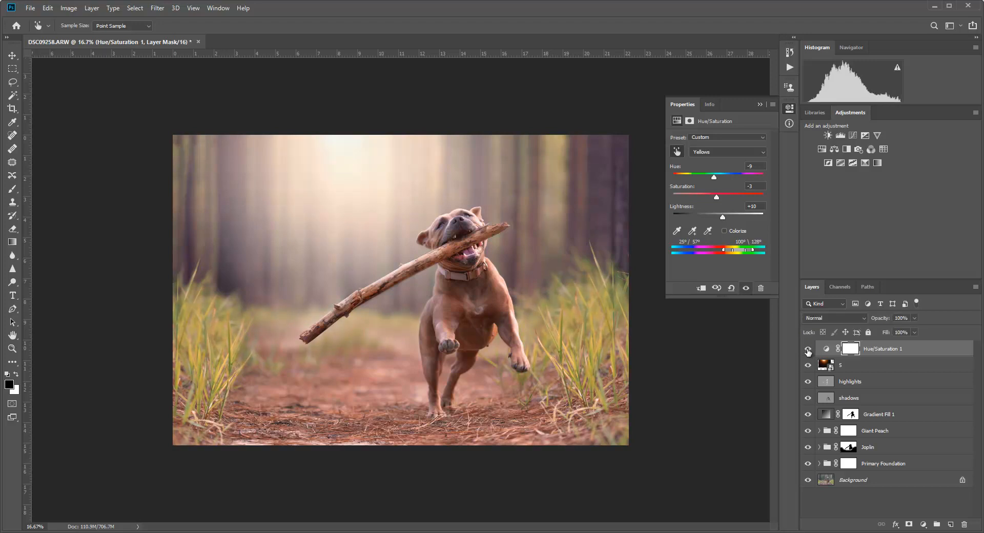
pyautogui.click(808, 351)
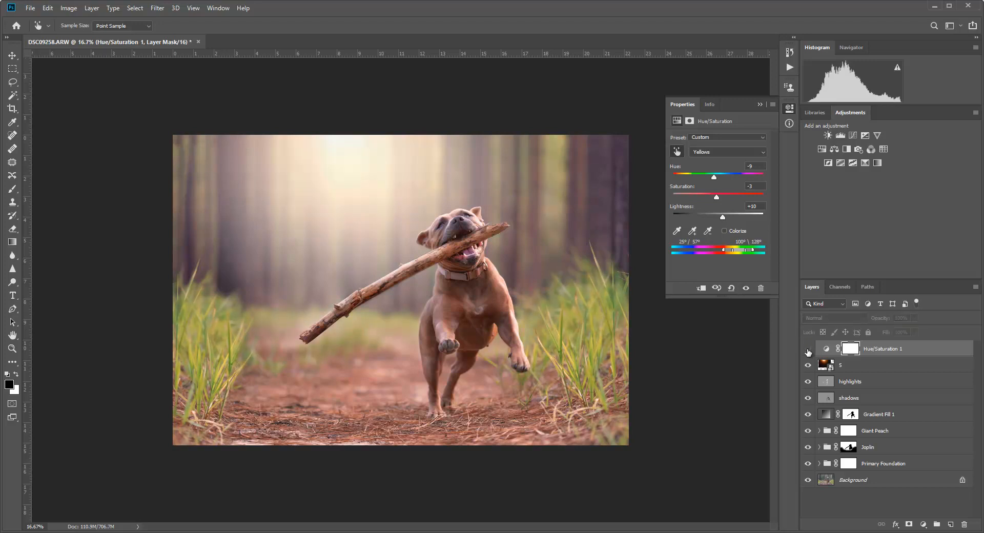
pyautogui.click(807, 351)
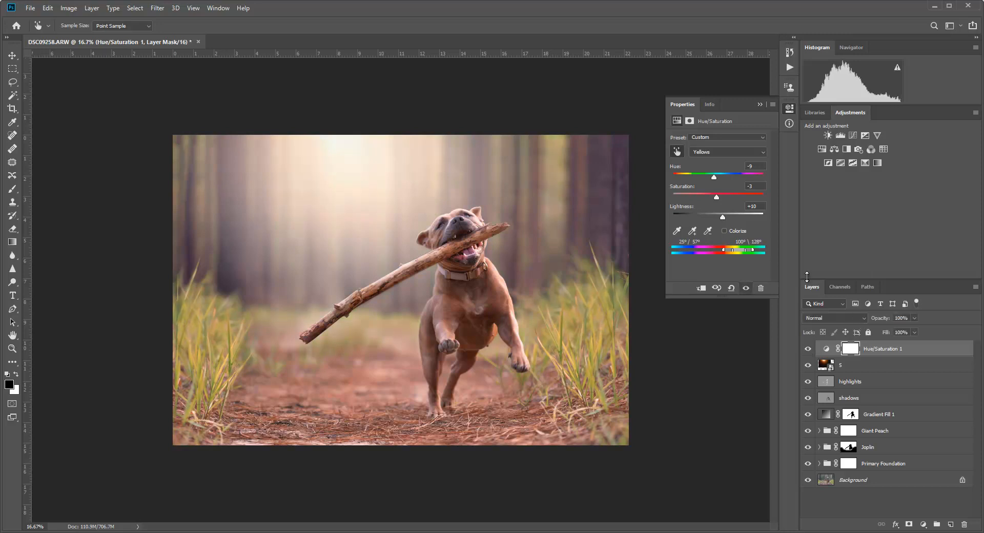
pyautogui.click(760, 104)
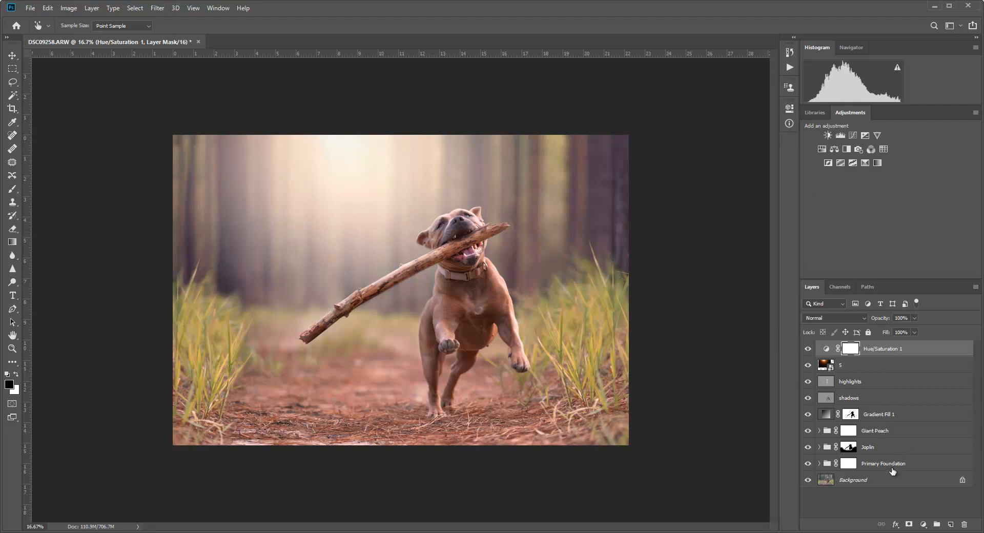
# Step: Change the Gradient Fill 1 layer's cream starting colour to a warmer peach, hue 35° (f0dec4), keeping the radial style
pyautogui.doubleClick(825, 416)
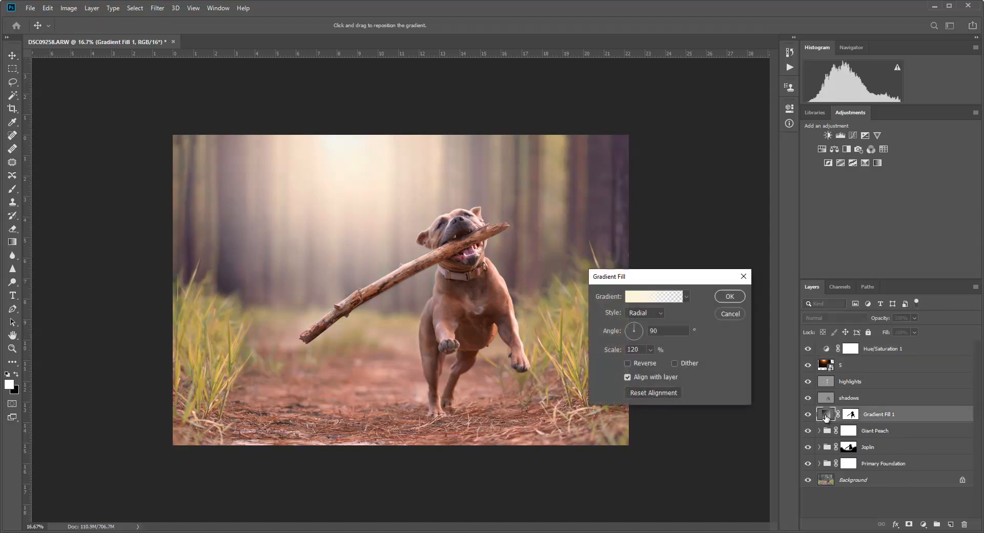
pyautogui.click(638, 297)
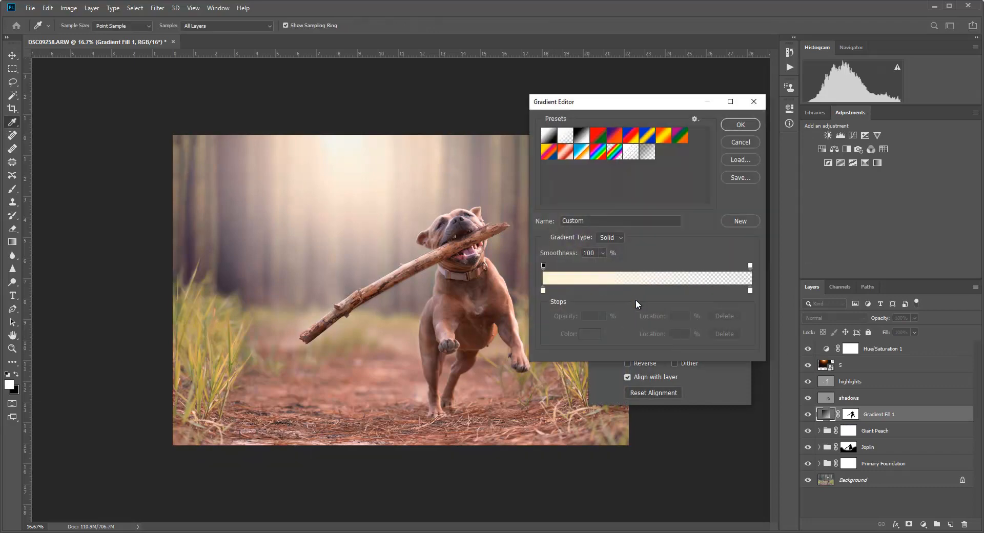
pyautogui.doubleClick(543, 290)
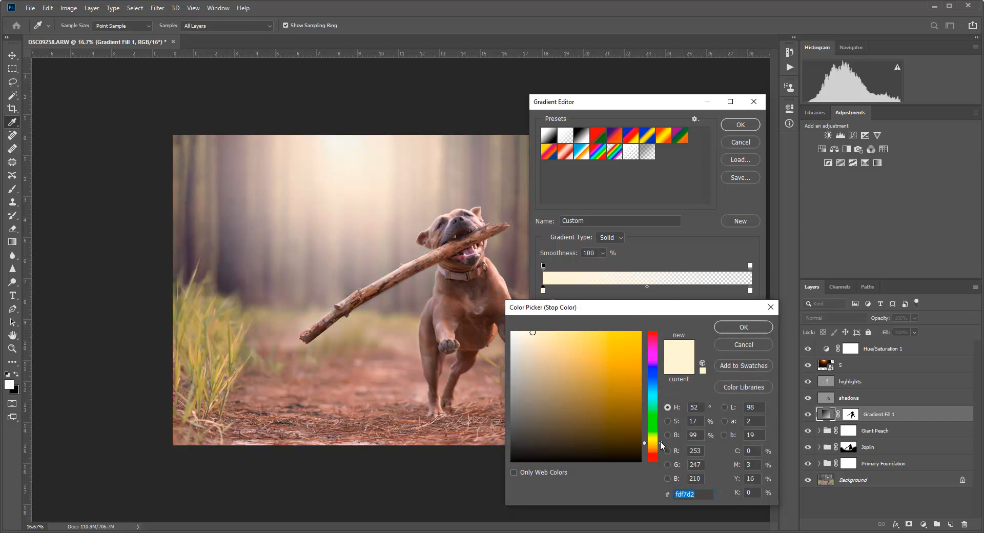
pyautogui.moveTo(660, 442); pyautogui.dragTo(661, 451)
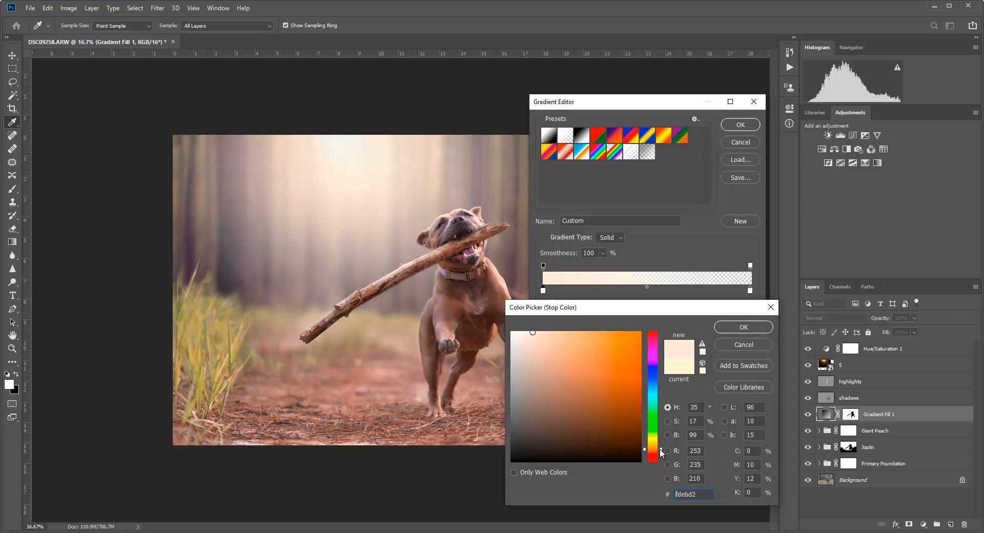
pyautogui.click(537, 340)
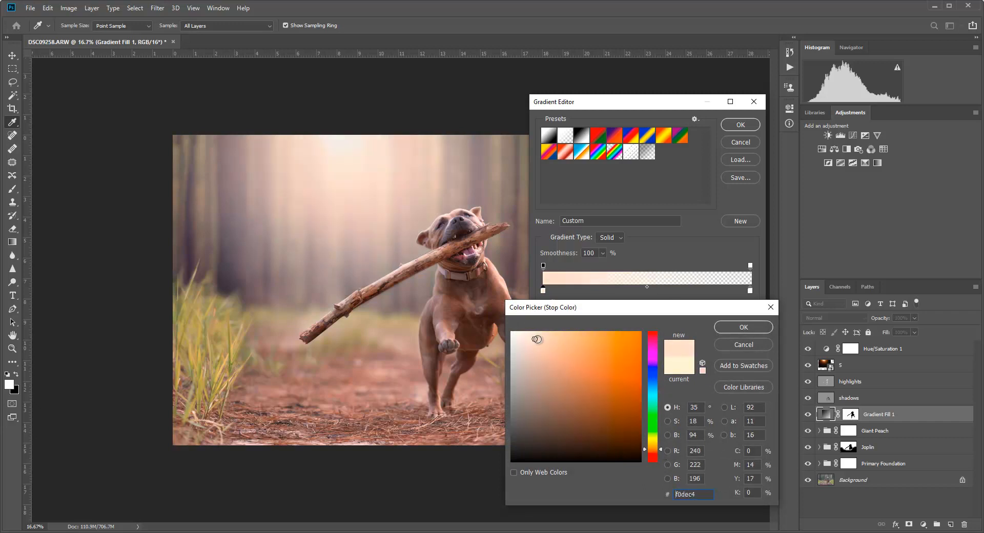
pyautogui.click(739, 328)
pyautogui.click(738, 125)
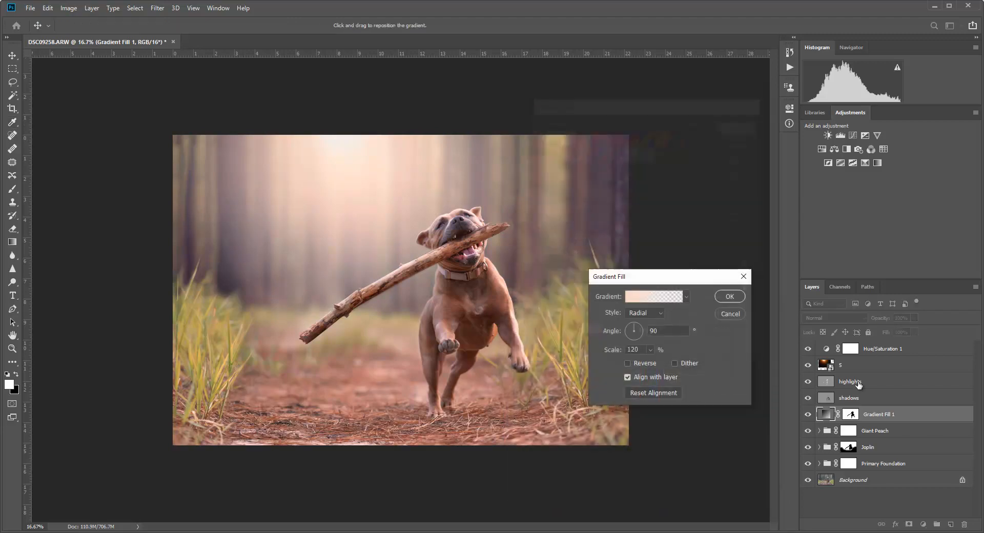
pyautogui.click(729, 297)
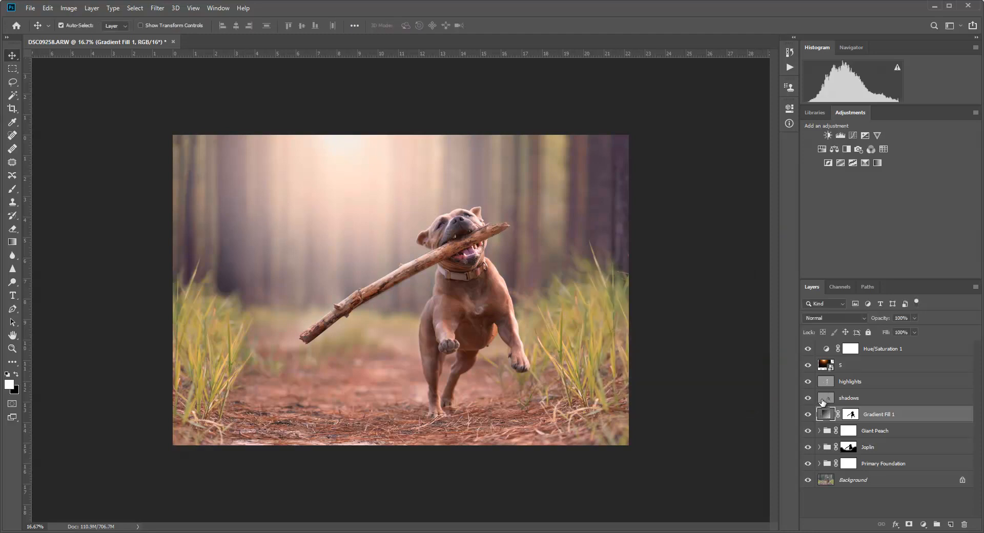
# Step: Check the recoloured gradient by hiding and showing it, and set its layer opacity to 62%
pyautogui.click(807, 415)
pyautogui.click(807, 415)
pyautogui.click(806, 415)
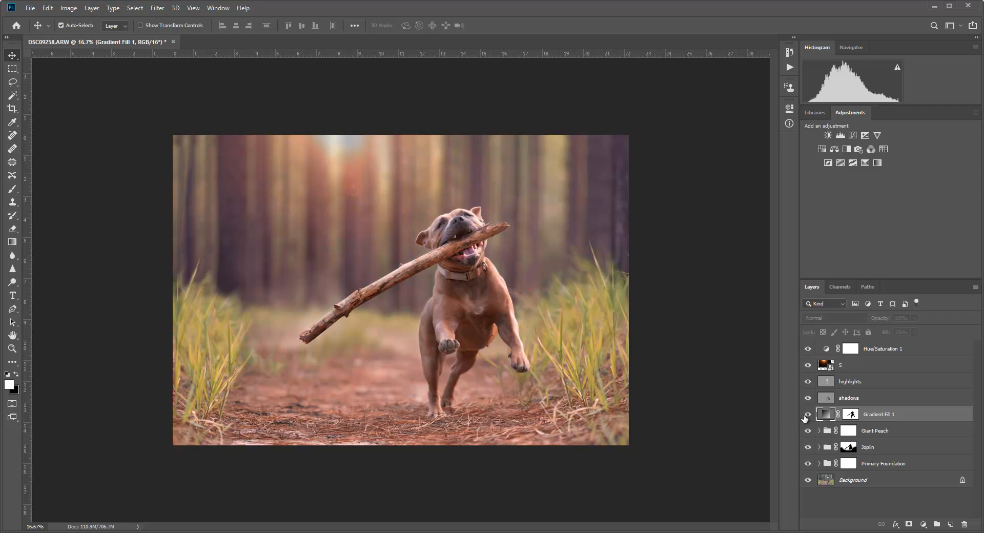
pyautogui.click(807, 415)
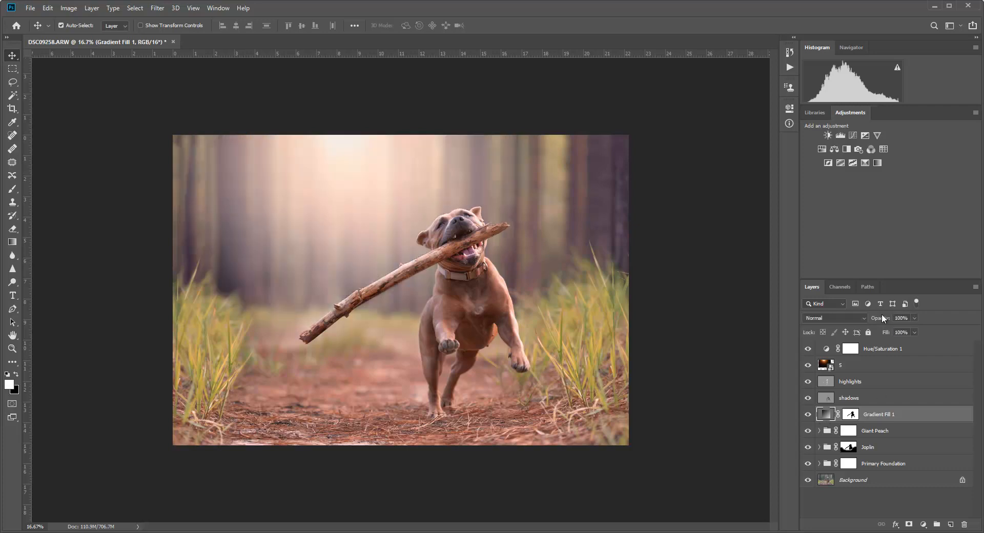
pyautogui.moveTo(882, 317); pyautogui.dragTo(863, 316)
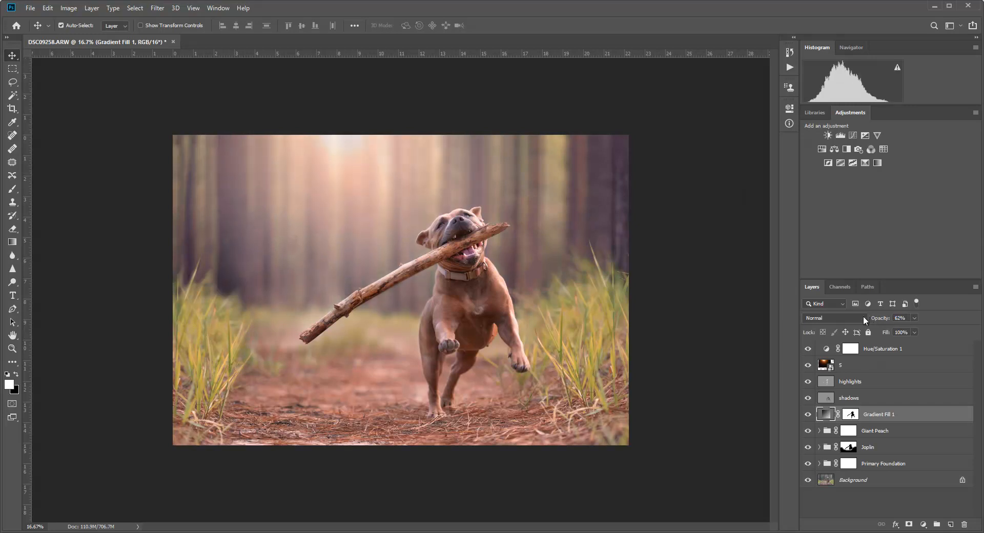
# Step: Set the opacity of flare layer 5 to 89% and reselect the Gradient Fill 1 layer
pyautogui.click(824, 365)
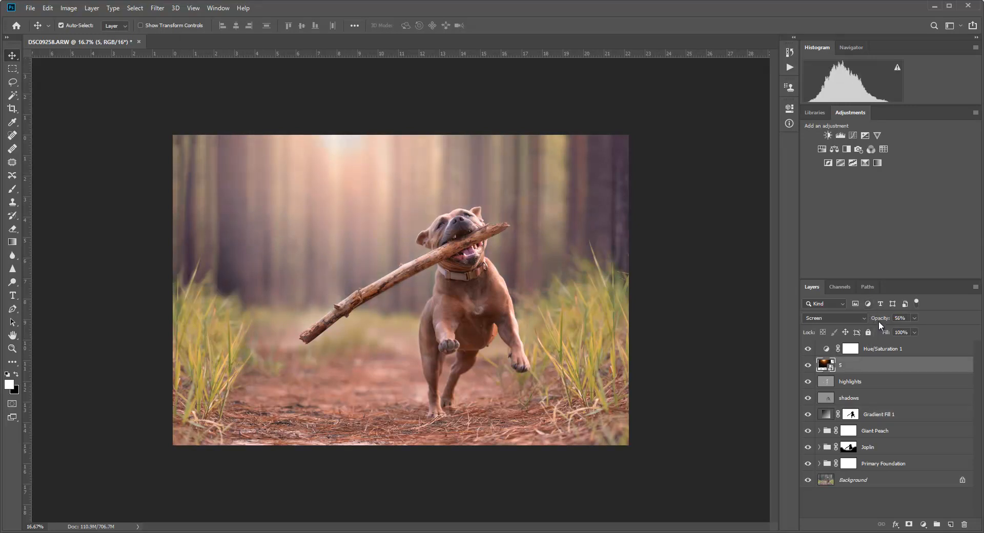
pyautogui.moveTo(878, 321); pyautogui.dragTo(896, 323)
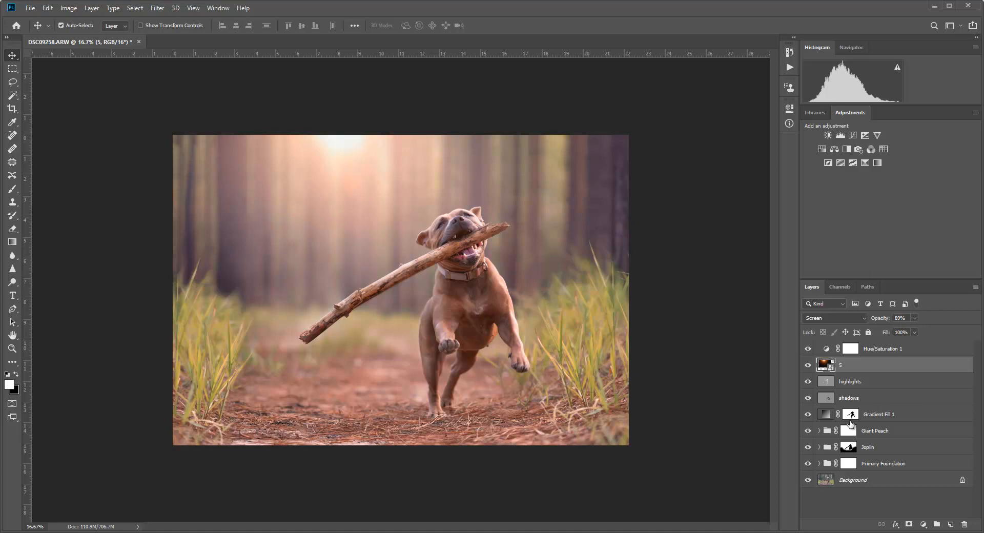
pyautogui.click(834, 414)
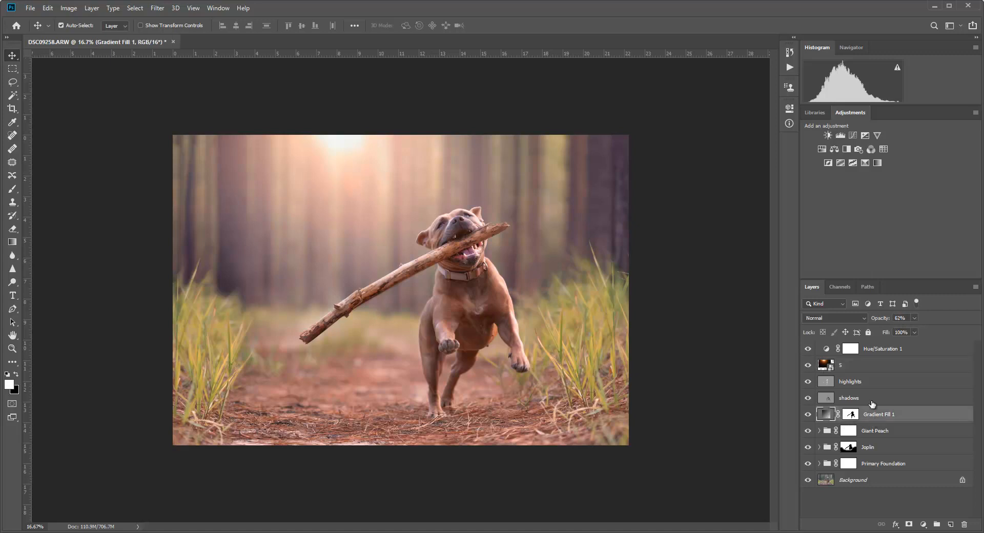
pyautogui.moveTo(883, 317); pyautogui.dragTo(882, 321)
# Step: Add a Levels adjustment layer above Hue/Saturation 1 and invert its mask to black
pyautogui.click(890, 351)
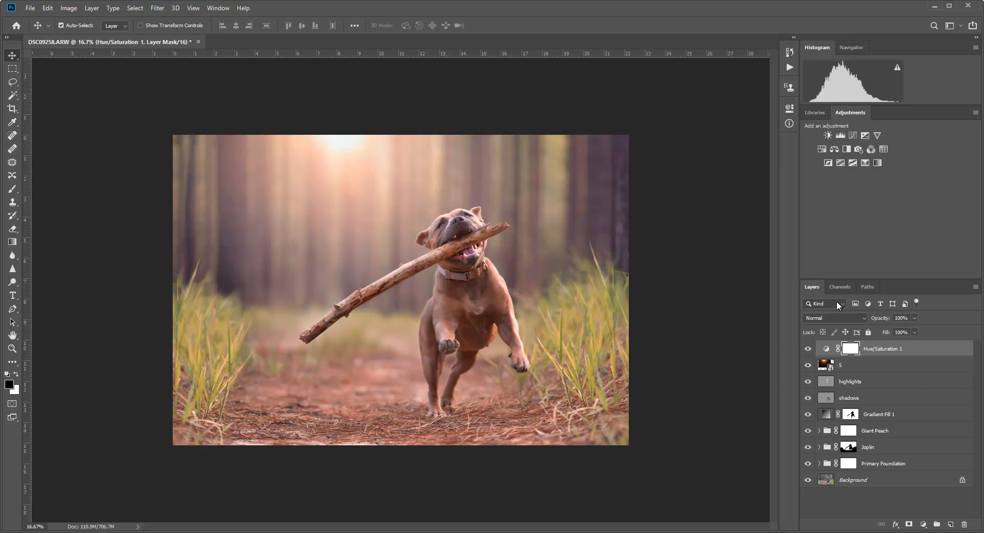
pyautogui.click(840, 136)
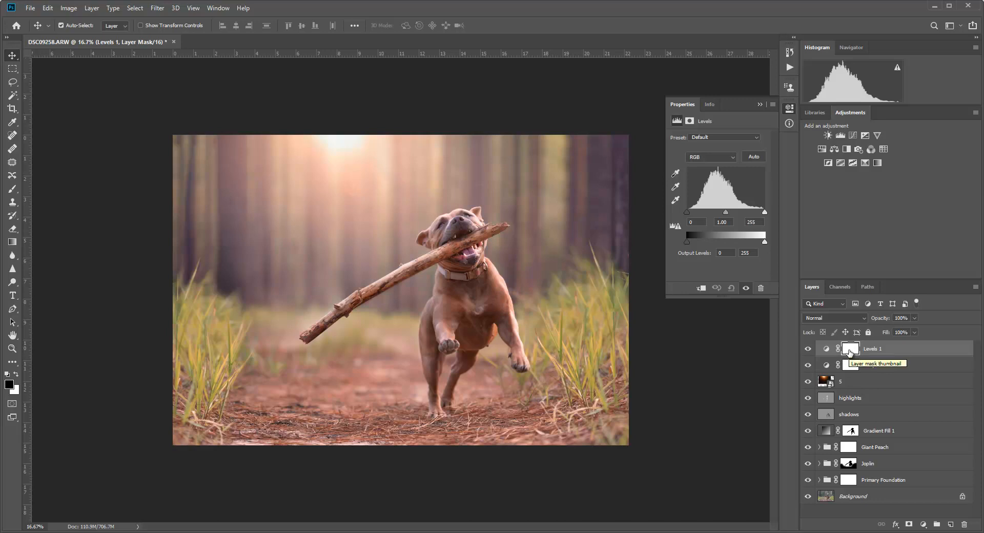
pyautogui.hotkey('ctrl', 'i')
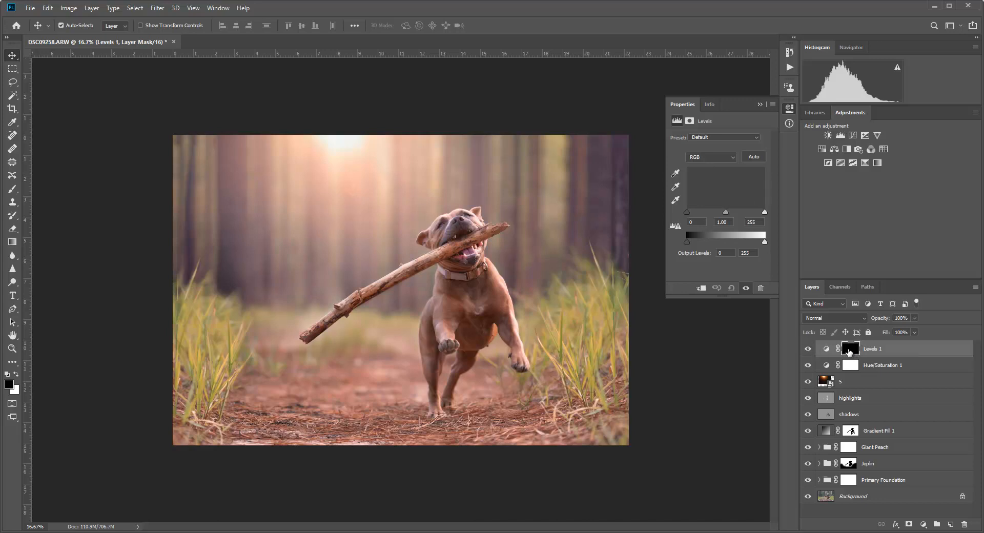
# Step: Paint white over the dog's body and head on the Levels mask with a 1900 px Normal-mode brush at 100% opacity
pyautogui.click(16, 374)
pyautogui.click(13, 189)
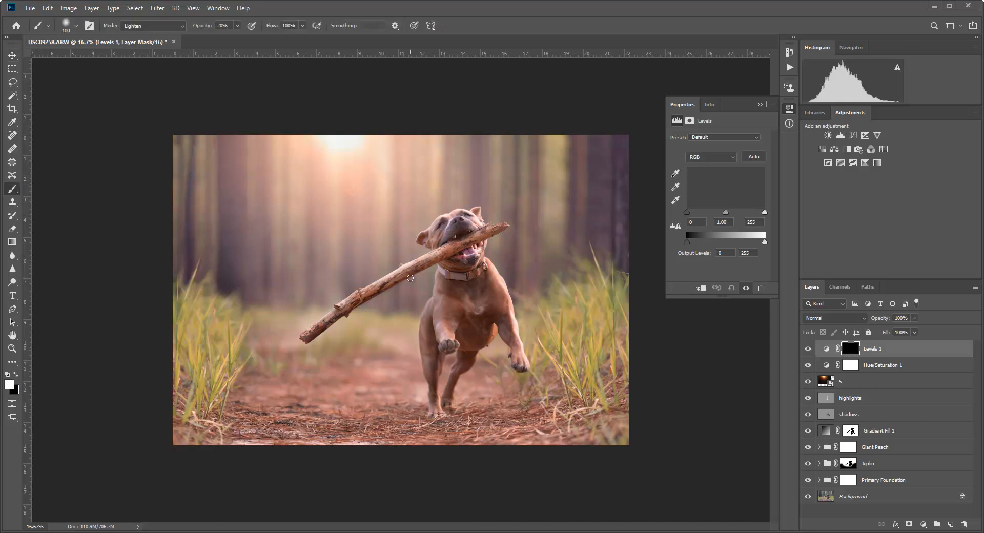
pyautogui.press(']')
pyautogui.press(']')
pyautogui.press(']')
pyautogui.press(']')
pyautogui.press(']')
pyautogui.press(']')
pyautogui.press(']')
pyautogui.press(']')
pyautogui.press(']')
pyautogui.press(']')
pyautogui.press(']')
pyautogui.press(']')
pyautogui.press(']')
pyautogui.press(']')
pyautogui.press(']')
pyautogui.press(']')
pyautogui.press(']')
pyautogui.press(']')
pyautogui.press(']')
pyautogui.press(']')
pyautogui.press(']')
pyautogui.press(']')
pyautogui.click(182, 26)
pyautogui.click(179, 35)
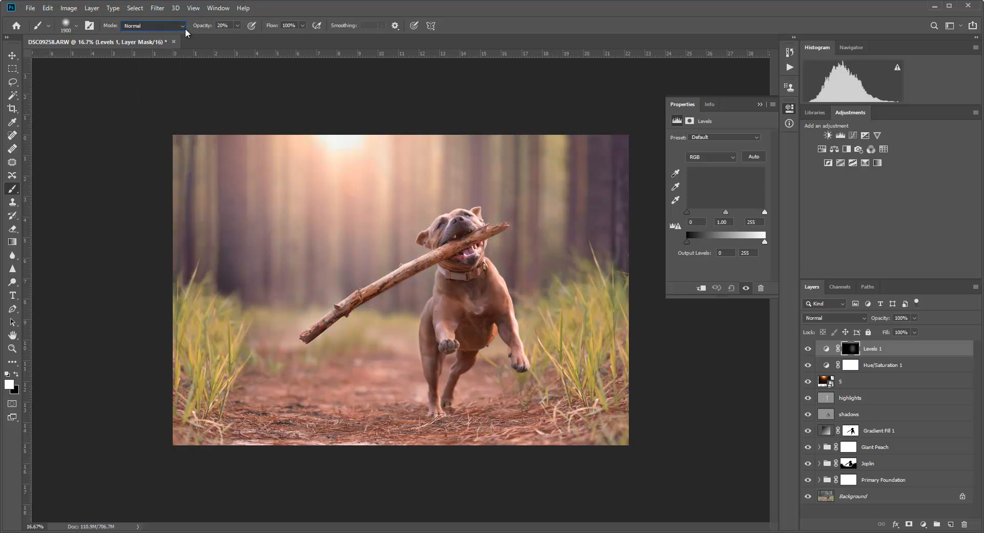
pyautogui.press('0')
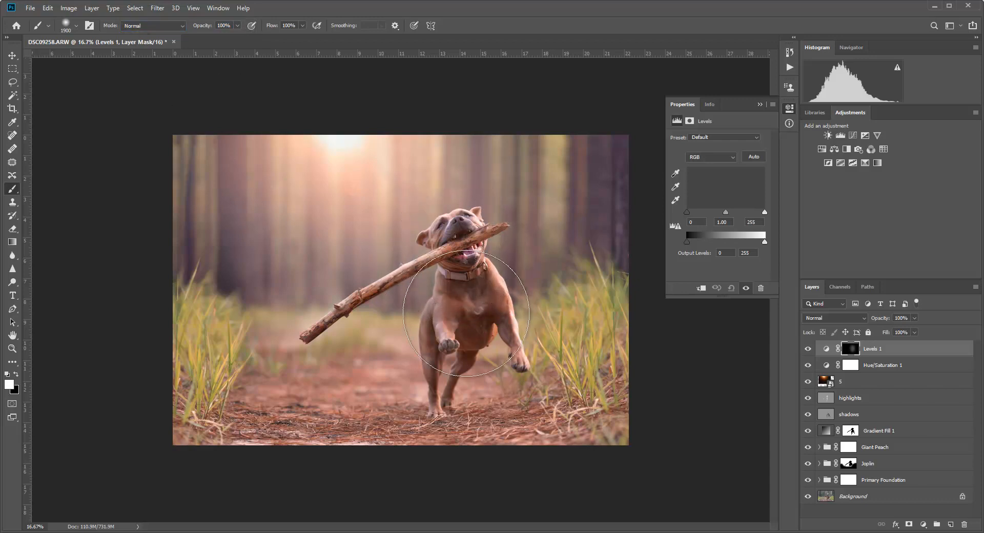
pyautogui.moveTo(466, 313)
pyautogui.mouseDown()
pyautogui.moveTo(485, 362)
pyautogui.moveTo(480, 252)
pyautogui.mouseUp()
# Step: Set the Levels inputs to black 10, midtone 1.14 and white 242 to lift the dog's contrast and brightness
pyautogui.click(825, 349)
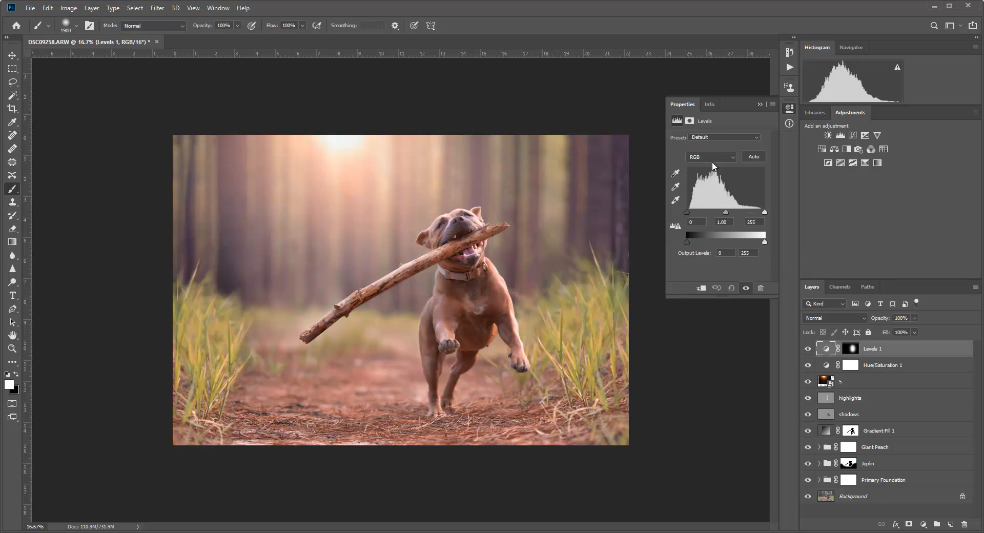
pyautogui.moveTo(725, 212); pyautogui.dragTo(722, 213)
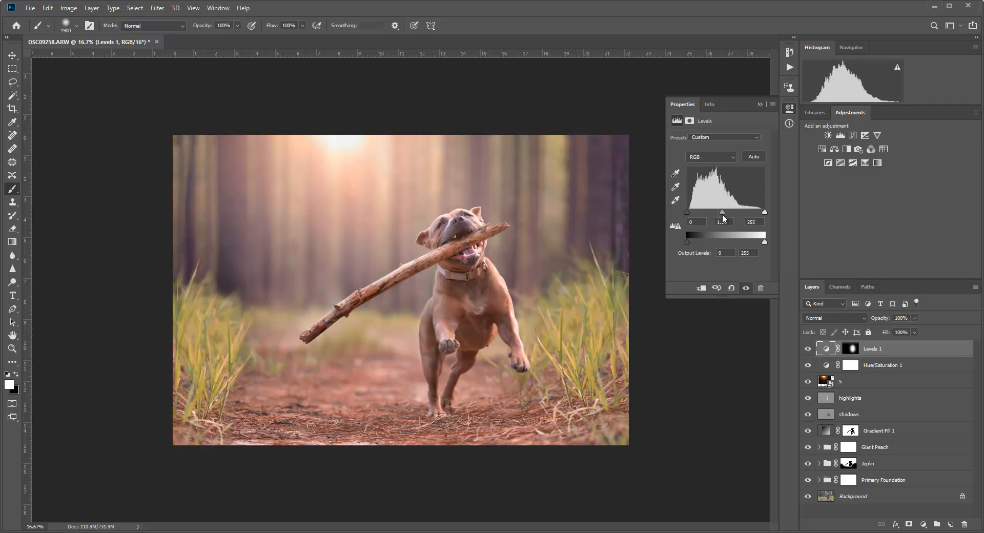
pyautogui.moveTo(688, 212); pyautogui.dragTo(690, 215)
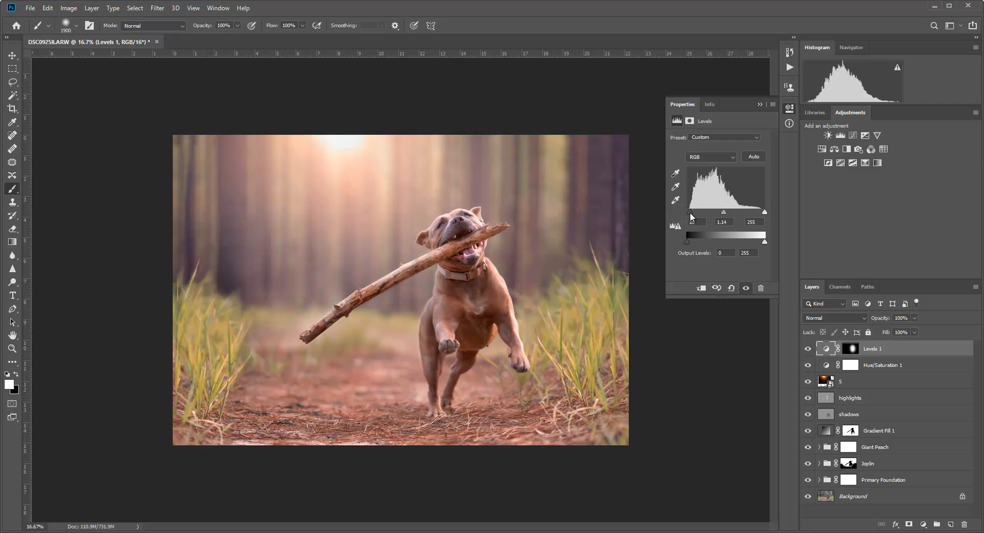
pyautogui.moveTo(764, 212); pyautogui.dragTo(761, 215)
# Step: Compare the dog's brightness with the Levels layer hidden and shown, leaving it visible
pyautogui.click(807, 348)
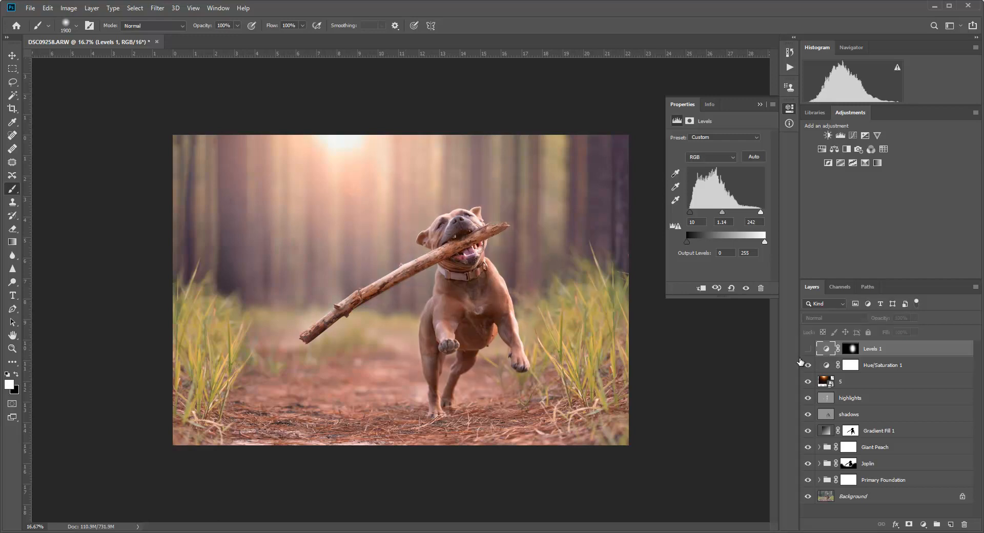
pyautogui.click(808, 348)
pyautogui.click(801, 361)
pyautogui.click(801, 362)
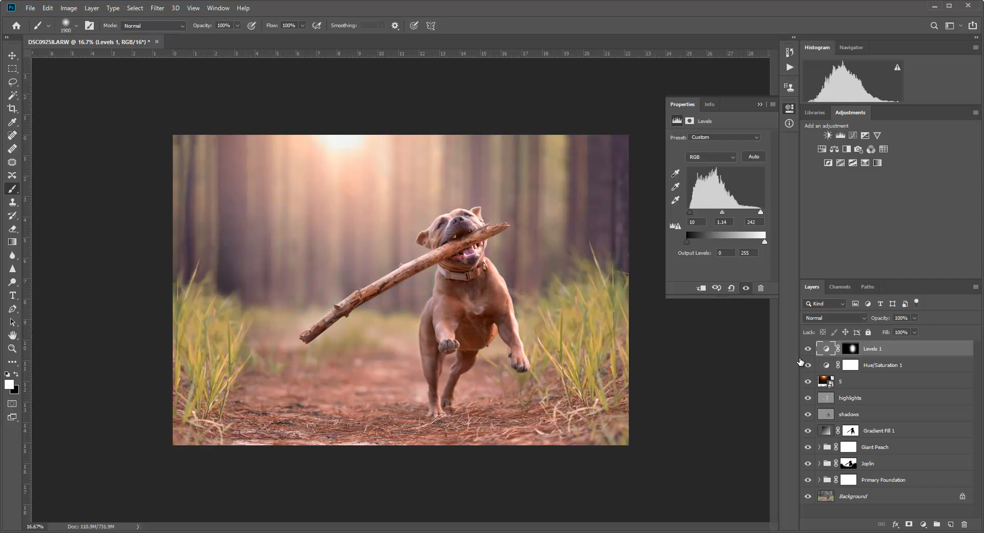
pyautogui.click(801, 361)
pyautogui.click(808, 349)
pyautogui.click(808, 349)
pyautogui.click(808, 350)
# Step: Try raising the Levels midtone to 1.70 and compare the dog with the layer hidden and shown
pyautogui.moveTo(722, 212); pyautogui.dragTo(712, 214)
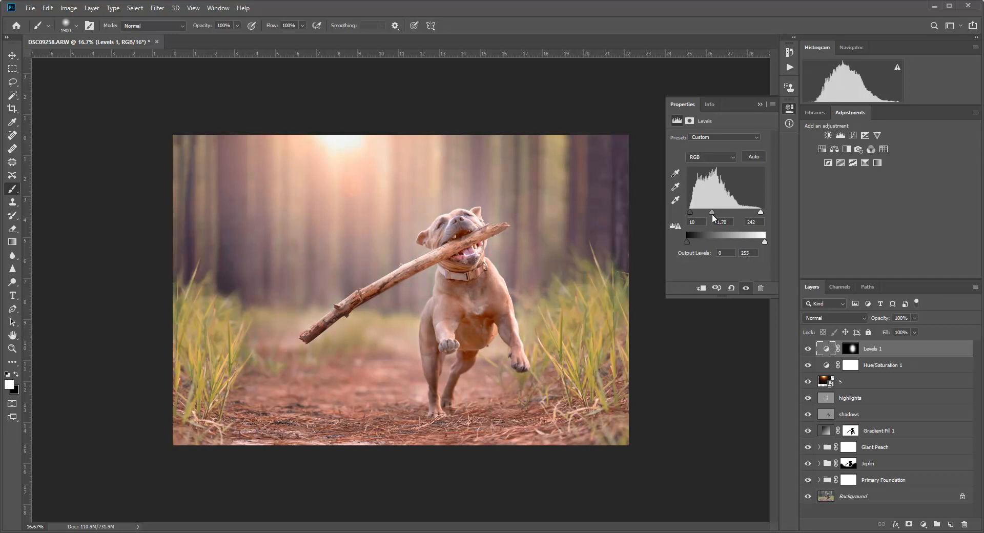
pyautogui.click(809, 349)
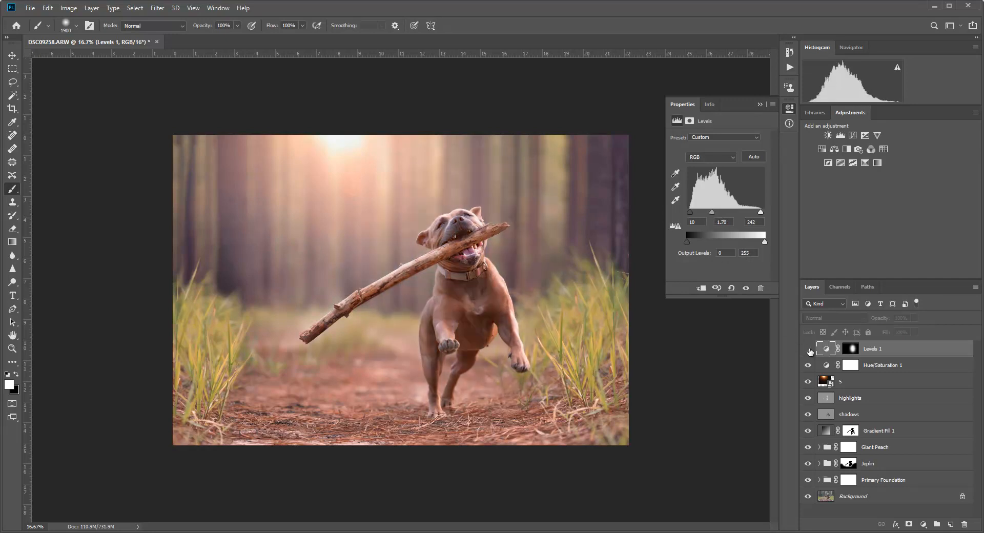
pyautogui.click(809, 349)
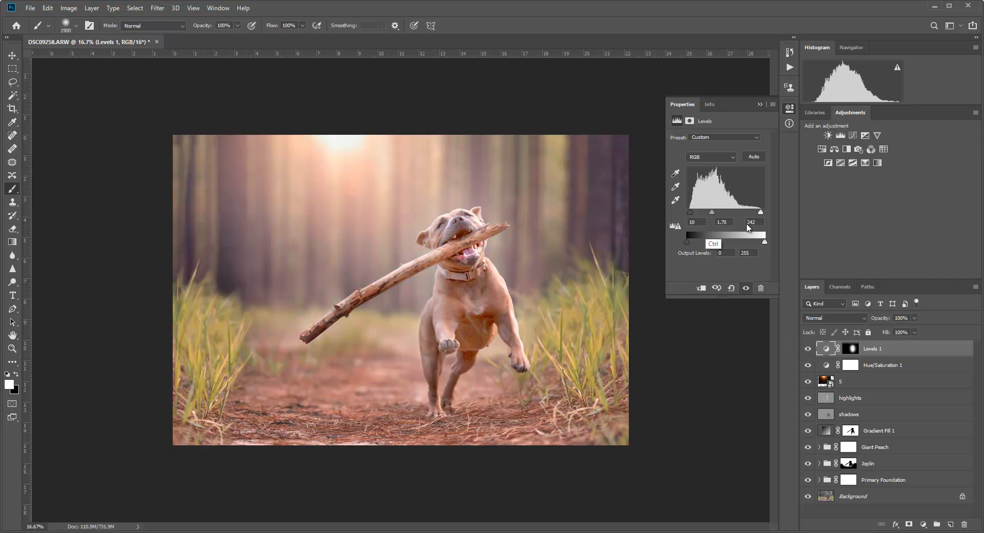
pyautogui.hotkey('ctrl', ',')
pyautogui.hotkey('ctrl', ',')
pyautogui.hotkey('ctrl', 'z')
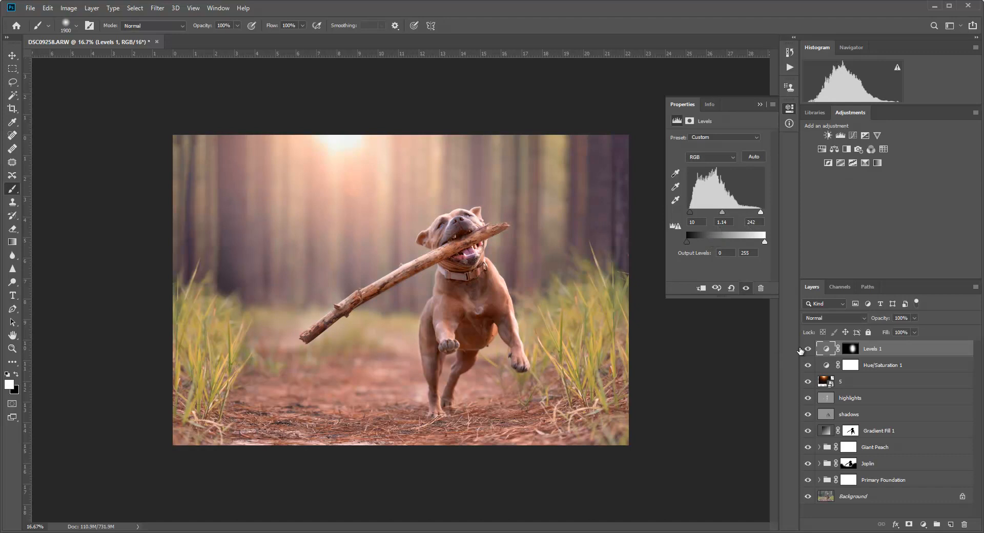
# Step: Recheck the subtle Levels effect by hiding and showing the layer, leave it visible and collapse its properties
pyautogui.click(802, 349)
pyautogui.click(803, 349)
pyautogui.click(808, 350)
pyautogui.click(808, 351)
pyautogui.click(759, 105)
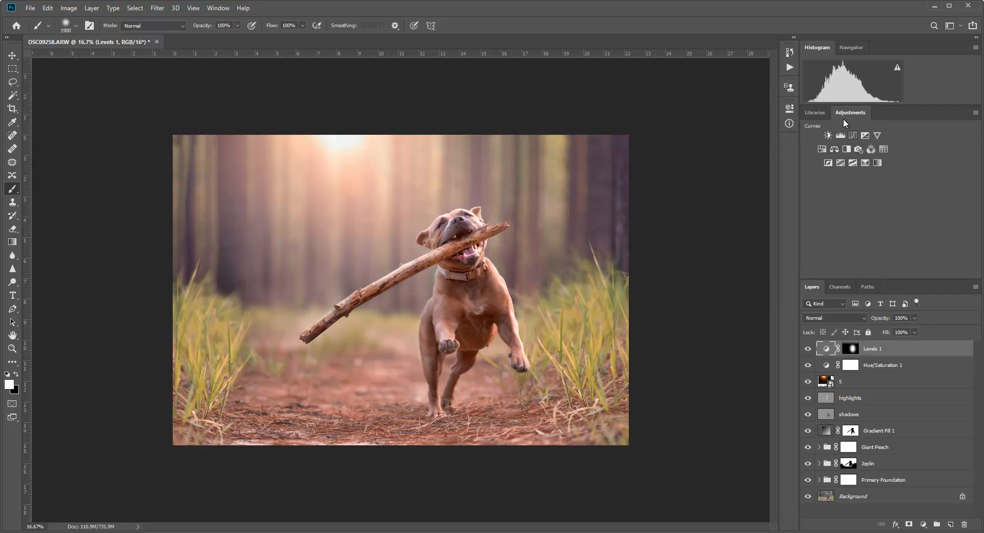
# Step: Add a Curves adjustment layer and pull the RGB curve slightly down at a shadow point with input 47
pyautogui.click(853, 135)
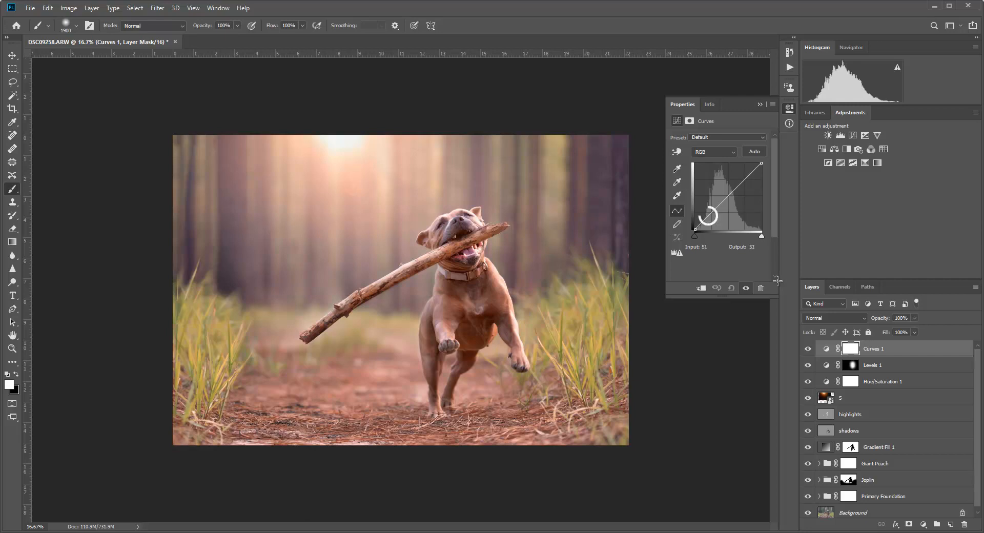
pyautogui.click(709, 217)
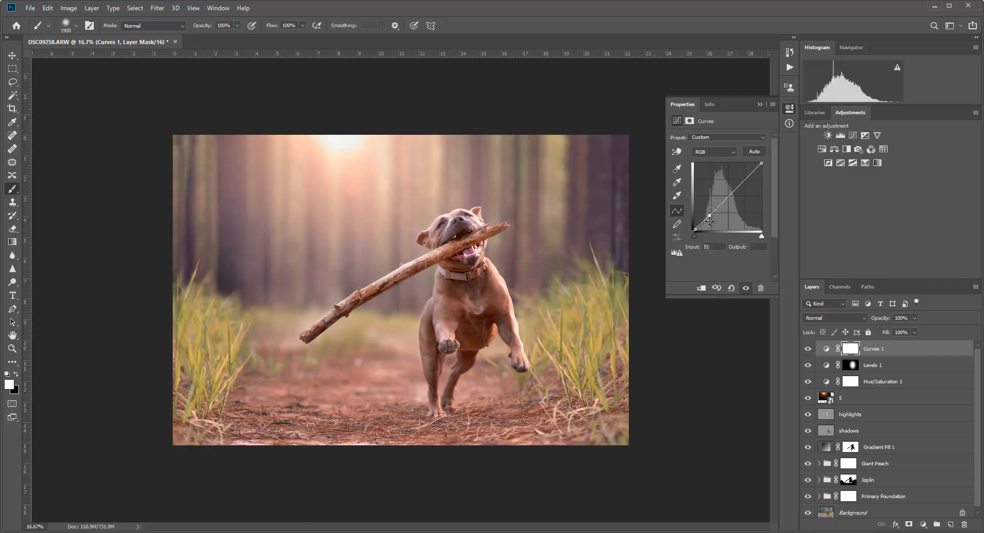
pyautogui.moveTo(711, 221); pyautogui.dragTo(712, 220)
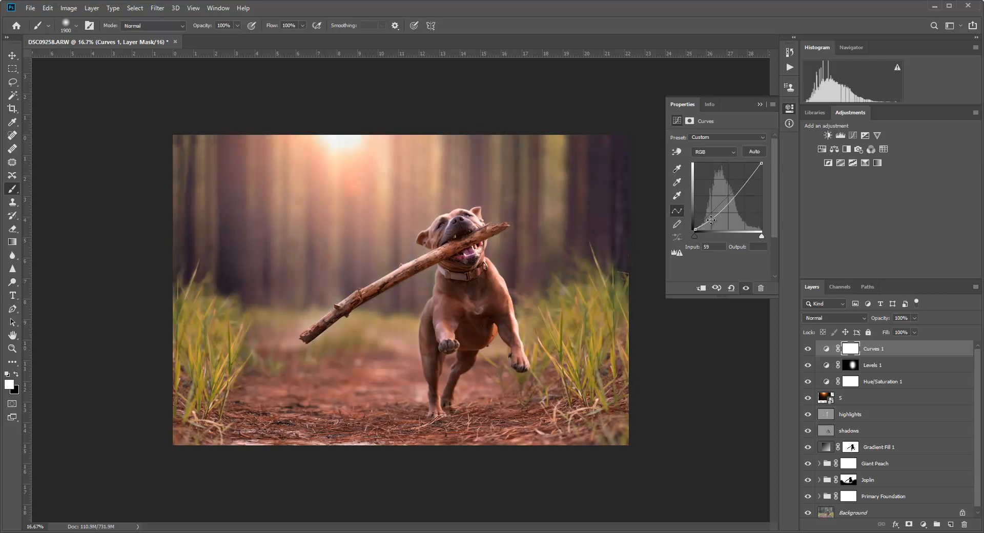
pyautogui.click(710, 220)
pyautogui.moveTo(708, 218); pyautogui.dragTo(707, 219)
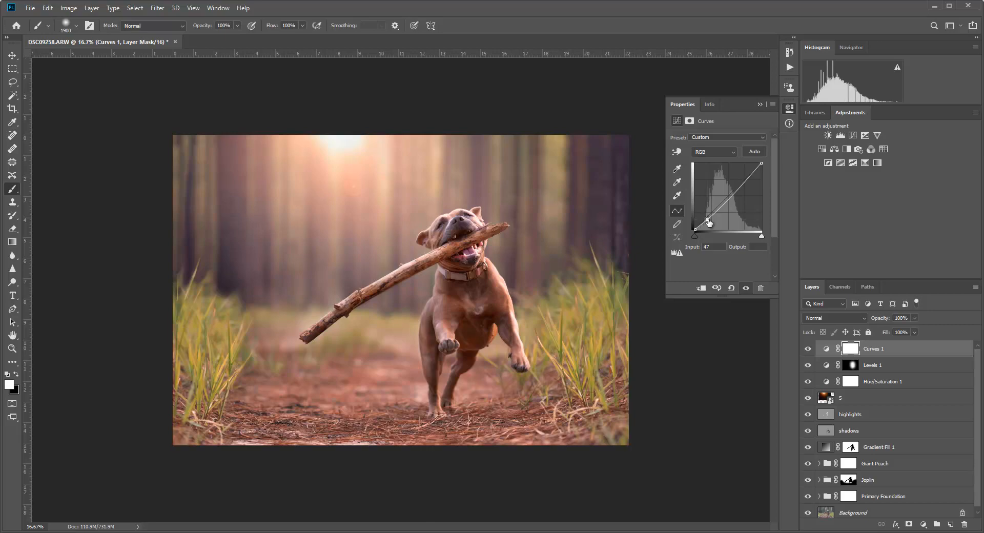
# Step: Compare the image's depth with the Curves layer hidden and shown, leaving it visible
pyautogui.click(809, 349)
pyautogui.click(808, 349)
pyautogui.click(809, 349)
pyautogui.click(808, 349)
pyautogui.click(808, 349)
pyautogui.click(808, 349)
# Step: Paint black over the dog's head, chest and front leg on the Curves mask with a 500 px brush at 49% opacity
pyautogui.click(16, 375)
pyautogui.moveTo(207, 25); pyautogui.dragTo(199, 28)
pyautogui.moveTo(182, 29); pyautogui.dragTo(180, 29)
pyautogui.click(852, 349)
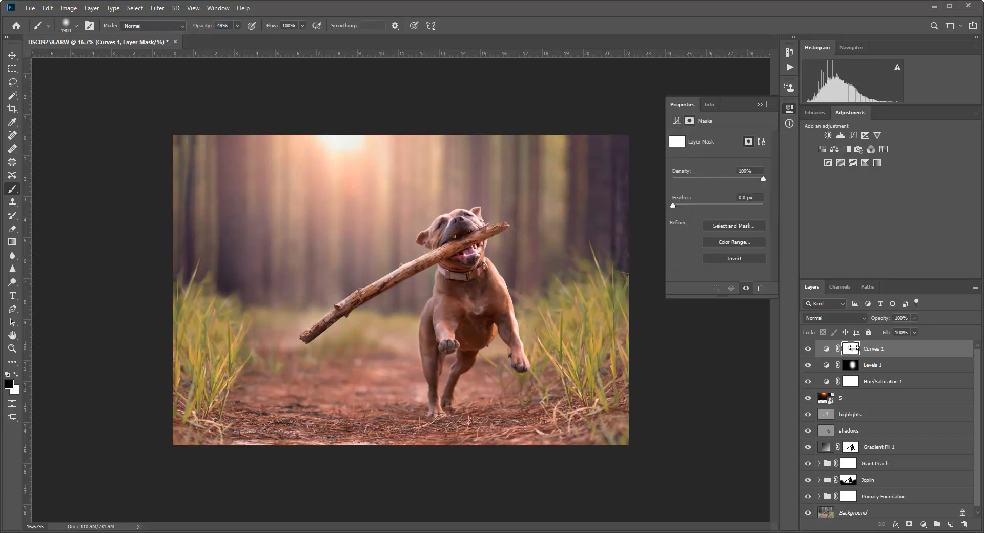
pyautogui.press('[')
pyautogui.press('[')
pyautogui.press('[')
pyautogui.press('[')
pyautogui.press('[')
pyautogui.press('[')
pyautogui.press('[')
pyautogui.press('[')
pyautogui.press('[')
pyautogui.press('[')
pyautogui.press('[')
pyautogui.press('[')
pyautogui.press('[')
pyautogui.moveTo(456, 230)
pyautogui.mouseDown()
pyautogui.moveTo(466, 235)
pyautogui.moveTo(453, 250)
pyautogui.moveTo(442, 240)
pyautogui.moveTo(467, 268)
pyautogui.moveTo(456, 328)
pyautogui.moveTo(479, 305)
pyautogui.moveTo(489, 312)
pyautogui.moveTo(441, 344)
pyautogui.mouseUp()
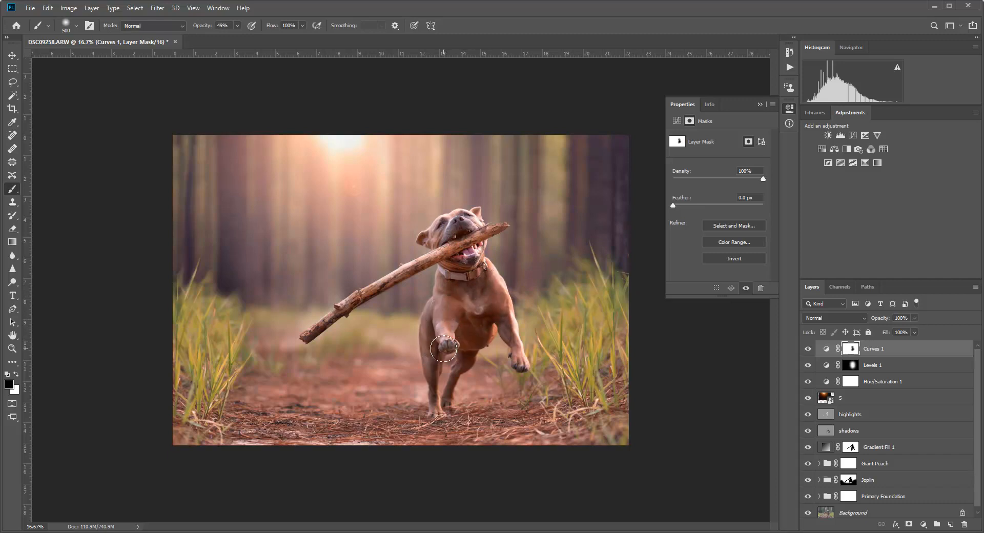
# Step: Paint black over the dog's raised front paws and hind leg on the Curves mask with a 250 px brush
pyautogui.press('[')
pyautogui.press('[')
pyautogui.press('[')
pyautogui.press('[')
pyautogui.moveTo(434, 378); pyautogui.dragTo(435, 392)
pyautogui.moveTo(469, 343)
pyautogui.mouseDown()
pyautogui.moveTo(486, 304)
pyautogui.moveTo(521, 349)
pyautogui.moveTo(520, 363)
pyautogui.mouseUp()
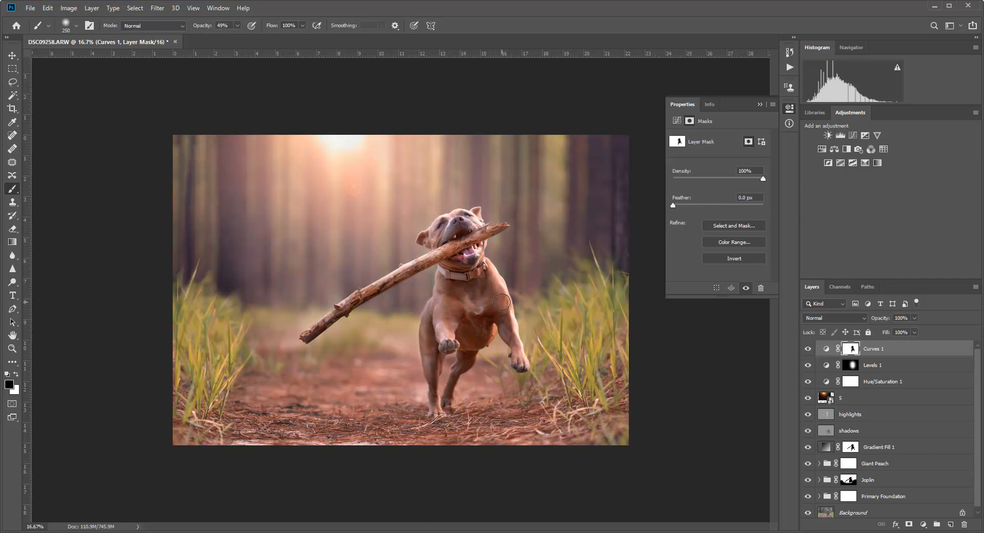
# Step: Compare the photo with the Curves layer hidden and shown, leave it visible and collapse its properties
pyautogui.click(808, 349)
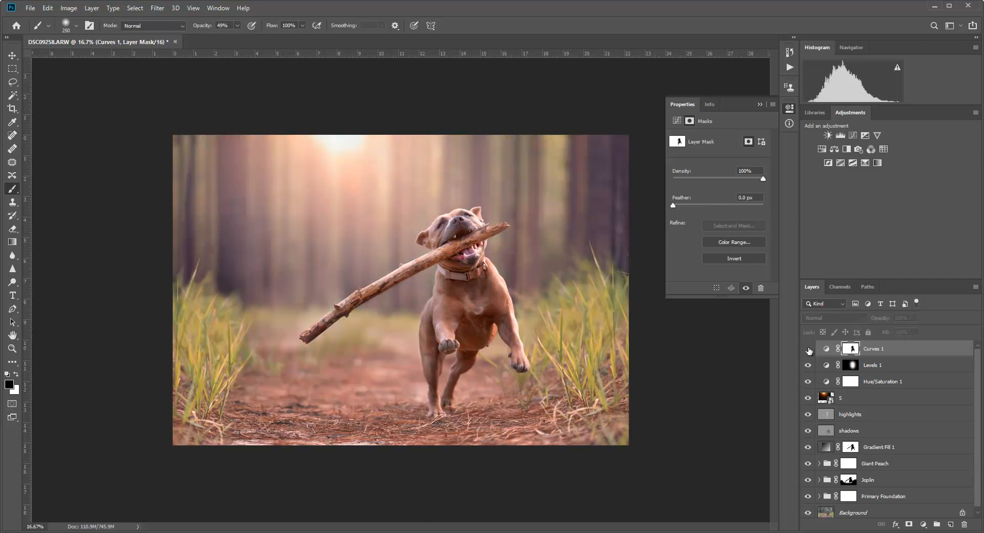
pyautogui.click(808, 349)
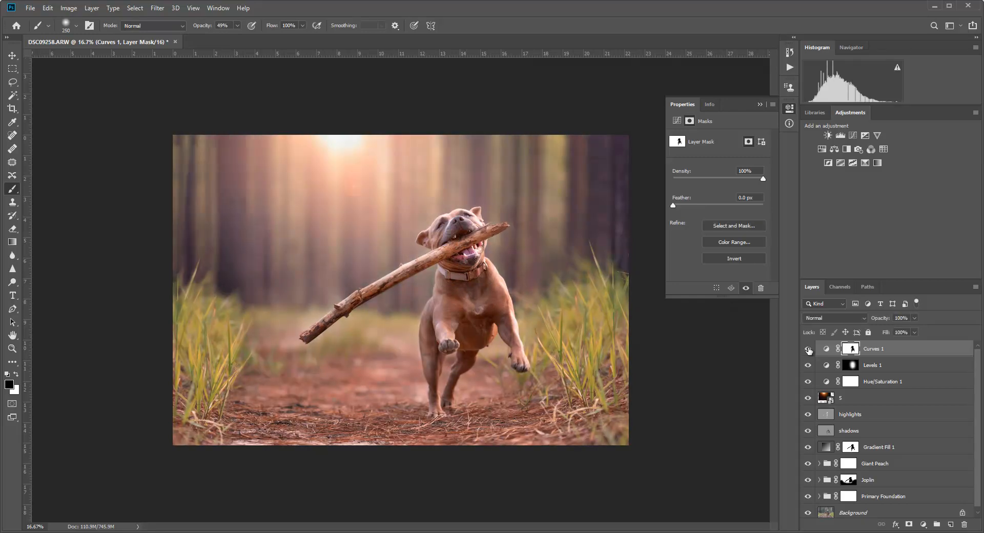
pyautogui.click(809, 349)
pyautogui.click(808, 349)
pyautogui.click(759, 105)
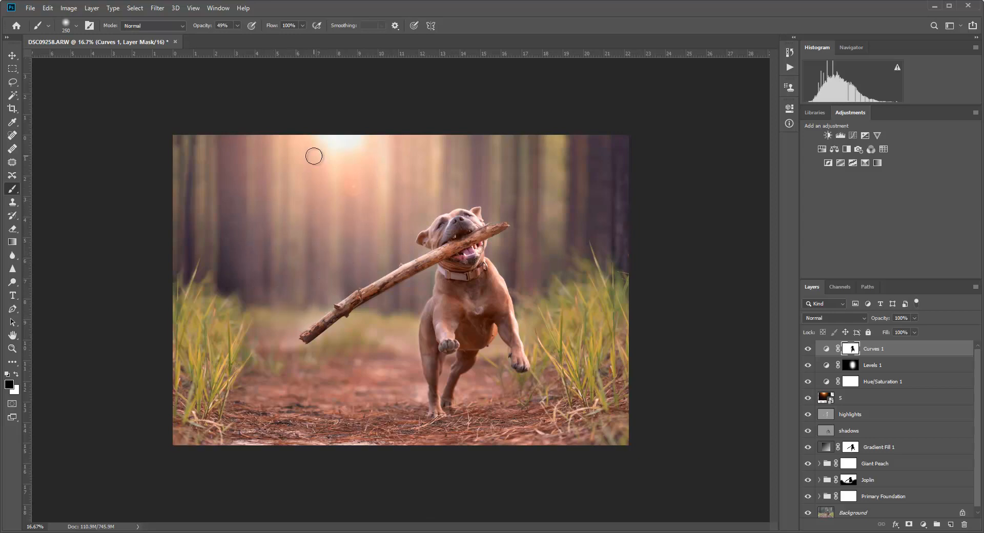
# Step: Start placing an embedded image, open the Overlays > dust > 1 White folder and enlarge the file preview
pyautogui.click(30, 8)
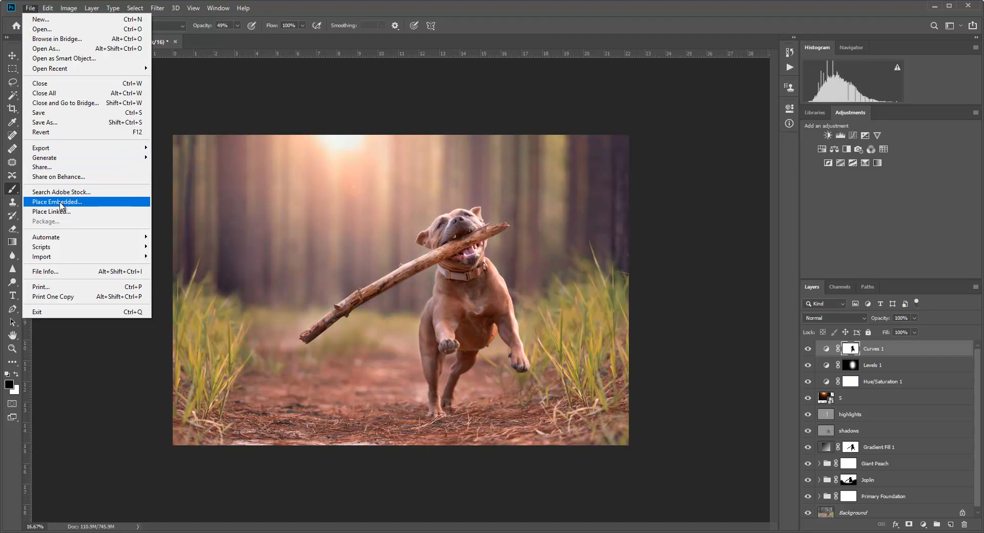
pyautogui.click(58, 202)
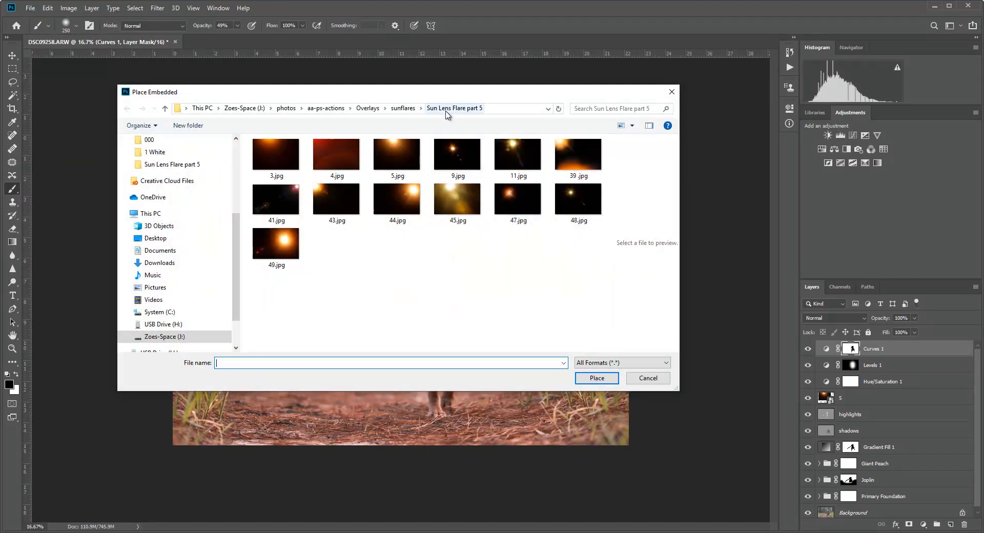
pyautogui.click(367, 109)
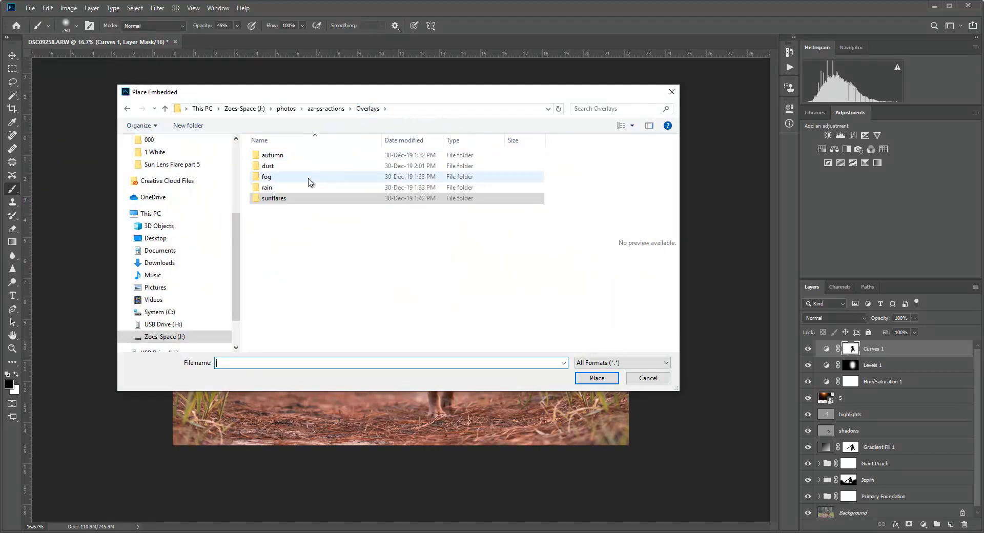
pyautogui.doubleClick(266, 166)
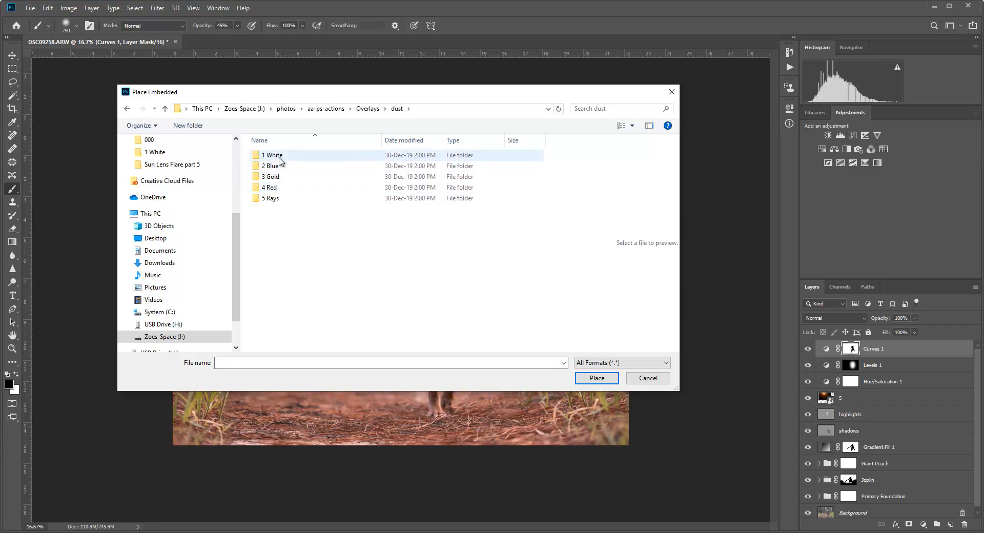
pyautogui.doubleClick(280, 159)
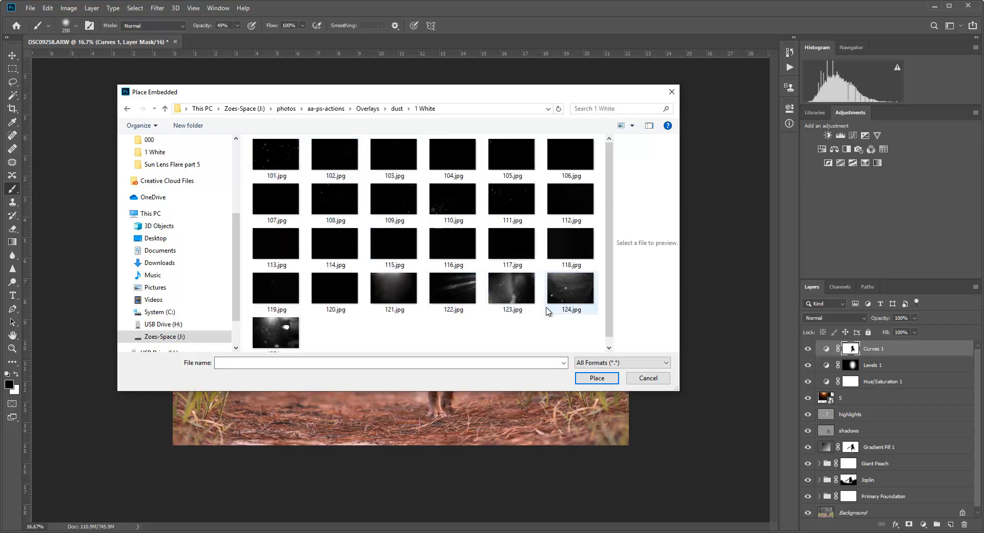
pyautogui.click(570, 244)
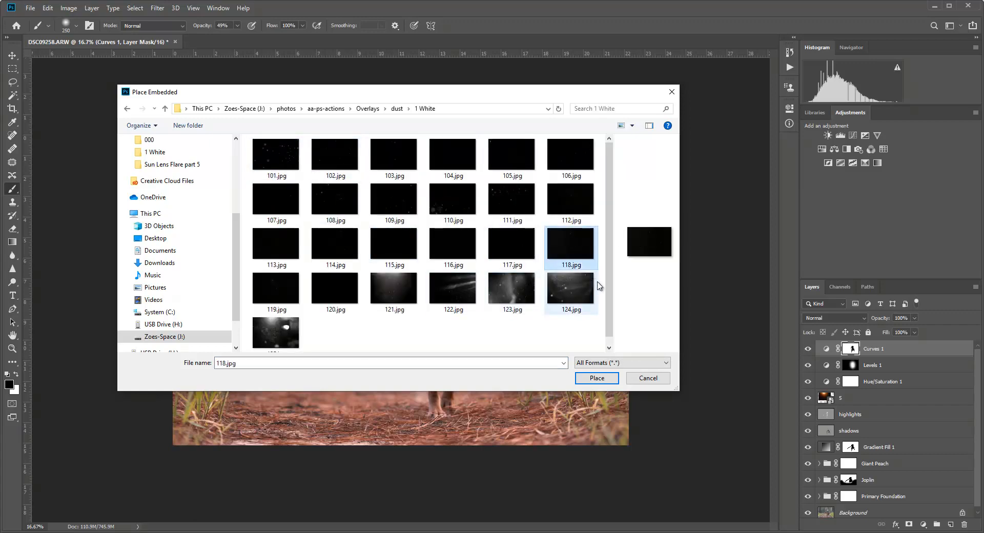
pyautogui.moveTo(609, 285); pyautogui.dragTo(471, 286)
# Step: Preview several white dust overlays, including 103, 105, 106, 108, 110 and 111, to compare their speck patterns
pyautogui.click(417, 205)
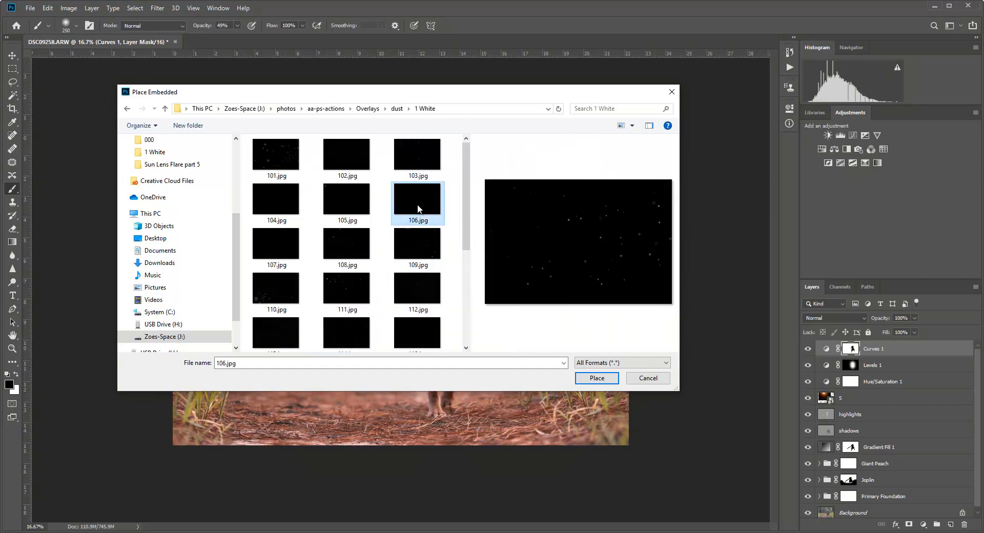
pyautogui.click(426, 157)
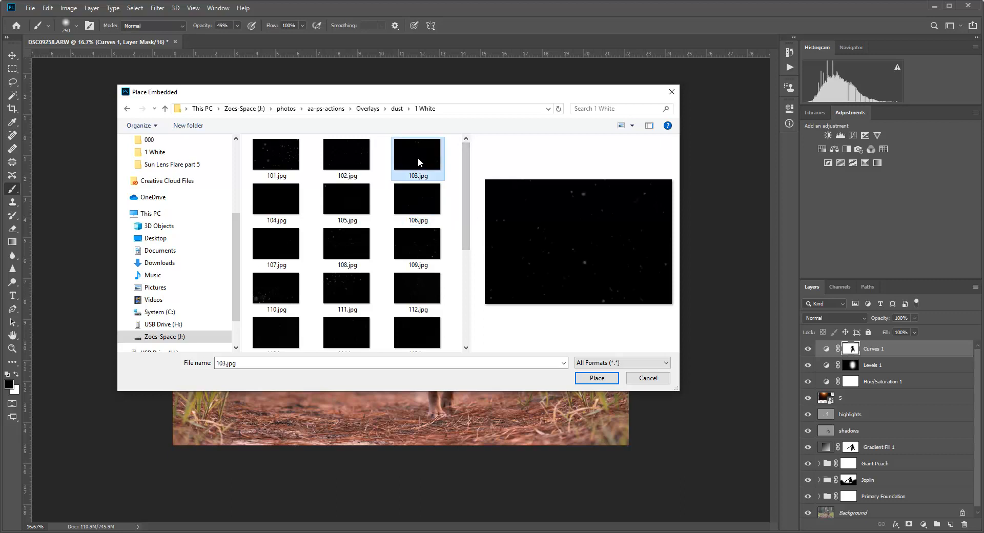
pyautogui.click(362, 245)
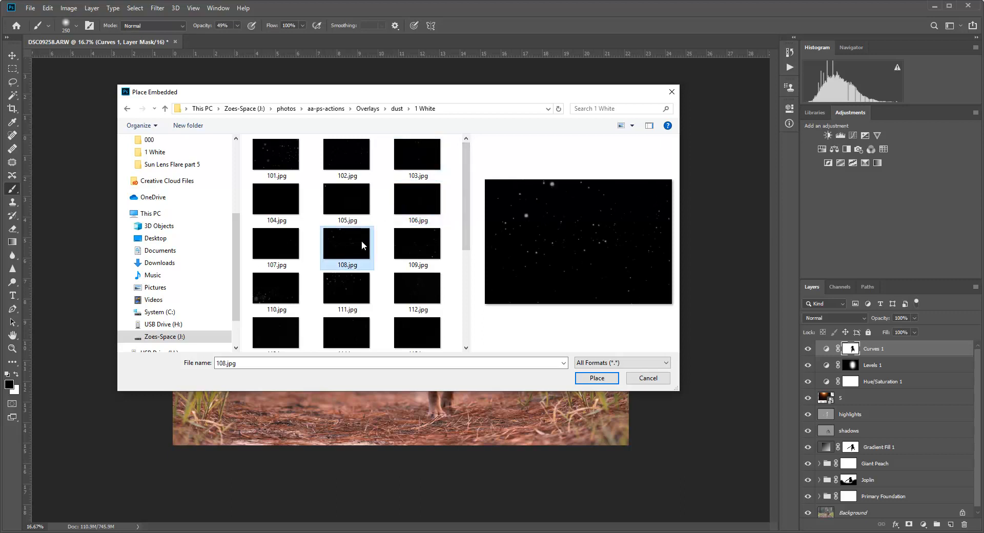
pyautogui.click(359, 203)
pyautogui.click(409, 207)
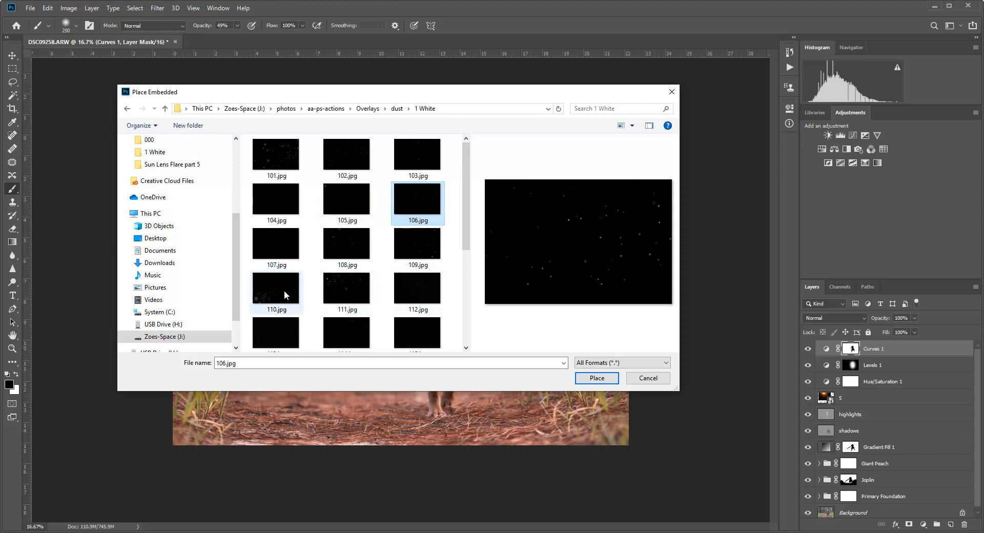
pyautogui.click(266, 286)
pyautogui.click(364, 293)
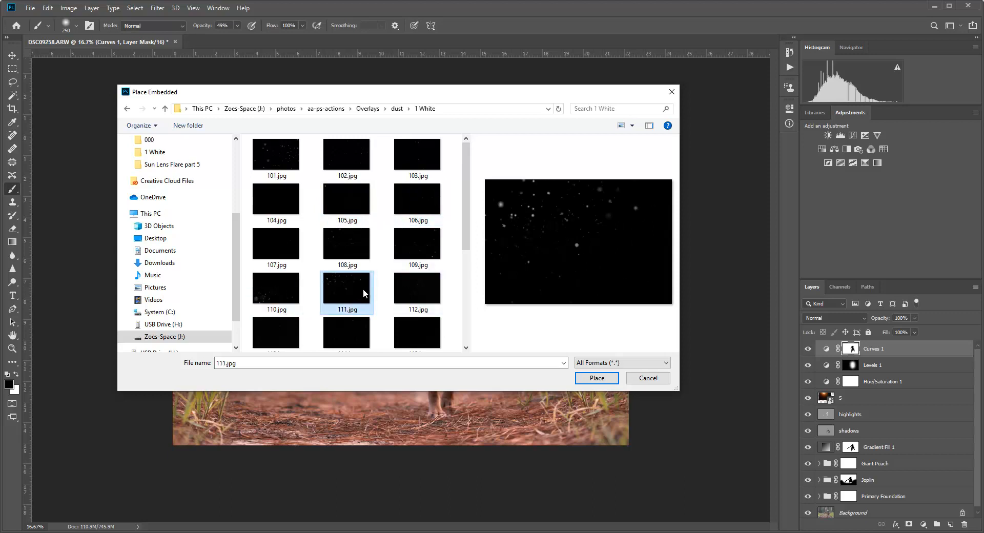
pyautogui.click(353, 246)
pyautogui.click(353, 203)
pyautogui.click(421, 206)
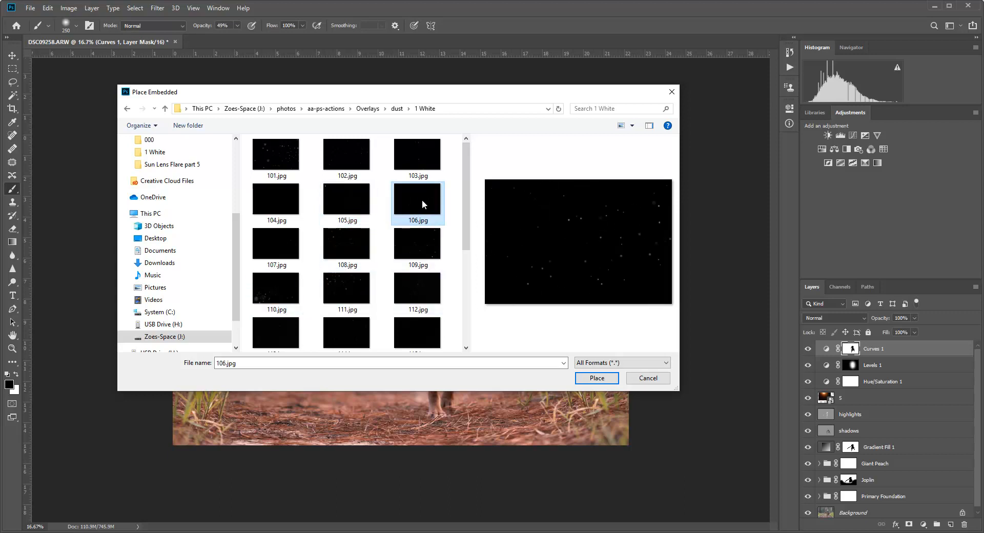
pyautogui.click(421, 154)
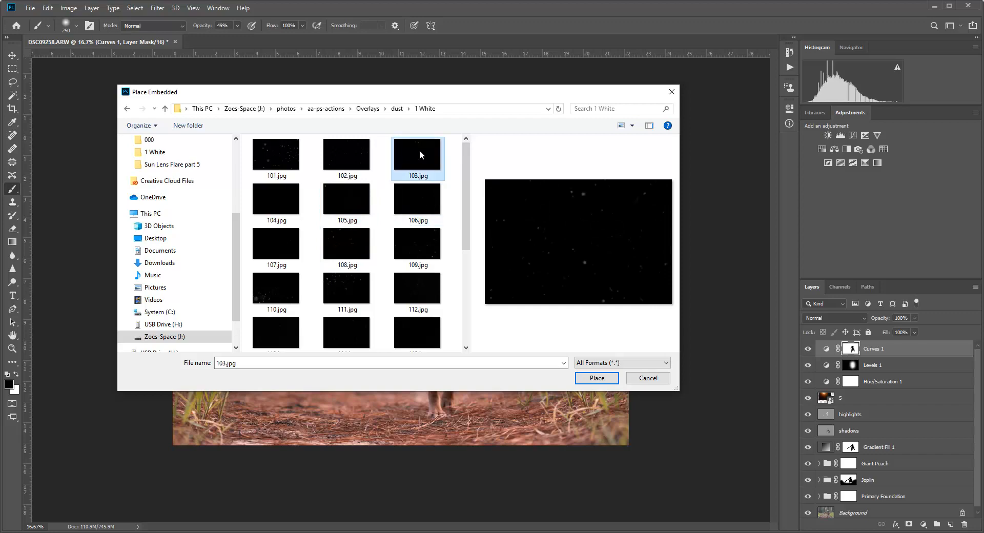
# Step: Place the dust overlay 106.jpg and scale it down to about 41.5% over the upper-left part of the photo
pyautogui.click(413, 190)
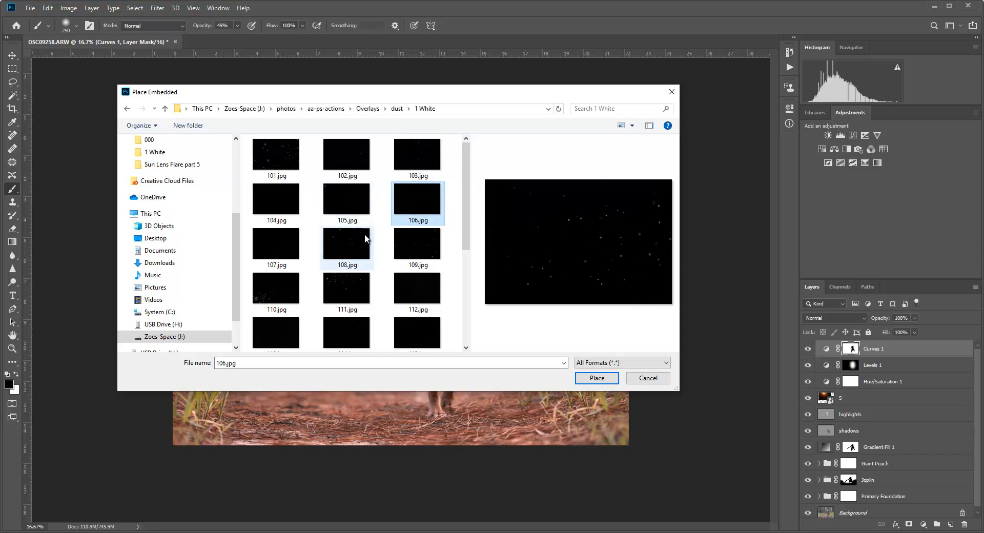
pyautogui.click(599, 378)
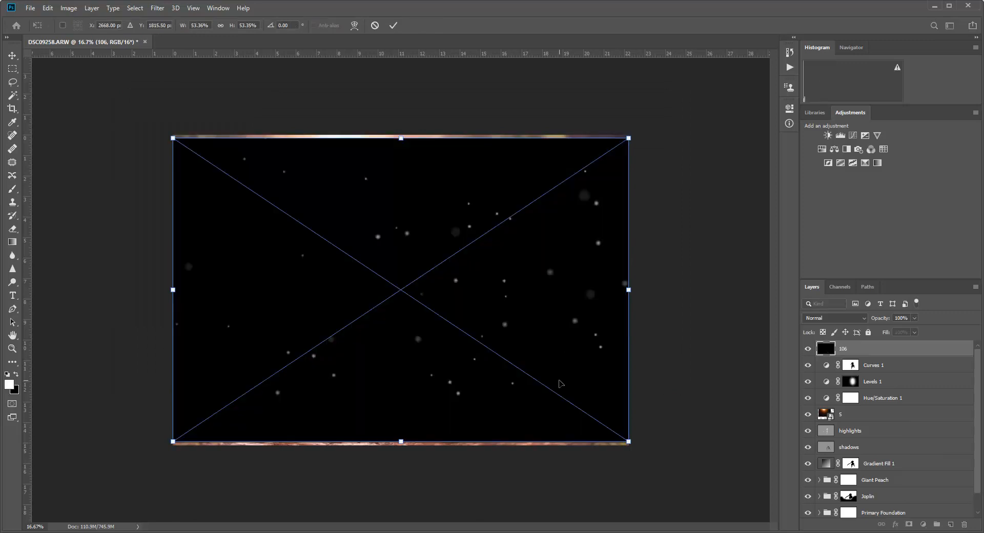
pyautogui.moveTo(629, 440); pyautogui.dragTo(557, 327)
pyautogui.press('Return')
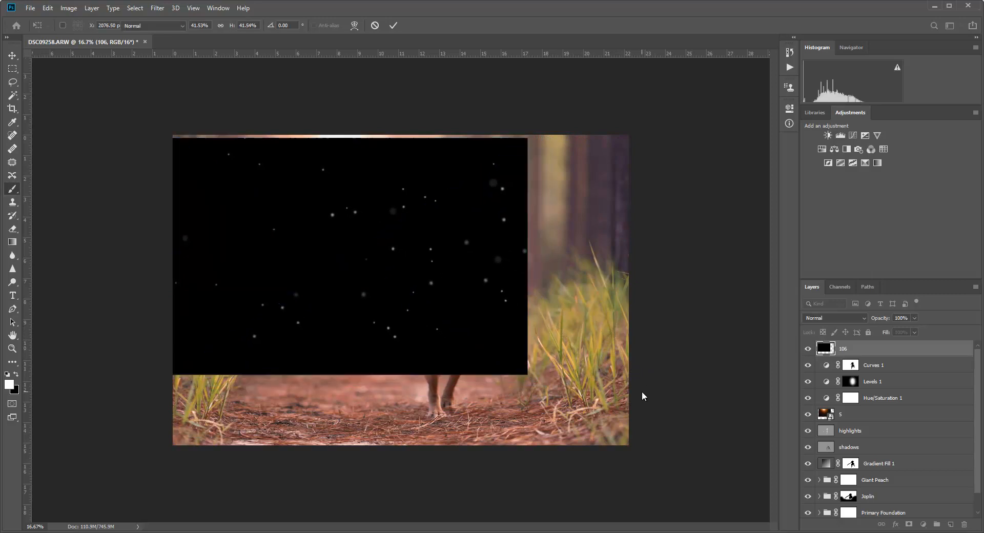
# Step: Set the 106 dust layer's blend mode to Screen and shift the specks slightly left
pyautogui.press('b')
pyautogui.click(826, 319)
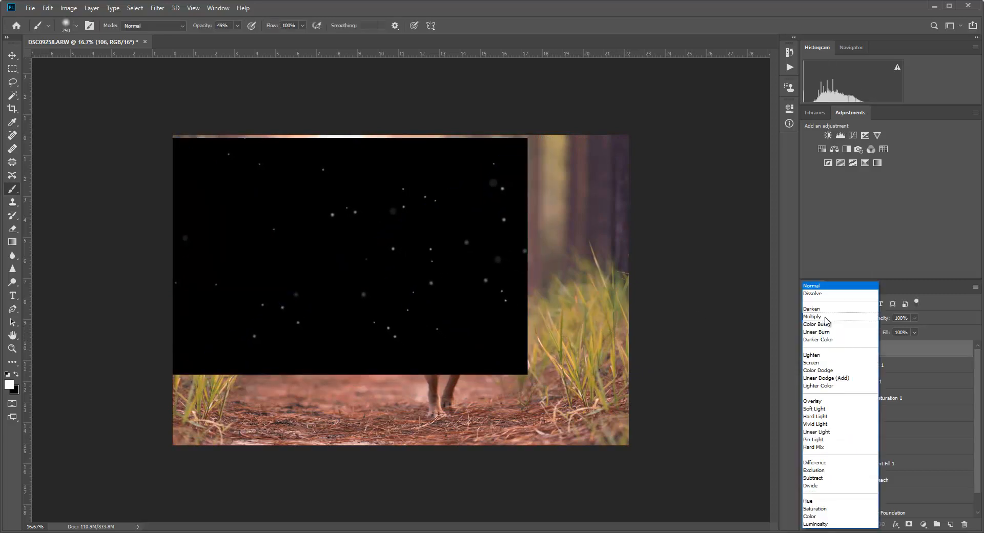
pyautogui.click(812, 362)
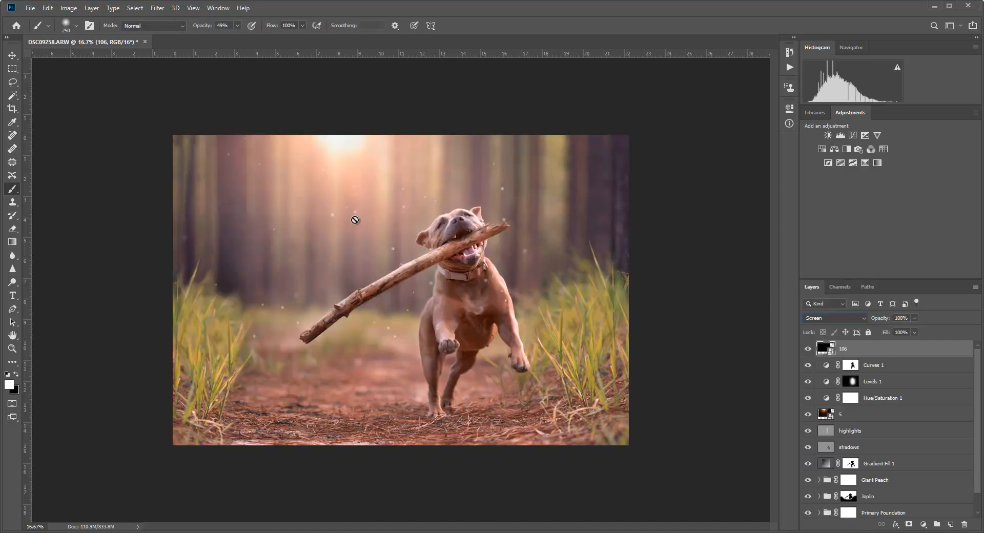
pyautogui.click(12, 55)
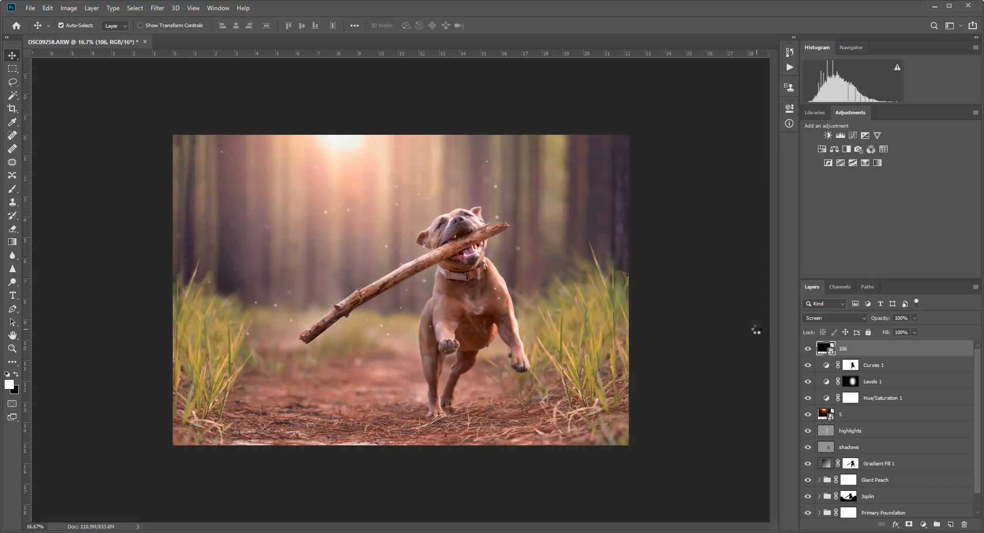
# Step: Duplicate the 106 dust layer as 106 copy in the same document
pyautogui.rightClick(859, 352)
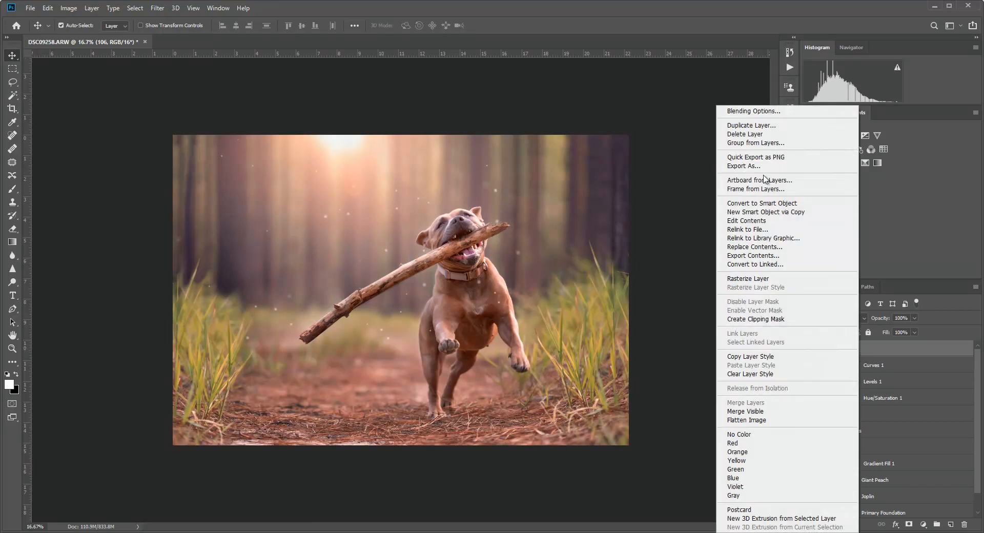
pyautogui.click(763, 126)
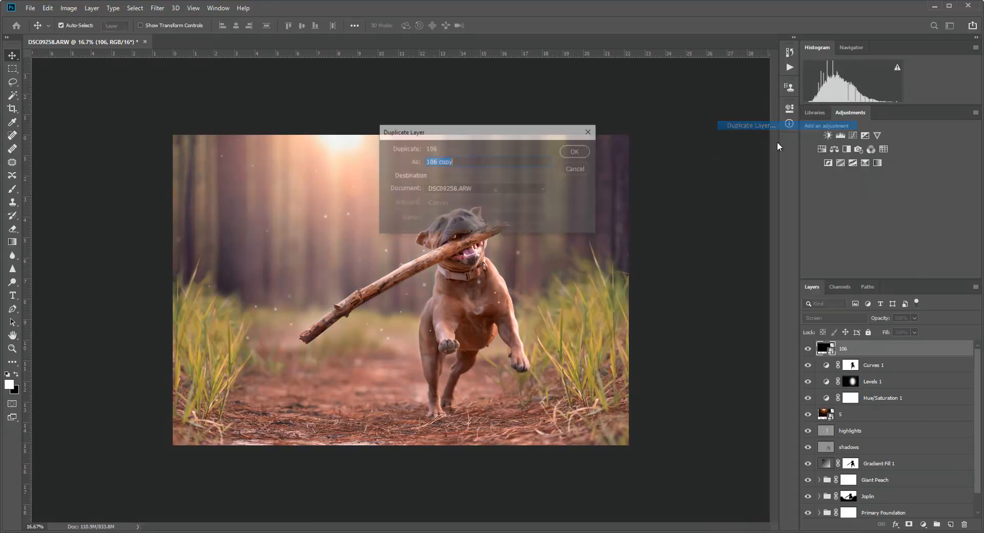
pyautogui.click(576, 152)
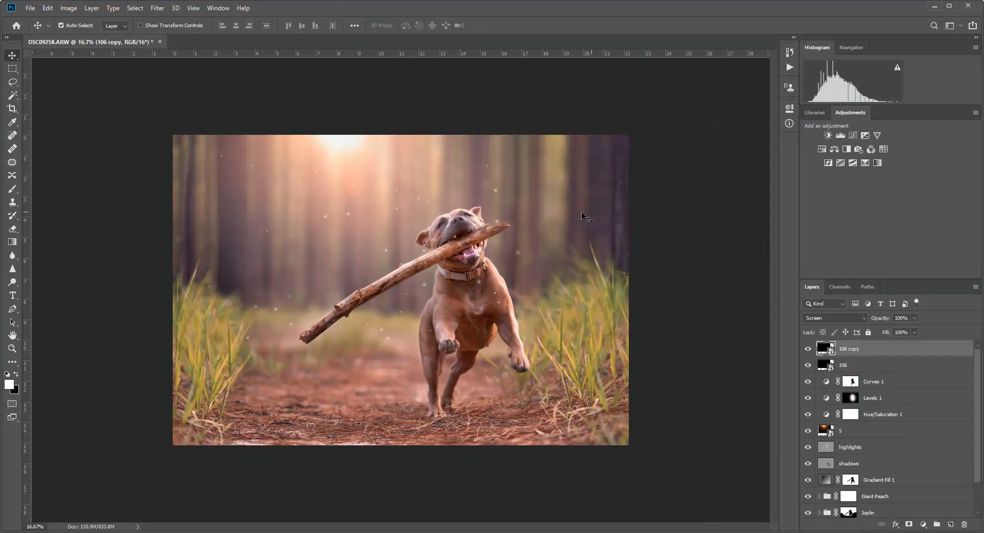
# Step: Flip the 106 copy layer horizontally and move its dust specks to the upper-right part of the photo
pyautogui.click(48, 8)
pyautogui.moveTo(92, 244)
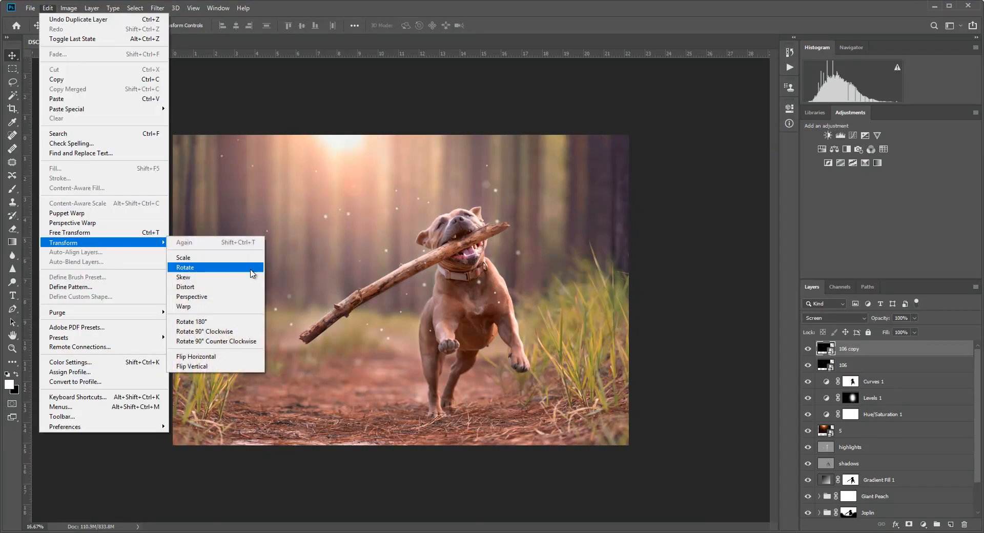
pyautogui.click(233, 366)
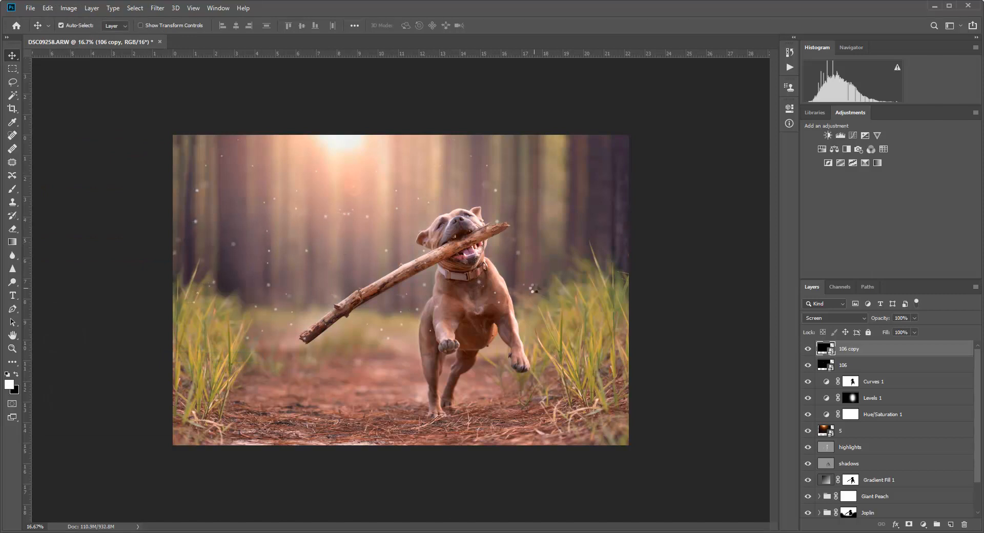
pyautogui.moveTo(313, 252); pyautogui.dragTo(636, 161)
# Step: Shift the original 106 dust layer further left, and set the opacity of 106 to 69% and 106 copy to 66%
pyautogui.click(822, 366)
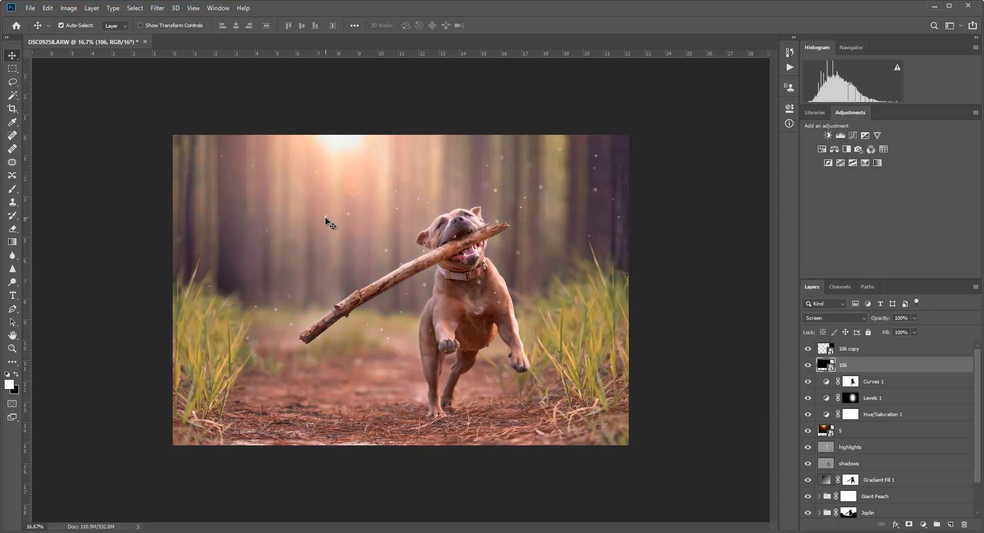
pyautogui.moveTo(272, 226); pyautogui.dragTo(219, 204)
pyautogui.moveTo(883, 319); pyautogui.dragTo(876, 319)
pyautogui.click(864, 355)
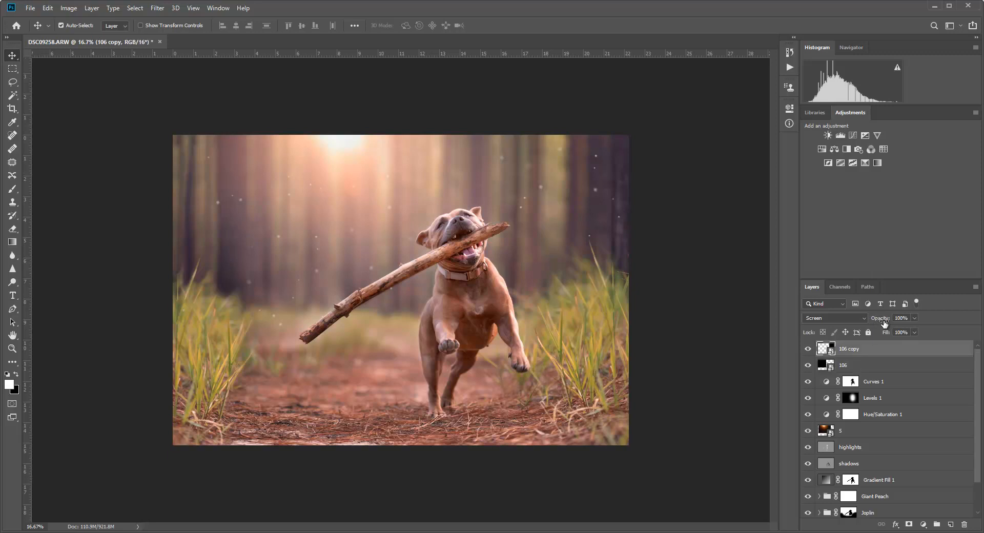
pyautogui.moveTo(882, 323); pyautogui.dragTo(873, 323)
# Step: Add a layer mask to the 106 layer and paint black over the dog and stick with the brush at 100% opacity
pyautogui.click(849, 364)
pyautogui.click(908, 524)
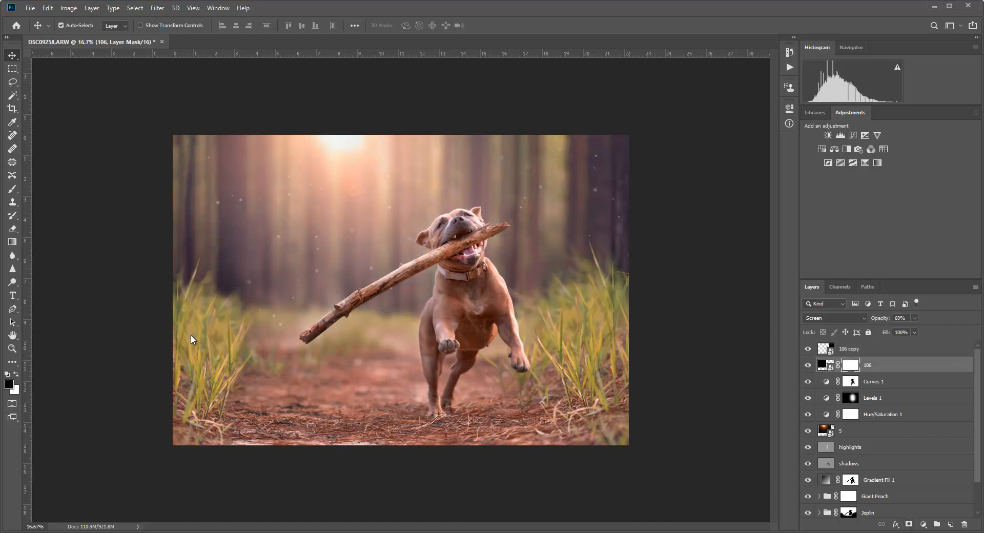
pyautogui.click(13, 189)
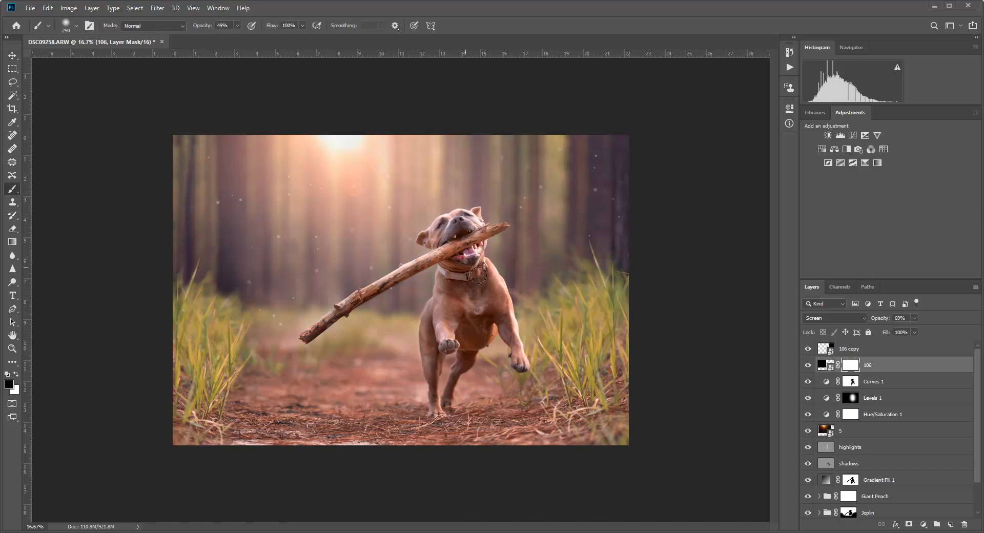
pyautogui.moveTo(452, 276)
pyautogui.mouseDown()
pyautogui.moveTo(455, 313)
pyautogui.moveTo(457, 299)
pyautogui.moveTo(508, 283)
pyautogui.mouseUp()
pyautogui.moveTo(218, 25); pyautogui.dragTo(231, 32)
pyautogui.moveTo(476, 244)
pyautogui.mouseDown()
pyautogui.moveTo(449, 304)
pyautogui.moveTo(492, 300)
pyautogui.moveTo(461, 240)
pyautogui.mouseUp()
pyautogui.press('[')
pyautogui.press('[')
pyautogui.press('[')
pyautogui.press('[')
pyautogui.press('[')
# Step: Add a layer mask to the 106 copy layer and paint black over the dog to remove specks there
pyautogui.click(824, 350)
pyautogui.press('x')
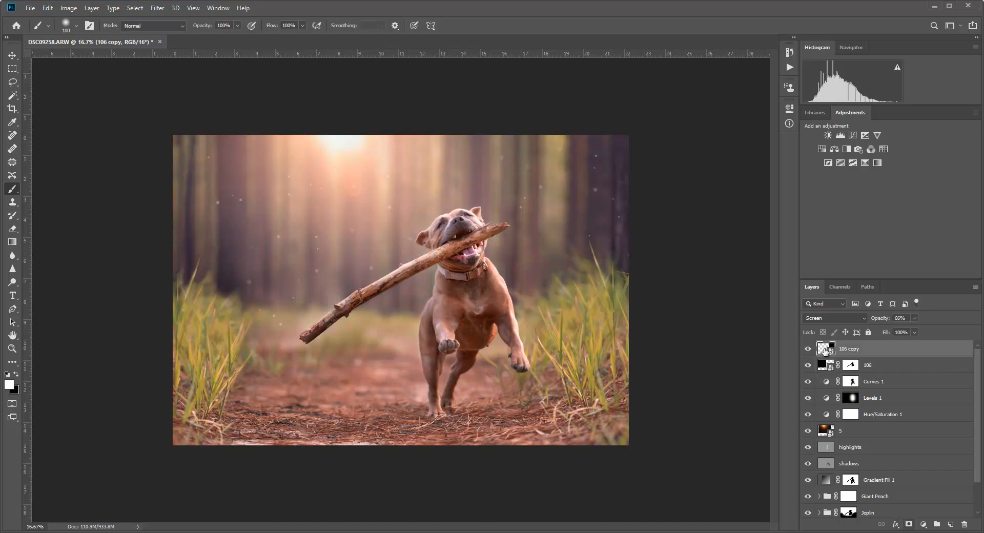
pyautogui.hotkey('ctrl', 'shift', 'm')
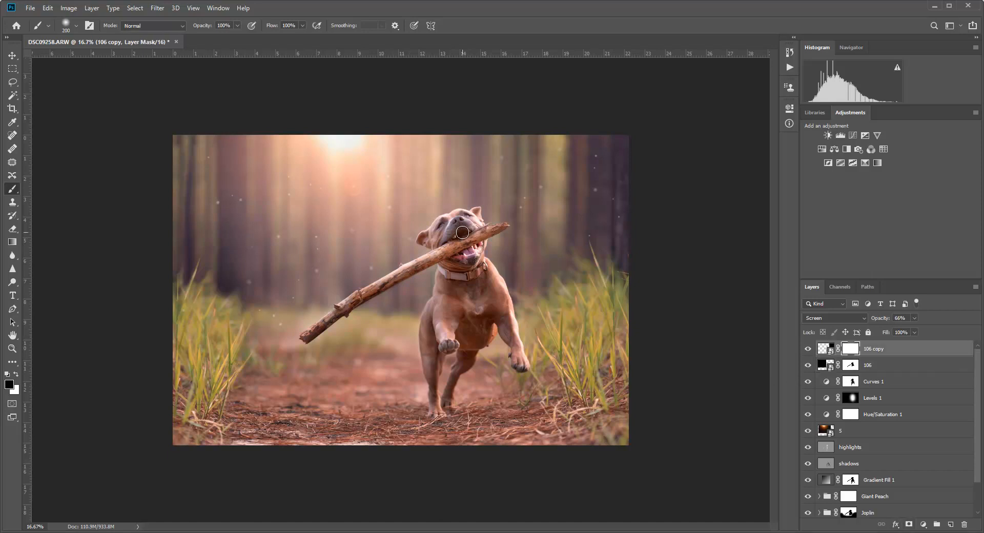
pyautogui.press(']')
pyautogui.press(']')
pyautogui.moveTo(487, 275)
pyautogui.mouseDown()
pyautogui.moveTo(444, 325)
pyautogui.moveTo(437, 275)
pyautogui.mouseUp()
# Step: Shrink the brush to 150 and paint the remaining dust specks off the dog on the 106 copy layer mask
pyautogui.press('[')
pyautogui.press('[')
pyautogui.press('[')
# Step: Enlarge the brush to 400 and paint black on the 106 layer mask over the grass beside the dog
pyautogui.hotkey('alt', '[')
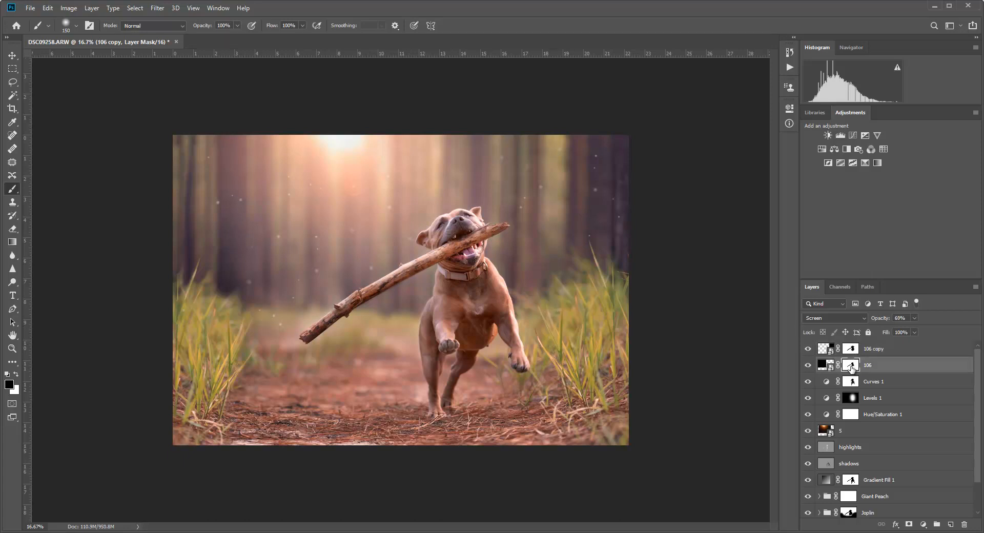
pyautogui.press(']')
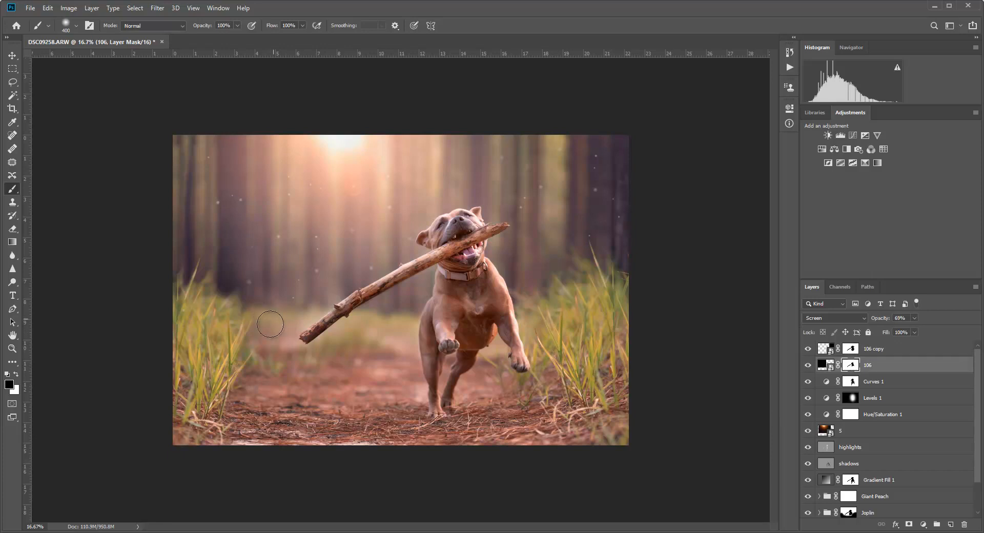
pyautogui.moveTo(586, 327)
pyautogui.mouseDown()
pyautogui.moveTo(598, 310)
pyautogui.moveTo(589, 330)
pyautogui.mouseUp()
# Step: Lower the brush opacity to 37% and fade specks over the dark trees right of the dog on the 106 copy mask
pyautogui.moveTo(198, 29); pyautogui.dragTo(182, 29)
pyautogui.hotkey('alt', ']')
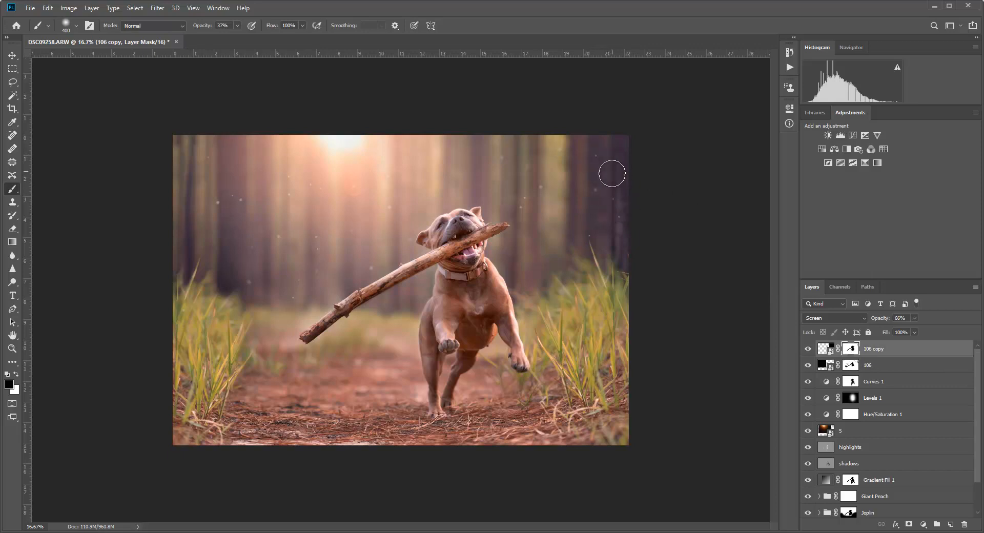
pyautogui.click(589, 234)
pyautogui.click(598, 157)
# Step: Fade dust specks among the trees left of the dog on the 106 layer mask with the 37% opacity brush
pyautogui.click(852, 364)
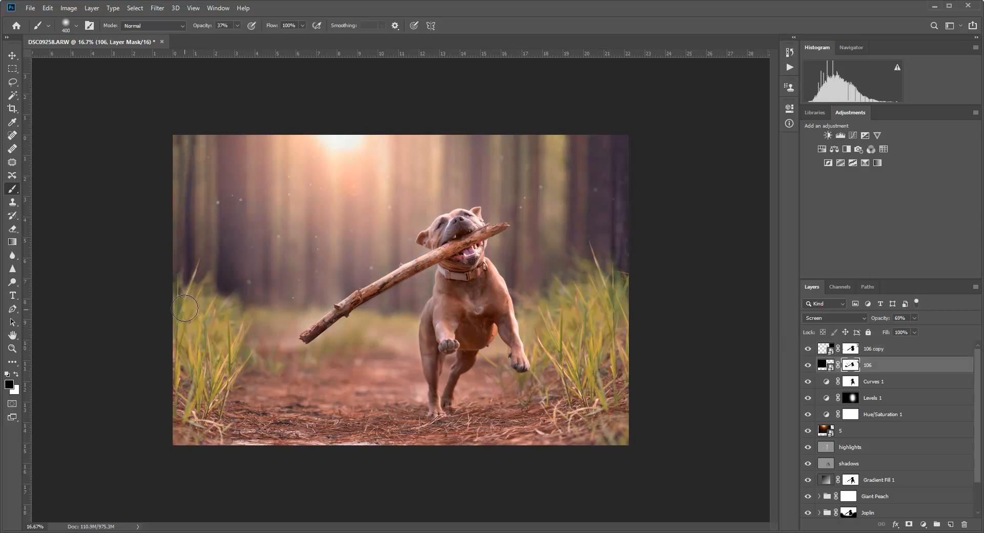
pyautogui.click(292, 298)
pyautogui.click(241, 202)
pyautogui.click(880, 319)
pyautogui.click(9, 56)
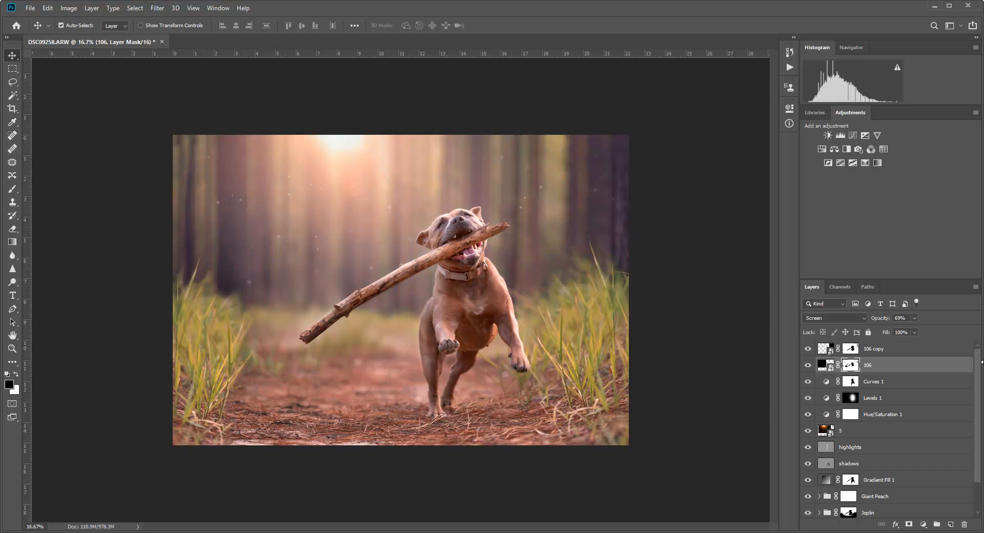
# Step: Add a Hue/Saturation adjustment clipped to the 106 layer, with Colorize on, hue 45 and saturation 25
pyautogui.click(922, 525)
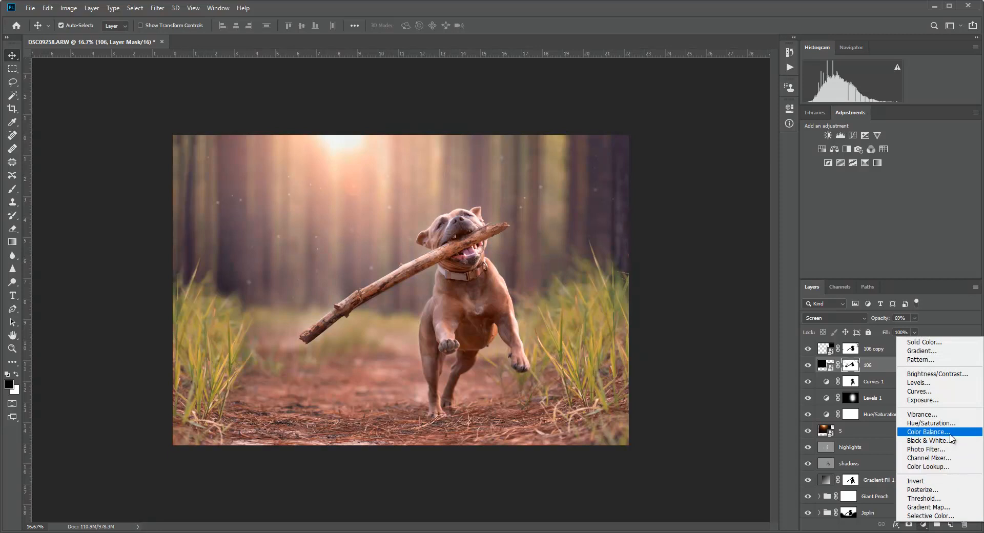
pyautogui.click(922, 423)
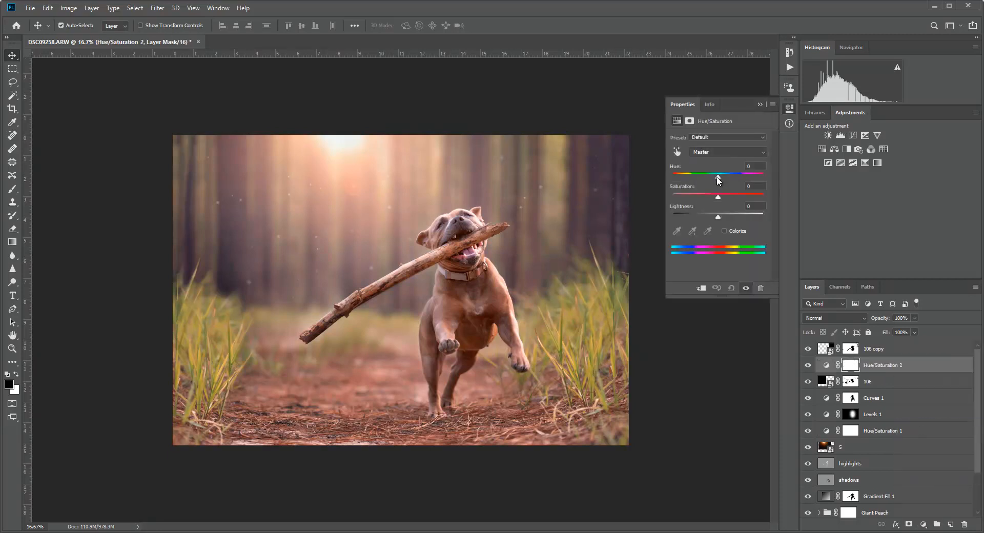
pyautogui.moveTo(718, 177)
pyautogui.mouseDown()
pyautogui.moveTo(690, 180)
pyautogui.moveTo(707, 183)
pyautogui.mouseUp()
pyautogui.click(724, 231)
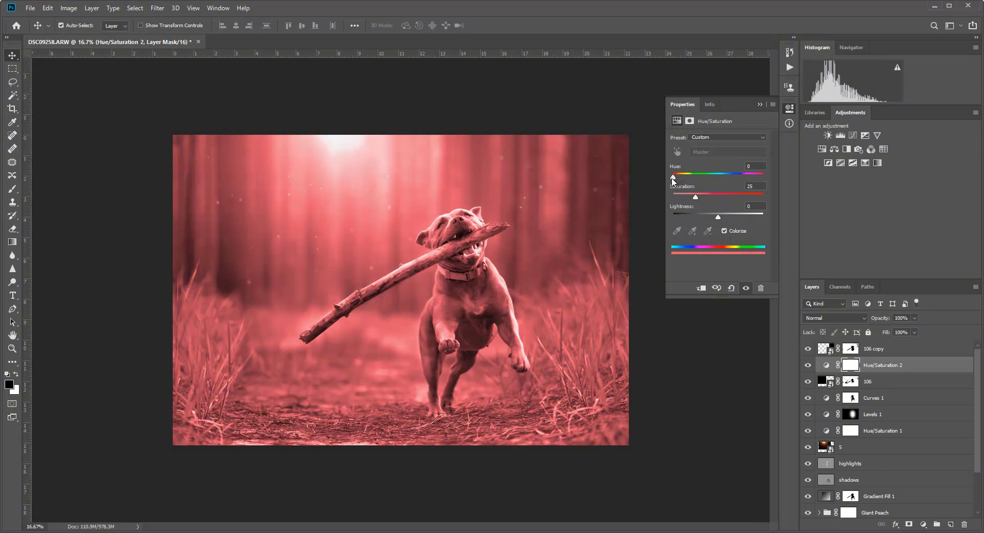
pyautogui.moveTo(673, 176); pyautogui.dragTo(682, 178)
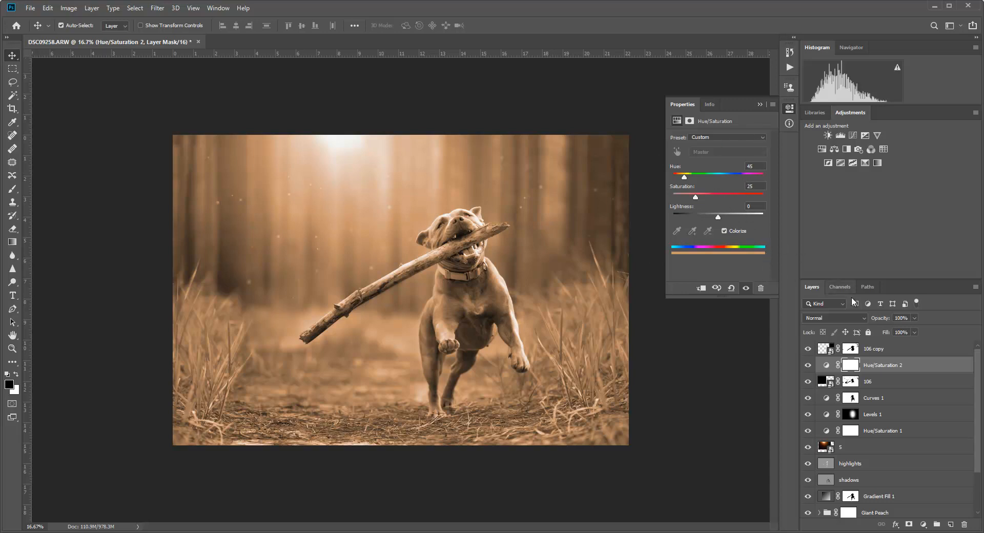
pyautogui.click(701, 290)
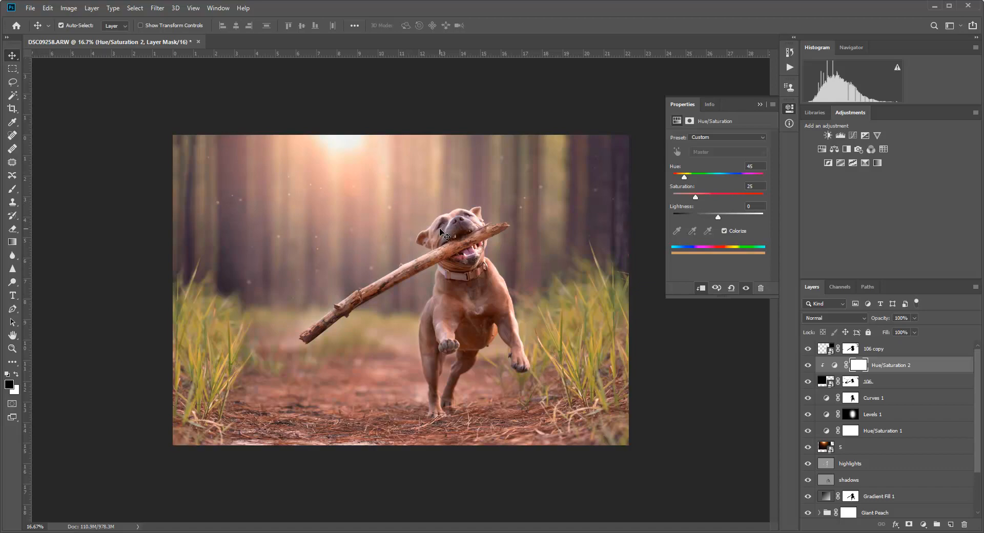
# Step: Duplicate the Hue/Saturation 2 adjustment, move the duplicate above the 106 copy layer and clip it to that layer
pyautogui.rightClick(891, 364)
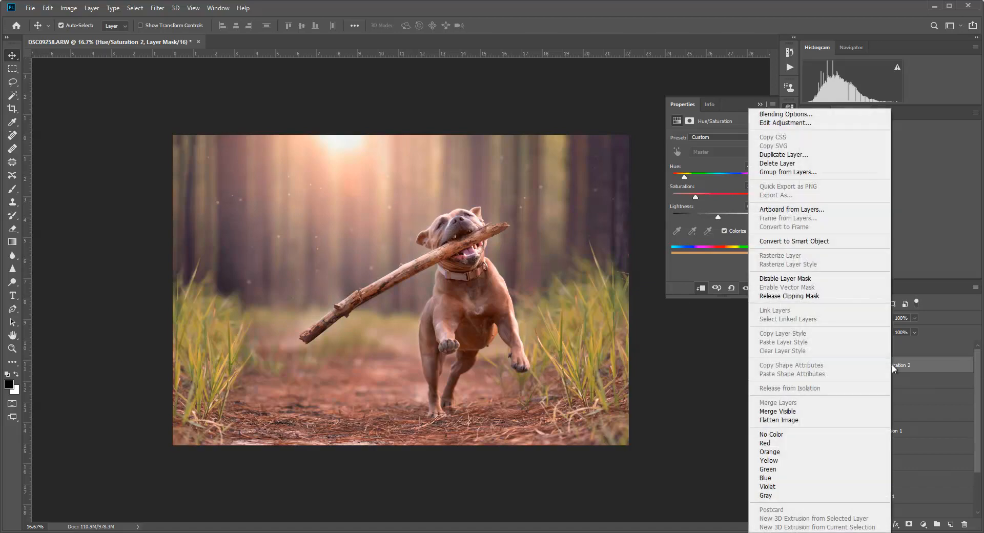
pyautogui.click(783, 154)
pyautogui.click(580, 155)
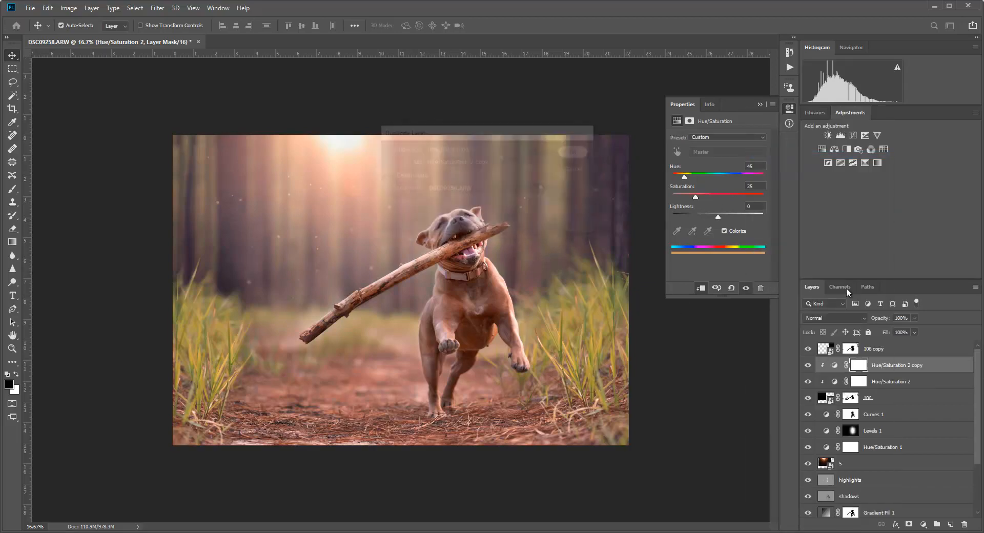
pyautogui.moveTo(886, 367); pyautogui.dragTo(879, 348)
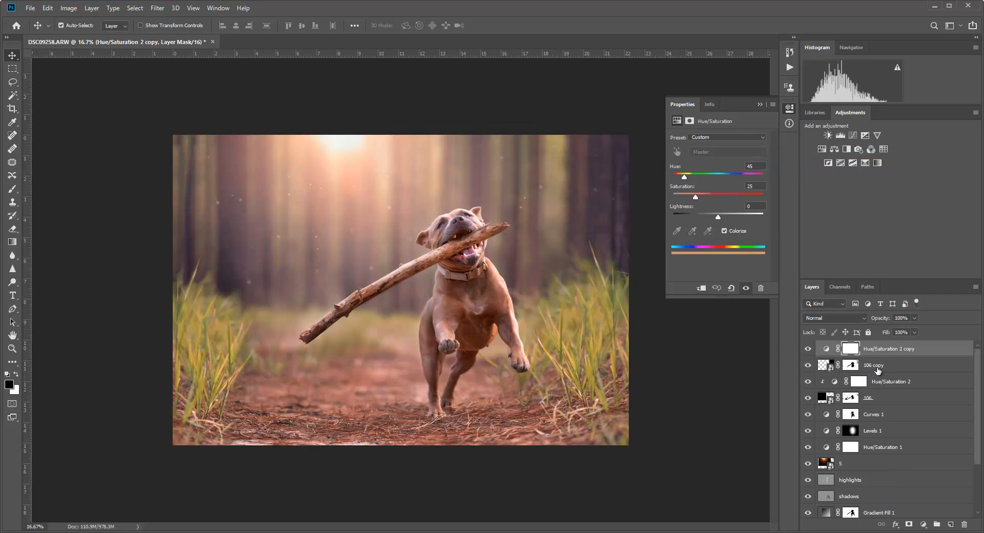
pyautogui.click(701, 288)
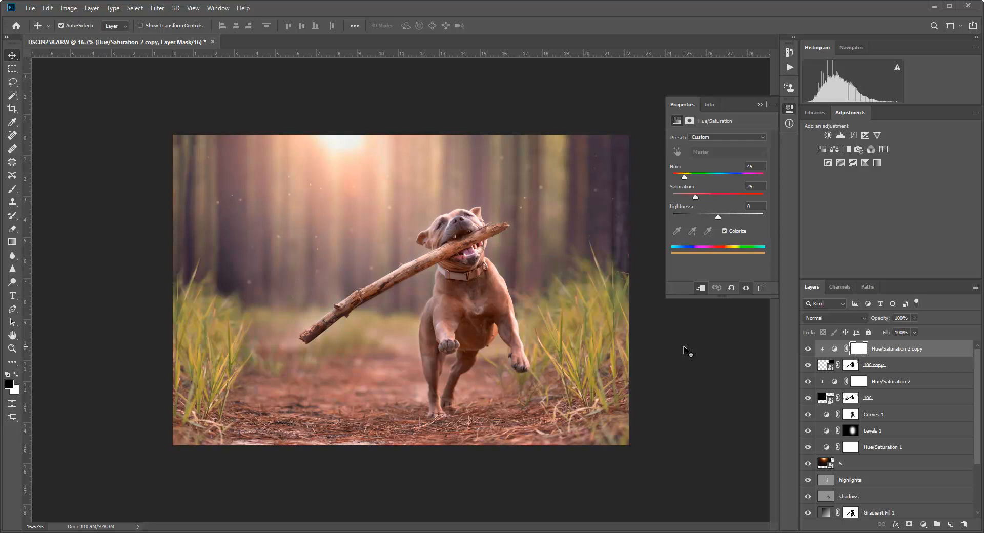
pyautogui.click(760, 104)
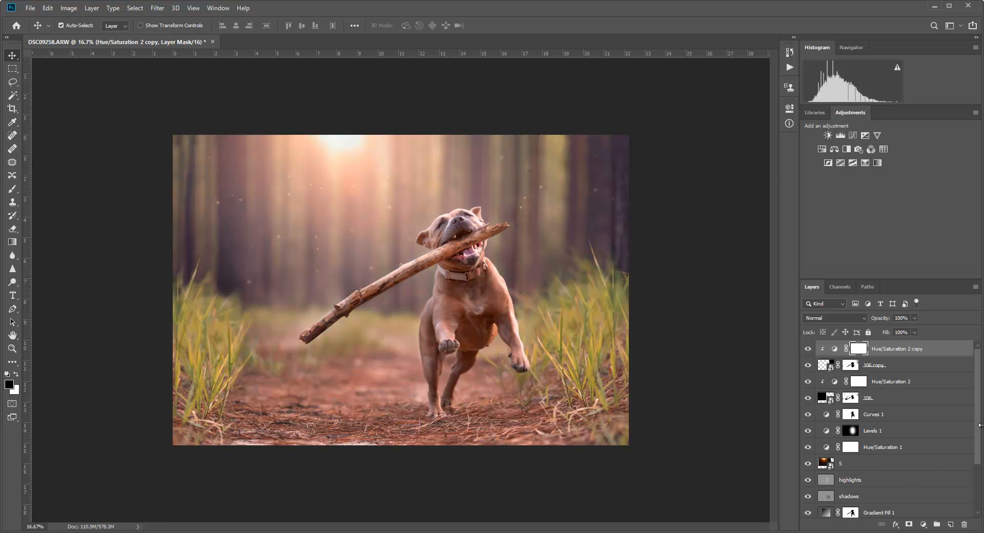
# Step: Create an action set named Lexie Stick and start recording a new action in it
pyautogui.scroll(-3, 977, 461)
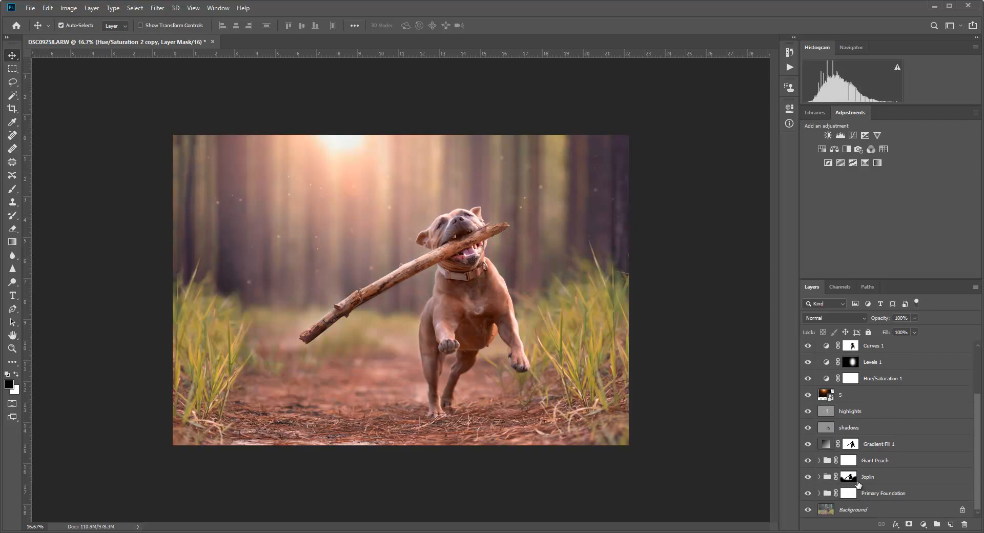
pyautogui.click(790, 67)
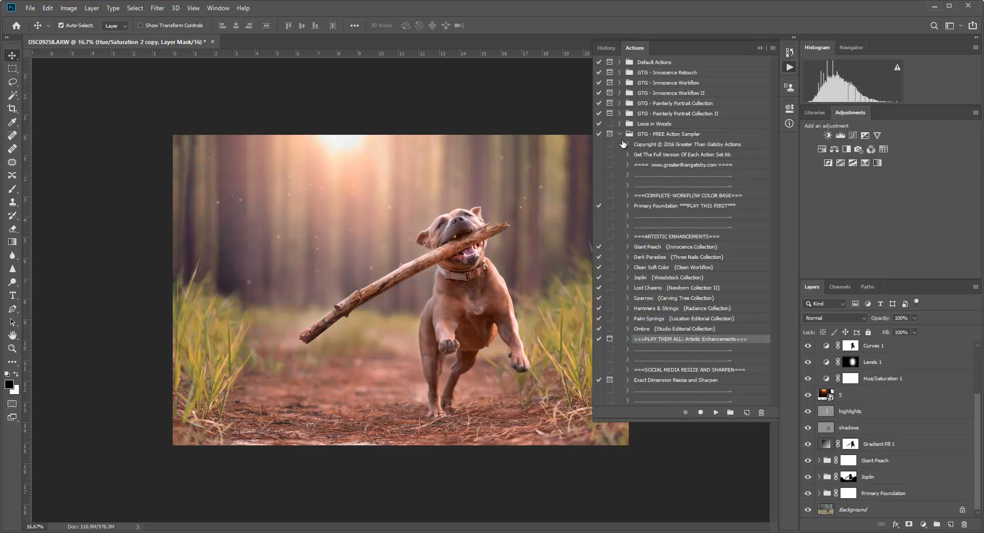
pyautogui.click(621, 134)
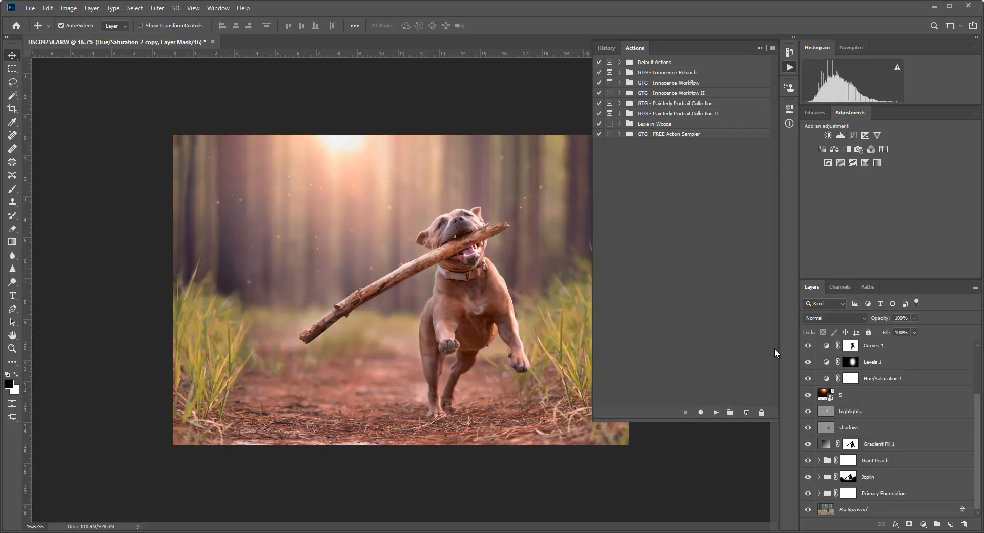
pyautogui.click(730, 413)
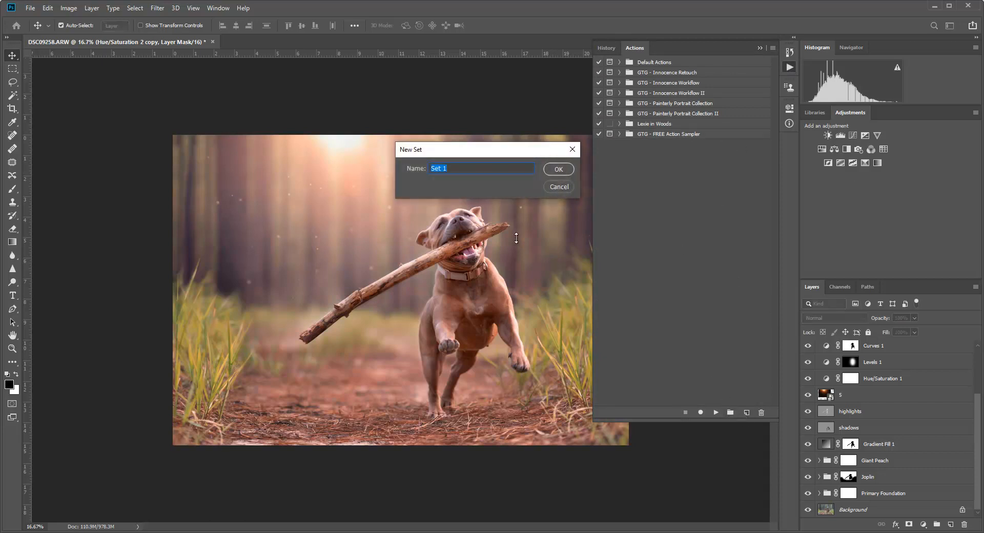
pyautogui.write('Lexie Stick')
pyautogui.click(560, 172)
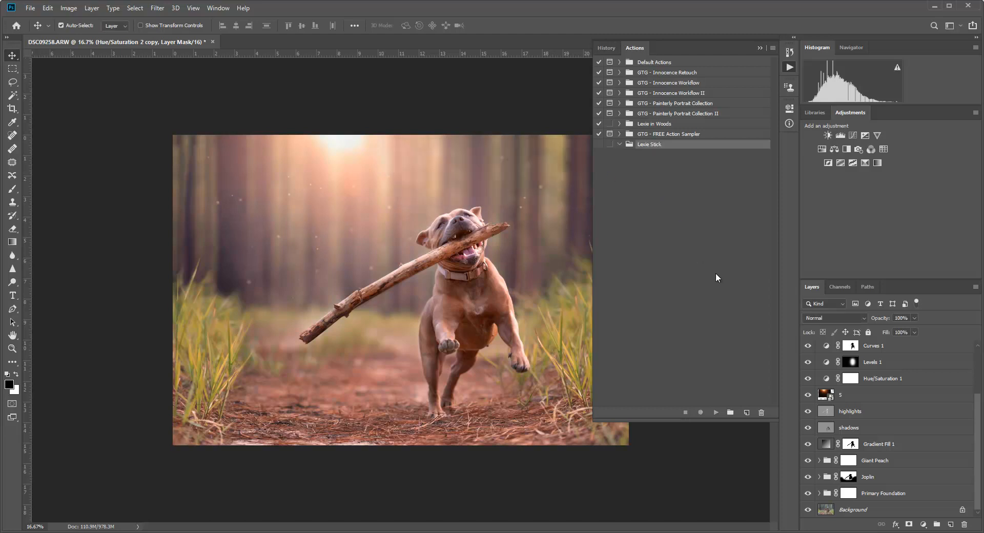
pyautogui.click(747, 414)
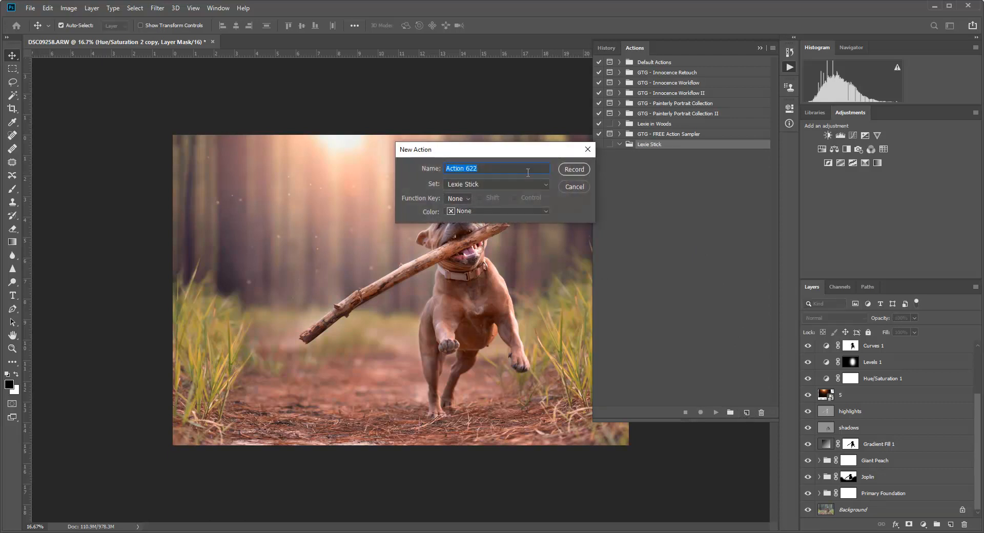
pyautogui.click(573, 170)
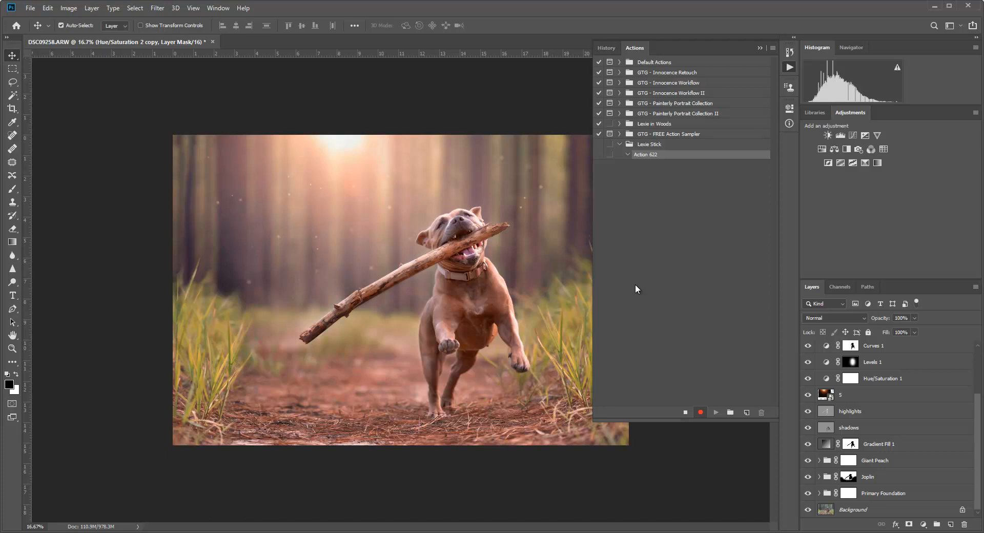
# Step: Add a new layer at the top of the layer stack and fill it with gray
pyautogui.scroll(3, 980, 456)
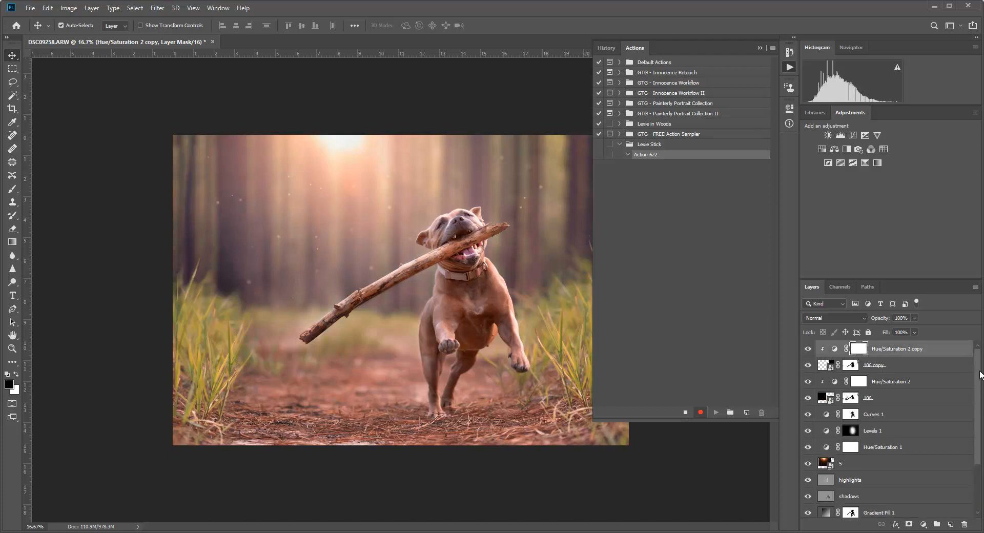
pyautogui.click(951, 525)
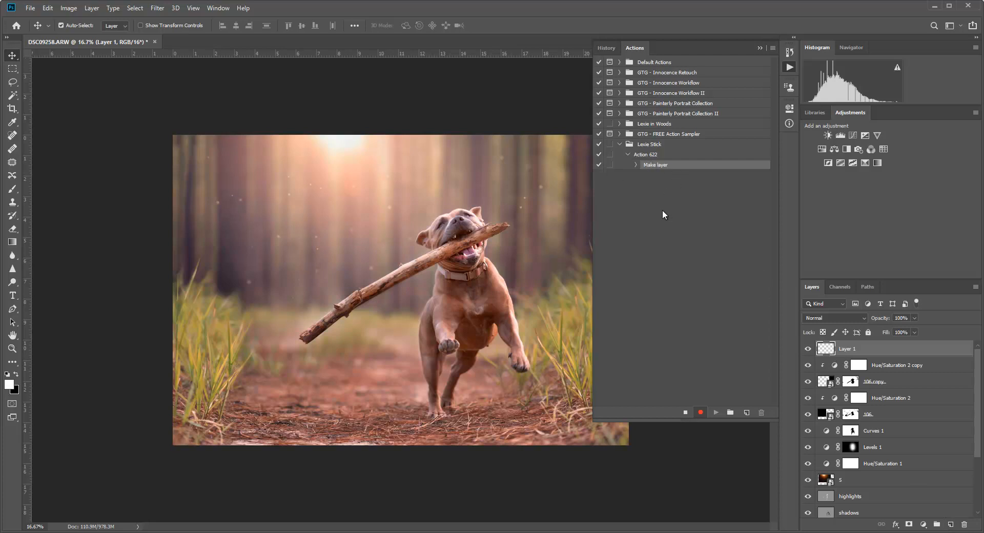
pyautogui.click(48, 8)
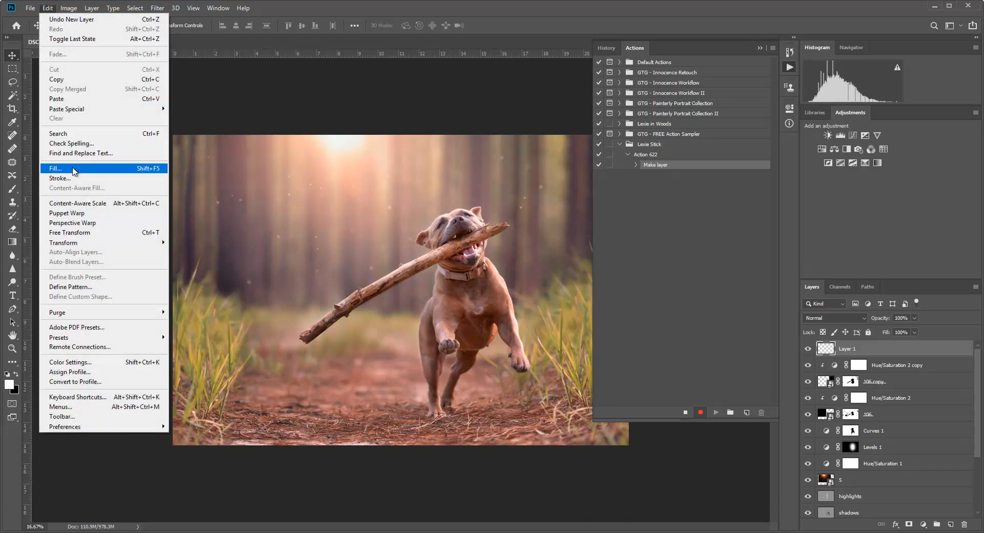
pyautogui.click(71, 169)
pyautogui.click(555, 145)
pyautogui.press('v')
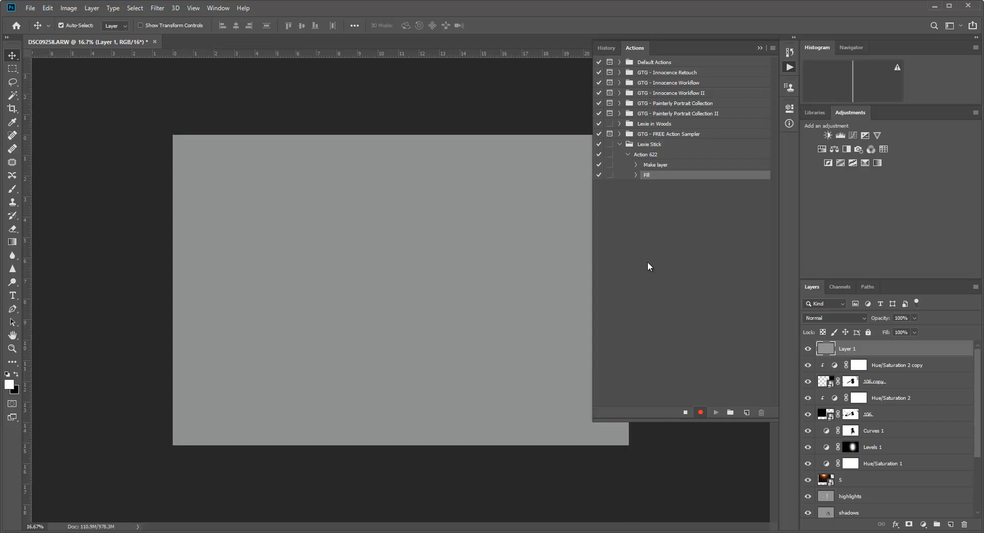
# Step: Set the gray layer's blend mode to Soft Light and its opacity to 50%
pyautogui.click(824, 318)
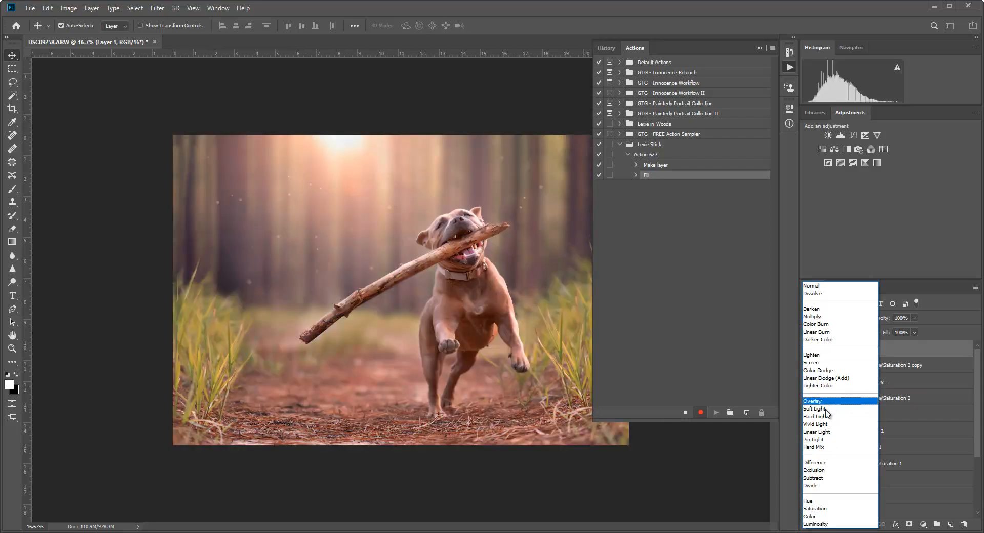
pyautogui.click(826, 410)
pyautogui.click(901, 318)
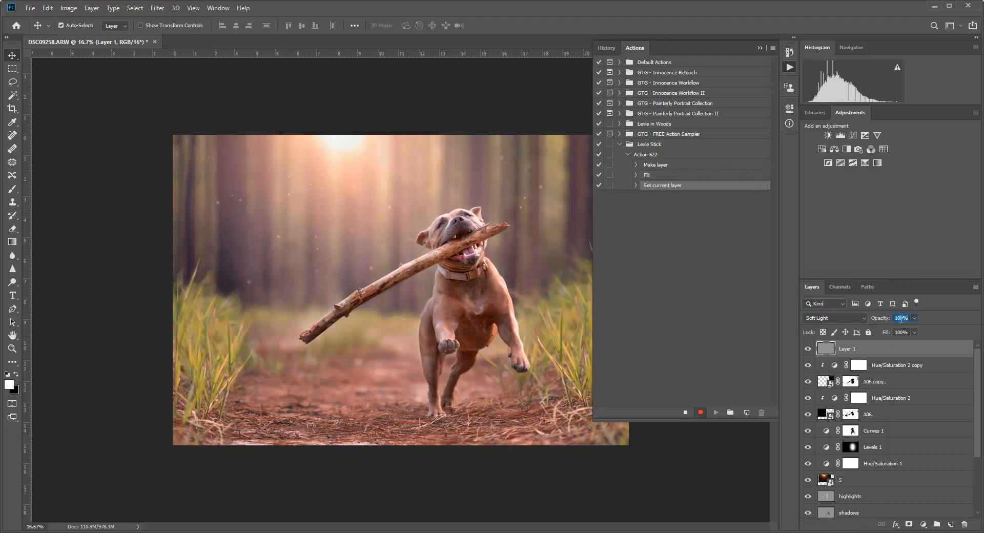
pyautogui.write('50')
pyautogui.press('Return')
pyautogui.click(831, 349)
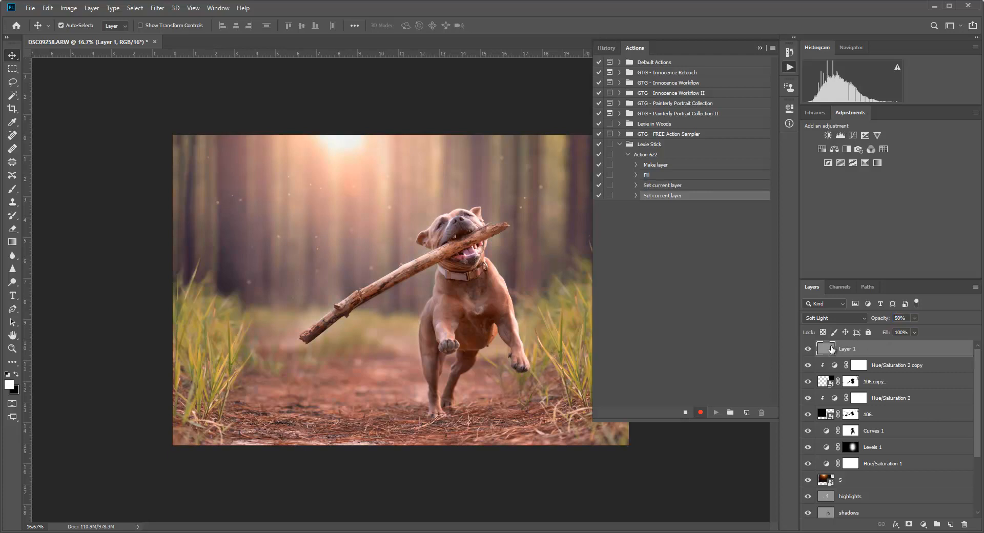
# Step: Stop recording the action, collapse its steps and delete the gray layer from the document
pyautogui.click(682, 412)
pyautogui.click(624, 154)
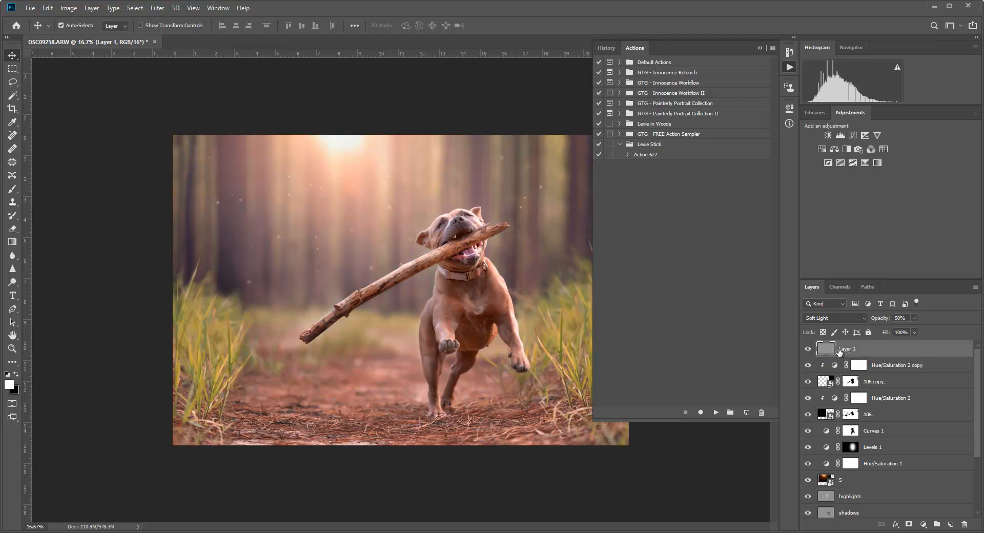
pyautogui.press('Delete')
# Step: Hide every layer and group above the Background to view the original dog photo
pyautogui.click(807, 348)
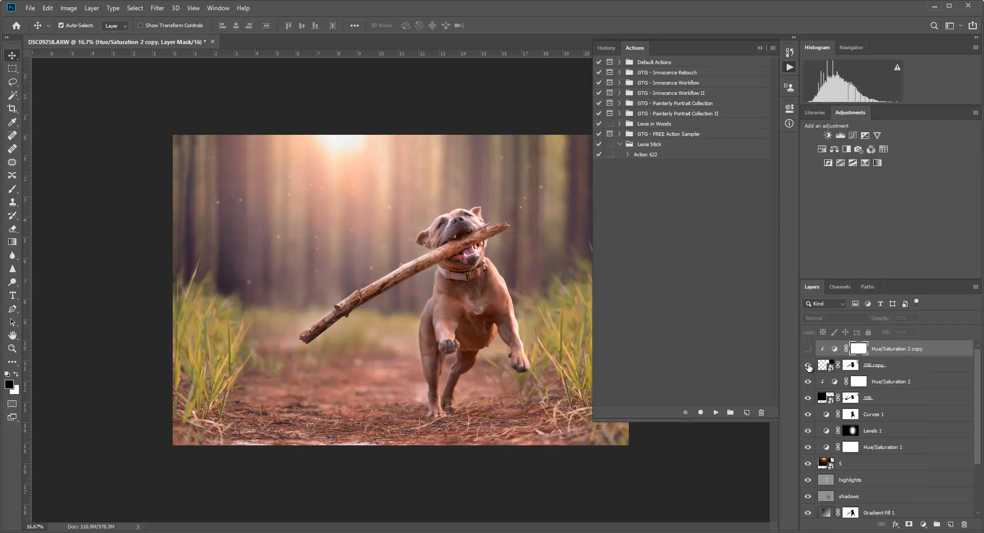
pyautogui.moveTo(808, 365); pyautogui.dragTo(808, 452)
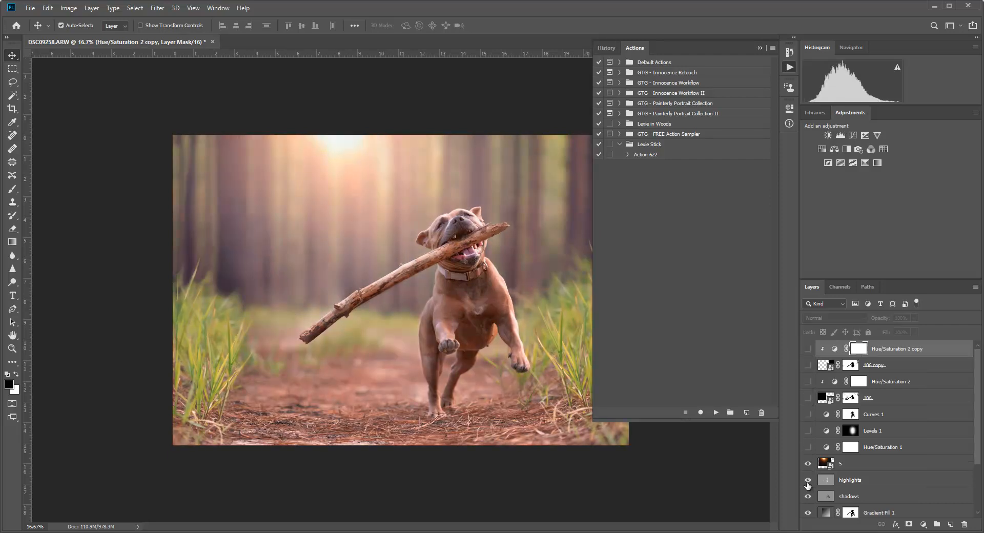
pyautogui.moveTo(808, 485); pyautogui.dragTo(809, 503)
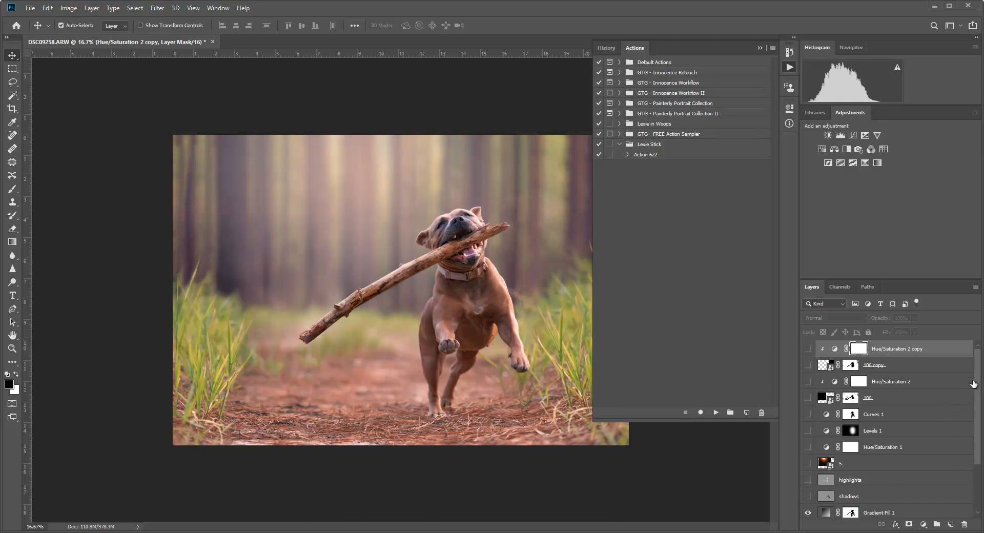
pyautogui.click(977, 476)
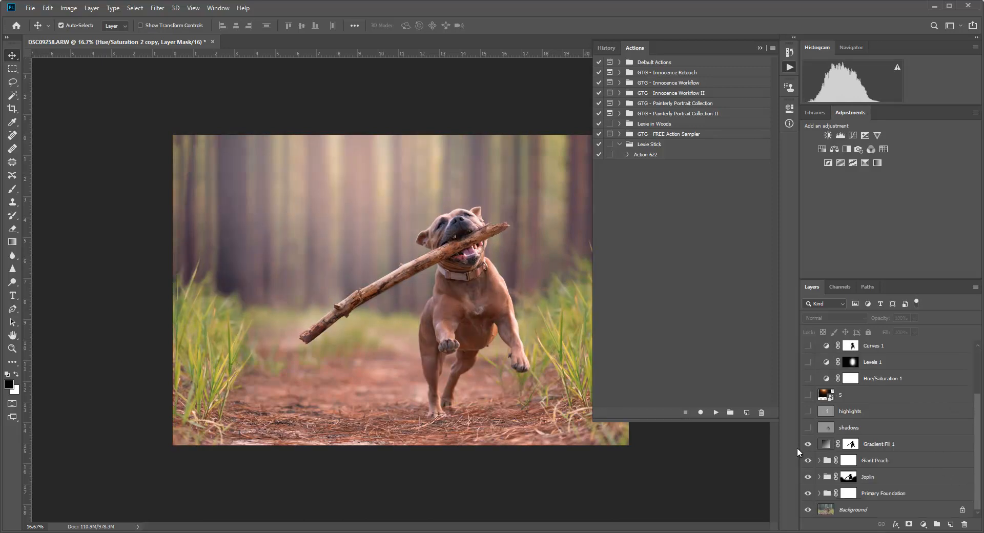
pyautogui.moveTo(808, 446); pyautogui.dragTo(810, 493)
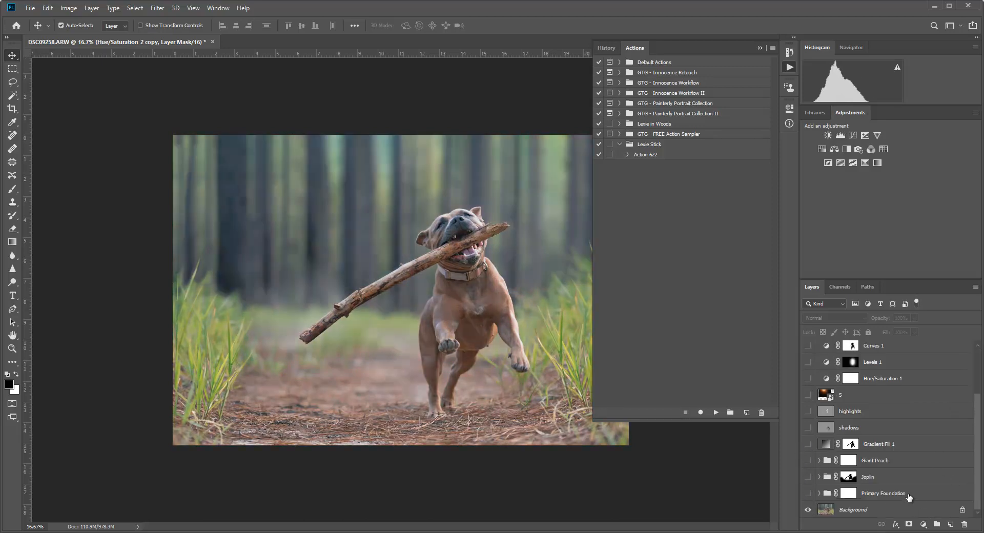
# Step: Play the Base action from the Lexie in Woods action set on the original dog photo
pyautogui.click(978, 380)
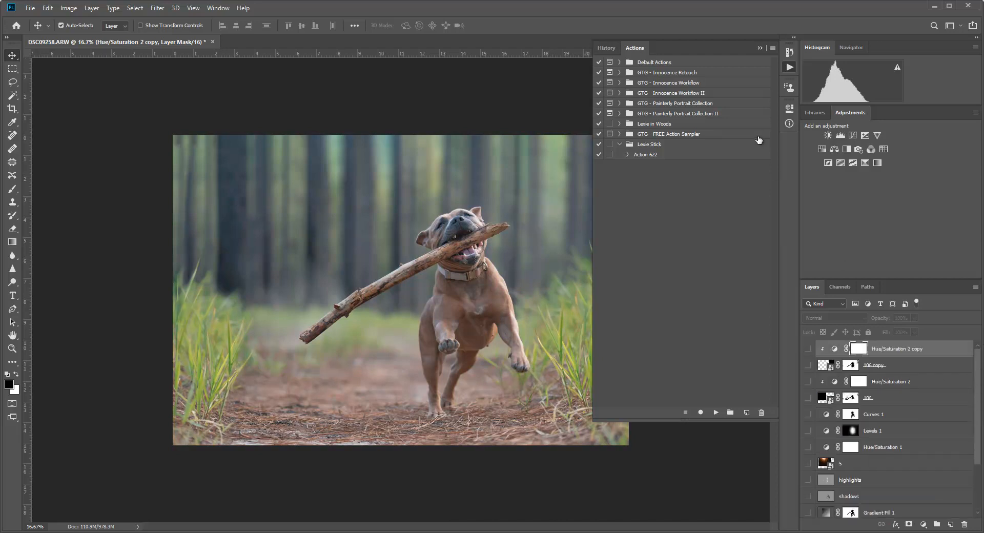
pyautogui.click(620, 144)
pyautogui.click(621, 124)
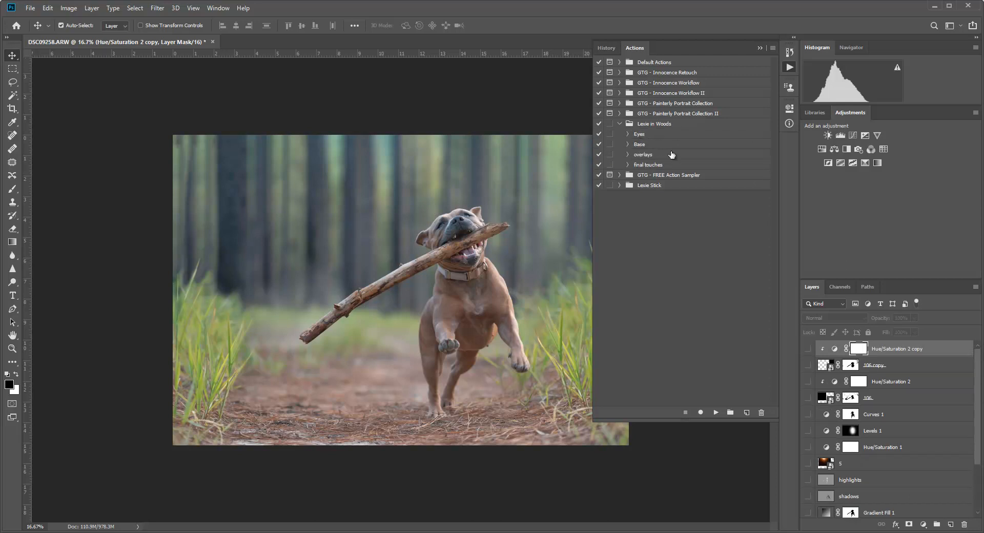
pyautogui.click(638, 146)
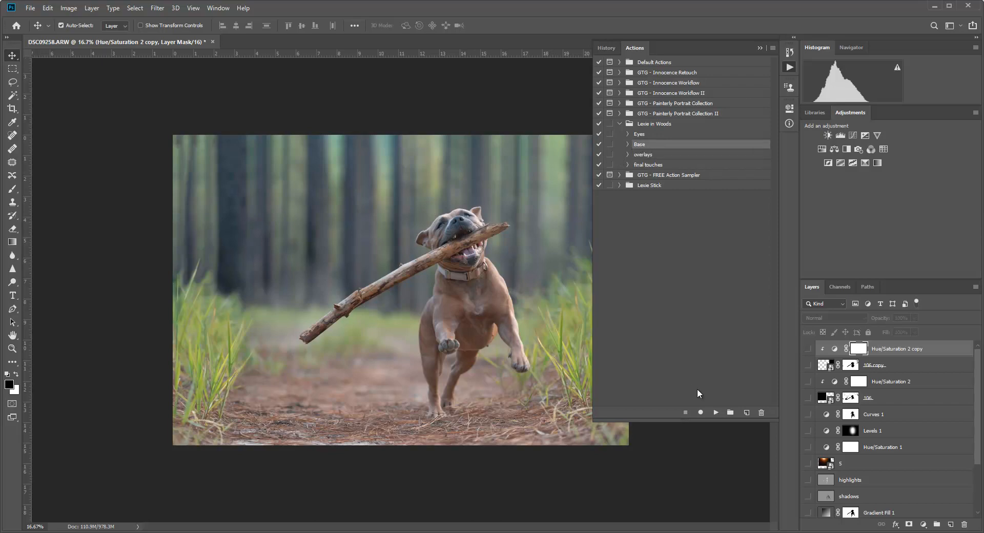
pyautogui.click(716, 412)
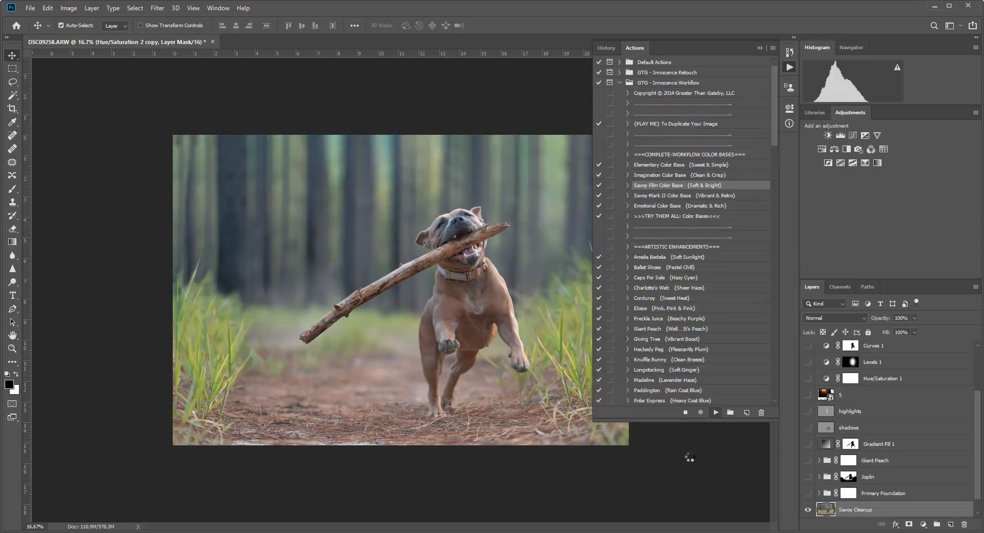
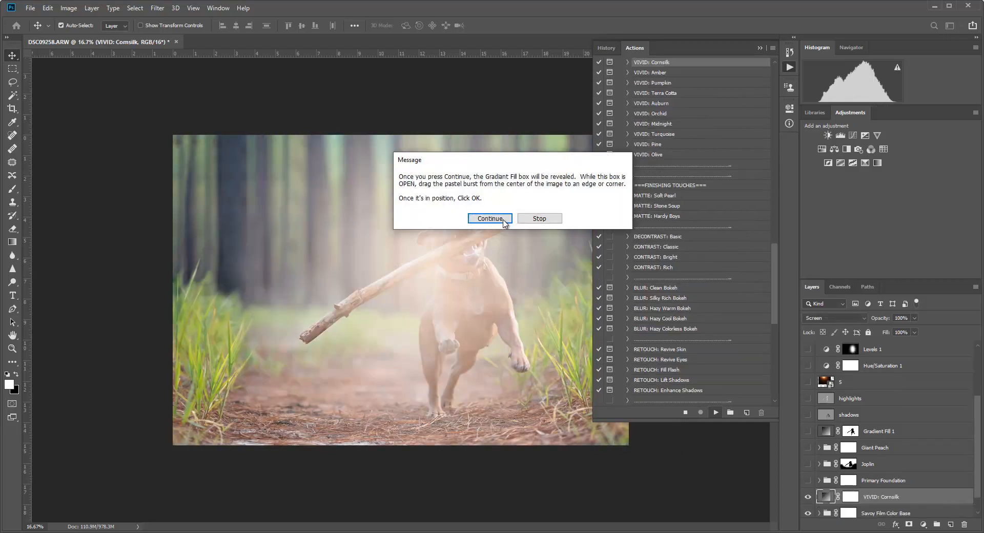
# Step: Place the VIVID: Cornsilk radial gradient's light burst at the photo's upper edge among the trees and accept the gradient fill
pyautogui.click(503, 221)
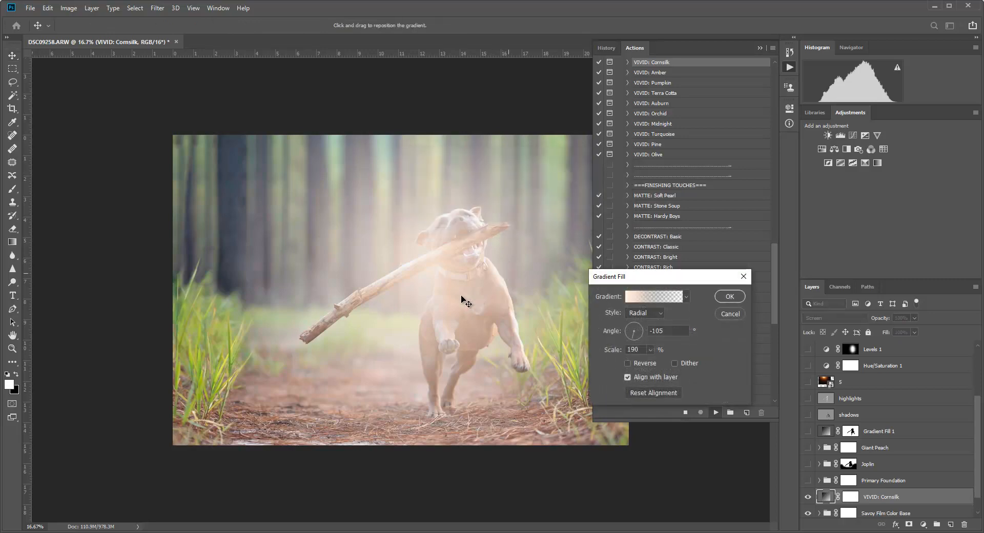
pyautogui.moveTo(405, 254); pyautogui.dragTo(393, 211)
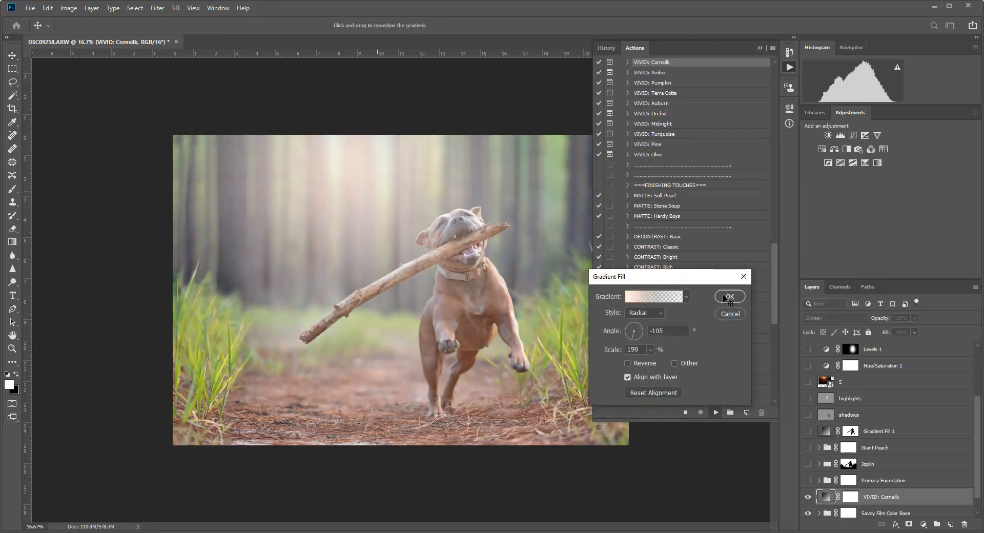
pyautogui.click(729, 297)
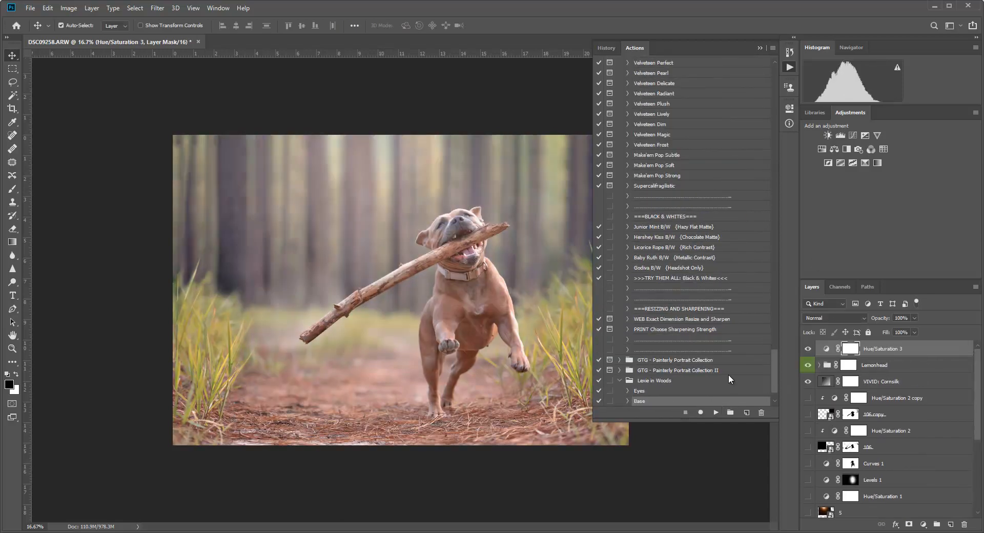
pyautogui.click(760, 48)
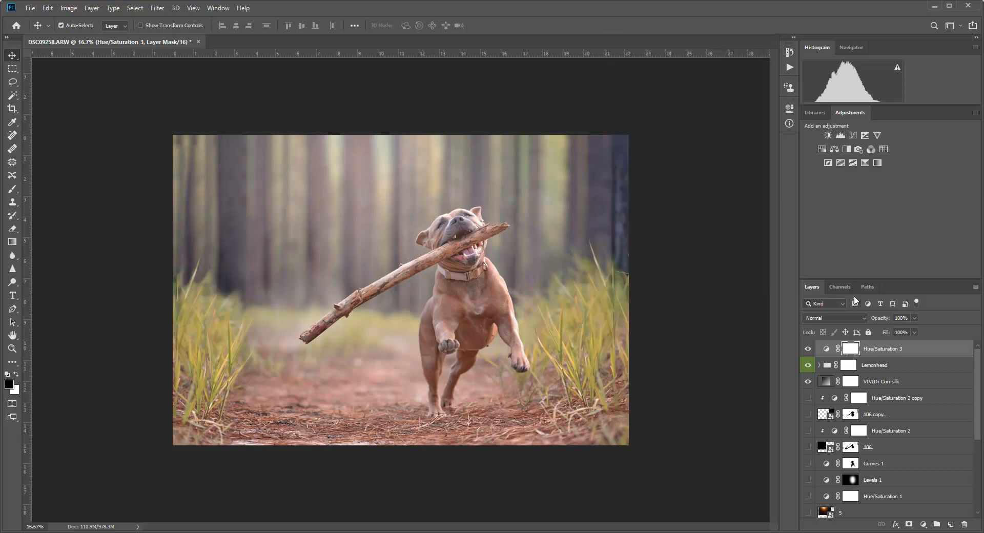
# Step: Group the earlier edit's layers from Primary Foundation up to Hue/Saturation 2 copy and hide the group
pyautogui.scroll(-5, 887, 430)
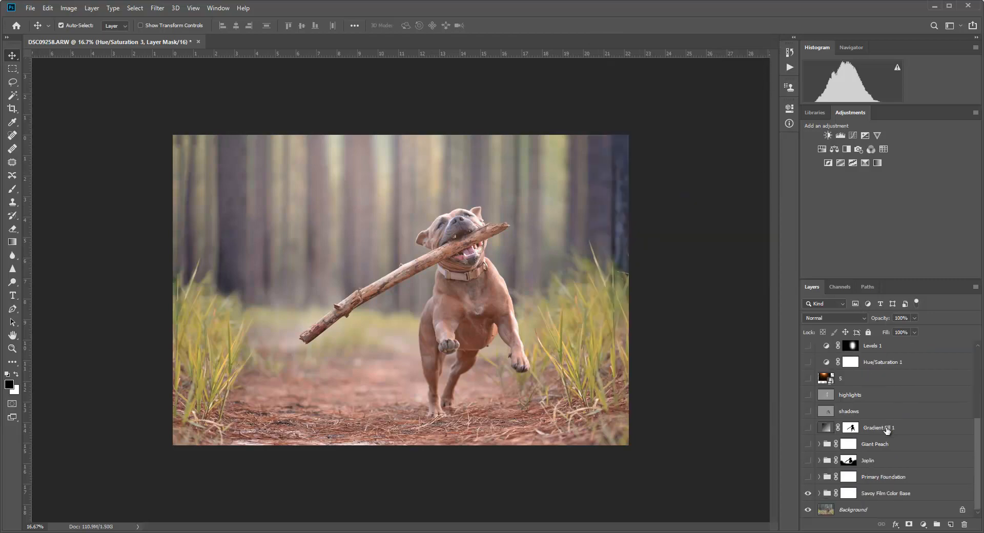
pyautogui.click(882, 480)
pyautogui.scroll(5, 877, 479)
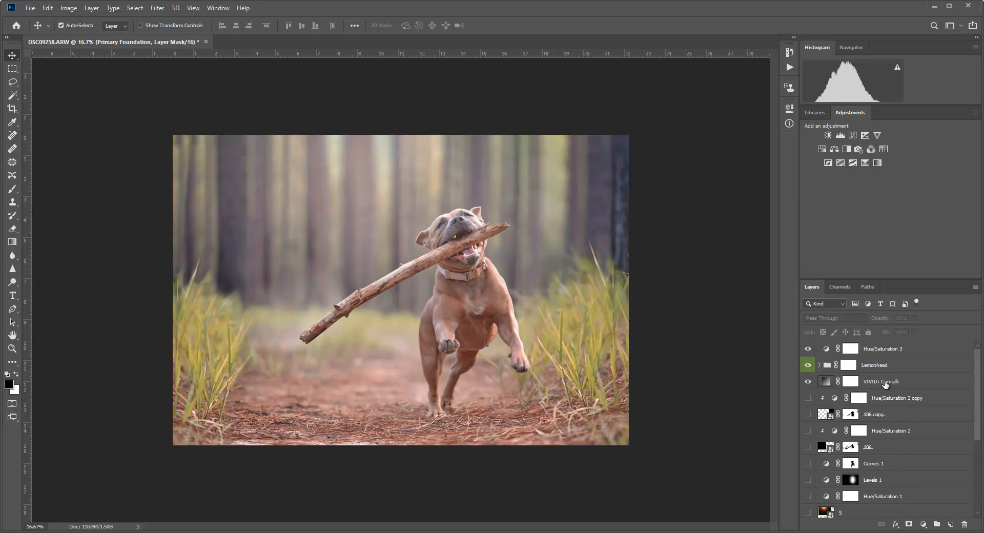
pyautogui.keyDown('shift'); pyautogui.click(884, 398); pyautogui.keyUp('shift')
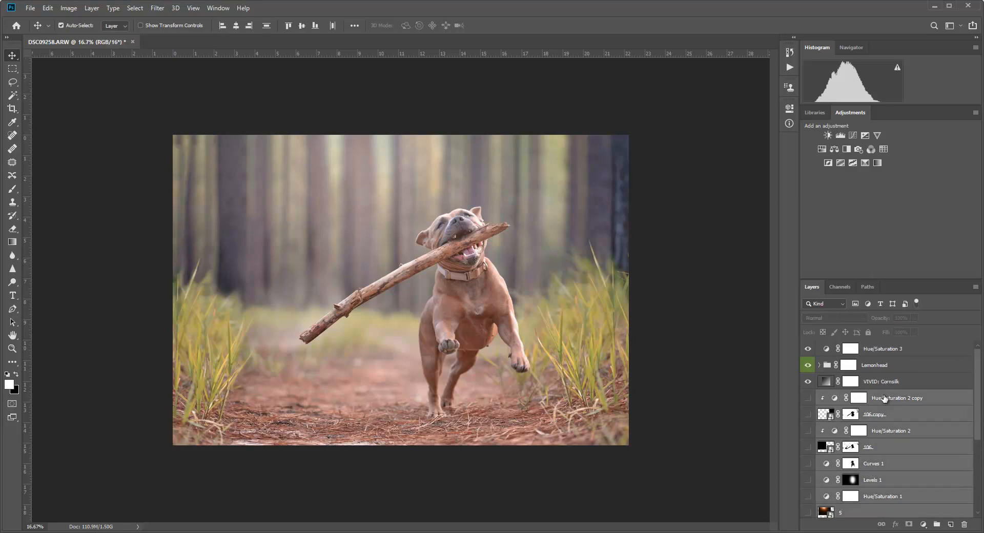
pyautogui.click(938, 524)
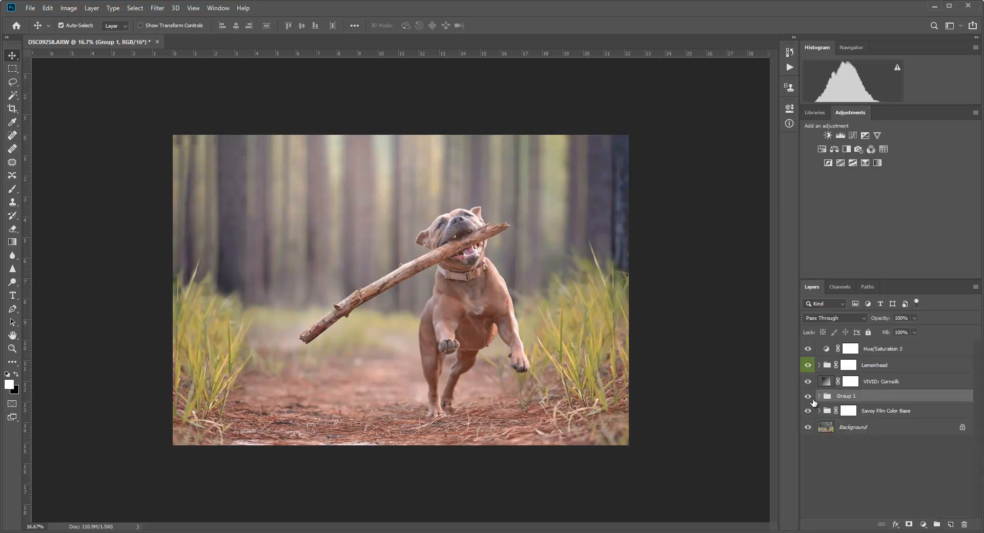
pyautogui.click(808, 397)
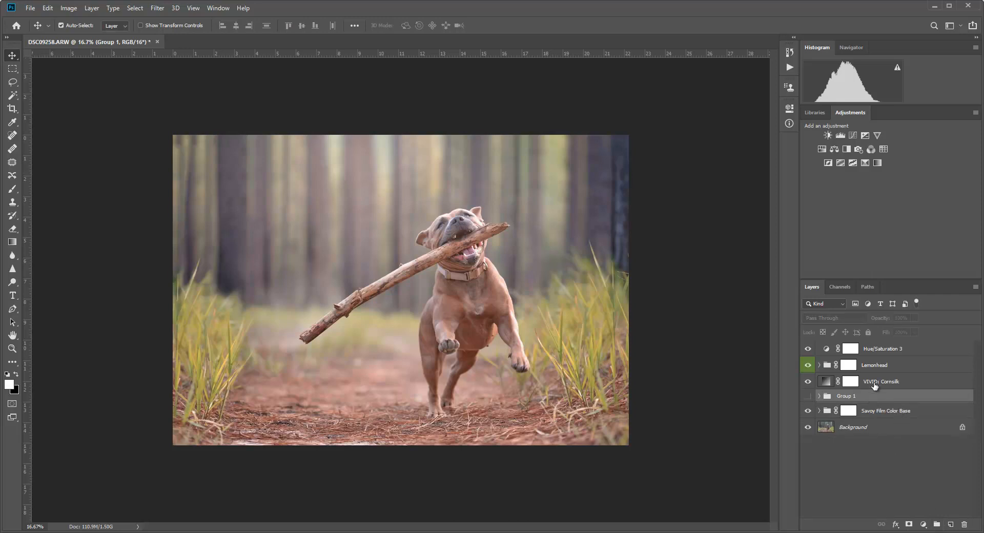
# Step: Paint black at 37% opacity on the VIVID: Cornsilk mask over the dog and stick, reducing the brush size for detail
pyautogui.click(850, 382)
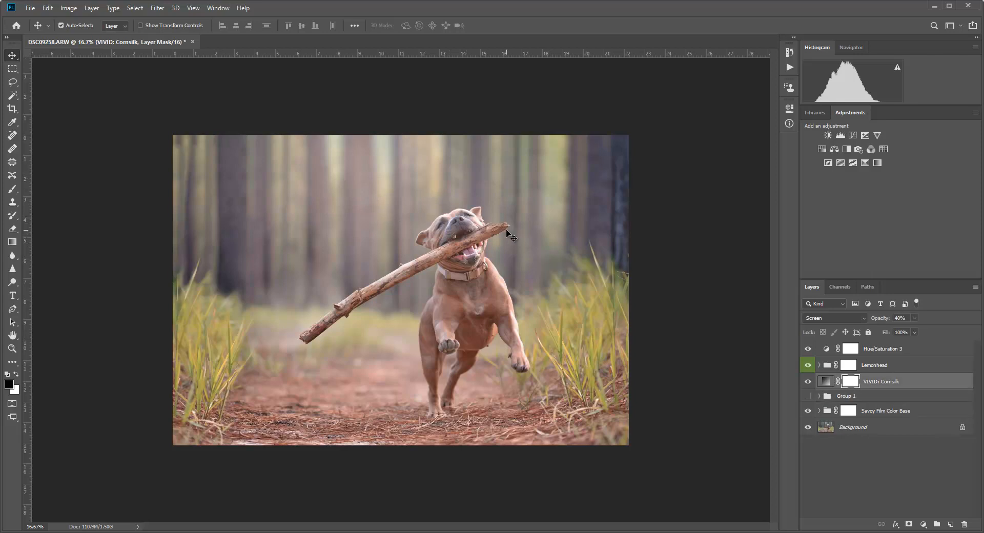
pyautogui.click(14, 188)
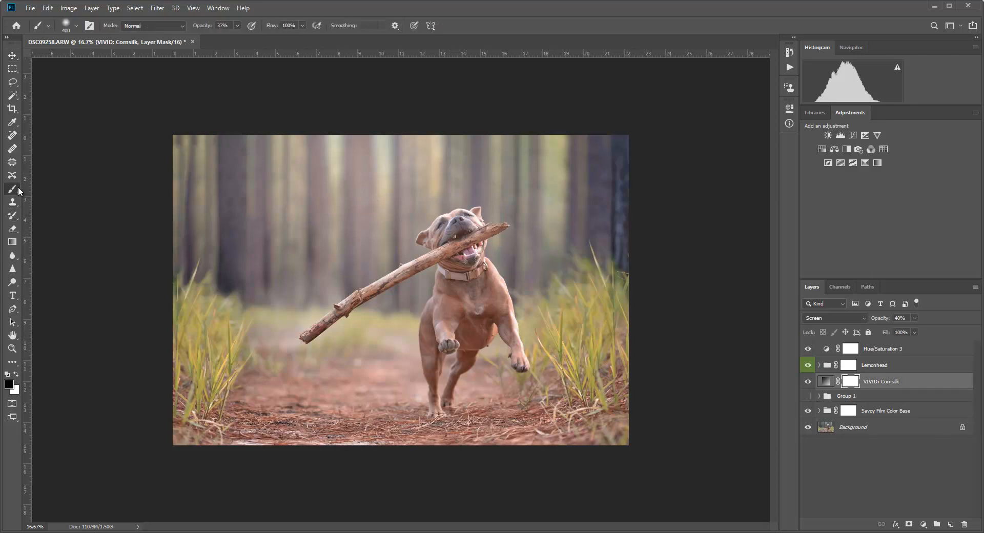
pyautogui.moveTo(457, 246)
pyautogui.mouseDown()
pyautogui.moveTo(465, 331)
pyautogui.moveTo(491, 327)
pyautogui.moveTo(451, 396)
pyautogui.mouseUp()
pyautogui.press('[')
pyautogui.press('[')
pyautogui.press('[')
pyautogui.press('[')
pyautogui.press('[')
pyautogui.press('[')
pyautogui.press('[')
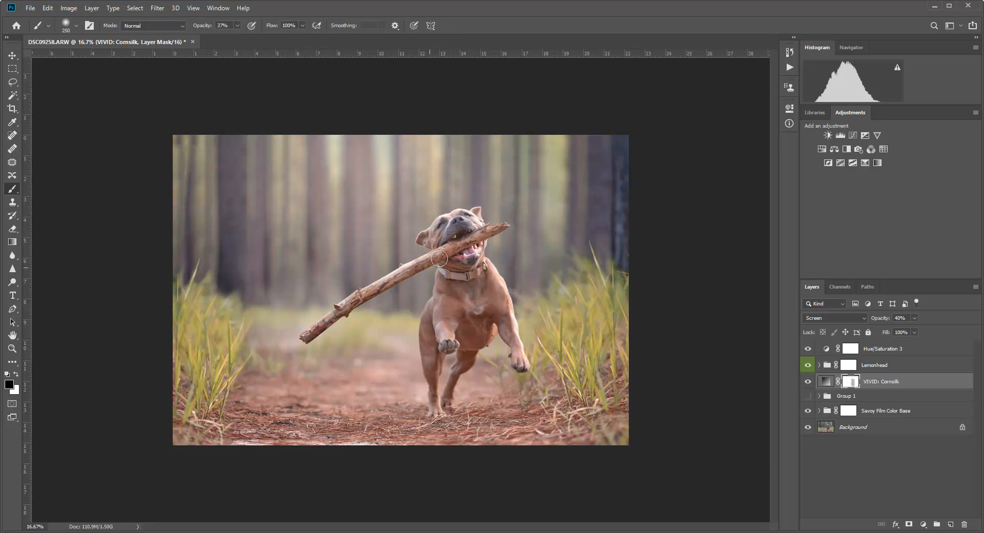
pyautogui.moveTo(462, 267)
pyautogui.mouseDown()
pyautogui.moveTo(445, 235)
pyautogui.moveTo(459, 220)
pyautogui.moveTo(490, 239)
pyautogui.moveTo(495, 298)
pyautogui.mouseUp()
# Step: Mask the Hue/Saturation 3 adjustment off the dog with a black brush at 100% opacity
pyautogui.click(850, 350)
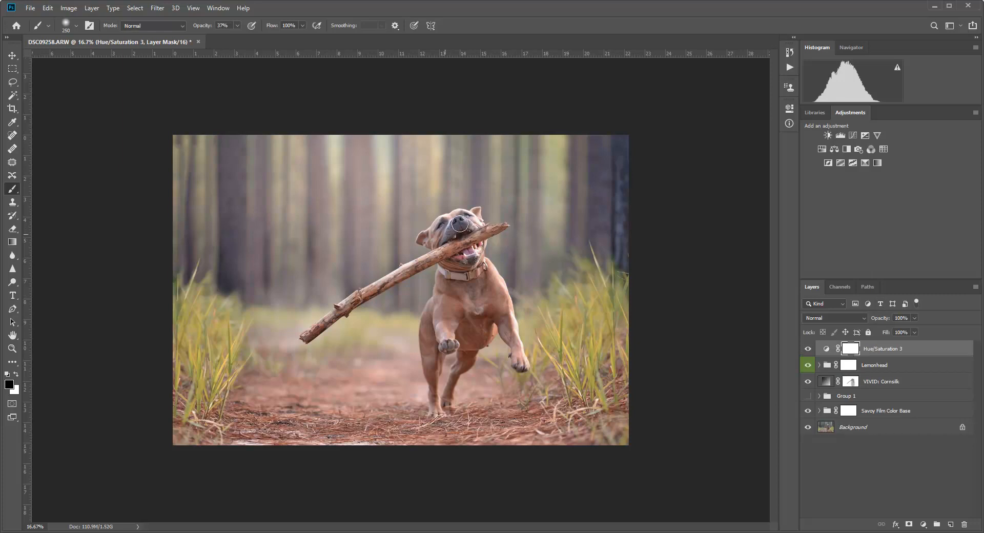
pyautogui.moveTo(445, 234)
pyautogui.mouseDown()
pyautogui.moveTo(429, 236)
pyautogui.moveTo(465, 233)
pyautogui.mouseUp()
pyautogui.moveTo(223, 29); pyautogui.dragTo(231, 29)
pyautogui.moveTo(462, 271); pyautogui.dragTo(452, 280)
# Step: Paint the VIVID: Cornsilk mask black over the dog's head and body at 100% opacity, enlarging the brush to 600
pyautogui.click(849, 382)
pyautogui.moveTo(446, 234)
pyautogui.mouseDown()
pyautogui.moveTo(474, 244)
pyautogui.moveTo(425, 237)
pyautogui.moveTo(488, 236)
pyautogui.mouseUp()
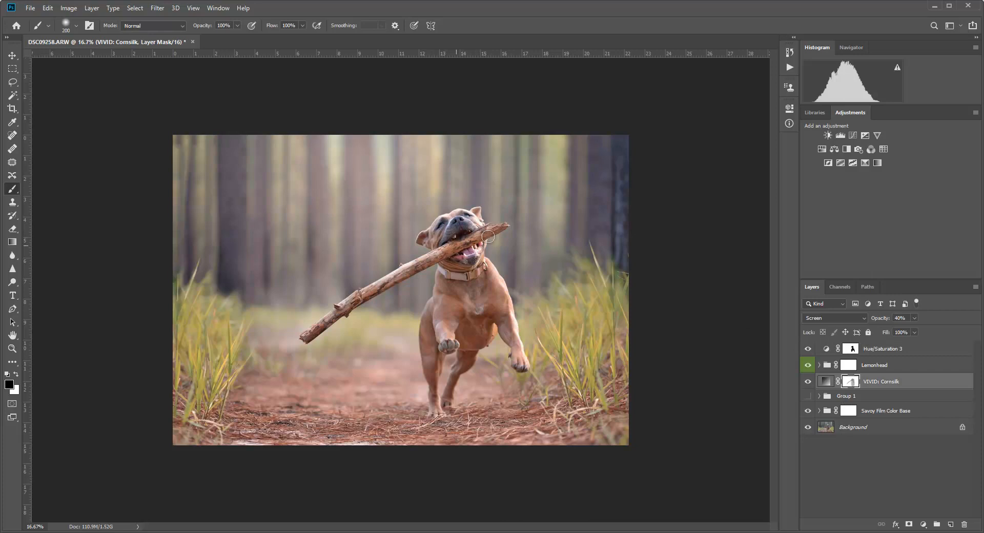
pyautogui.press(']')
pyautogui.press(']')
pyautogui.press(']')
pyautogui.press(']')
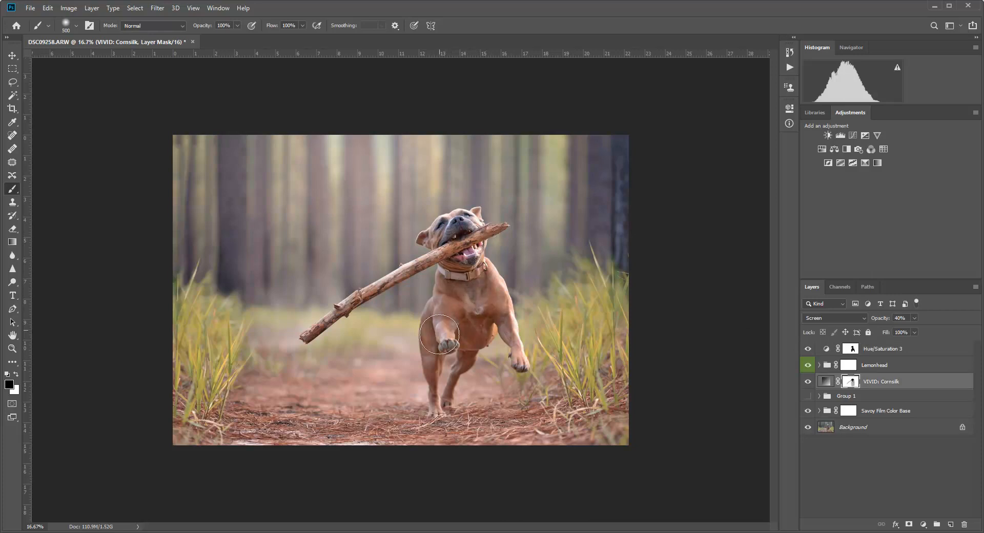
pyautogui.press(']')
# Step: Play the overlays action above Hue/Saturation 3, continuing past the unavailable Create Clipping Mask command
pyautogui.click(880, 350)
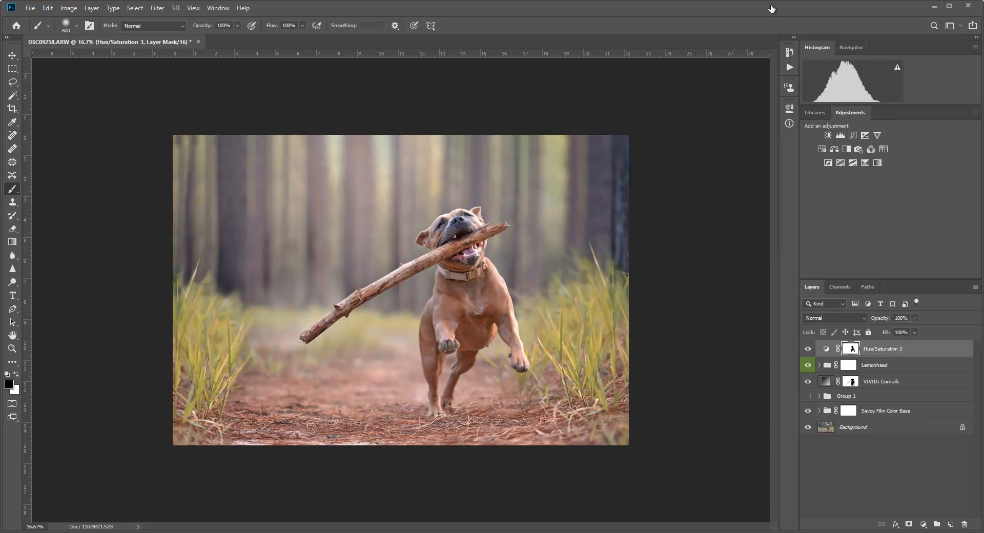
pyautogui.click(790, 68)
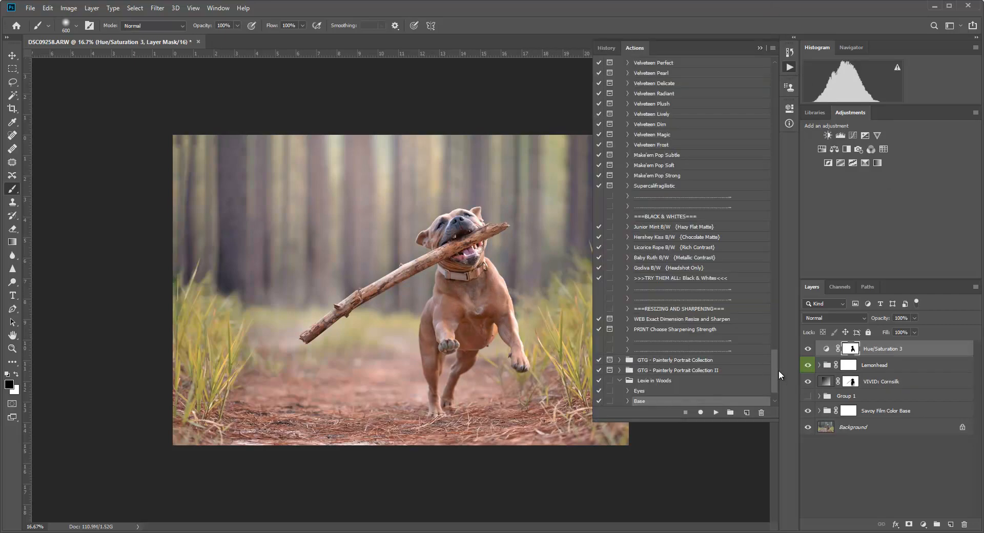
pyautogui.moveTo(775, 370); pyautogui.dragTo(775, 390)
pyautogui.click(643, 371)
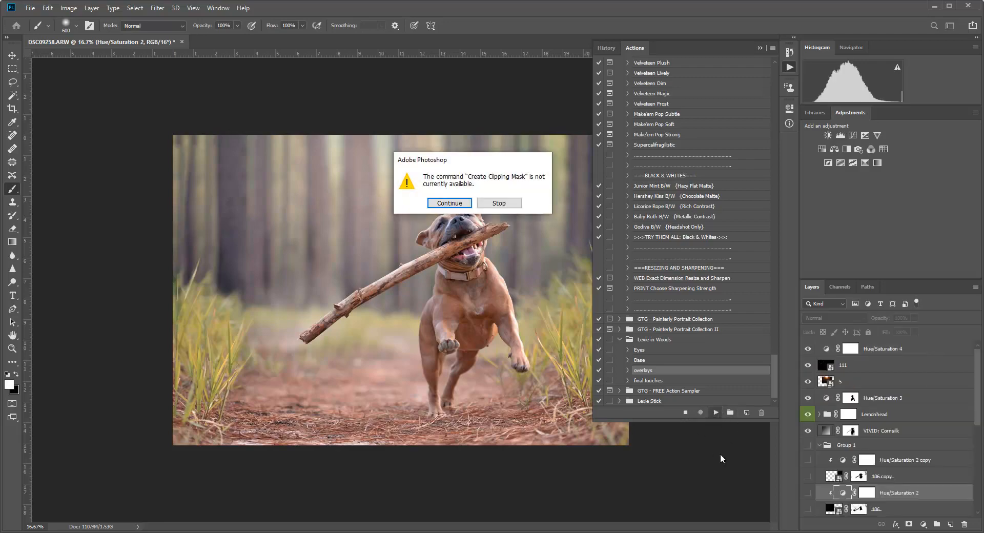
pyautogui.click(450, 202)
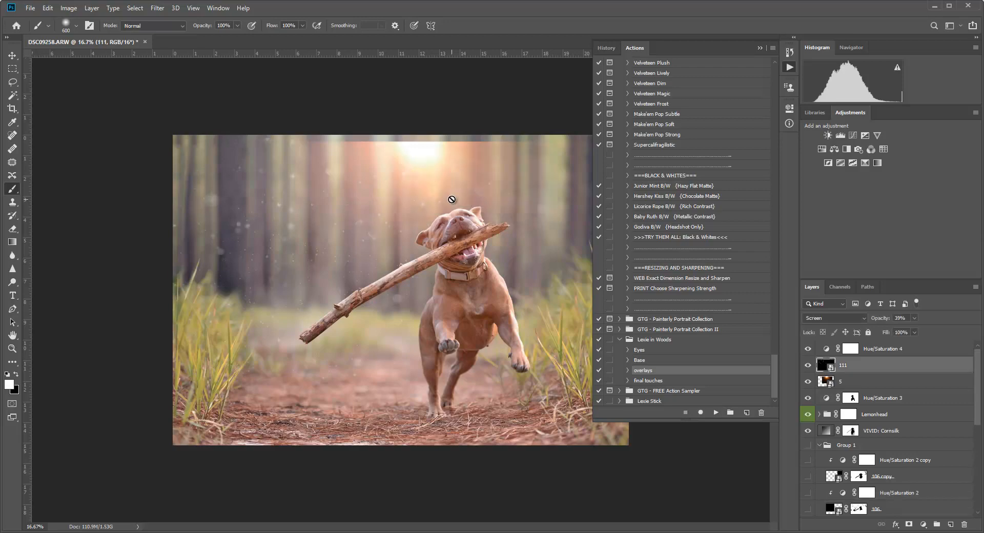
pyautogui.click(759, 48)
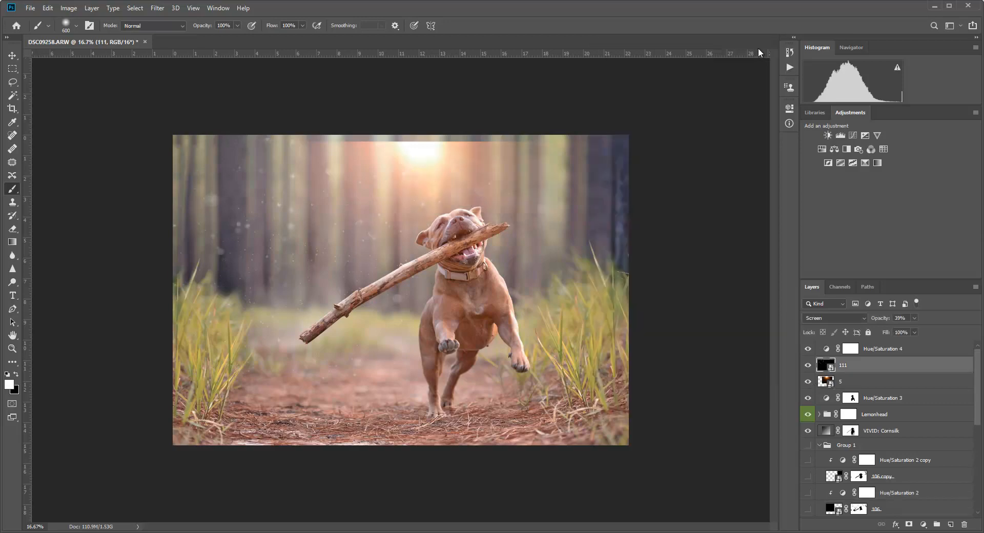
# Step: Hide Hue/Saturation 4 and layer 111, then move sun overlay 5 up to the photo's upper edge, left of the dog
pyautogui.click(809, 349)
pyautogui.click(808, 366)
pyautogui.click(822, 383)
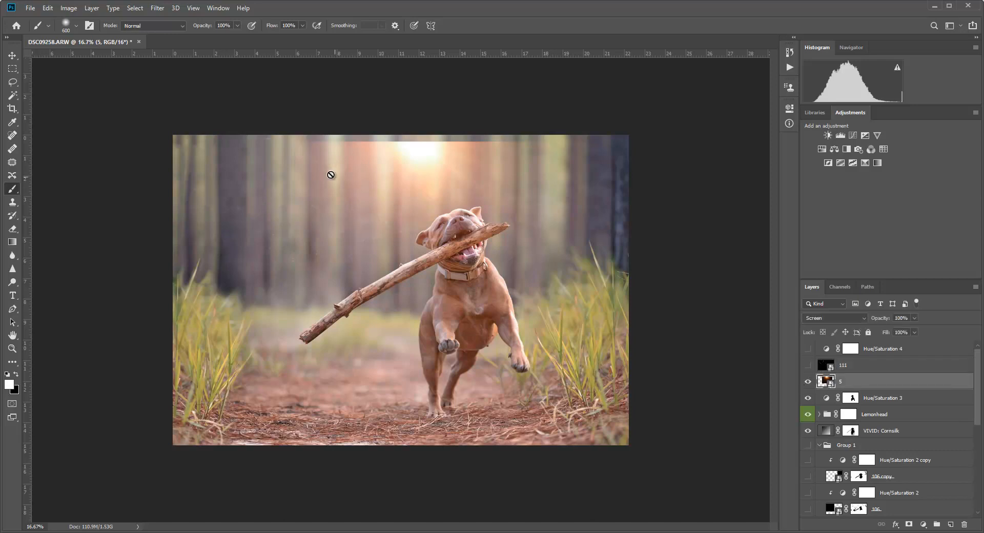
pyautogui.click(12, 55)
pyautogui.moveTo(420, 161); pyautogui.dragTo(330, 157)
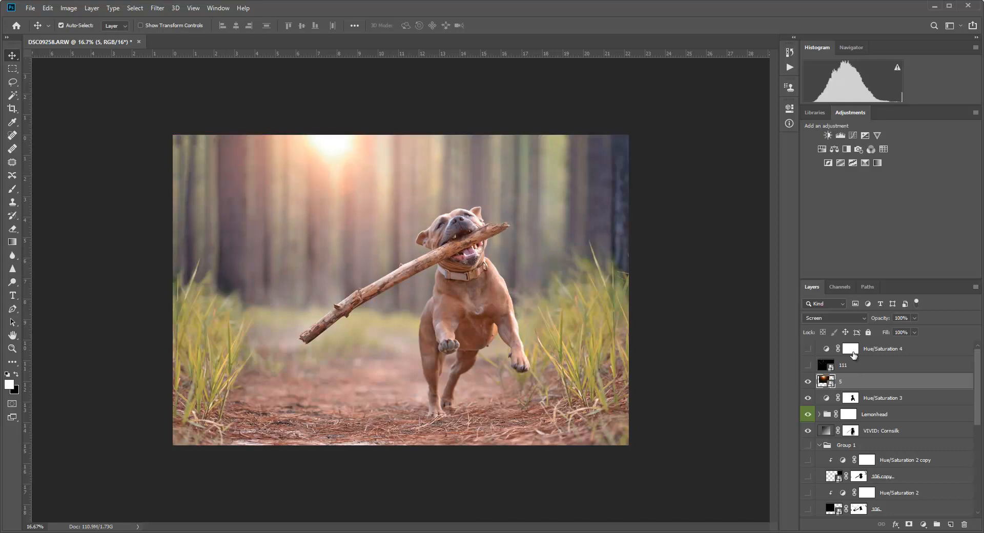
# Step: Show dust layer 111 and Hue/Saturation 4 again, and clip the adjustment to layer 111
pyautogui.click(808, 366)
pyautogui.click(821, 367)
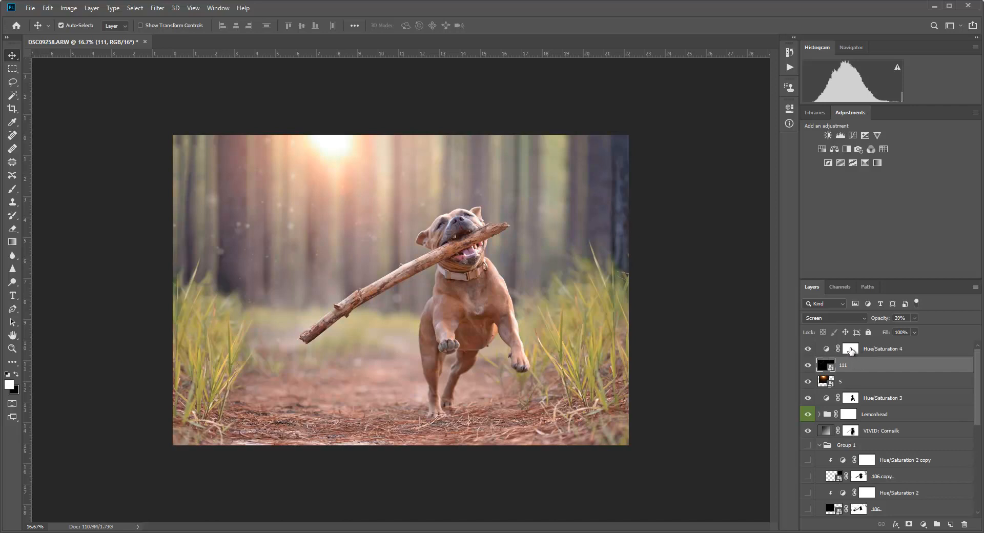
pyautogui.click(814, 349)
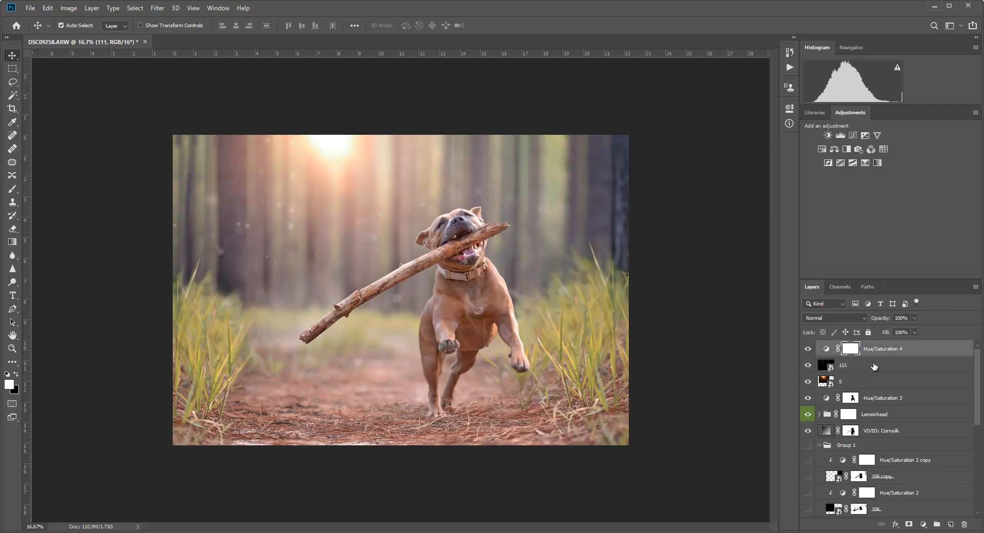
pyautogui.doubleClick(826, 348)
pyautogui.click(700, 288)
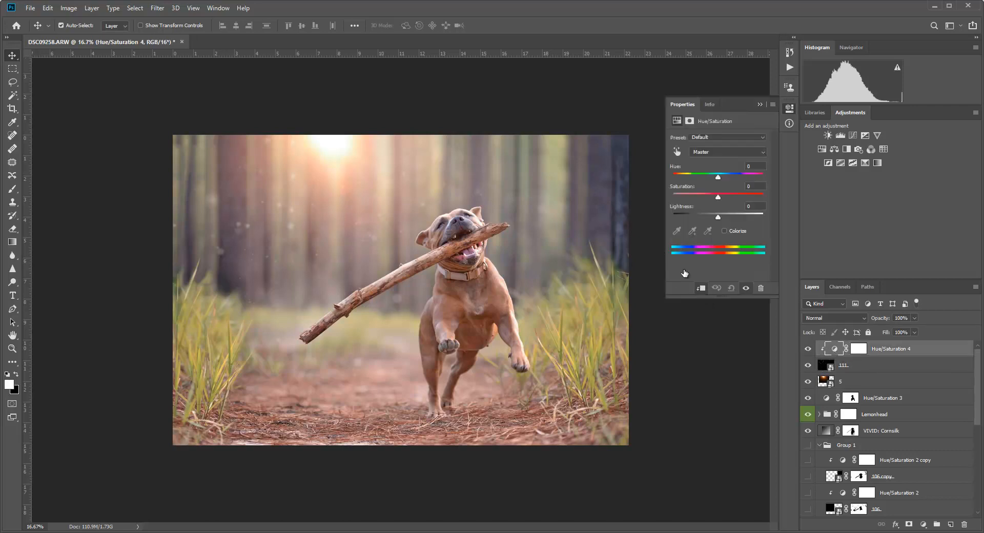
pyautogui.click(759, 104)
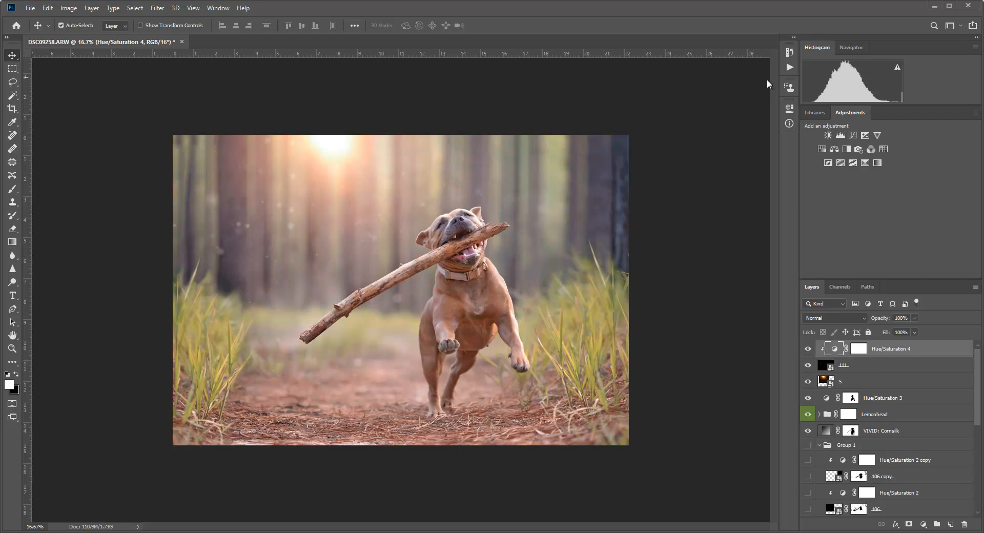
# Step: Play the final touches action above Hue/Saturation 4, continuing through its Dodge & Burn messages
pyautogui.click(788, 67)
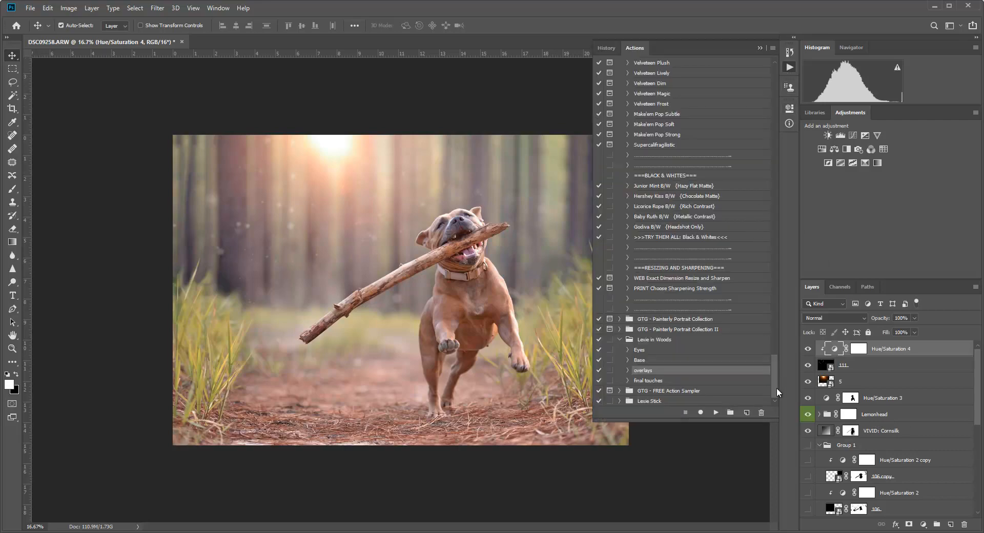
pyautogui.click(654, 380)
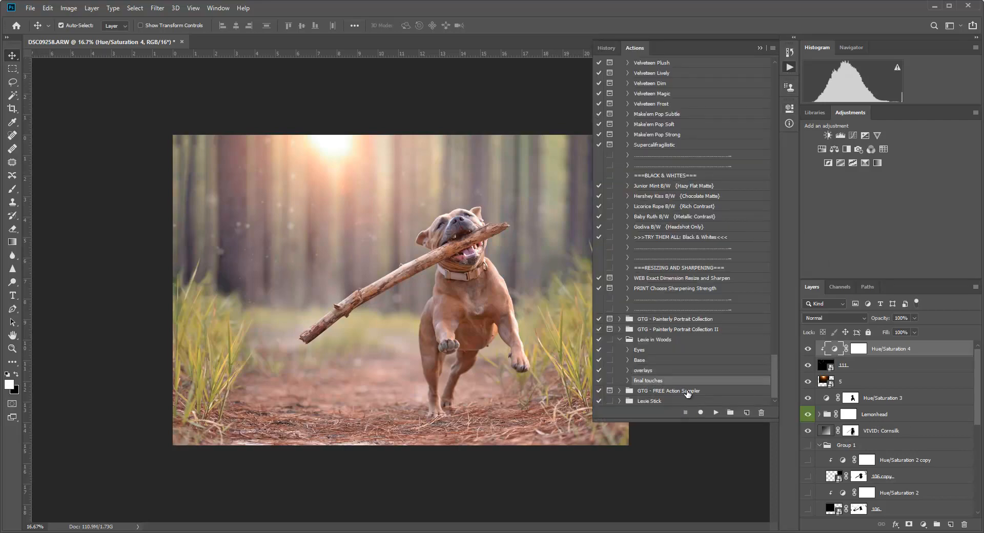
pyautogui.click(716, 412)
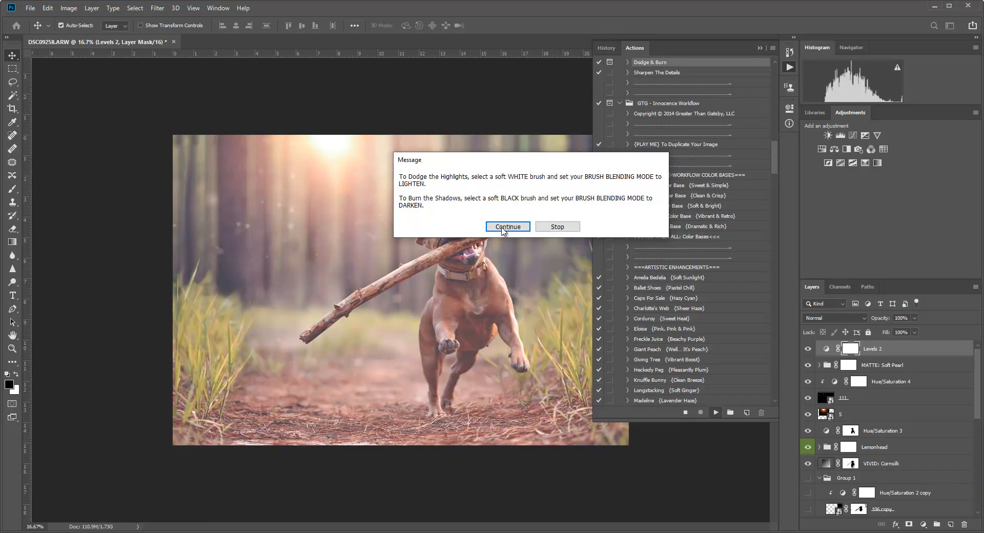
pyautogui.click(507, 226)
pyautogui.click(509, 226)
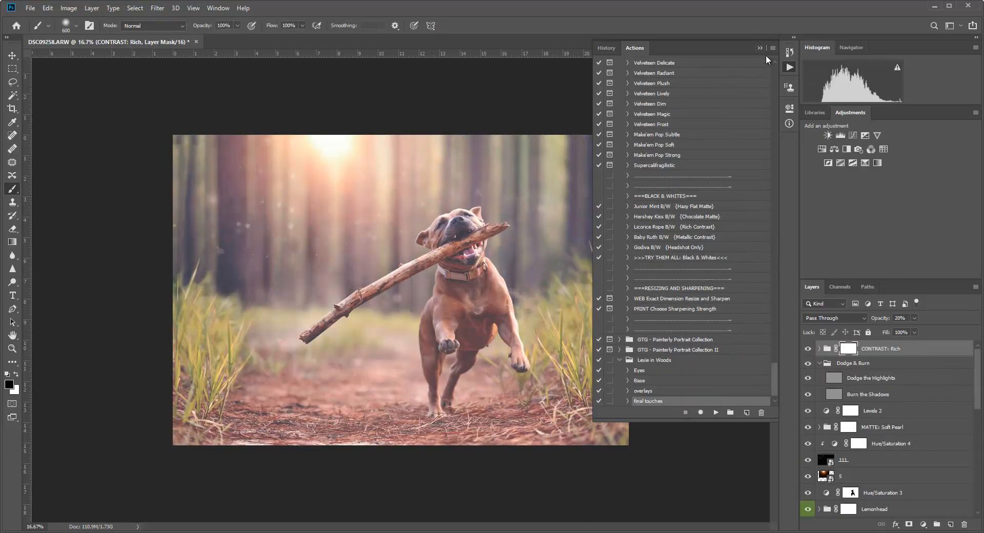
# Step: Hide the CONTRAST: Rich and Dodge & Burn groups
pyautogui.click(759, 48)
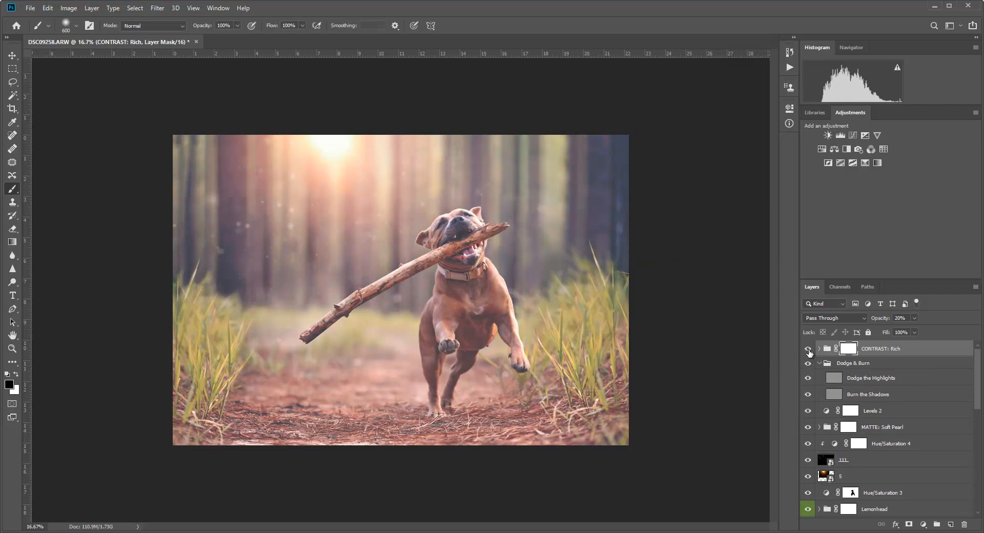
pyautogui.click(808, 350)
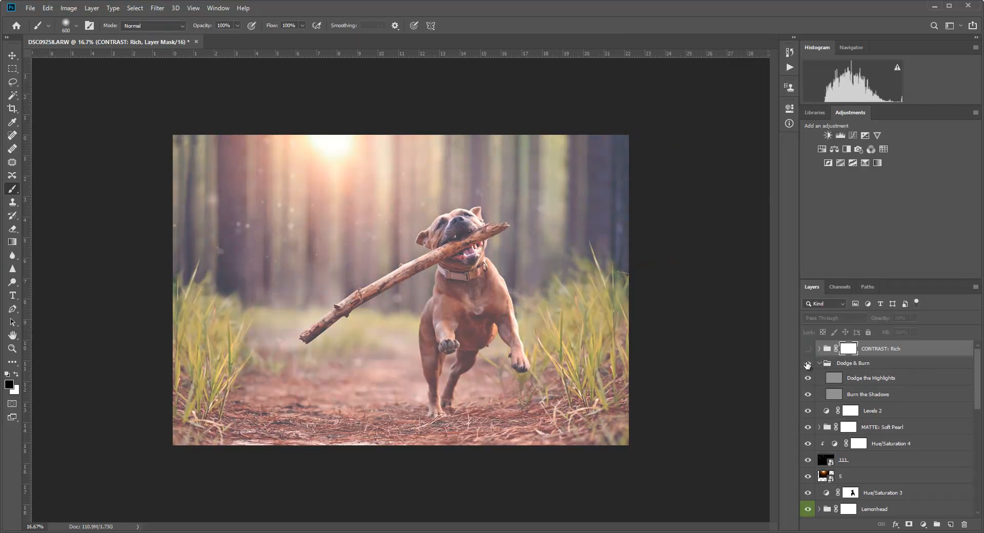
pyautogui.click(833, 394)
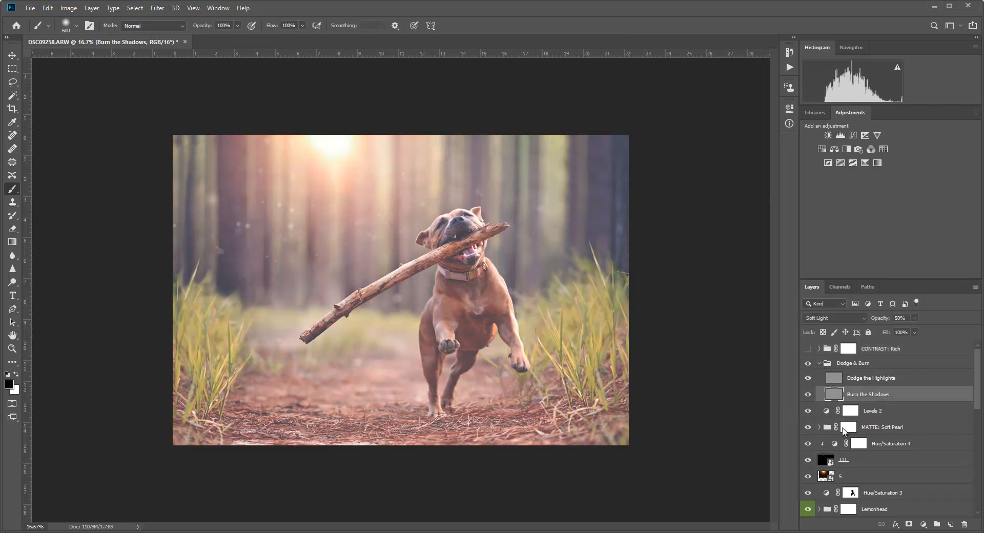
pyautogui.click(807, 363)
# Step: Paint black over the dog on the MATTE: Soft Pearl layer mask to remove the matte from its head, body and legs
pyautogui.click(848, 427)
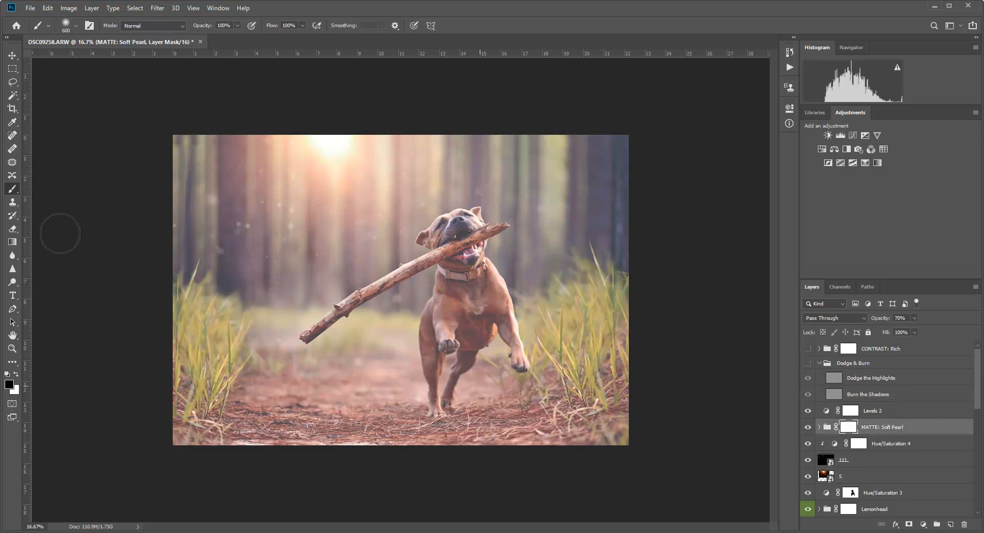
pyautogui.press('[')
pyautogui.press('[')
pyautogui.press('[')
pyautogui.press('[')
pyautogui.press('[')
pyautogui.press('[')
pyautogui.press('[')
pyautogui.press(']')
pyautogui.press(']')
pyautogui.press(']')
pyautogui.press(']')
pyautogui.press(']')
pyautogui.moveTo(459, 228)
pyautogui.mouseDown()
pyautogui.moveTo(436, 234)
pyautogui.moveTo(466, 225)
pyautogui.moveTo(458, 277)
pyautogui.moveTo(469, 320)
pyautogui.moveTo(512, 339)
pyautogui.moveTo(485, 311)
pyautogui.moveTo(445, 312)
pyautogui.moveTo(467, 346)
pyautogui.moveTo(445, 411)
pyautogui.moveTo(432, 370)
pyautogui.moveTo(430, 384)
pyautogui.mouseUp()
pyautogui.press('[')
pyautogui.press('[')
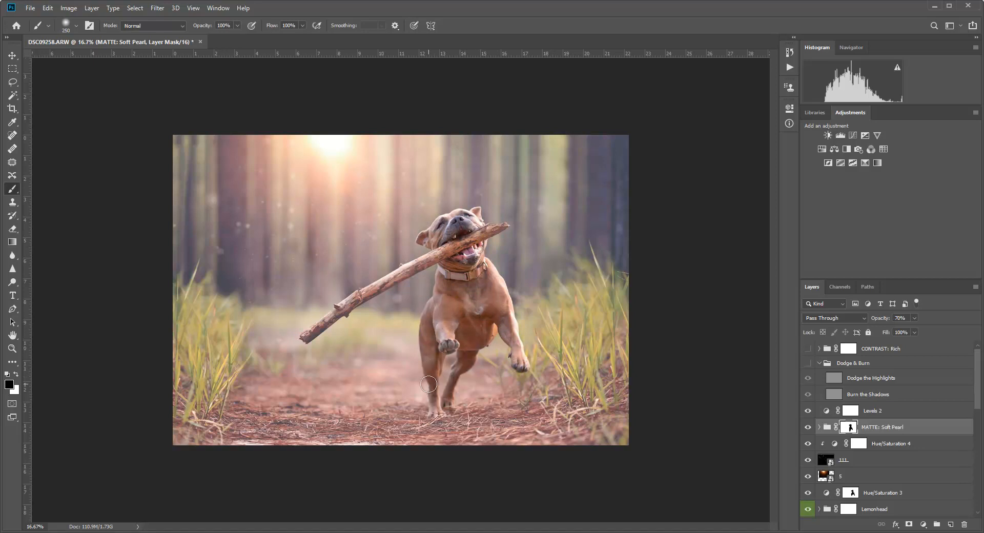
# Step: Mask the MATTE: Soft Pearl effect off the foreground ground and grass with a 1000 px black brush
pyautogui.press(']')
pyautogui.press(']')
pyautogui.press(']')
pyautogui.press(']')
pyautogui.press(']')
pyautogui.press(']')
pyautogui.press(']')
pyautogui.press(']')
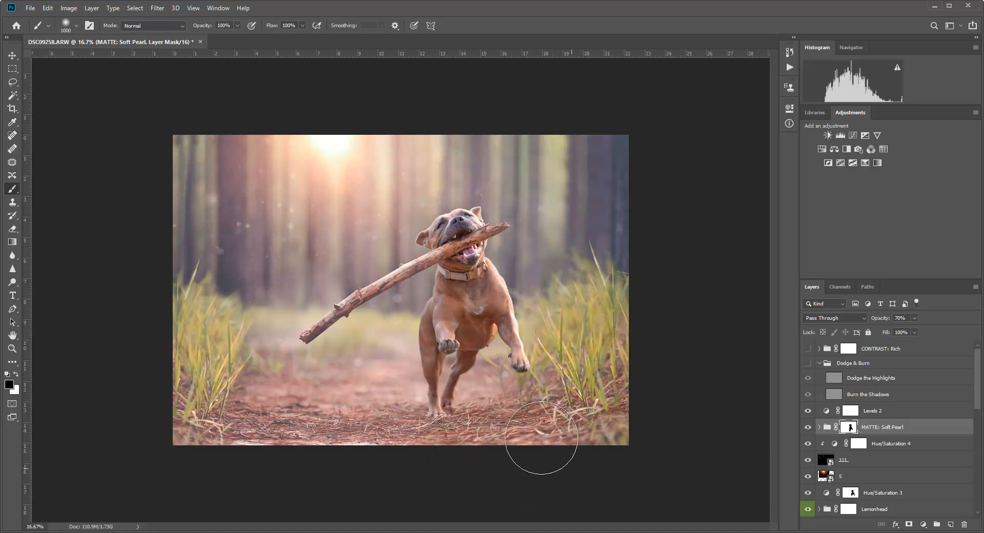
pyautogui.moveTo(192, 384)
pyautogui.mouseDown()
pyautogui.moveTo(225, 435)
pyautogui.moveTo(633, 434)
pyautogui.moveTo(606, 429)
pyautogui.mouseUp()
# Step: Mask the MATTE: Soft Pearl effect off the length of the stick with a 150 px black brush
pyautogui.press('[')
pyautogui.press('[')
pyautogui.press('[')
pyautogui.press('[')
pyautogui.press('[')
pyautogui.press('[')
pyautogui.press('[')
pyautogui.press('[')
pyautogui.press('[')
pyautogui.press('[')
pyautogui.press('[')
pyautogui.press('[')
pyautogui.press('[')
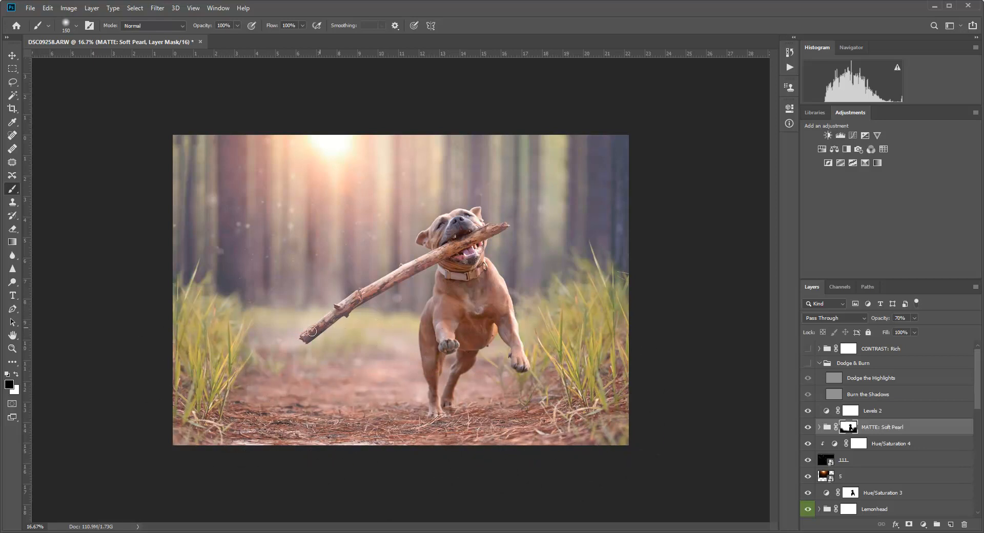
pyautogui.moveTo(313, 332); pyautogui.dragTo(455, 247)
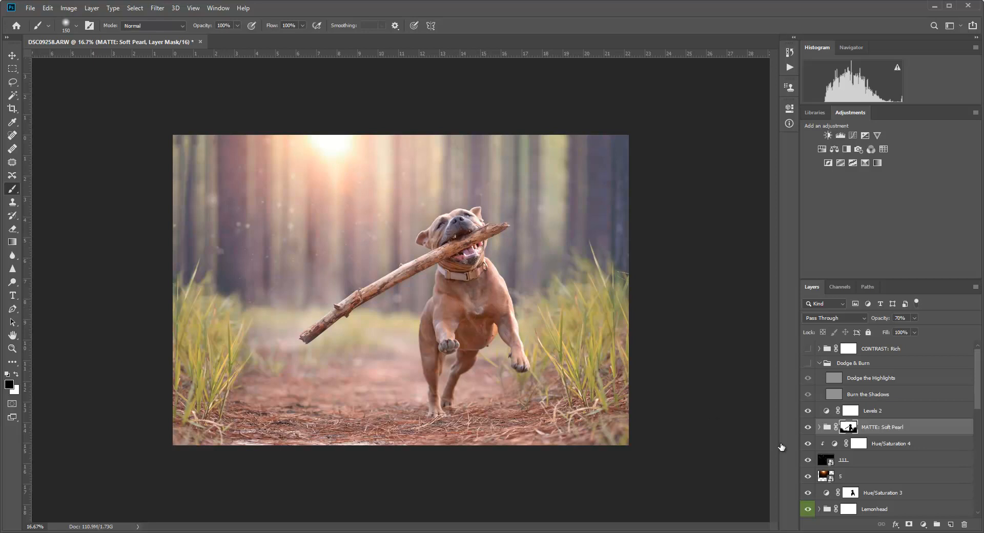
# Step: Invert the Levels 2 mask to black and paint white over the dog's head and chest with a very large soft brush
pyautogui.click(849, 411)
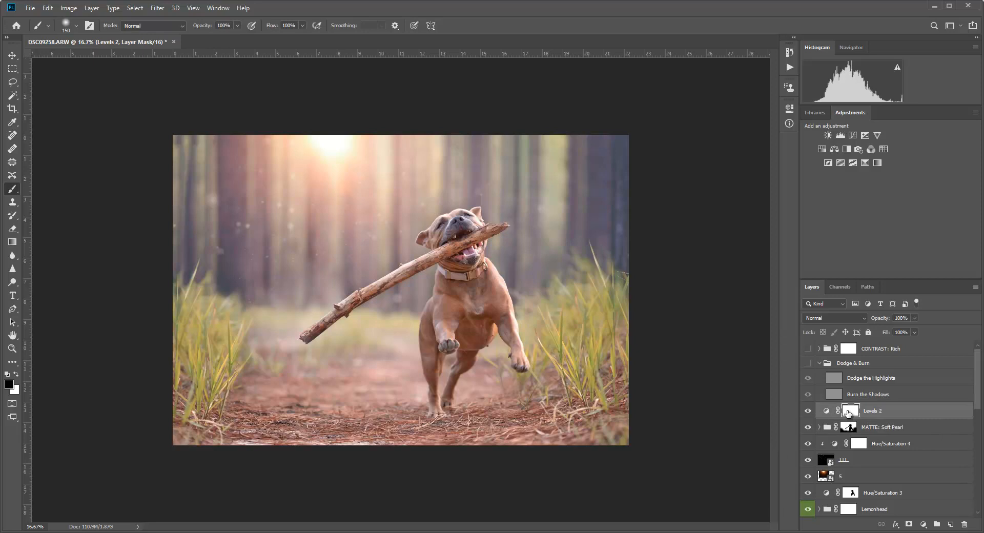
pyautogui.hotkey('ctrl', 'i')
pyautogui.press(']')
pyautogui.press(']')
pyautogui.press(']')
pyautogui.press(']')
pyautogui.press(']')
pyautogui.press(']')
pyautogui.press(']')
pyautogui.click(16, 374)
pyautogui.press(']')
pyautogui.press(']')
pyautogui.press(']')
pyautogui.press(']')
pyautogui.press(']')
pyautogui.press(']')
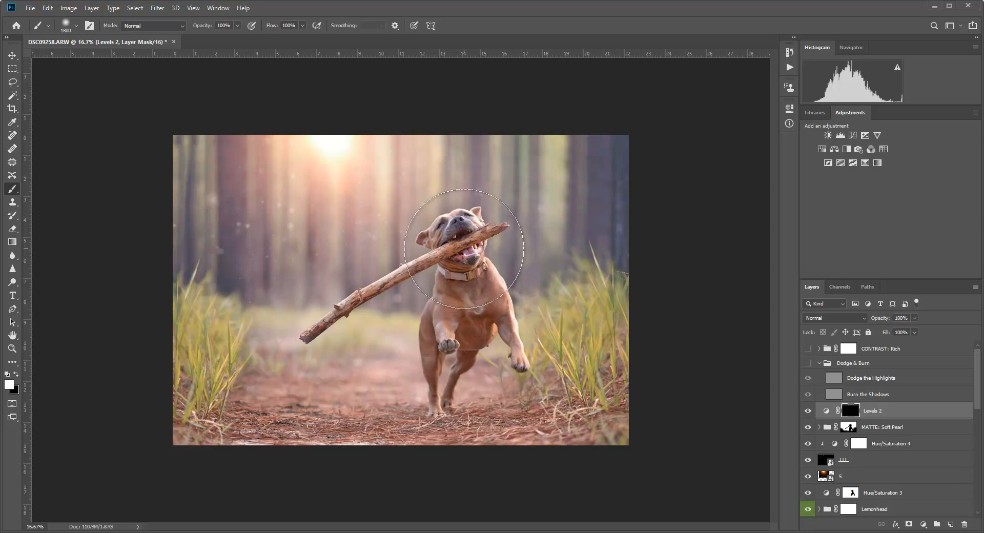
pyautogui.moveTo(464, 249); pyautogui.dragTo(474, 341)
# Step: Set the Levels 2 adjustment's midtone input to 0.94 and its black input to 13
pyautogui.click(826, 412)
pyautogui.doubleClick(826, 412)
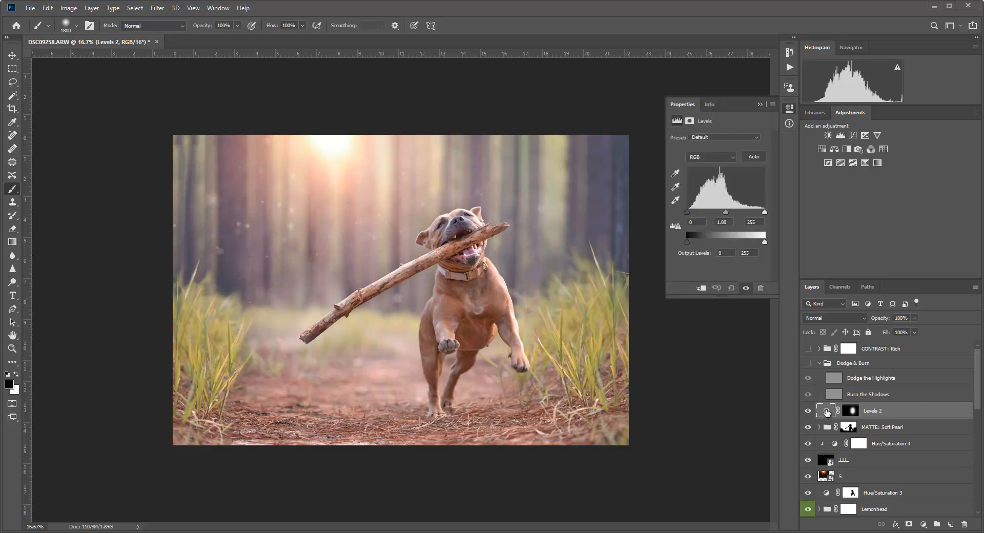
pyautogui.moveTo(726, 211); pyautogui.dragTo(723, 212)
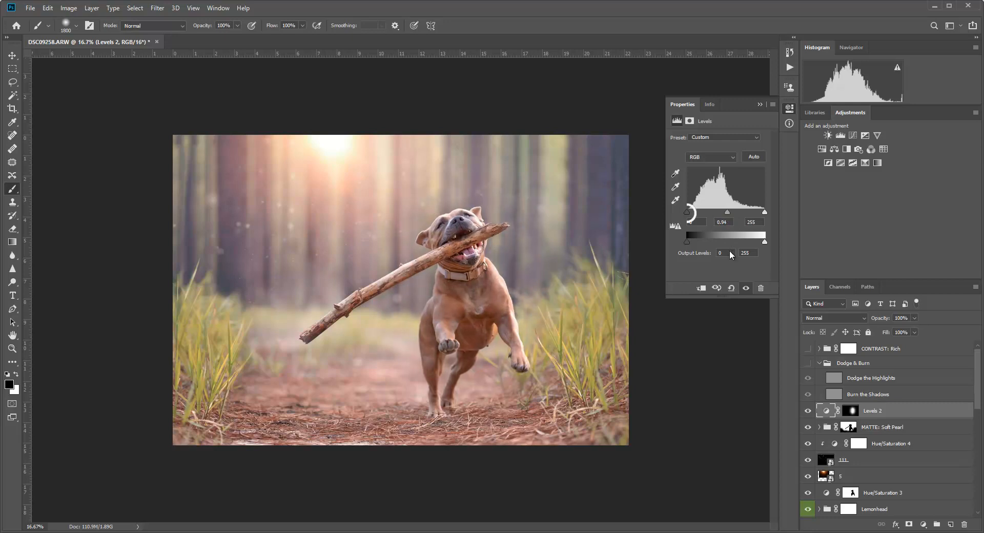
pyautogui.moveTo(687, 212); pyautogui.dragTo(692, 213)
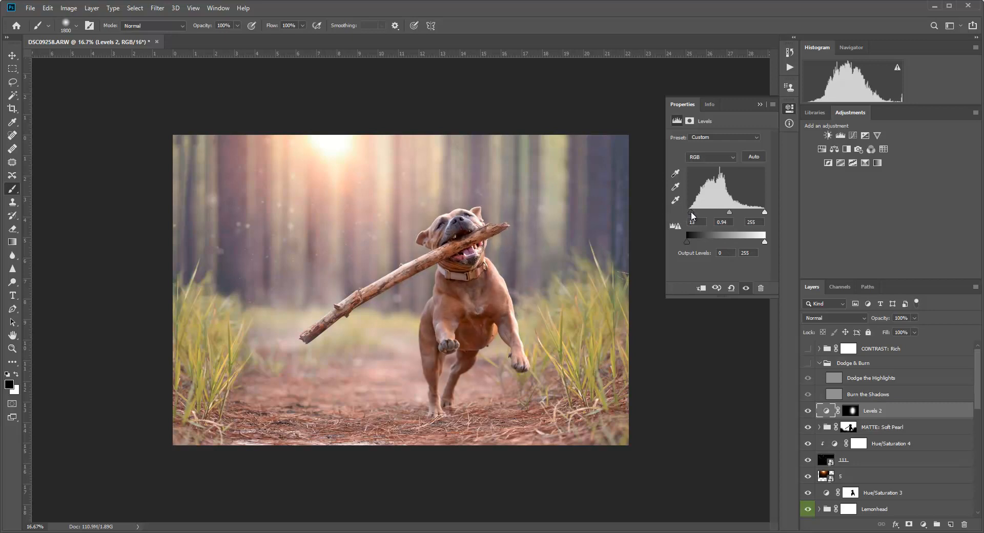
# Step: Compare the photo with Levels 2 hidden and shown, and readjust its midtone input
pyautogui.click(809, 411)
pyautogui.click(809, 411)
pyautogui.click(729, 212)
pyautogui.moveTo(726, 213); pyautogui.dragTo(730, 215)
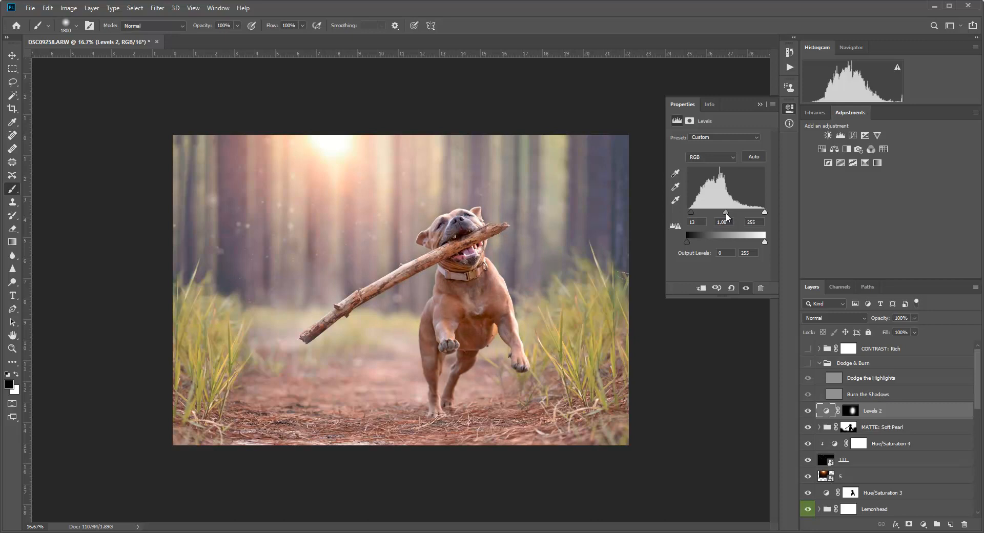
pyautogui.click(808, 412)
# Step: Darken the dog's shadows on the Burn the Shadows layer with a black brush in Darken mode at 15% opacity
pyautogui.click(836, 395)
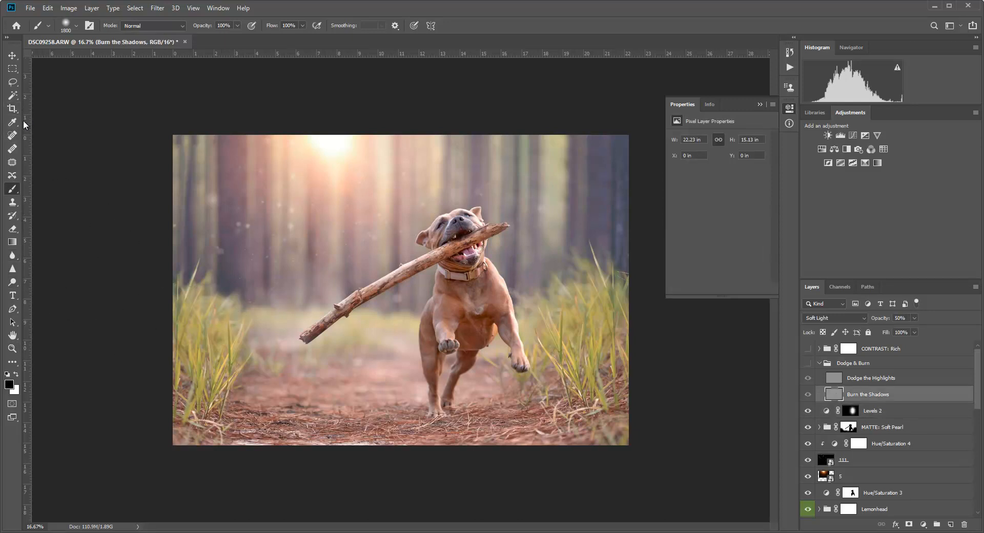
pyautogui.click(153, 26)
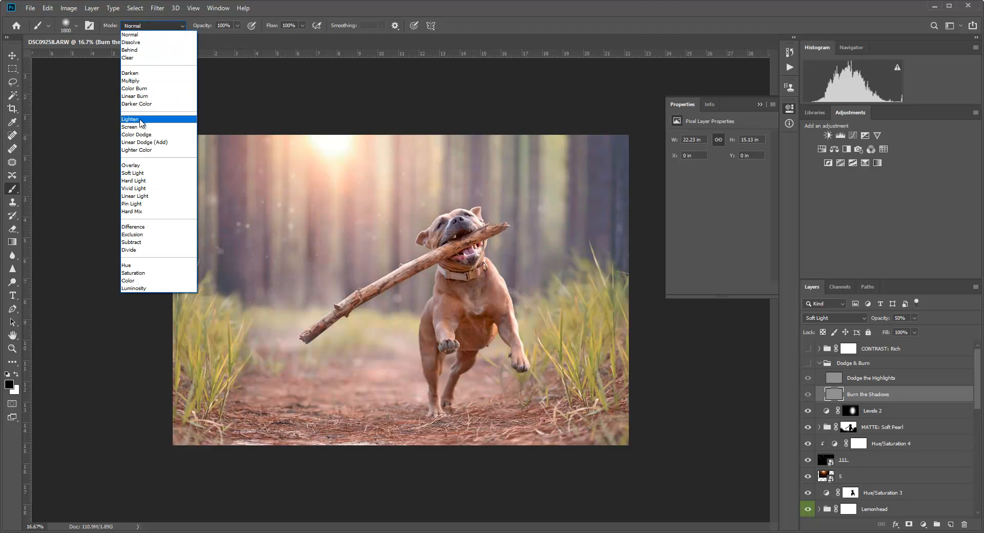
pyautogui.click(134, 73)
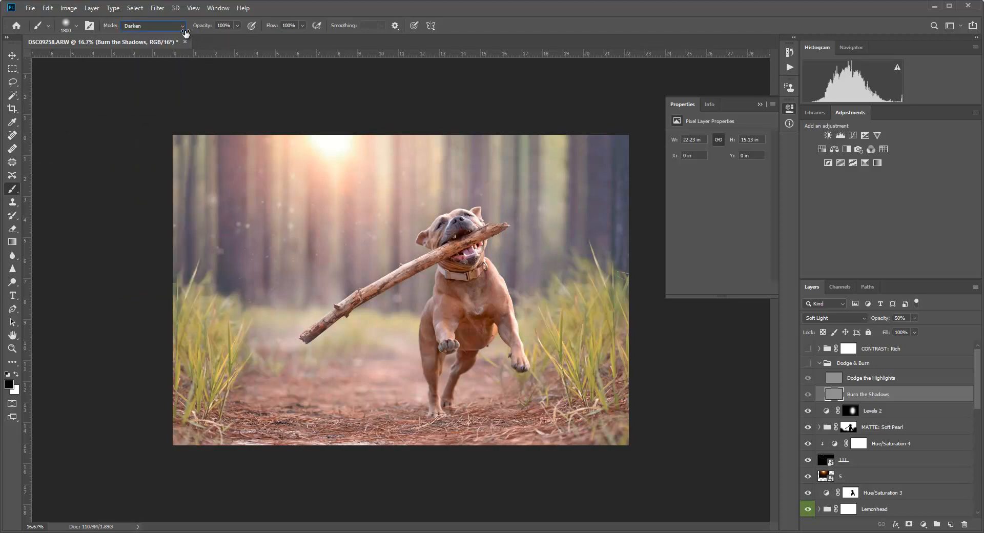
pyautogui.press('1')
pyautogui.press('5')
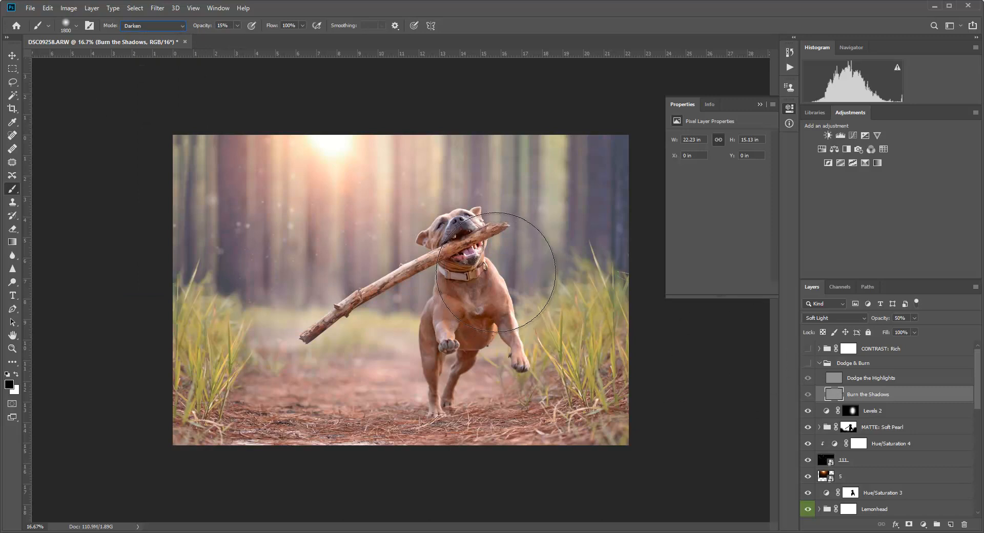
pyautogui.press('[')
pyautogui.press('[')
pyautogui.press('[')
pyautogui.press('[')
pyautogui.press('[')
pyautogui.press('[')
pyautogui.press('[')
pyautogui.press('[')
pyautogui.press('[')
pyautogui.press('[')
pyautogui.press('[')
pyautogui.press('[')
pyautogui.press('[')
pyautogui.press('[')
pyautogui.press('[')
pyautogui.press('[')
pyautogui.press('[')
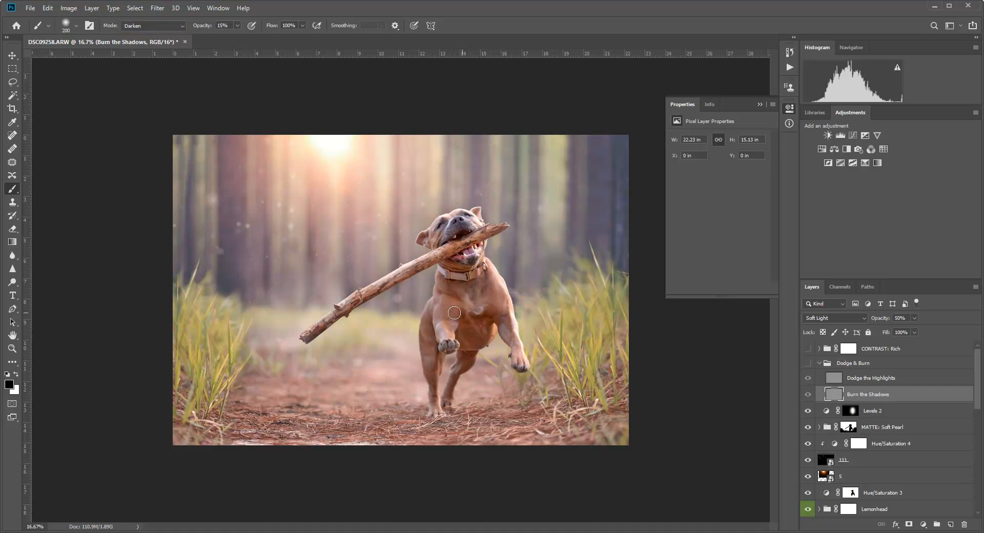
pyautogui.press(']')
pyautogui.moveTo(453, 321)
pyautogui.mouseDown()
pyautogui.moveTo(473, 340)
pyautogui.moveTo(453, 322)
pyautogui.mouseUp()
# Step: Burn the shadows along the stick with a 100 px brush
pyautogui.press('[')
pyautogui.press('[')
pyautogui.press('[')
pyautogui.press('[')
pyautogui.press('[')
pyautogui.moveTo(406, 278); pyautogui.dragTo(305, 338)
# Step: Brighten the dog's highlights on the Dodge the Highlights layer with a 125 px white brush in Lighten mode at 15% opacity
pyautogui.click(837, 383)
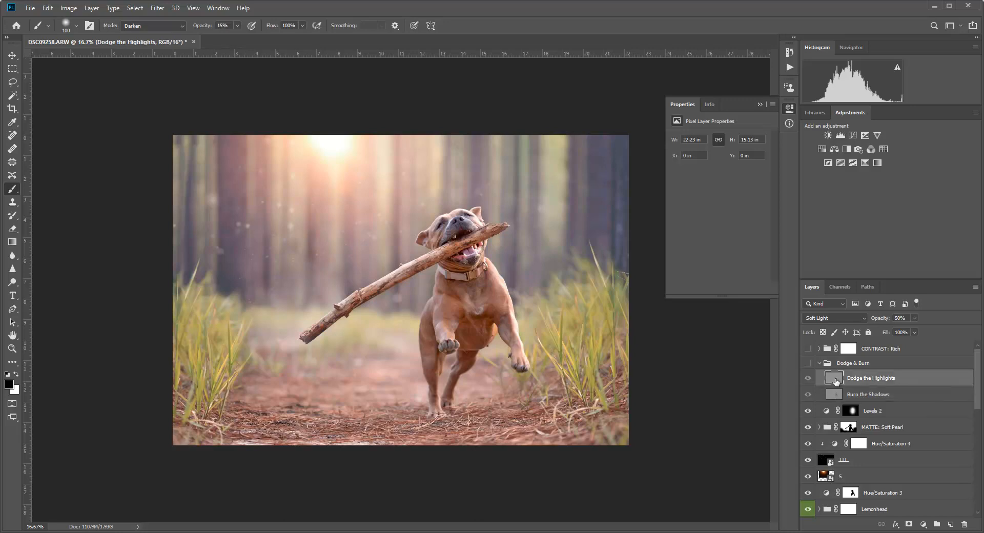
pyautogui.click(17, 374)
pyautogui.click(140, 27)
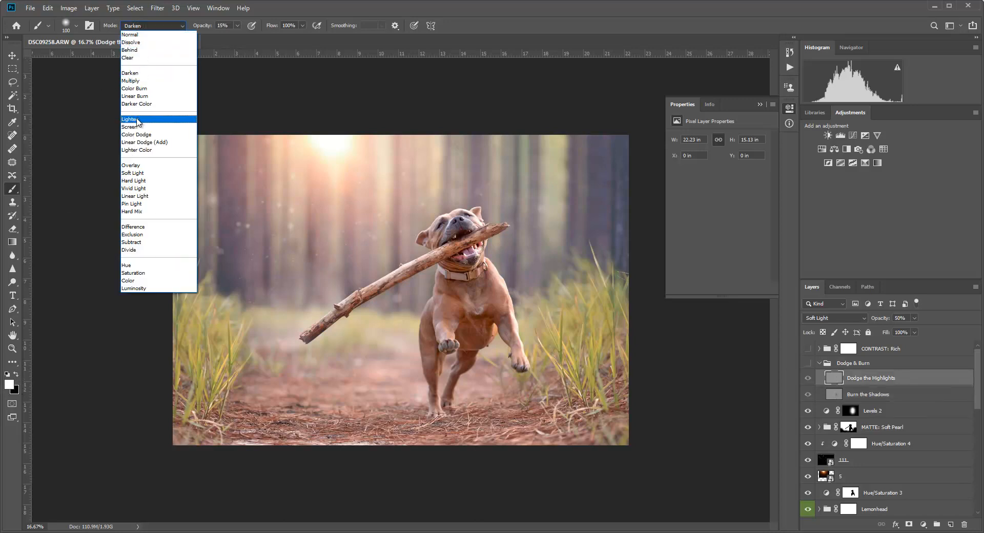
pyautogui.click(137, 120)
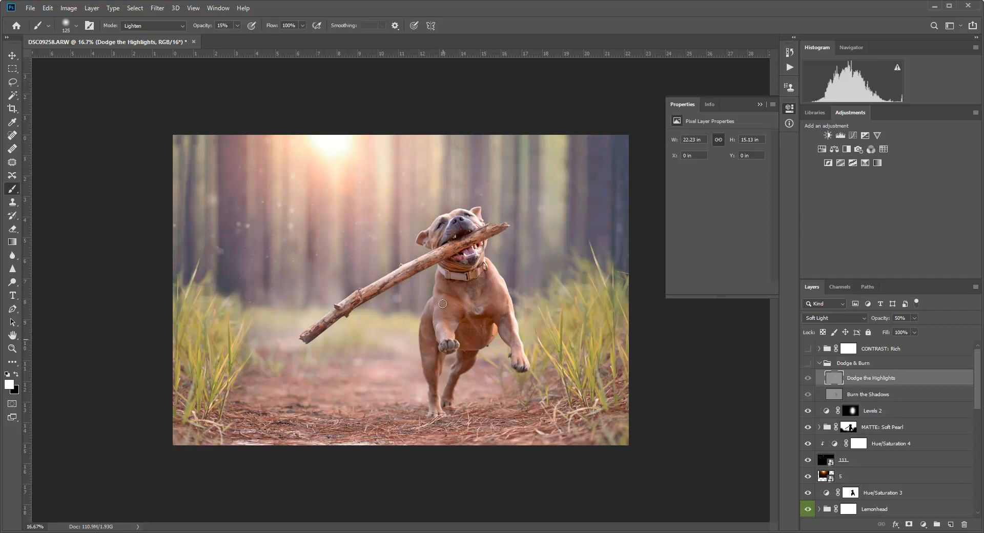
pyautogui.press(']')
pyautogui.moveTo(519, 351); pyautogui.dragTo(521, 368)
# Step: Show and collapse the Dodge & Burn group, and compare the photo with and without it
pyautogui.click(807, 363)
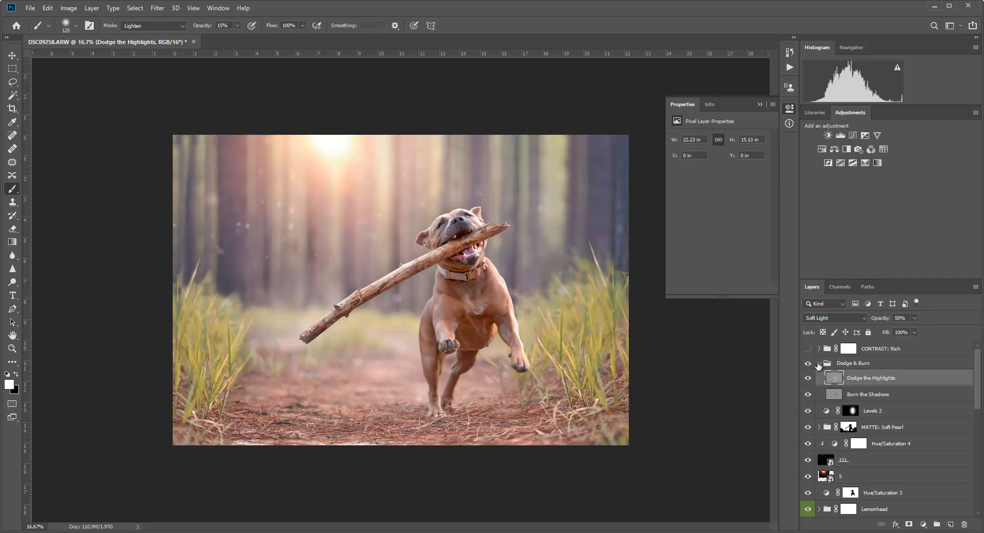
pyautogui.click(819, 363)
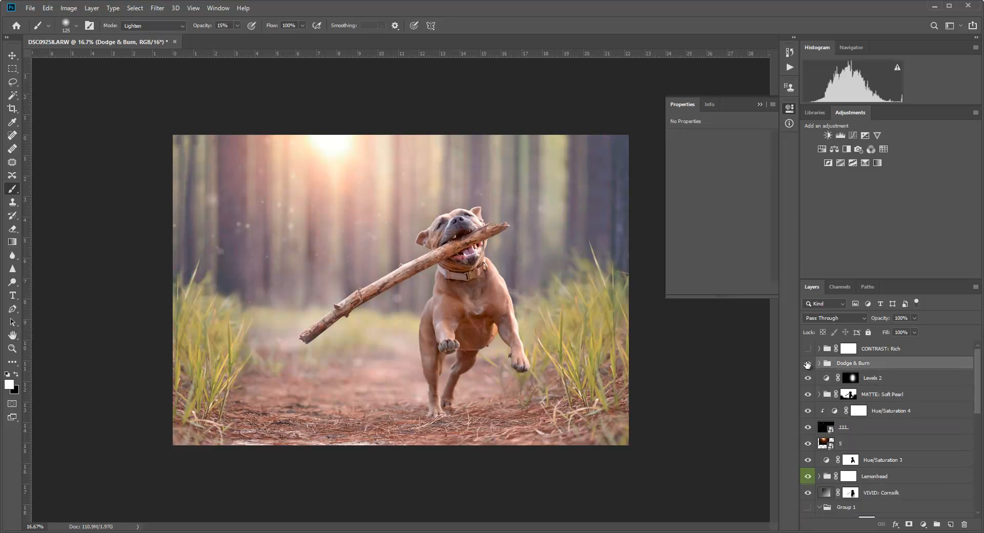
pyautogui.click(808, 363)
pyautogui.click(808, 364)
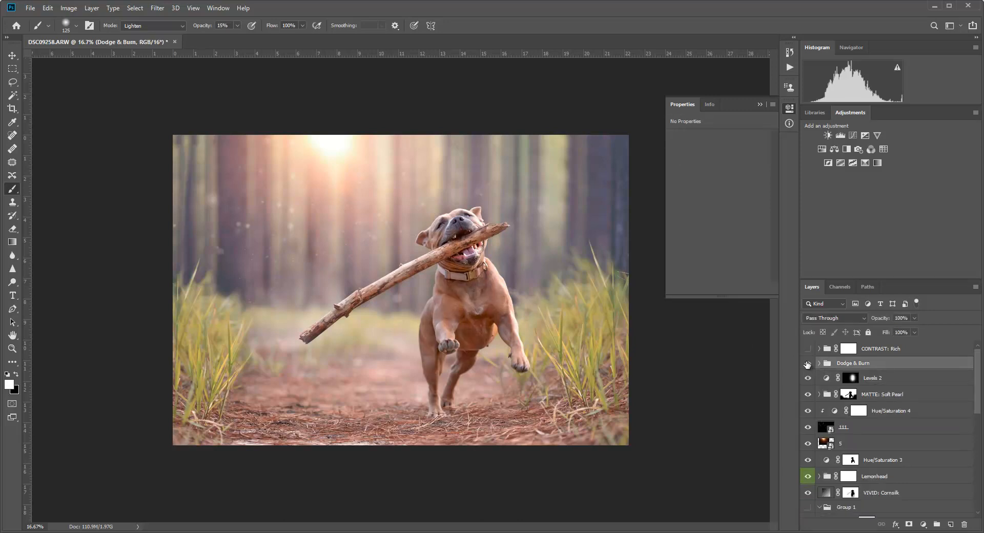
pyautogui.click(808, 364)
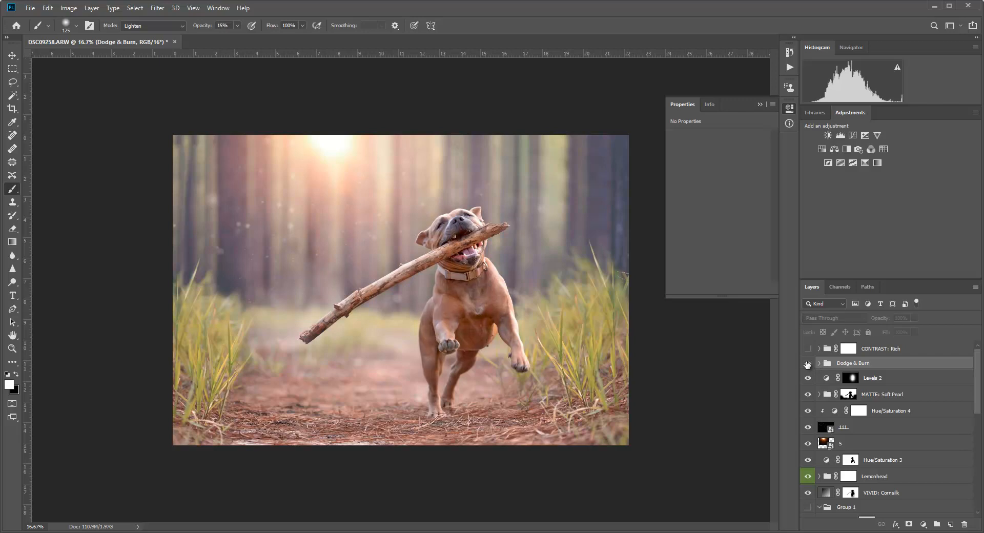
pyautogui.click(808, 363)
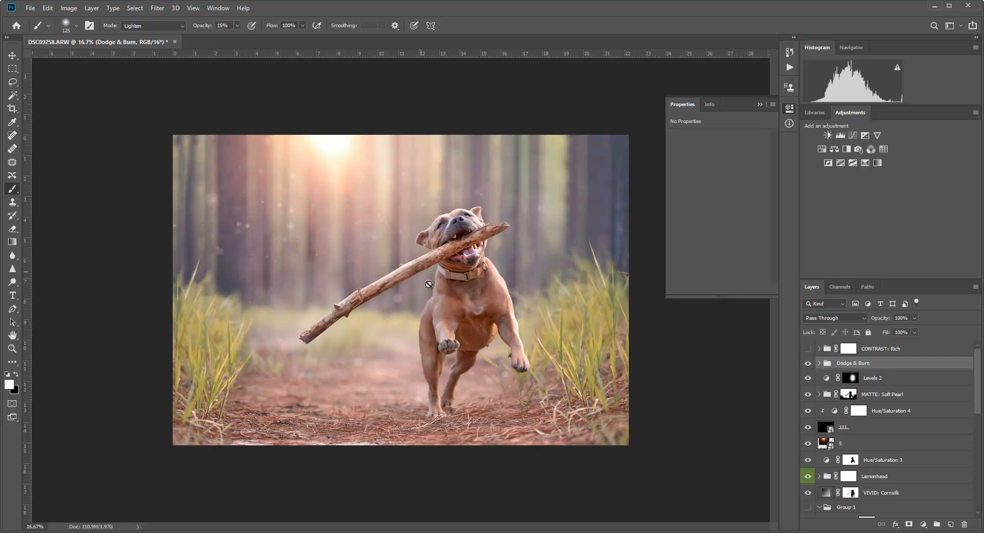
# Step: Show the CONTRAST: Rich group and set its opacity to 29%
pyautogui.click(808, 349)
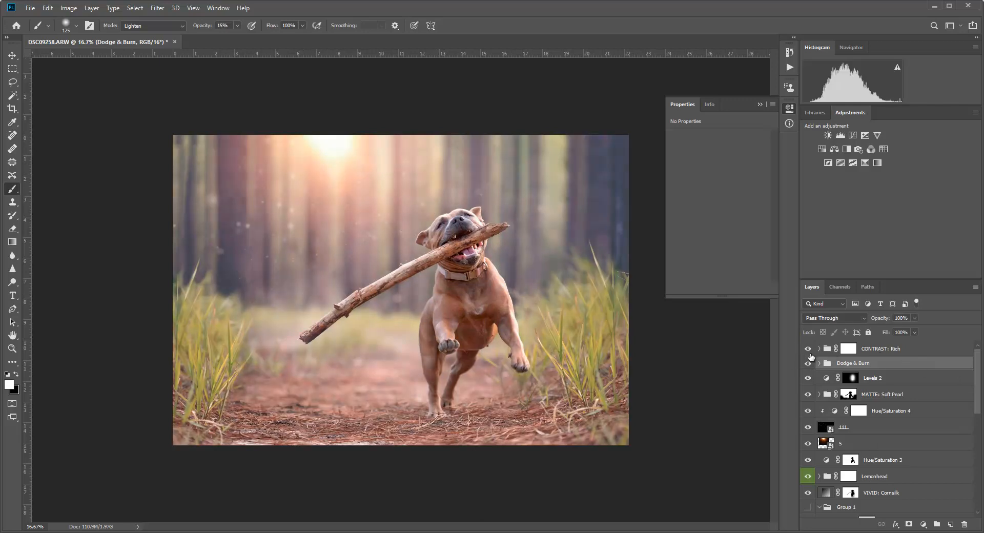
pyautogui.click(875, 350)
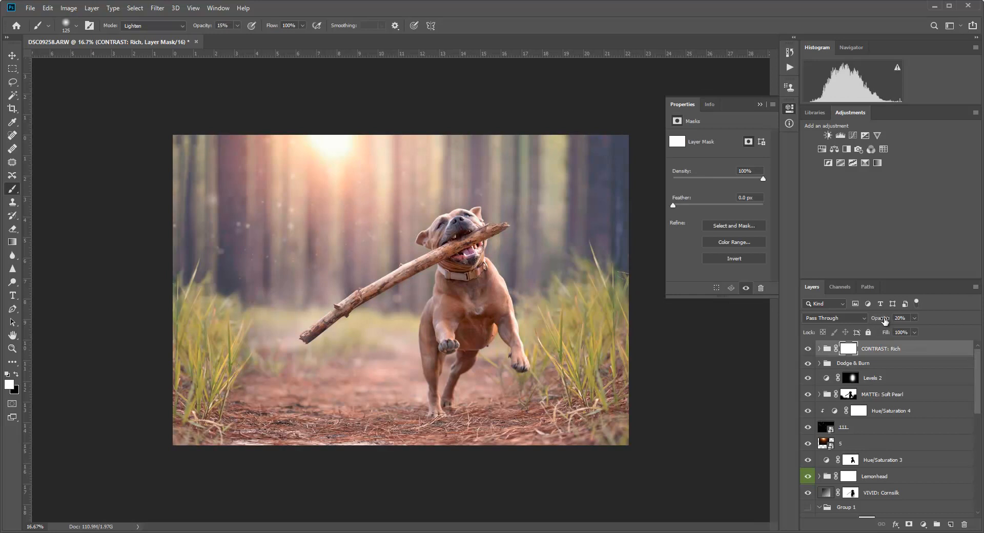
pyautogui.moveTo(880, 319); pyautogui.dragTo(884, 320)
# Step: Collapse Group 1 and move it below Savoy Film Color Base, directly above the Background
pyautogui.scroll(-5, 894, 505)
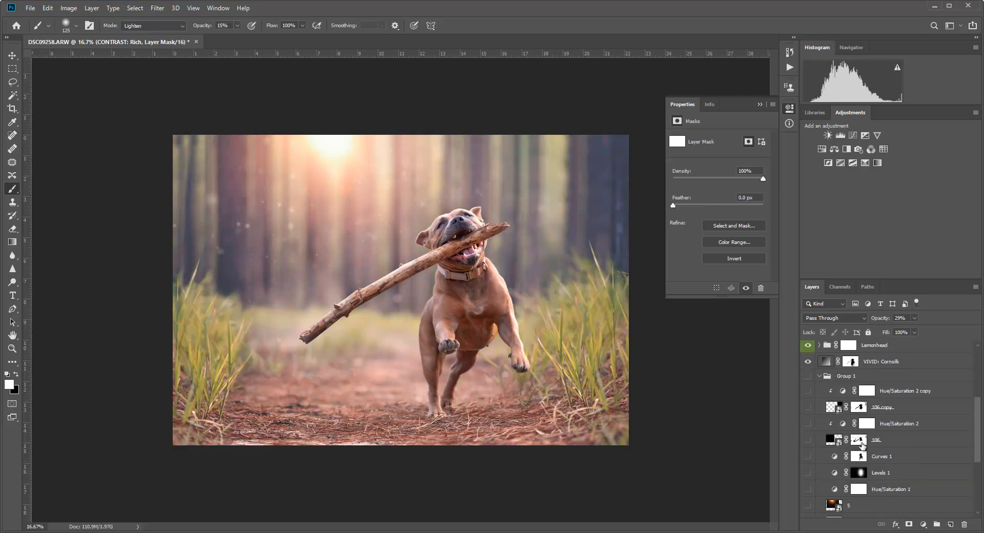
pyautogui.click(819, 375)
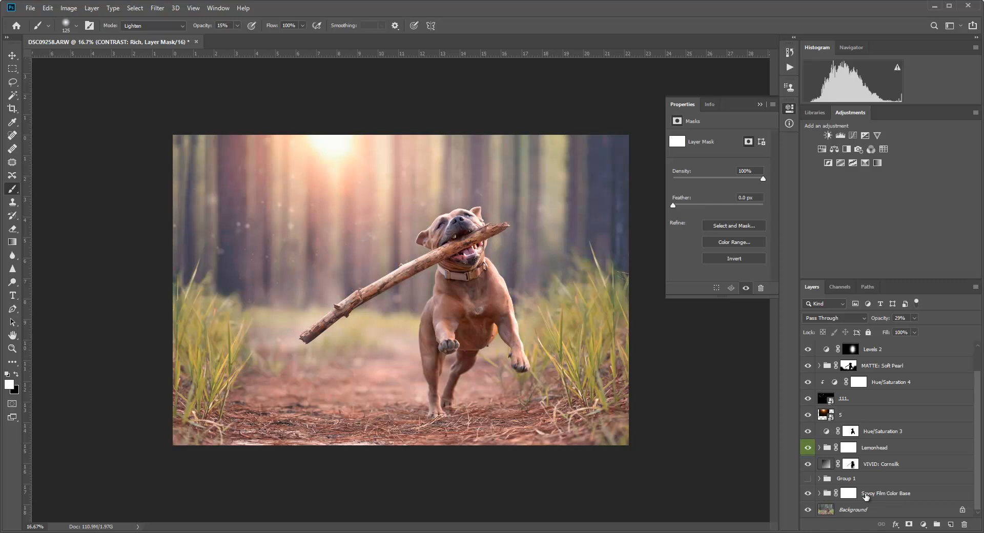
pyautogui.moveTo(846, 481); pyautogui.dragTo(844, 506)
# Step: Group all layers from Savoy Film Color Base up to CONTRAST: Rich
pyautogui.click(879, 480)
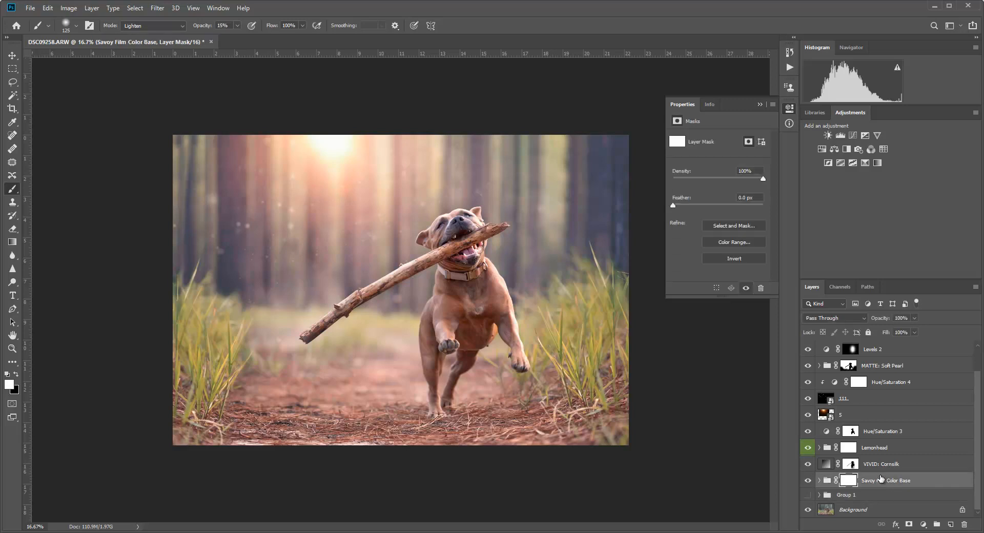
pyautogui.scroll(2, 892, 412)
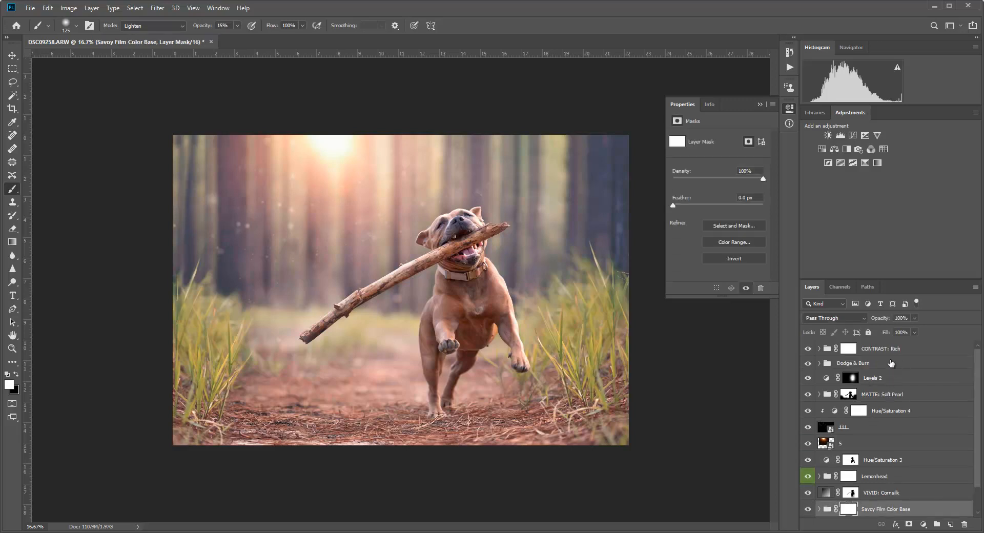
pyautogui.keyDown('shift'); pyautogui.click(892, 350); pyautogui.keyUp('shift')
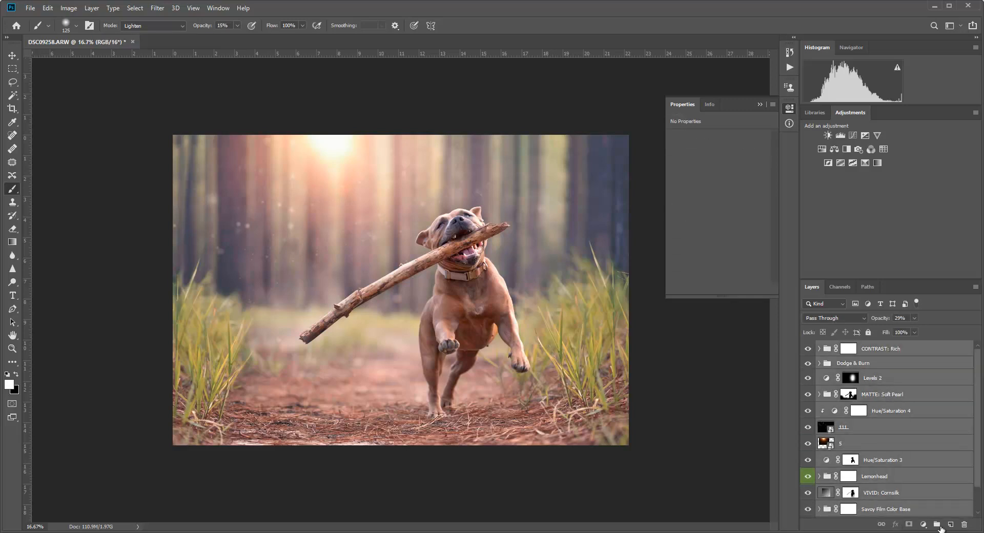
pyautogui.click(937, 524)
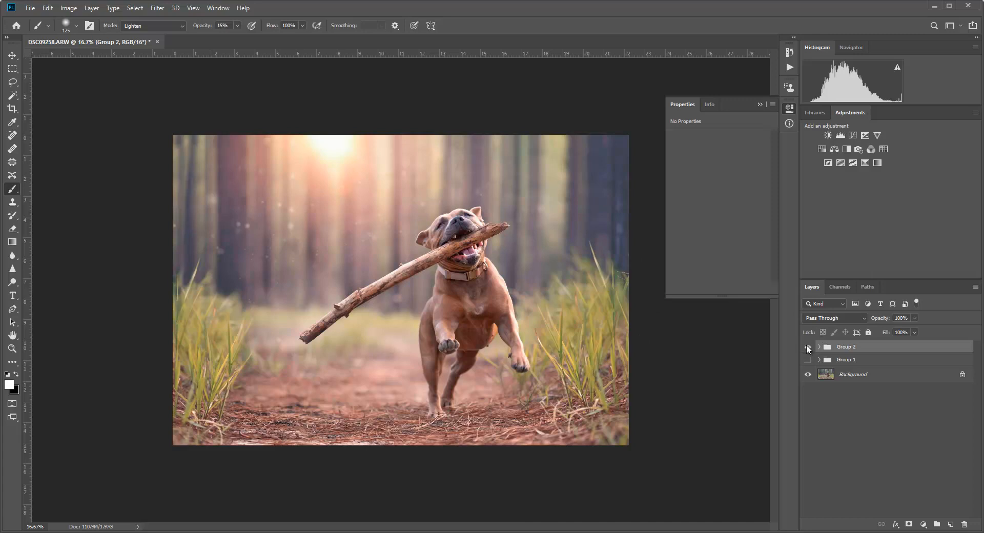
# Step: Hide Group 2, then make Group 1 and every layer inside it visible, down to Primary Foundation, and collapse the group
pyautogui.click(807, 347)
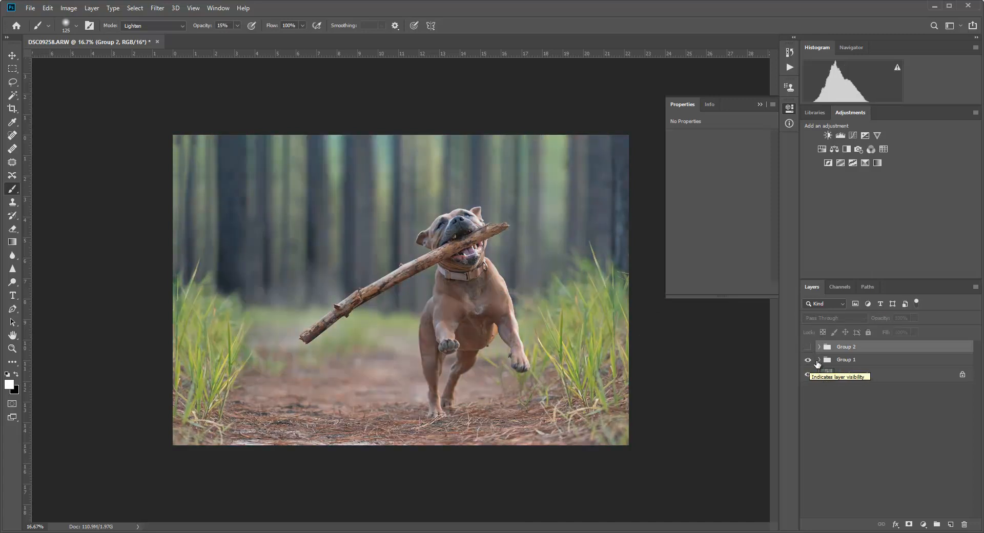
pyautogui.click(819, 359)
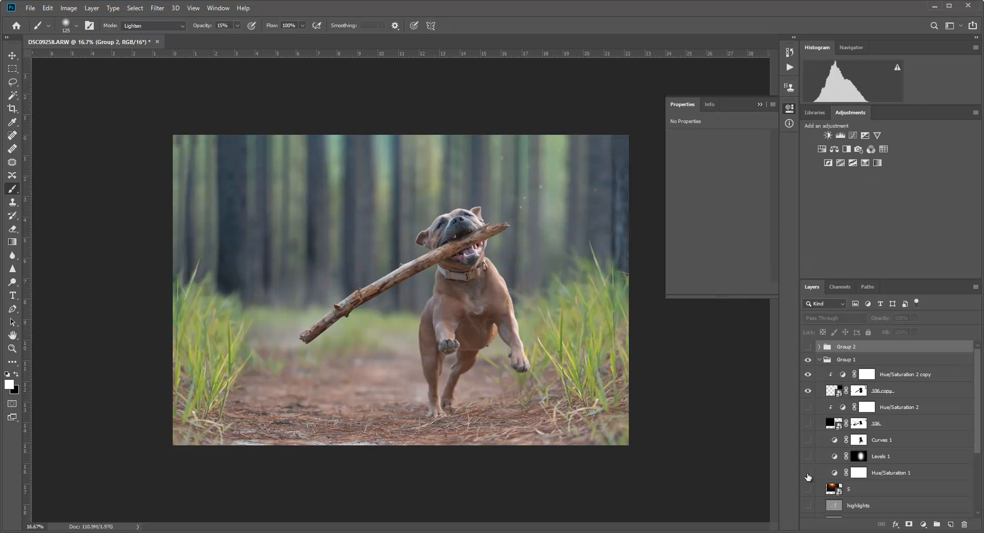
pyautogui.moveTo(808, 440); pyautogui.dragTo(808, 507)
pyautogui.scroll(-3, 857, 457)
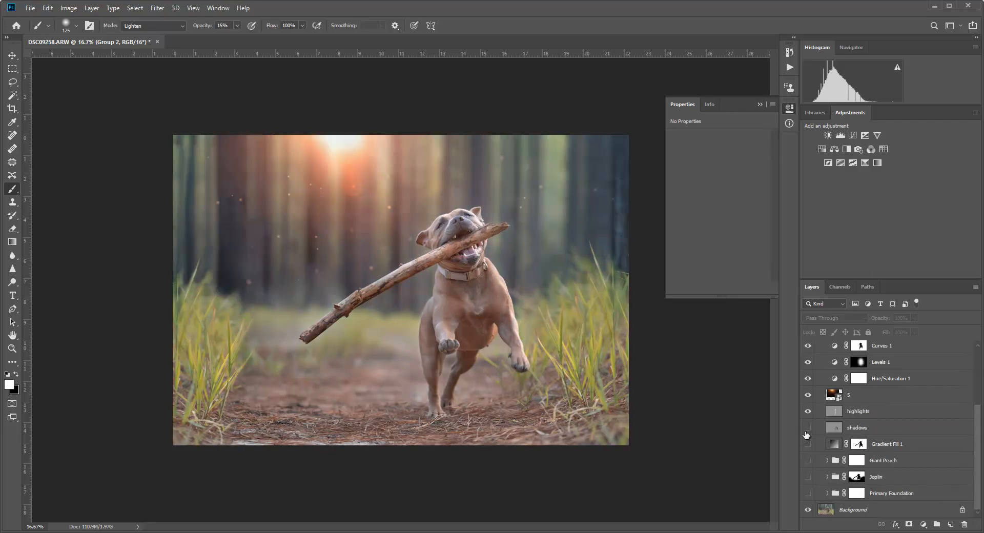
pyautogui.click(809, 493)
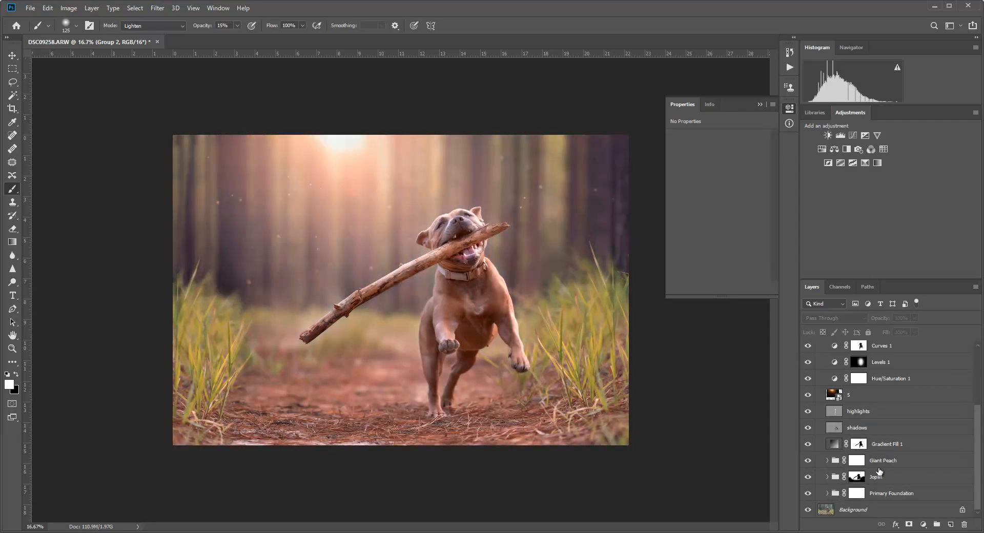
pyautogui.scroll(3, 879, 461)
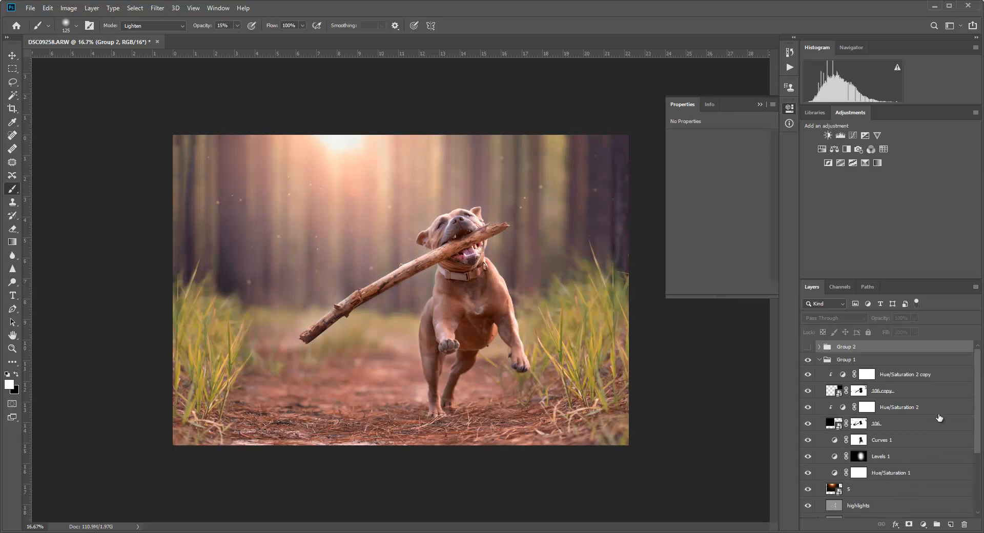
pyautogui.click(819, 360)
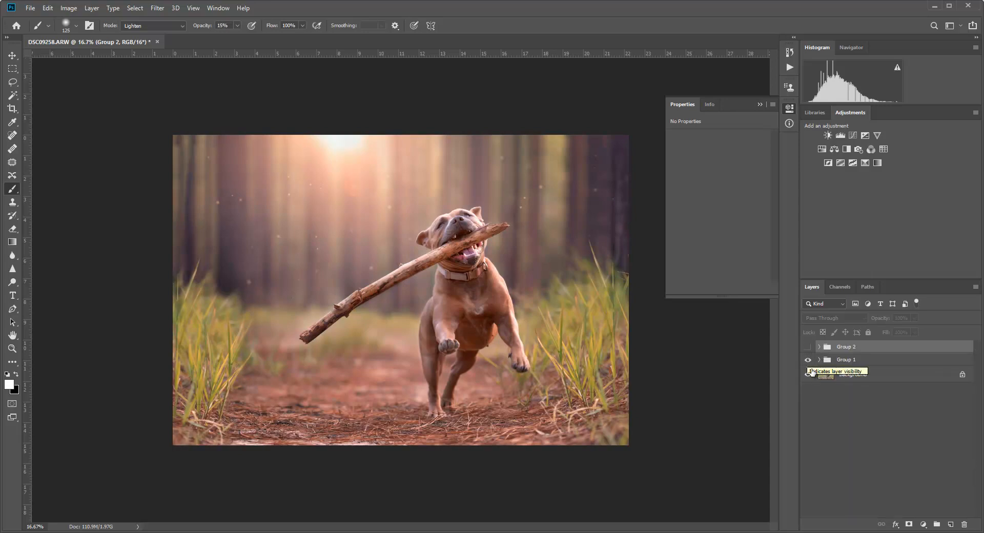
# Step: Compare the Group 1 edit, the Group 2 edit and the unedited Background by alternating the visibility of the two groups
pyautogui.click(808, 360)
pyautogui.click(808, 348)
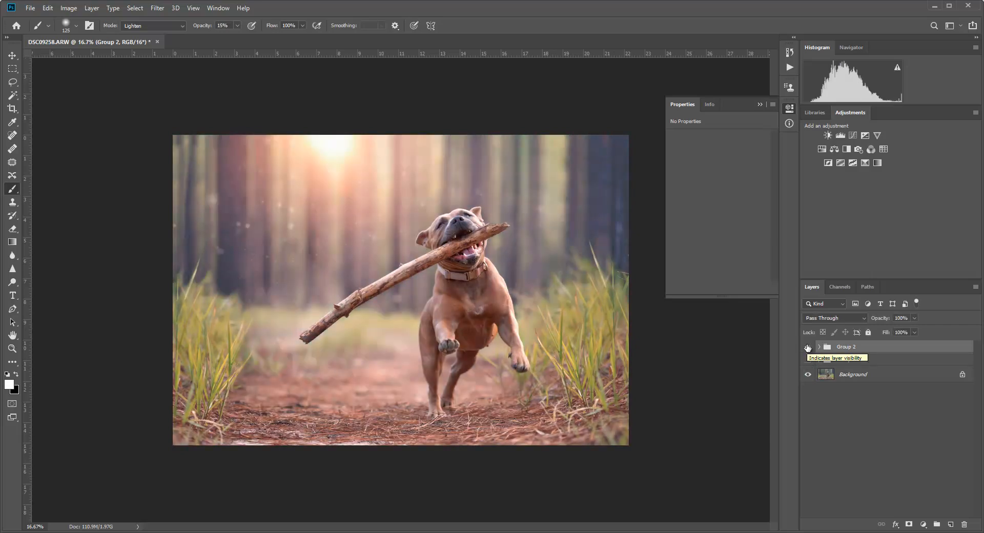
pyautogui.click(808, 347)
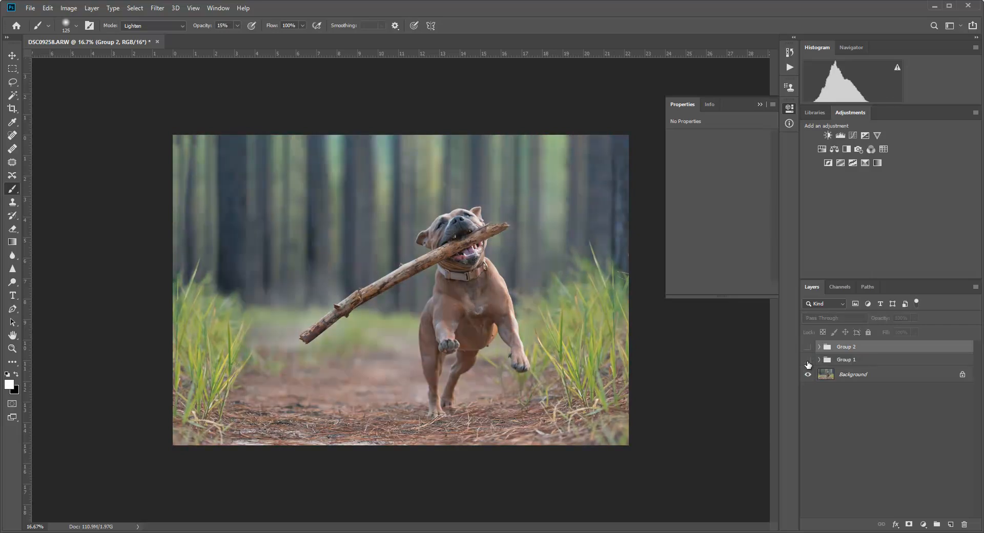
pyautogui.click(808, 361)
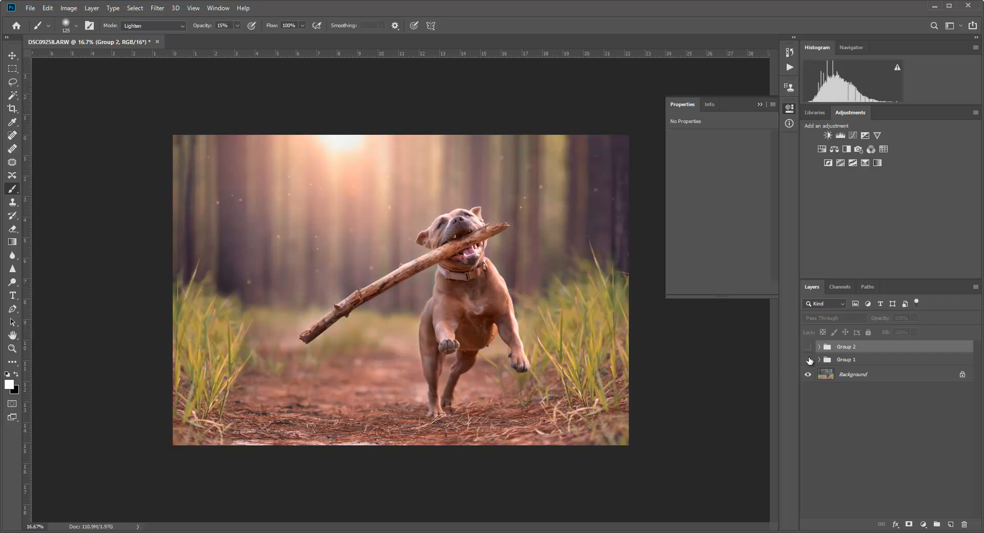
pyautogui.click(807, 361)
pyautogui.click(808, 348)
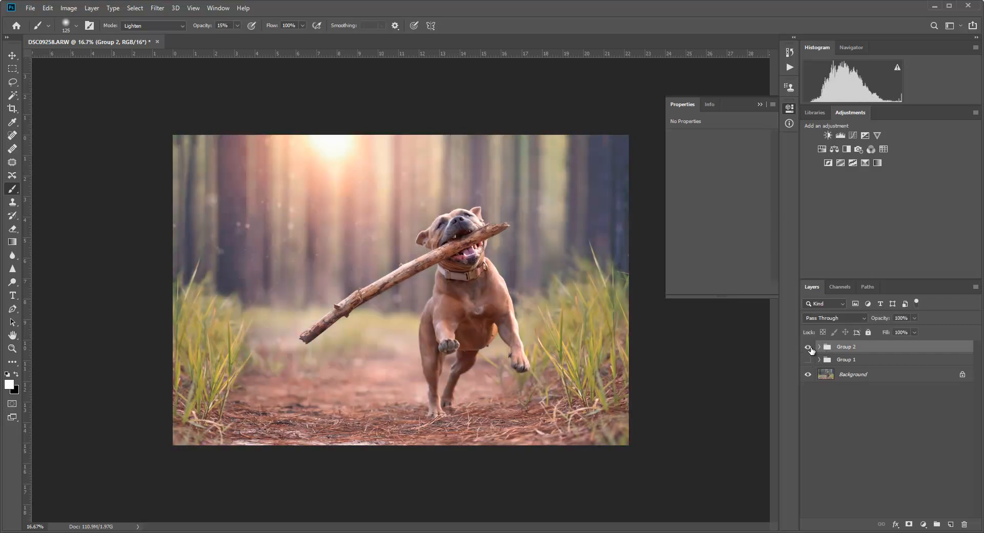
pyautogui.click(808, 347)
pyautogui.click(808, 360)
pyautogui.click(807, 361)
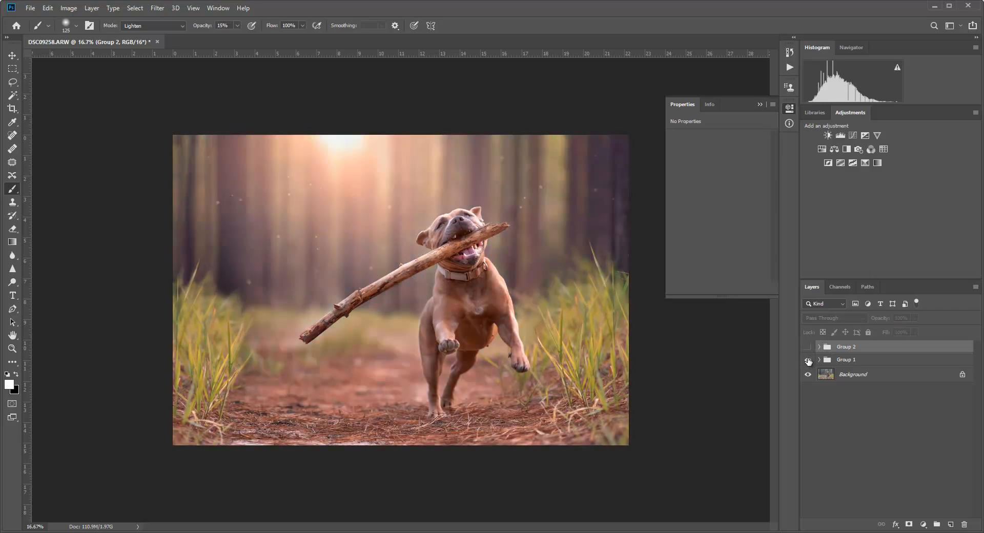
pyautogui.click(808, 360)
pyautogui.click(808, 347)
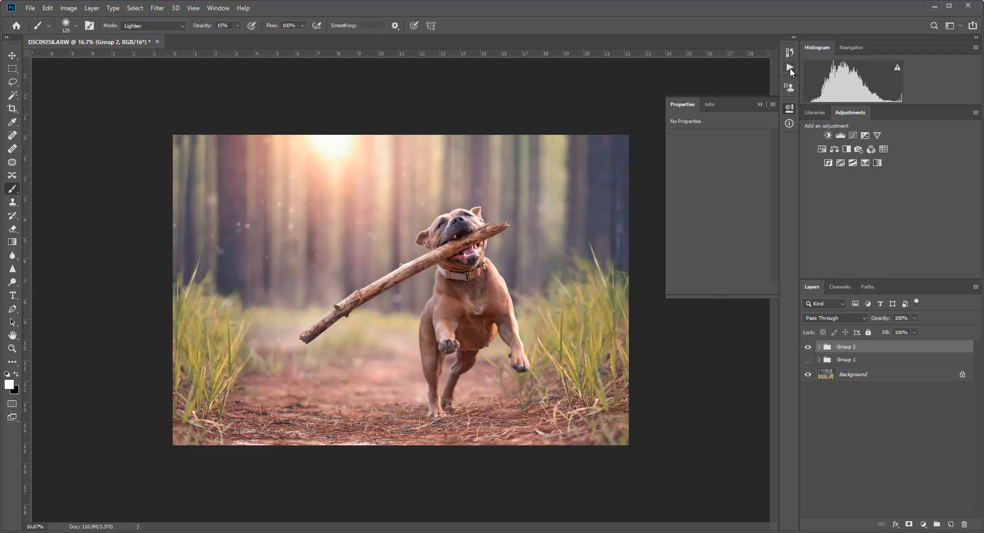
# Step: Show Group 1 instead of Group 2, expand it to review its layers down to Primary Foundation, and collapse the Properties panel
pyautogui.click(807, 347)
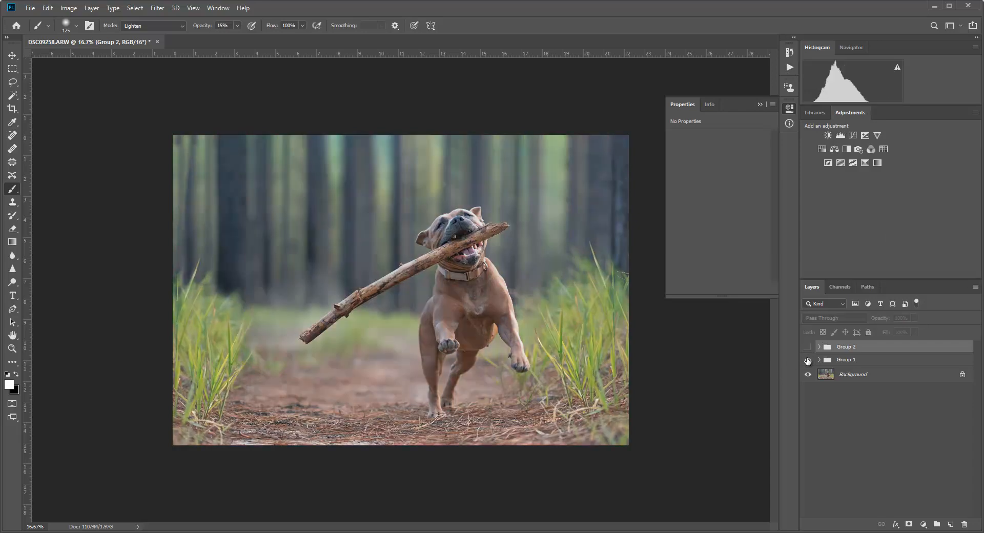
pyautogui.click(808, 360)
pyautogui.click(819, 360)
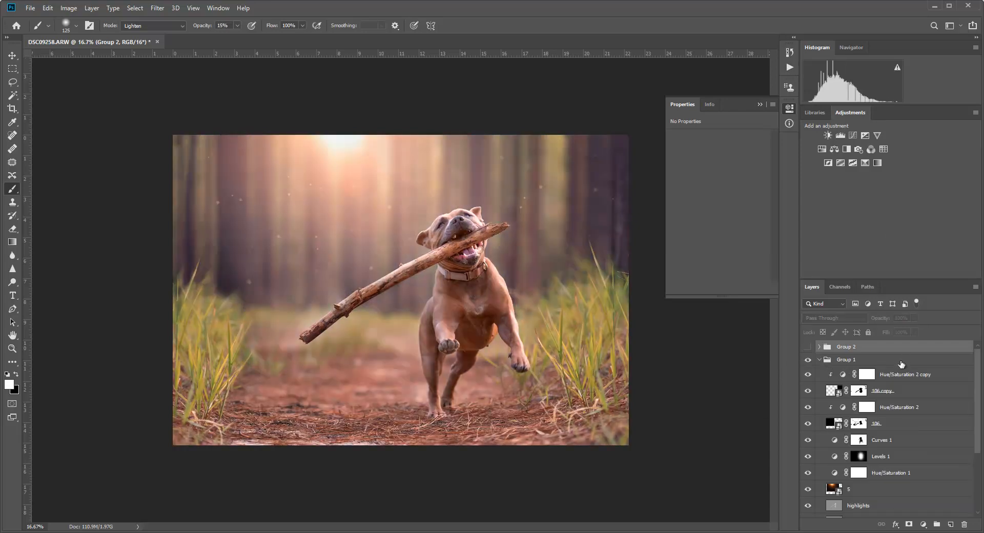
pyautogui.scroll(-2, 907, 410)
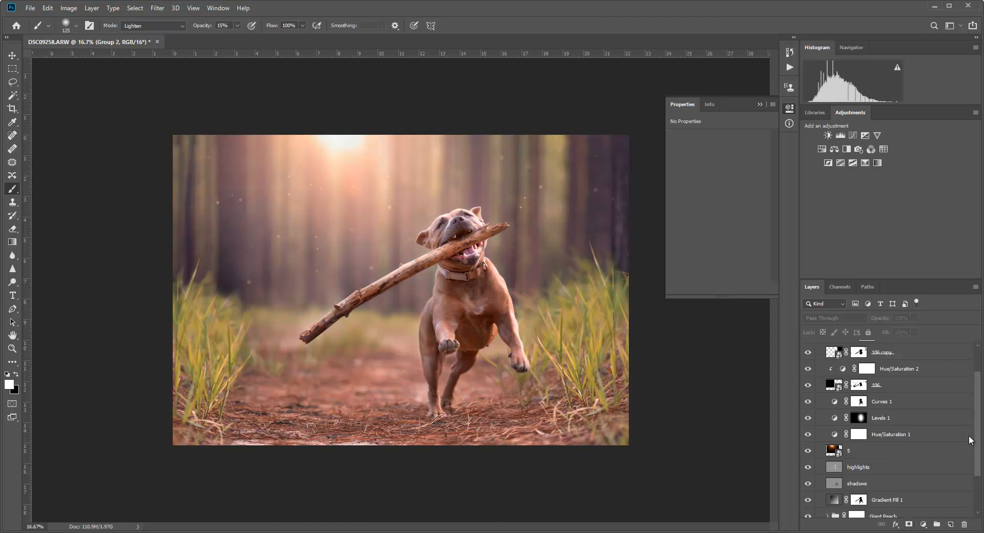
pyautogui.scroll(-3, 977, 408)
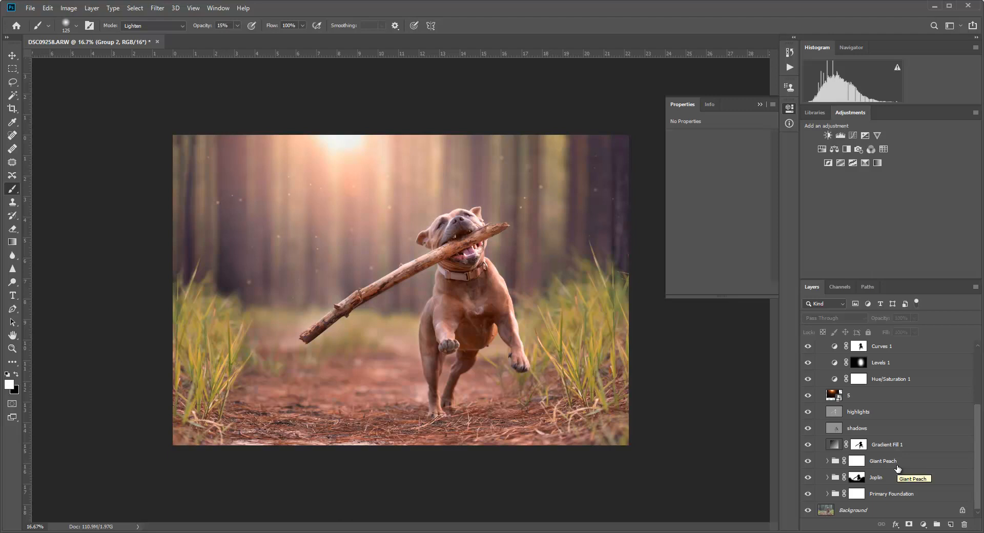
pyautogui.click(760, 104)
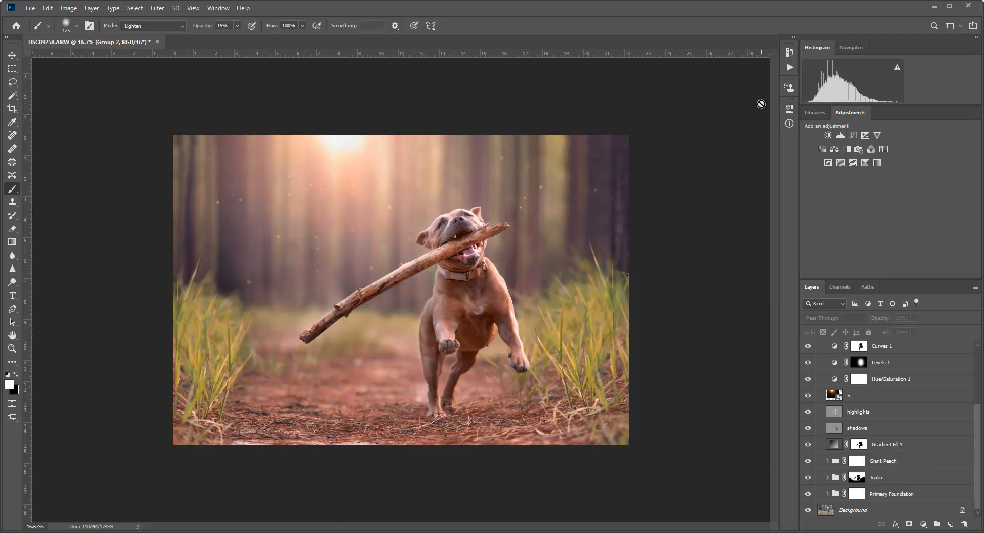